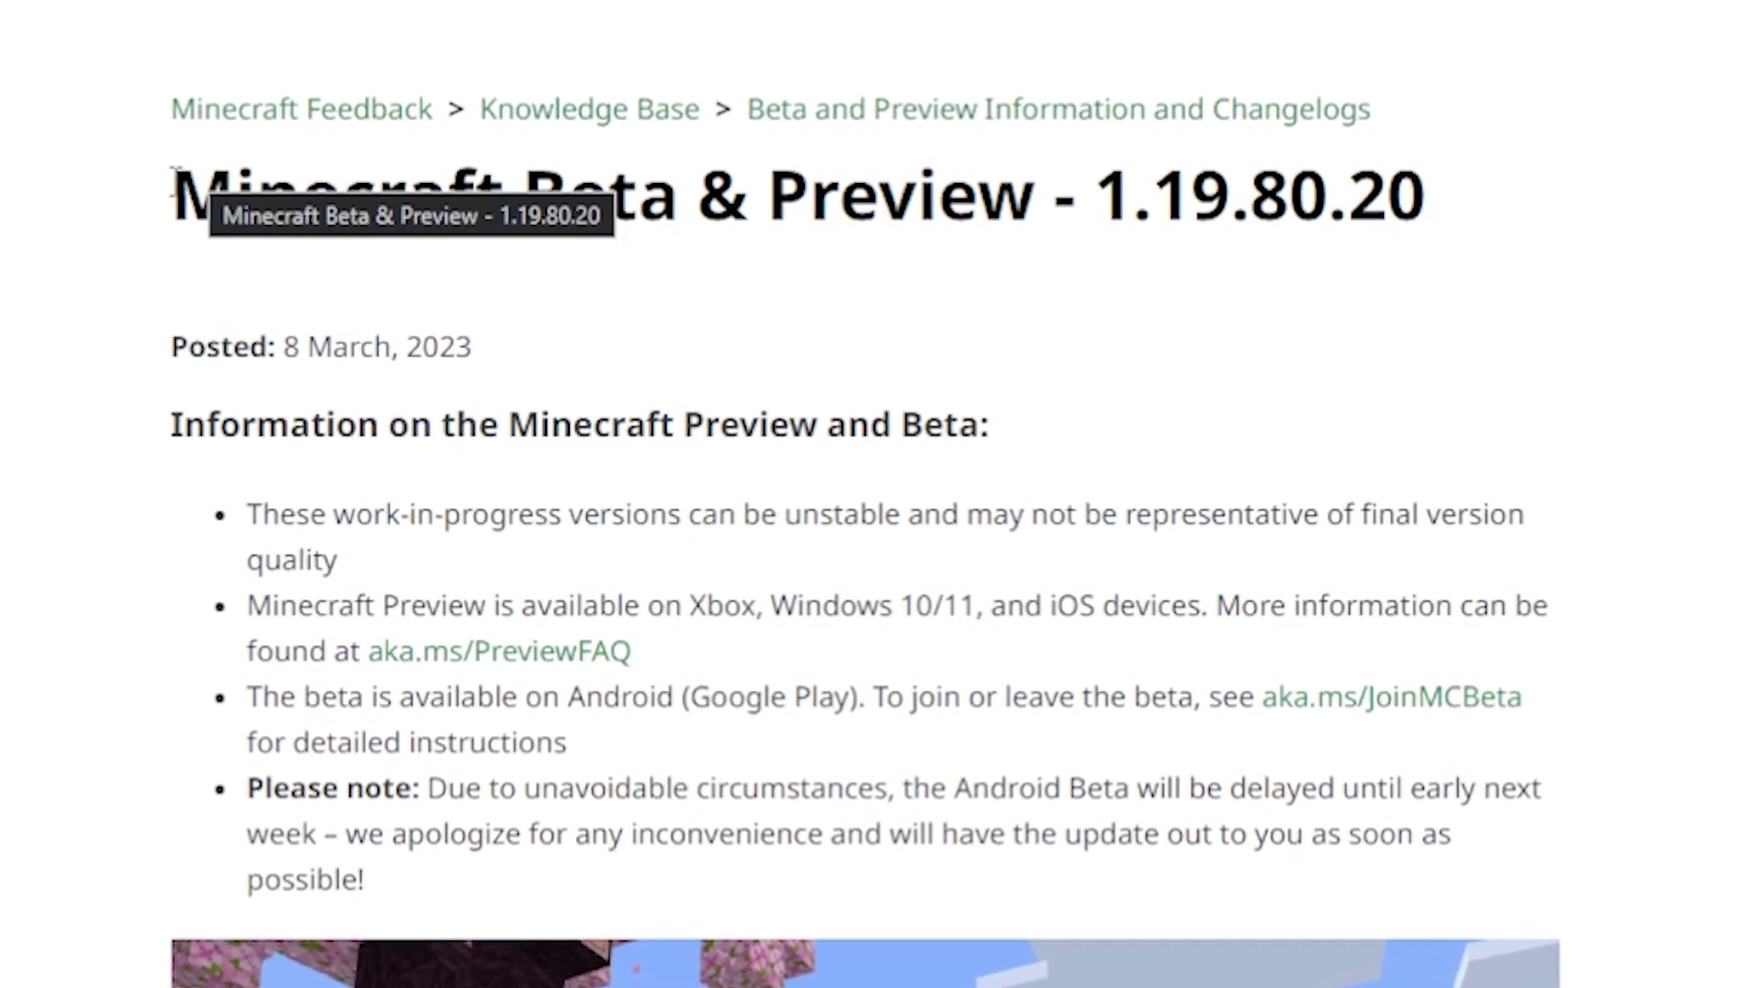
# Review the Minecraft Beta & Preview 1.19.80.20 changelog from its title through Experimental Features and bug fixes to Technical Updates.
pyautogui.moveTo(174, 178); pyautogui.dragTo(1443, 190)
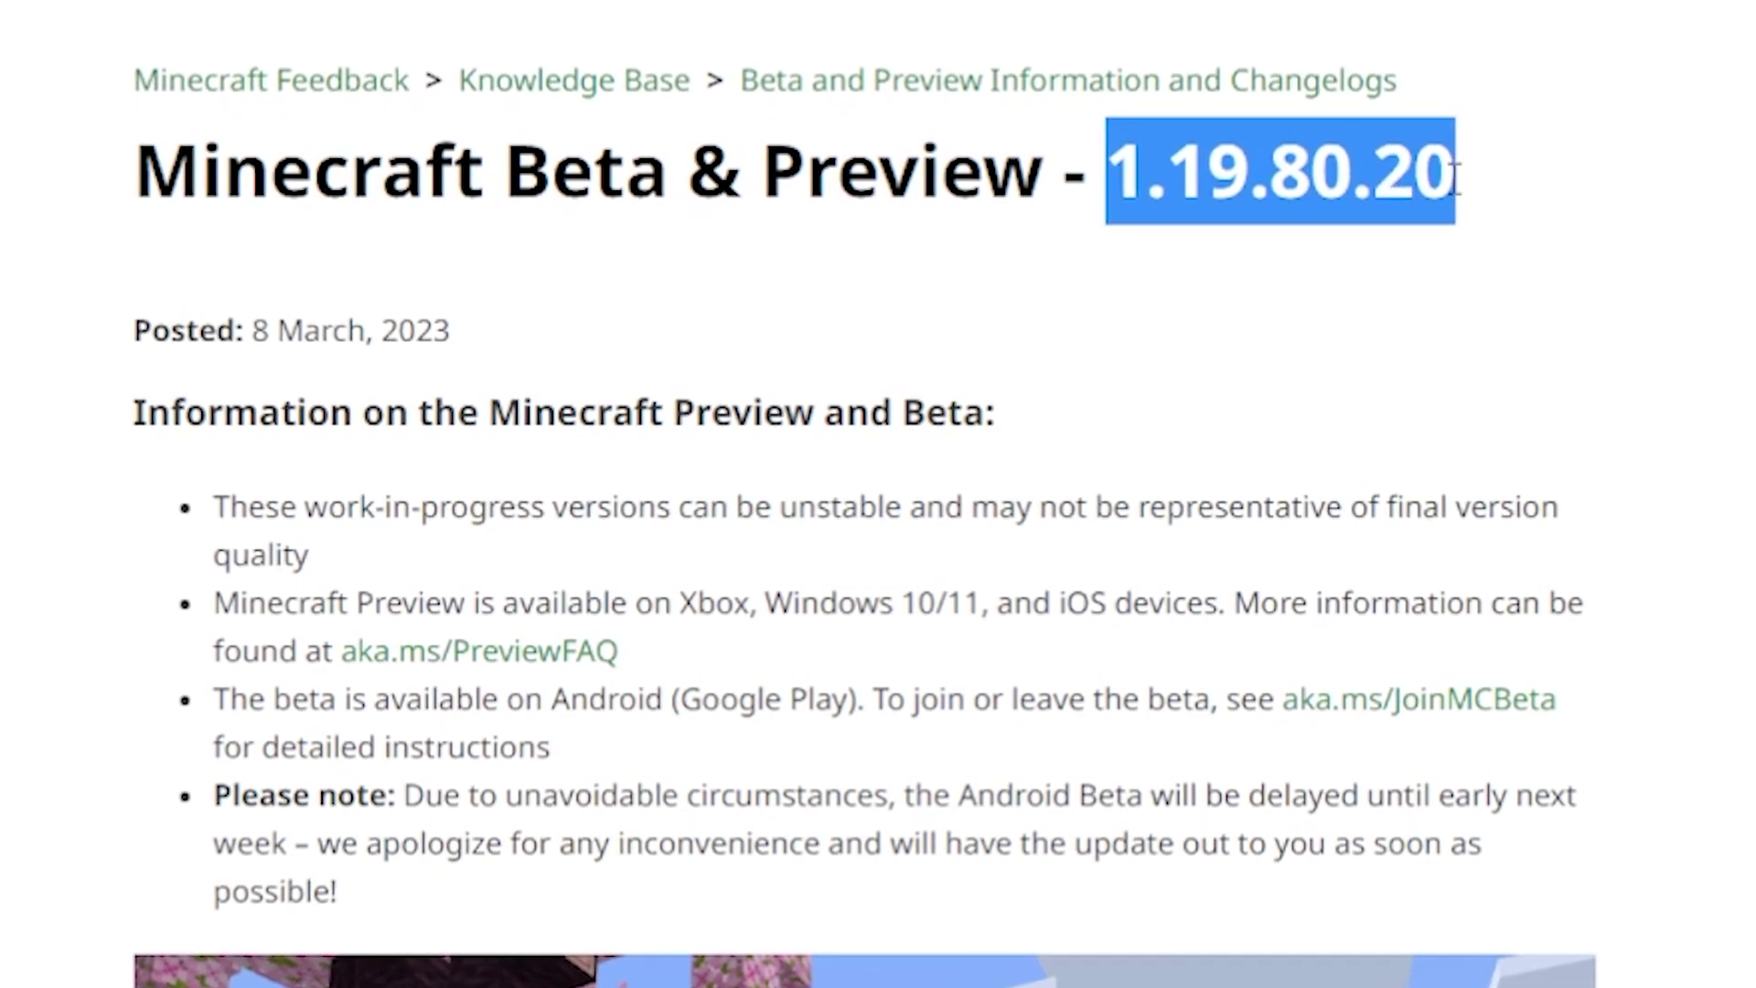
pyautogui.click(1709, 294)
pyautogui.scroll(-10, 1709, 294)
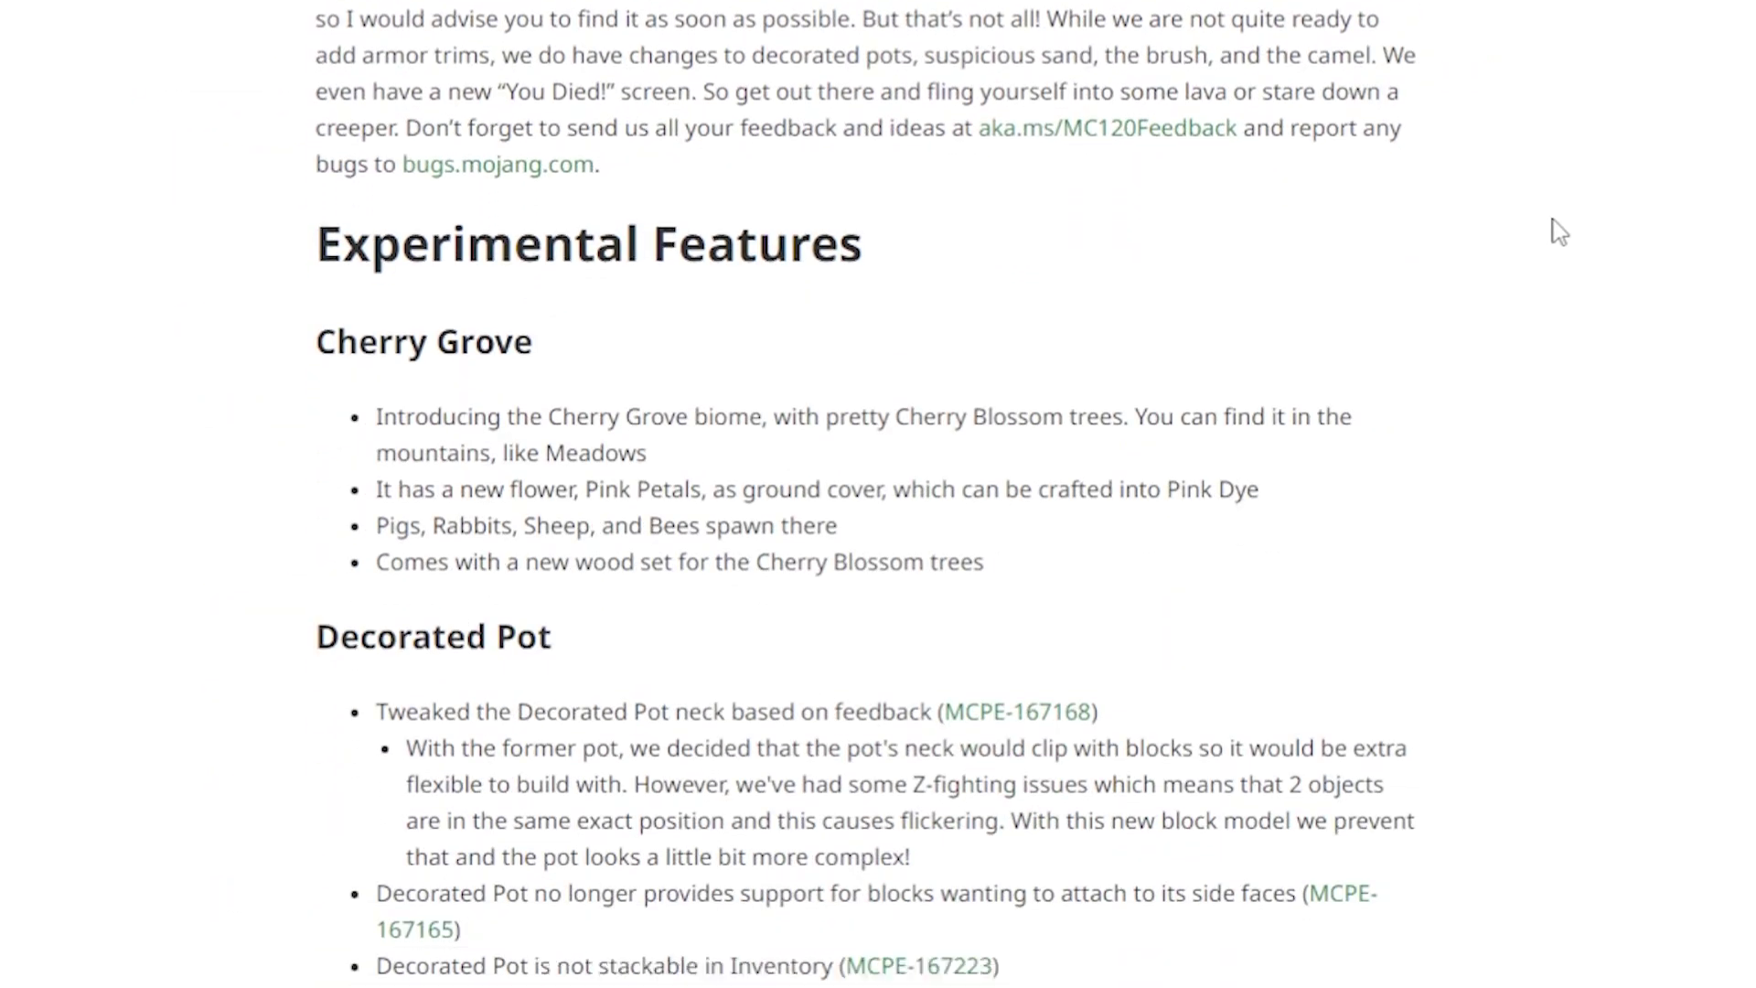
pyautogui.scroll(-20, 1555, 224)
pyautogui.scroll(6, 674, 188)
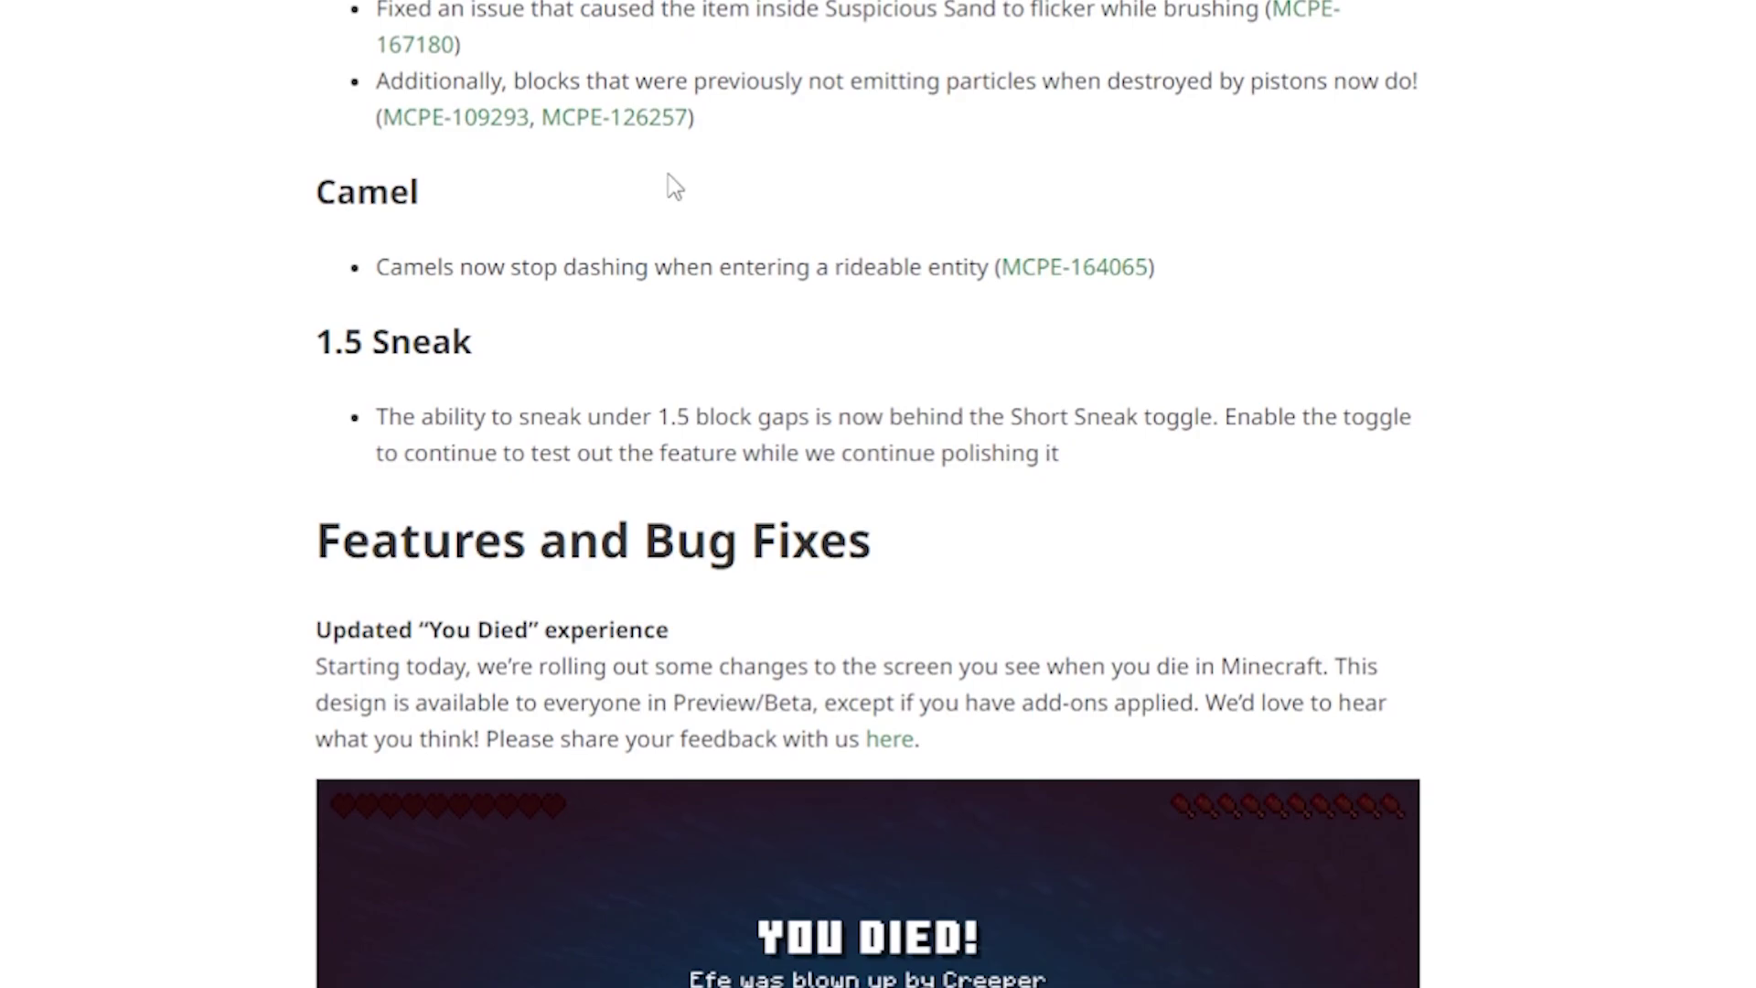
pyautogui.scroll(12, 675, 187)
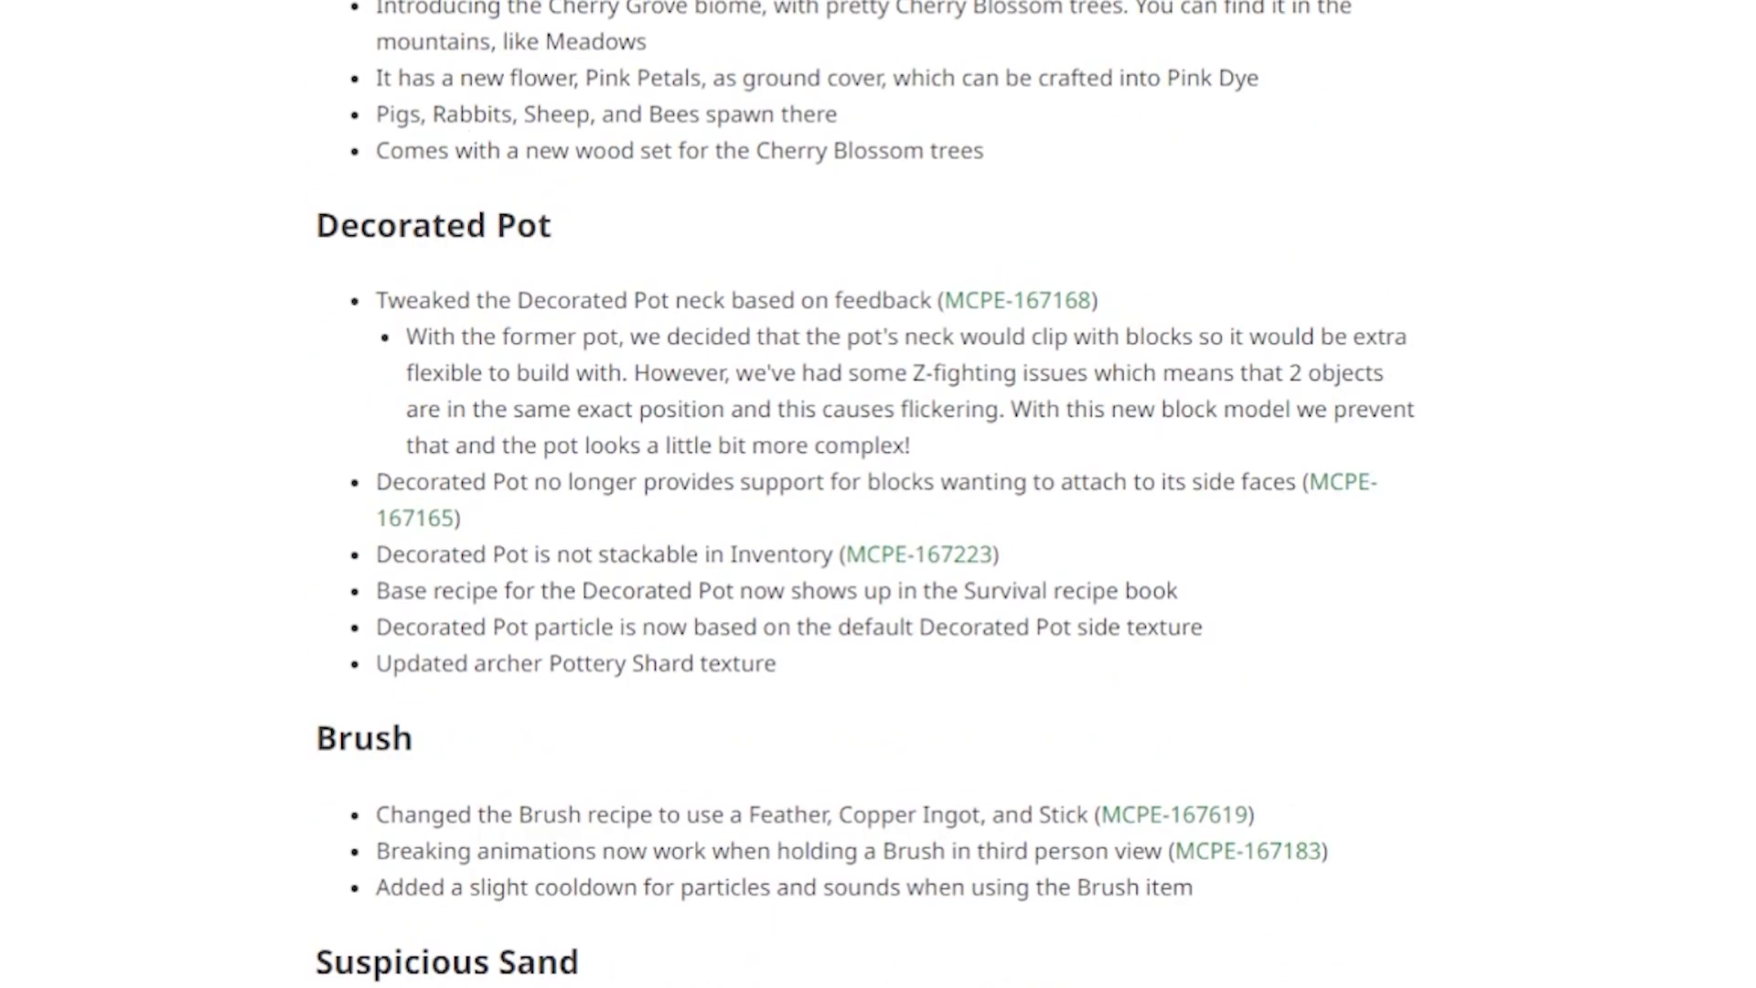
pyautogui.scroll(-2, 453, 226)
pyautogui.scroll(-6, 439, 197)
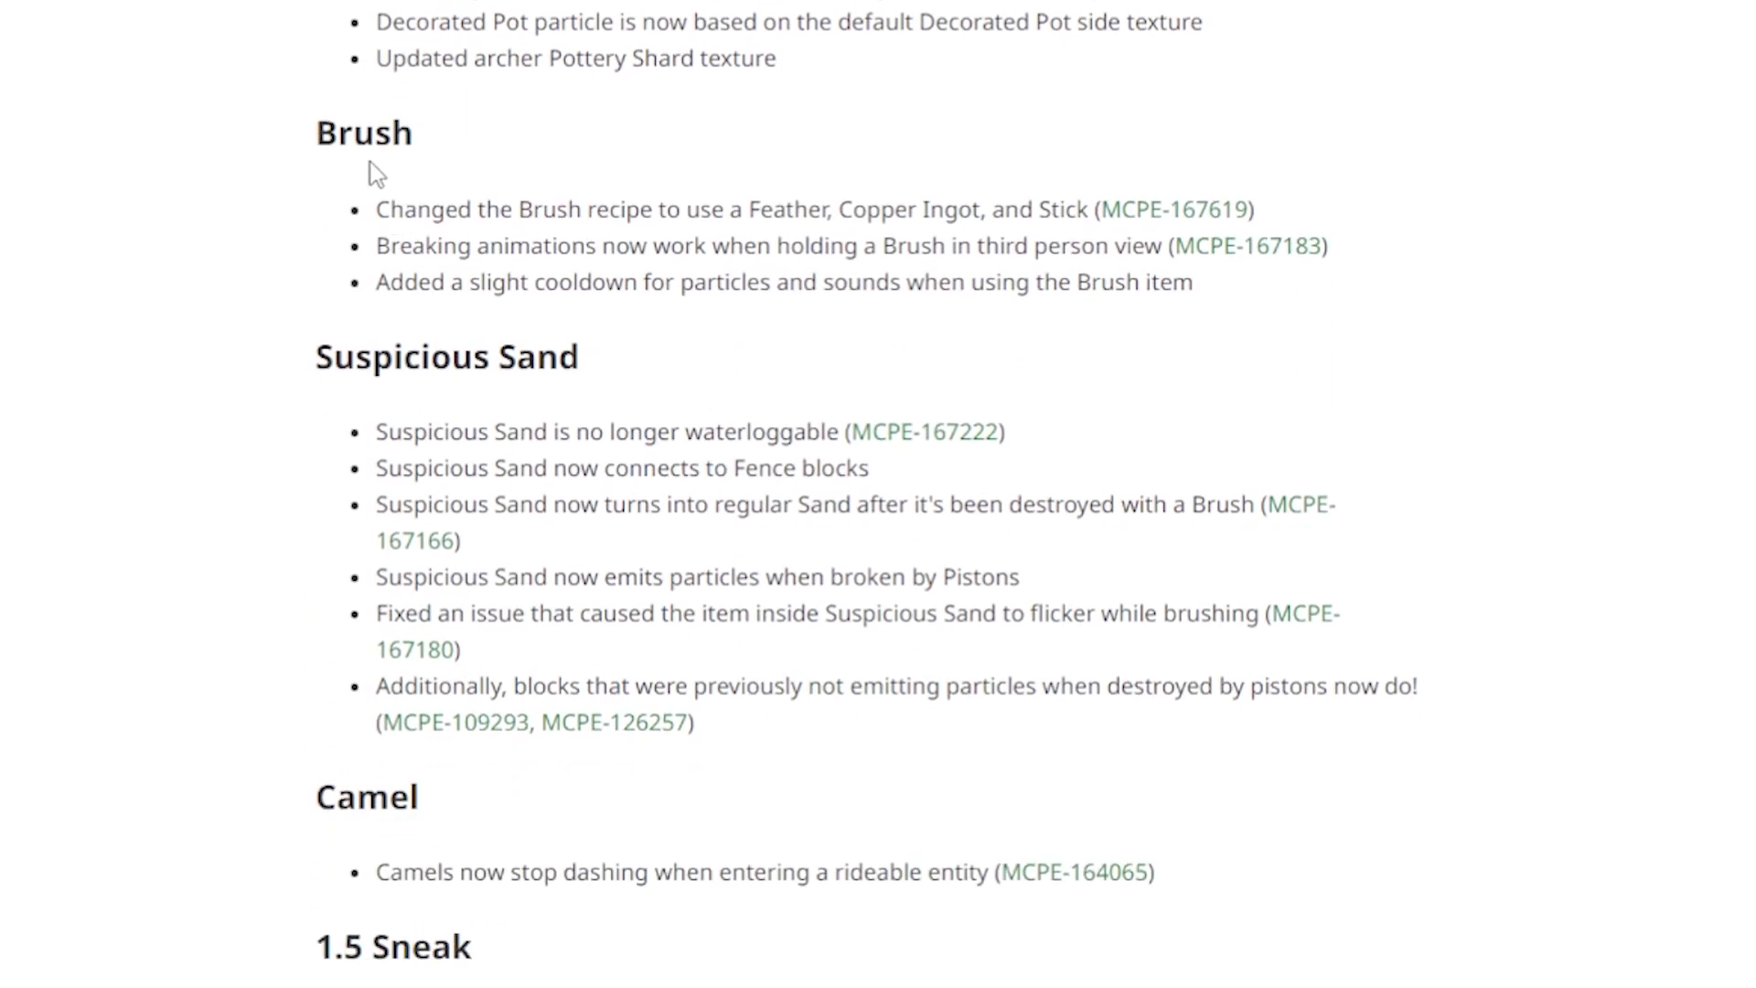
pyautogui.scroll(-6, 417, 360)
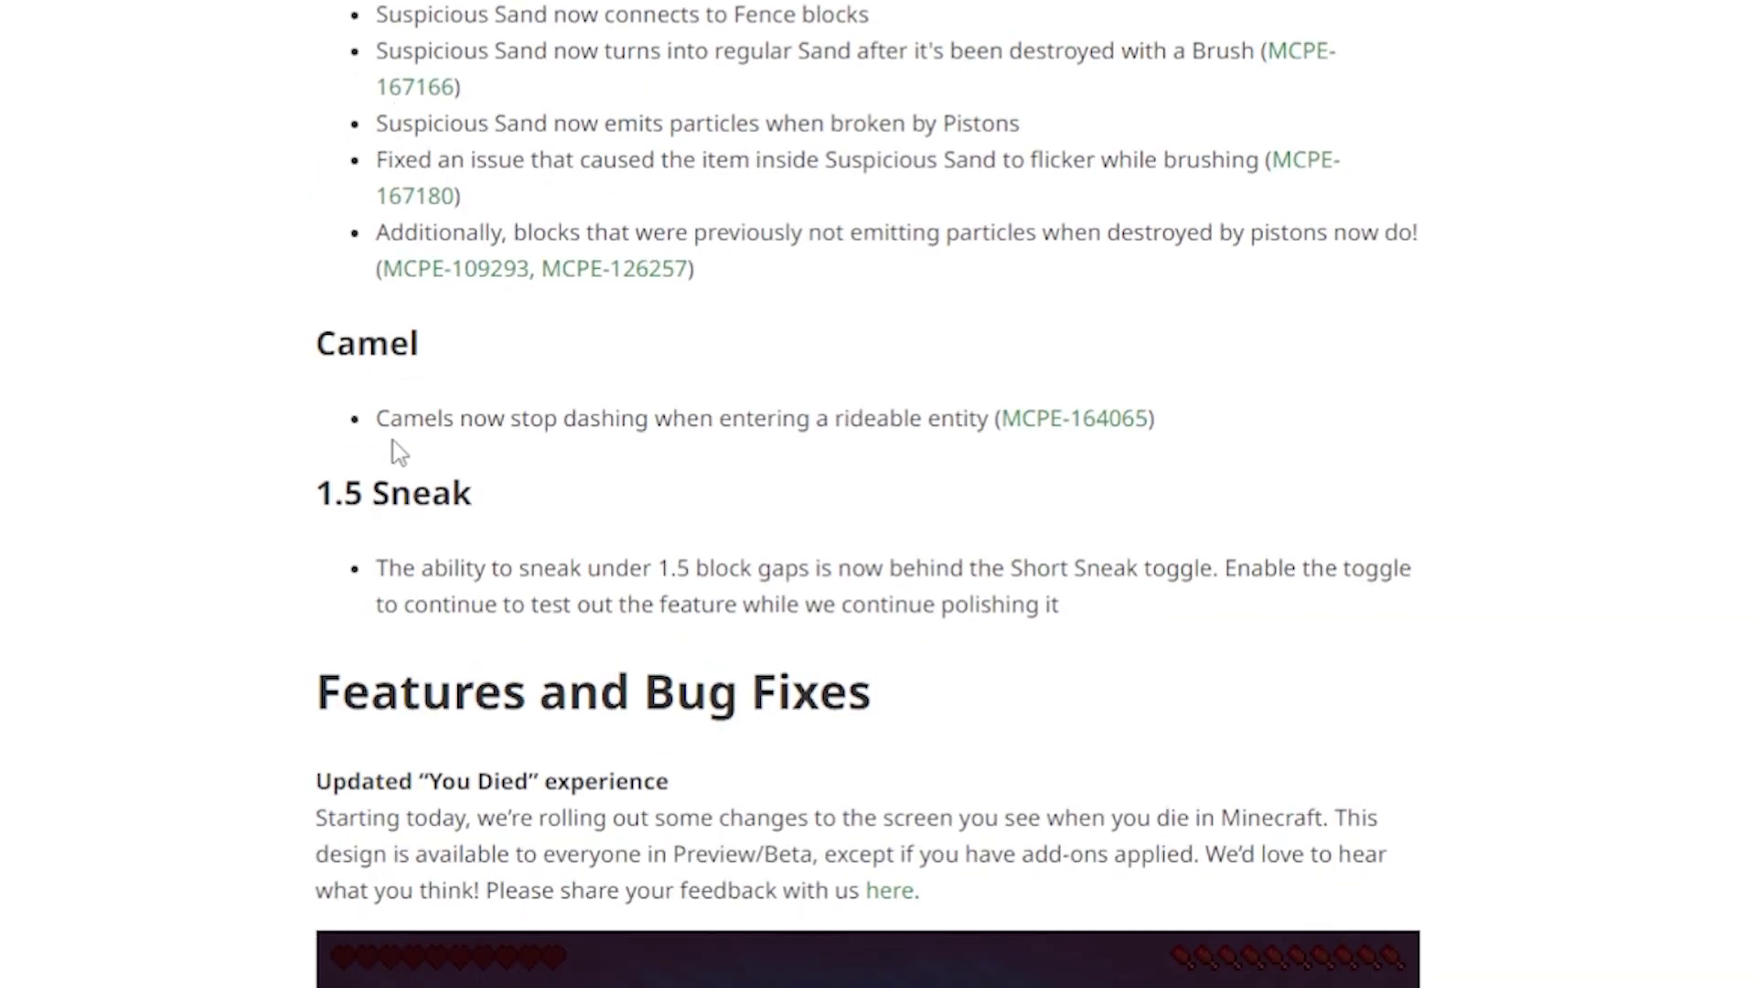
pyautogui.scroll(-4, 678, 396)
pyautogui.scroll(-20, 656, 340)
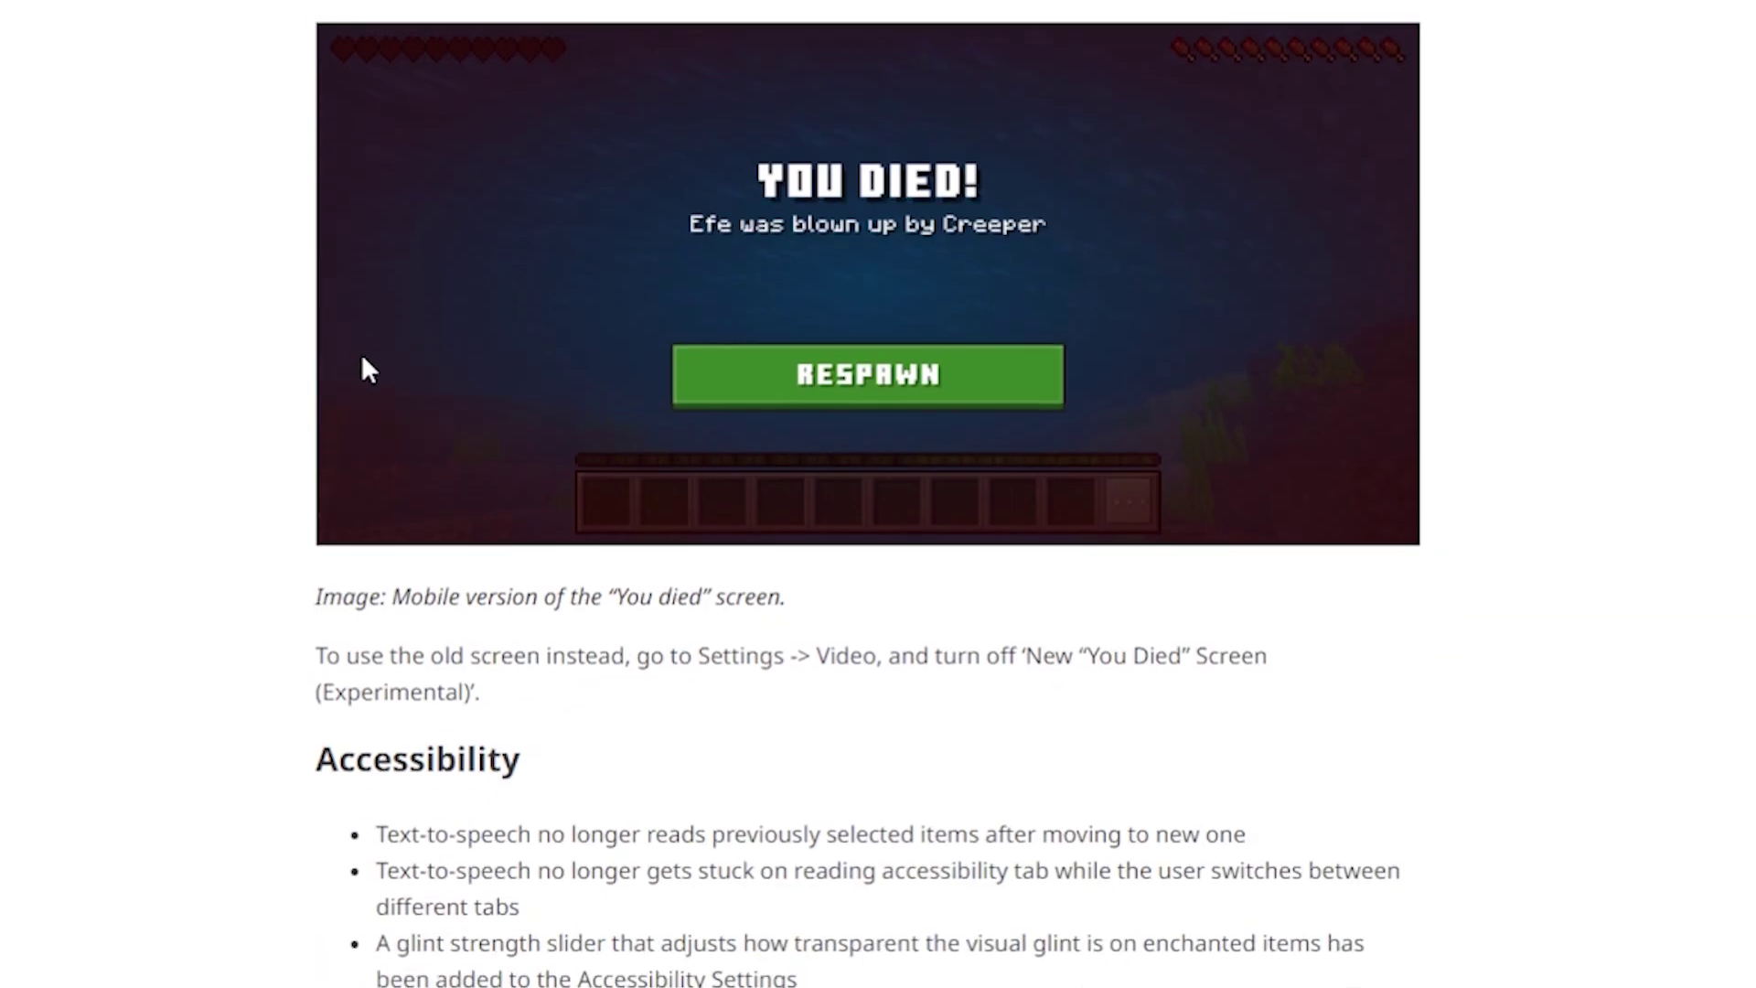
pyautogui.scroll(-20, 102, 309)
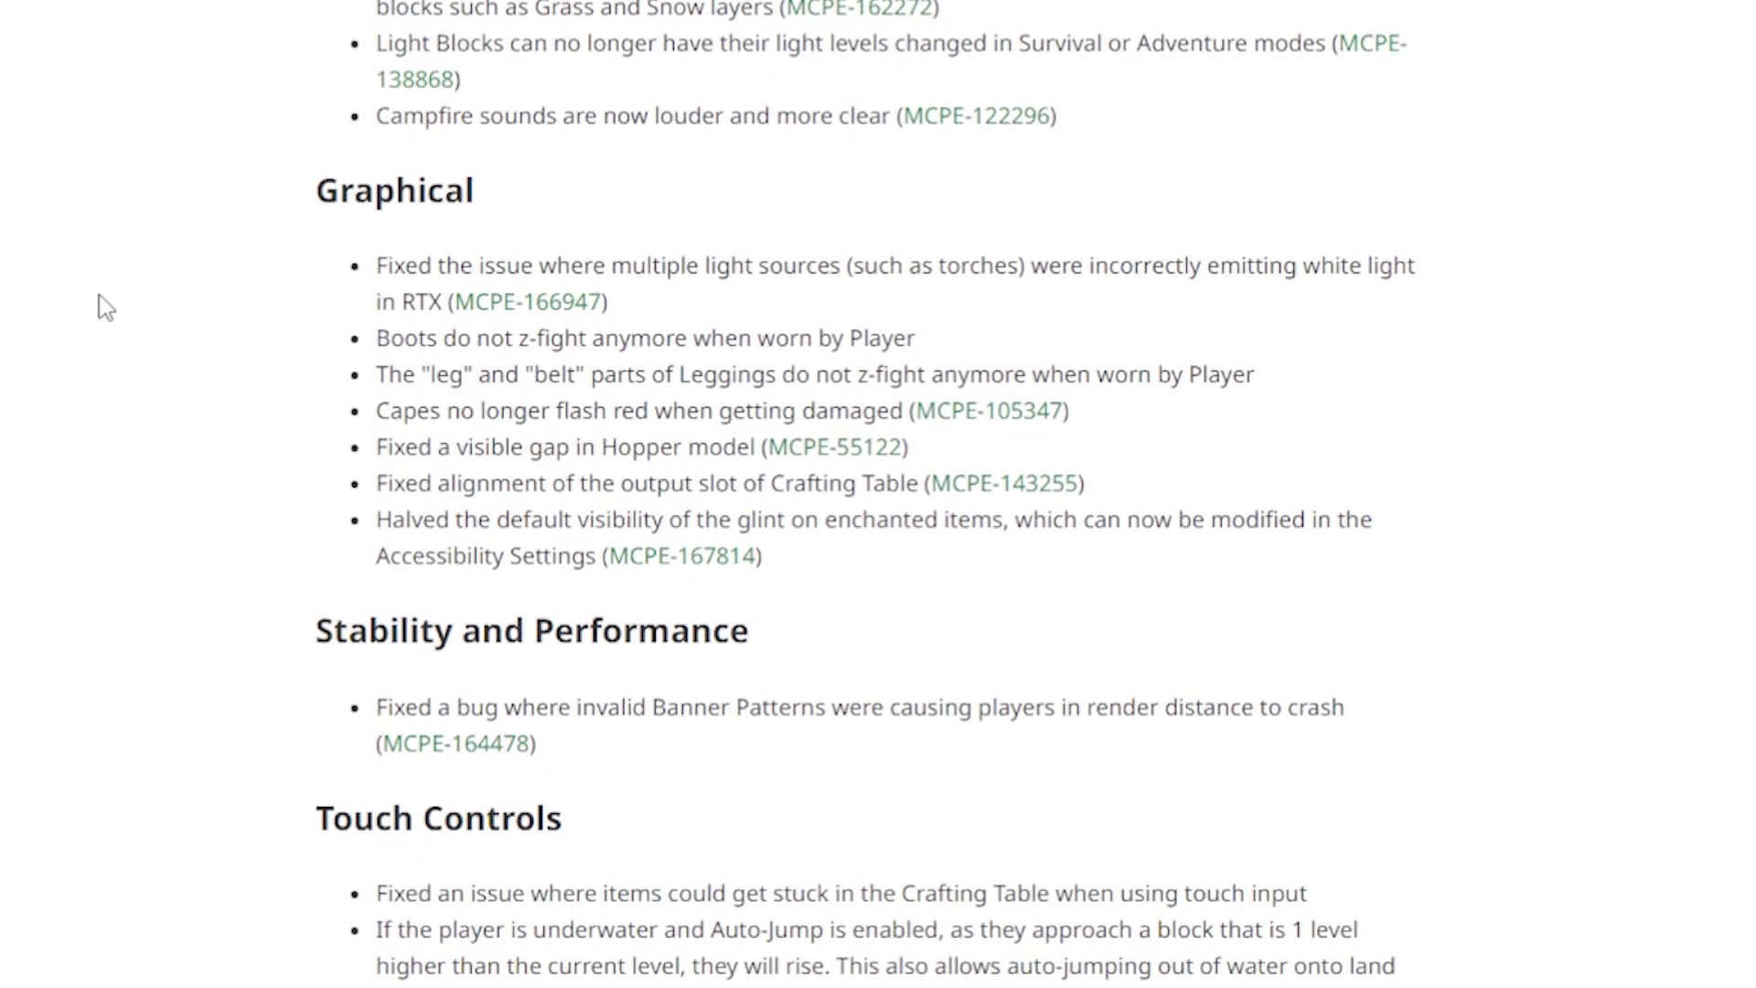
pyautogui.scroll(-2, 335, 208)
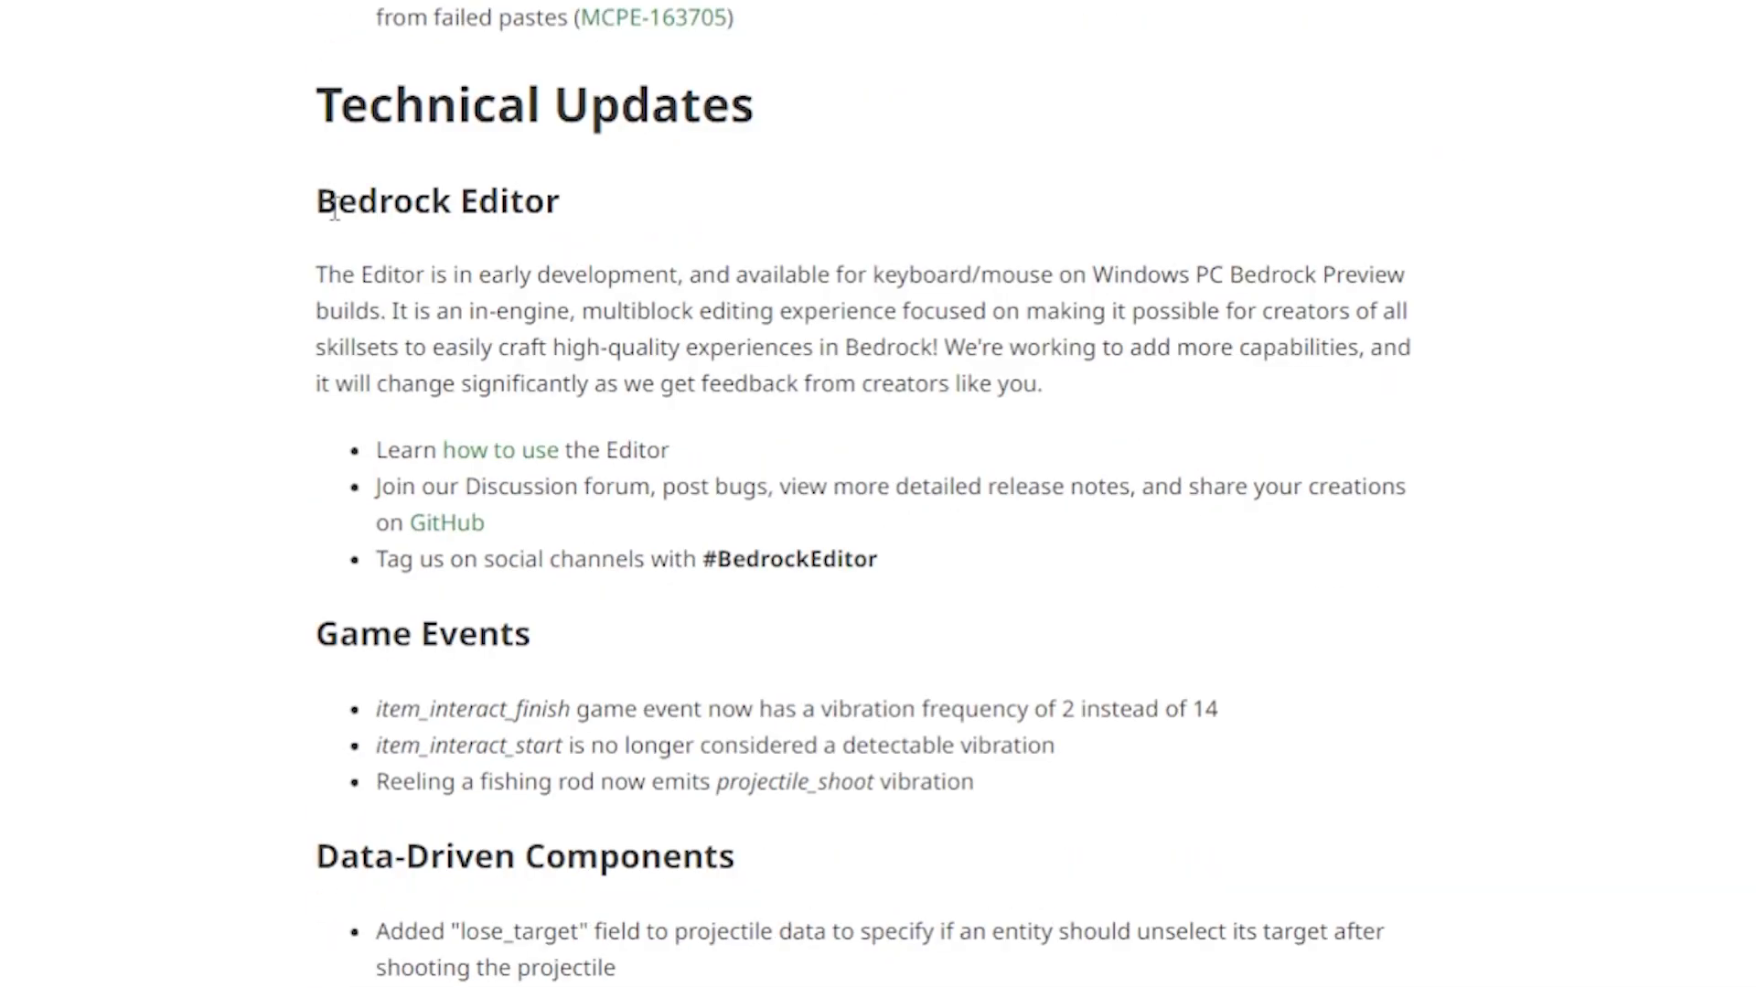
# Highlight the Bedrock Editor heading under Technical Updates in the changelog.
pyautogui.moveTo(337, 189)
pyautogui.mouseDown()
pyautogui.moveTo(560, 206)
pyautogui.moveTo(314, 201)
pyautogui.mouseUp()
pyautogui.click(569, 215)
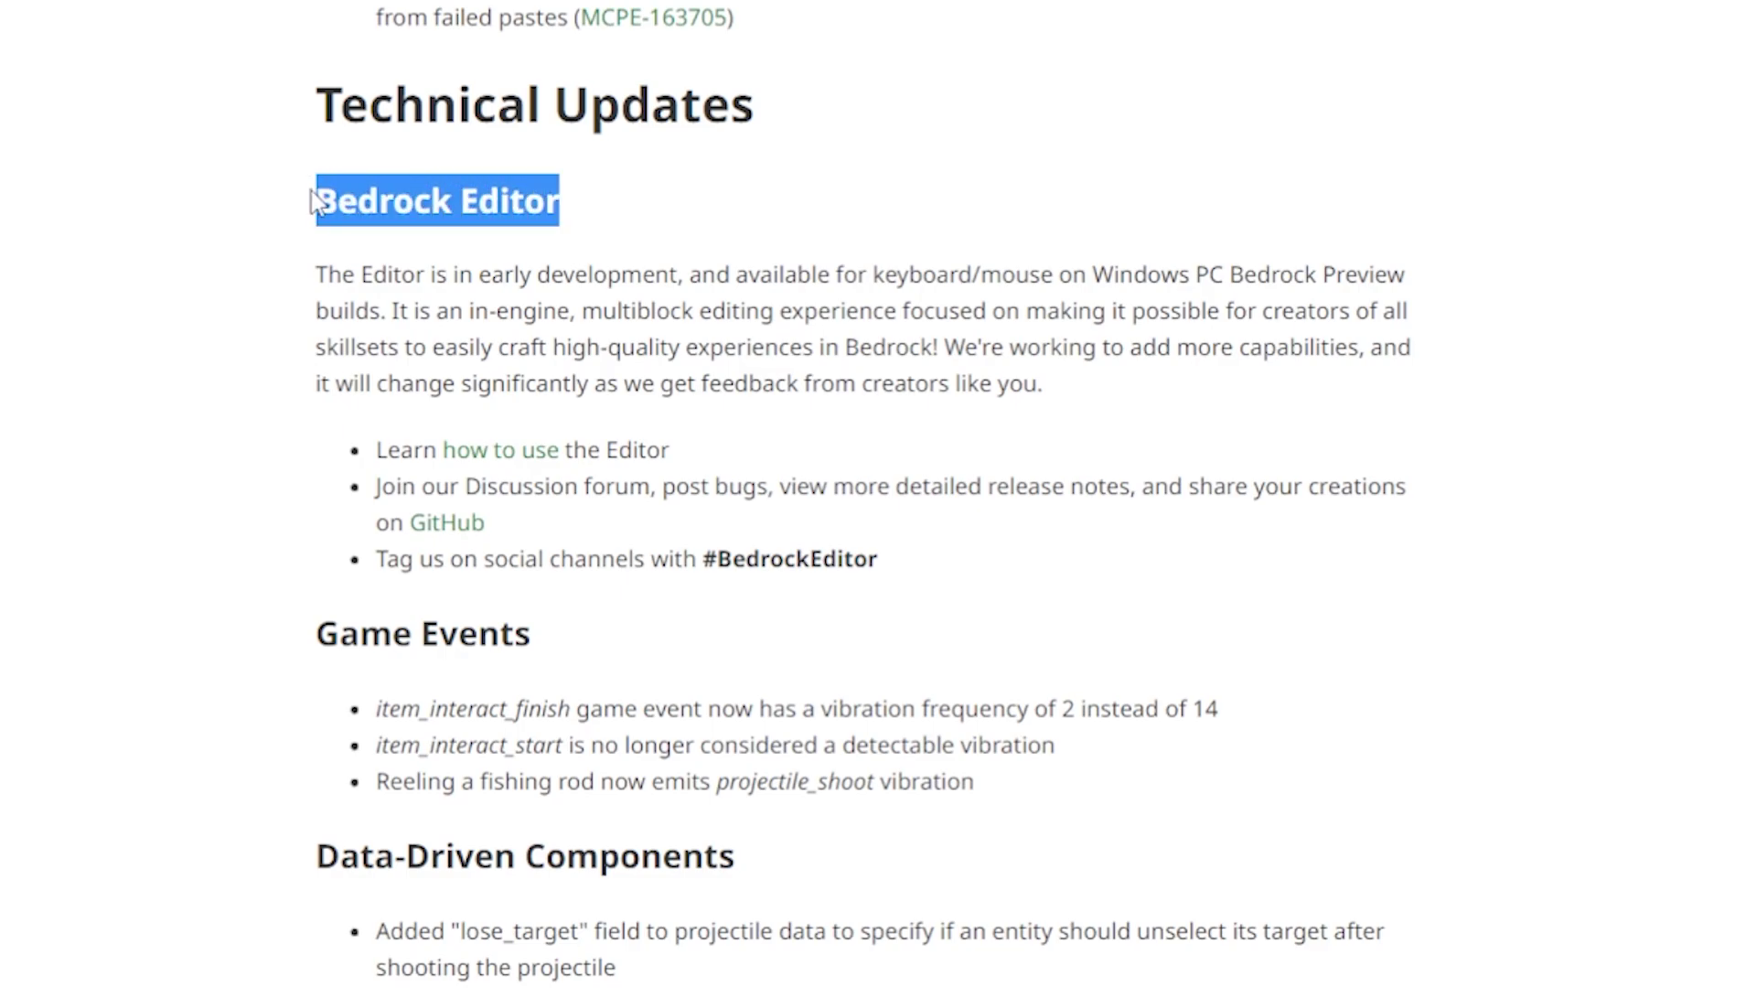
pyautogui.click(314, 201)
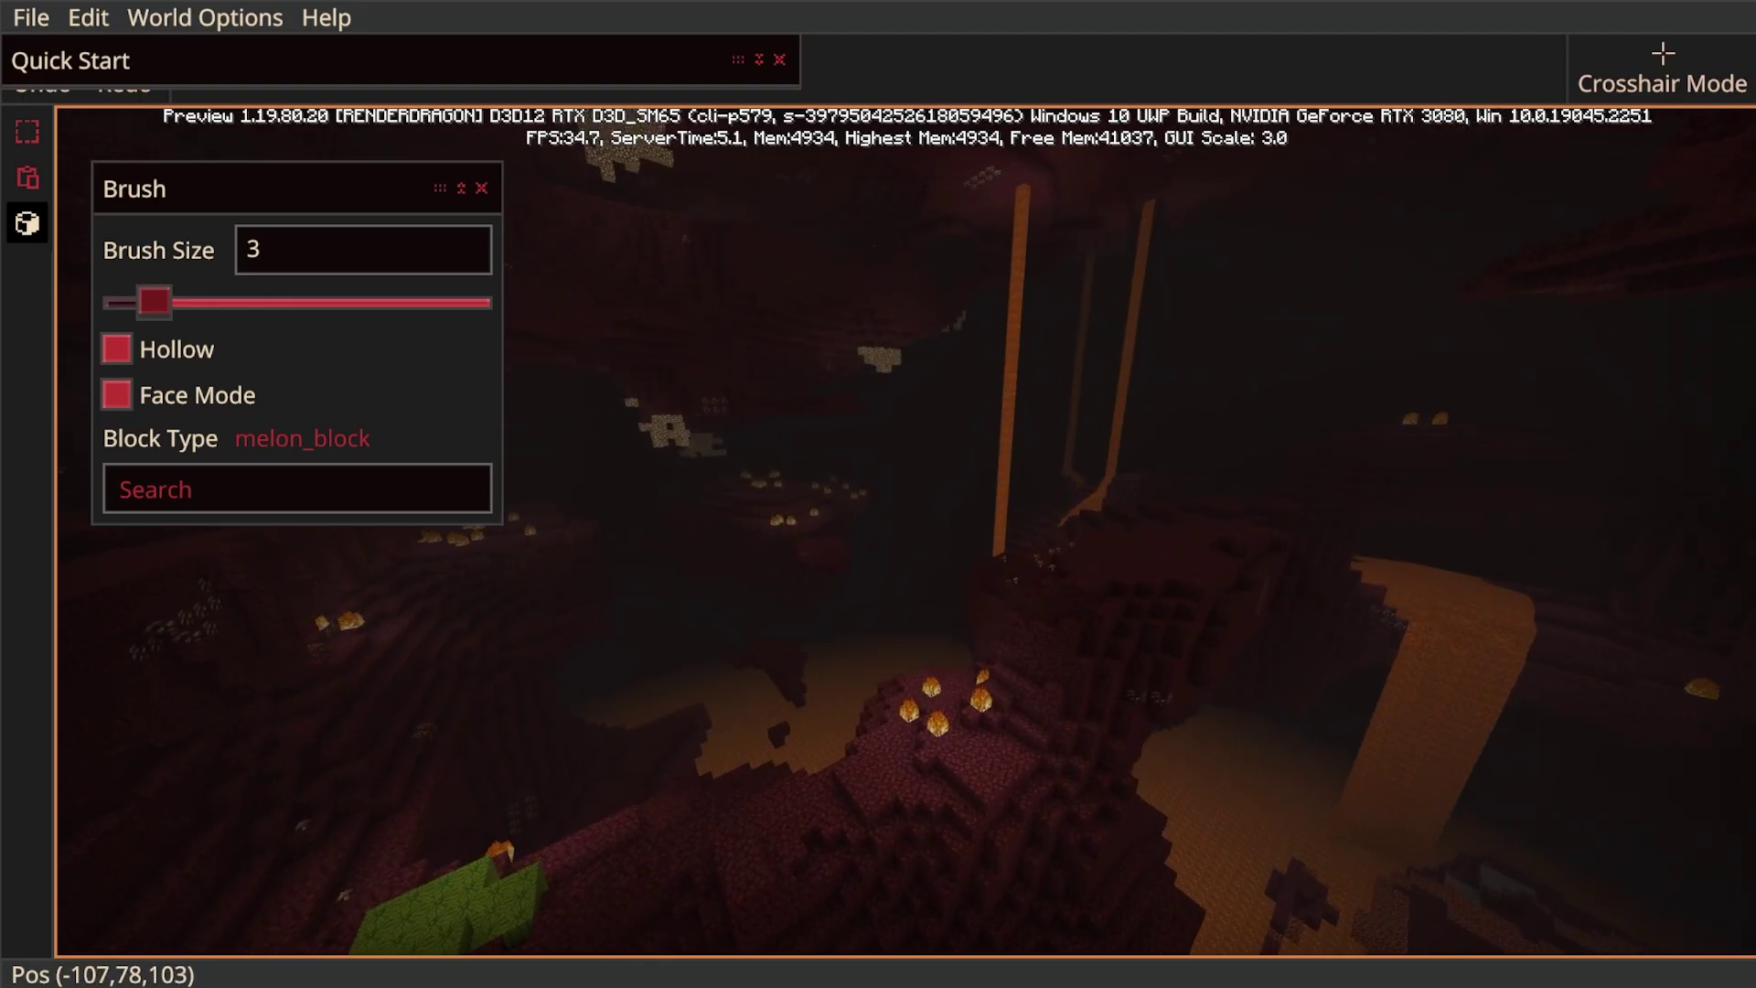
# Fly forward through the Nether world in the Bedrock Editor to examine the terrain in crosshair mode.
pyautogui.press('w')
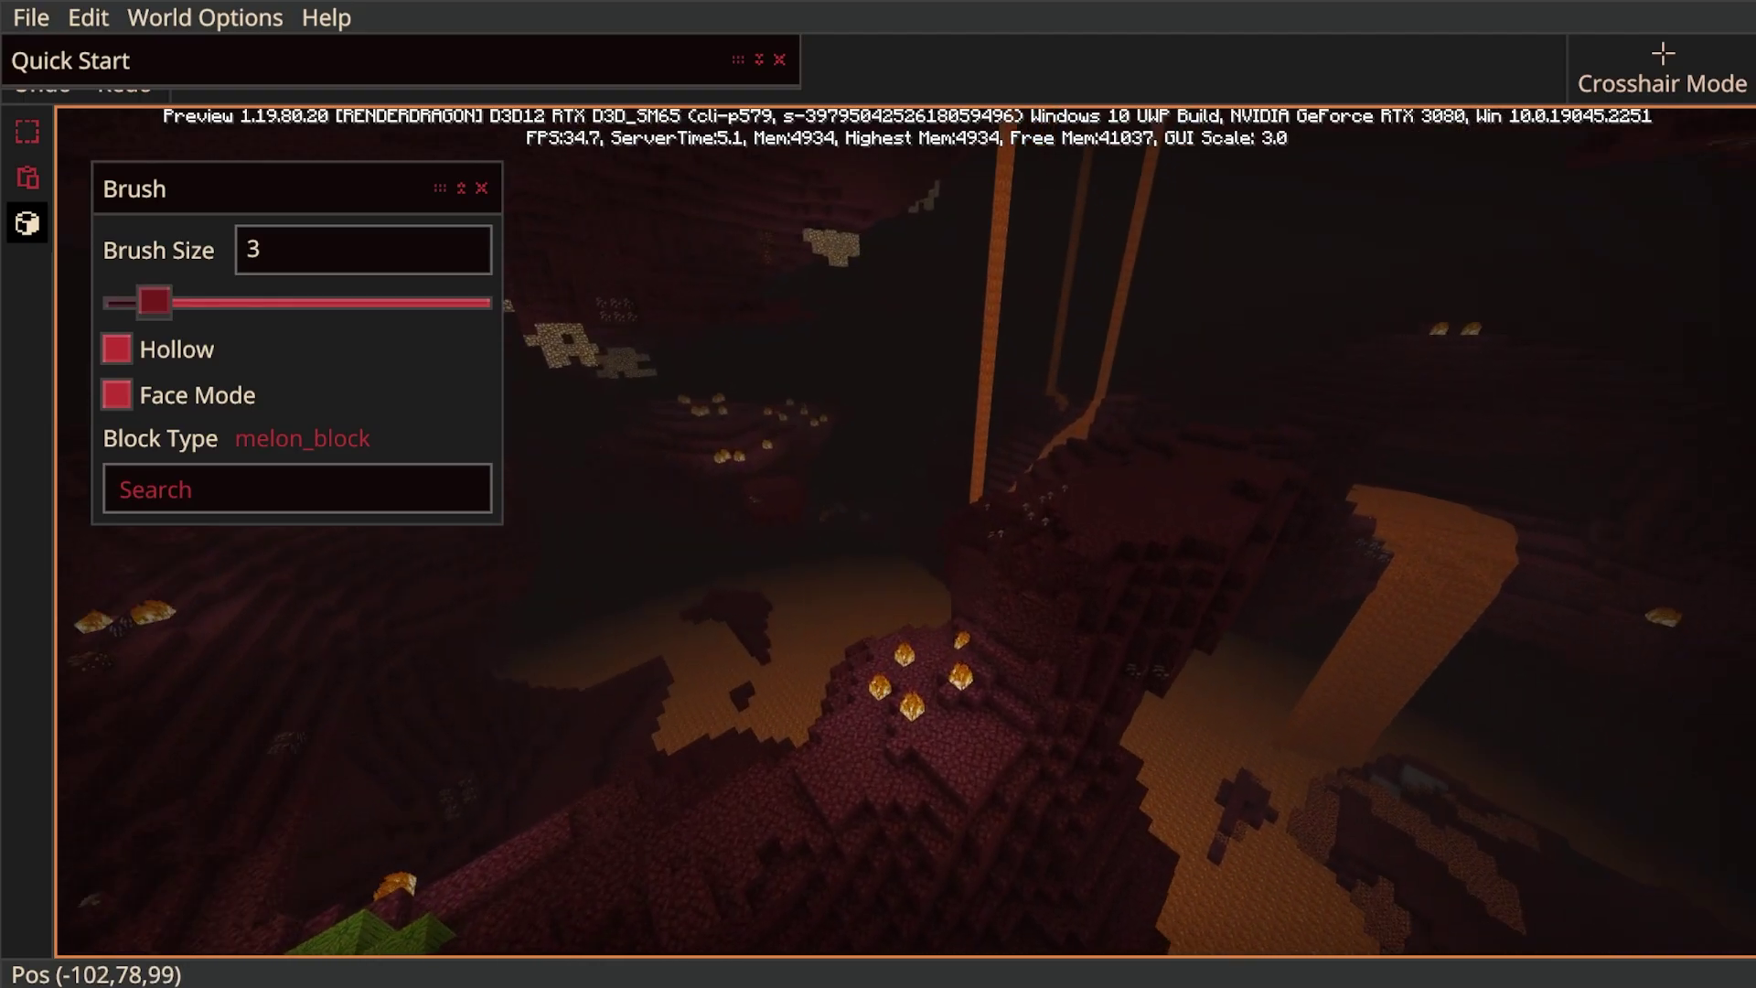
pyautogui.press('w')
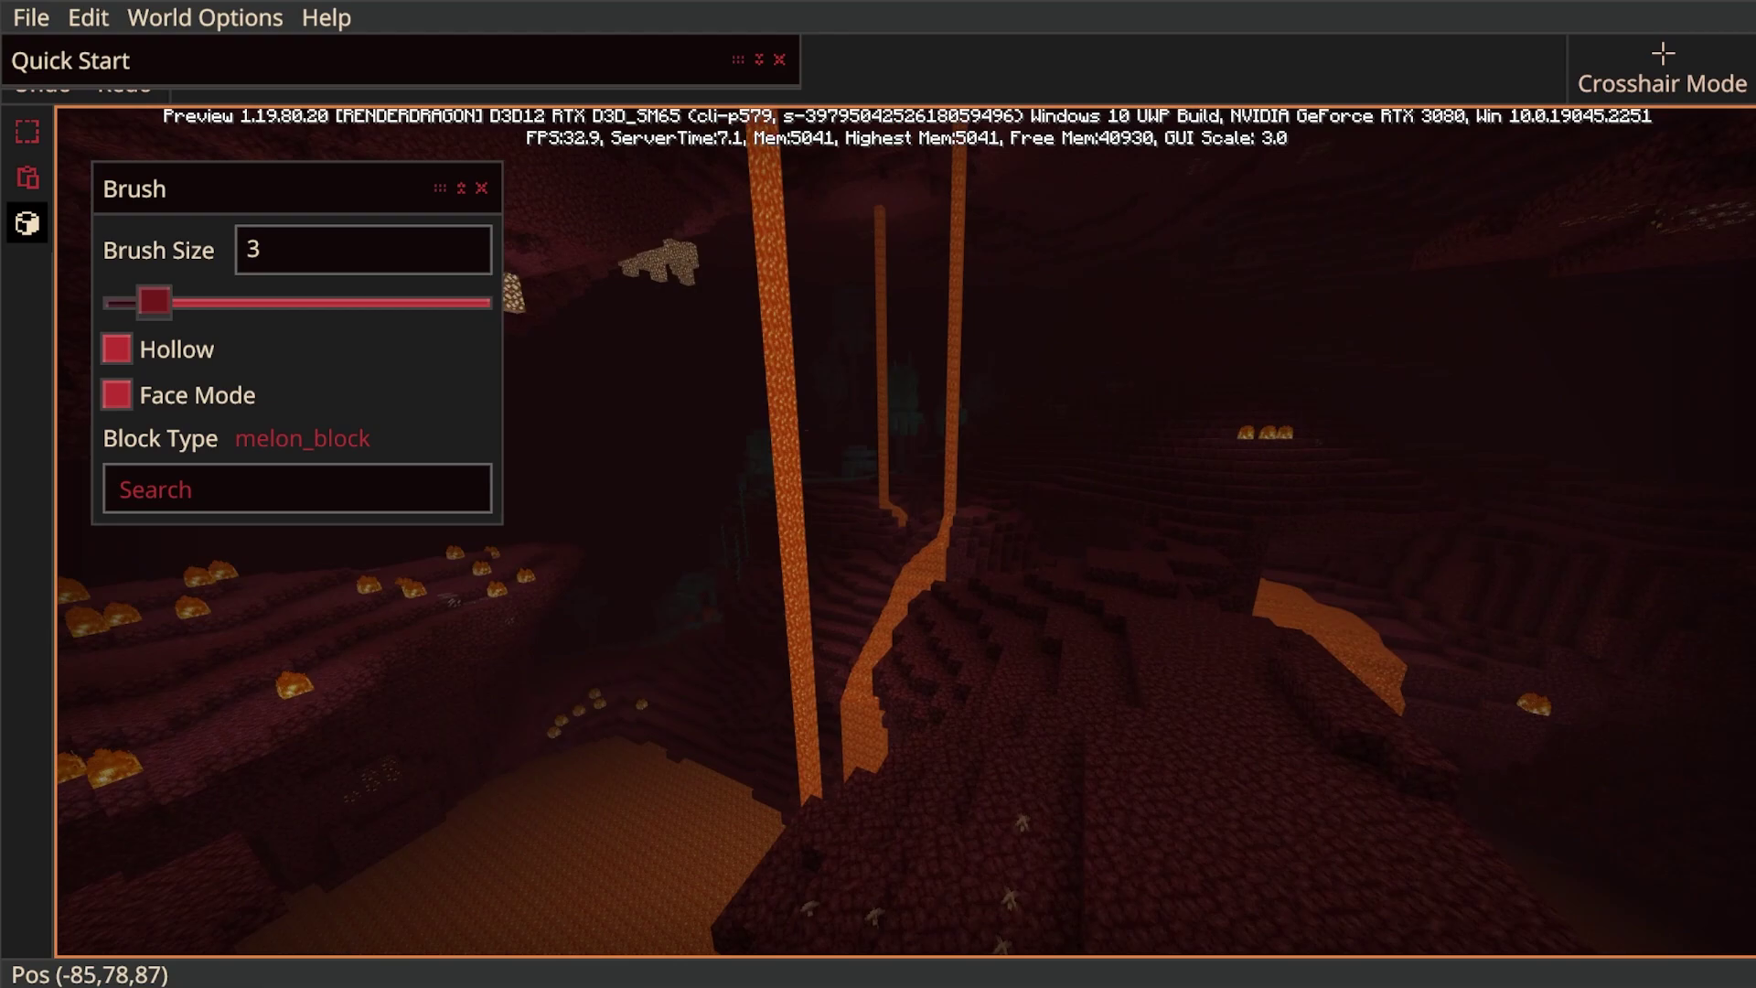
pyautogui.press('w')
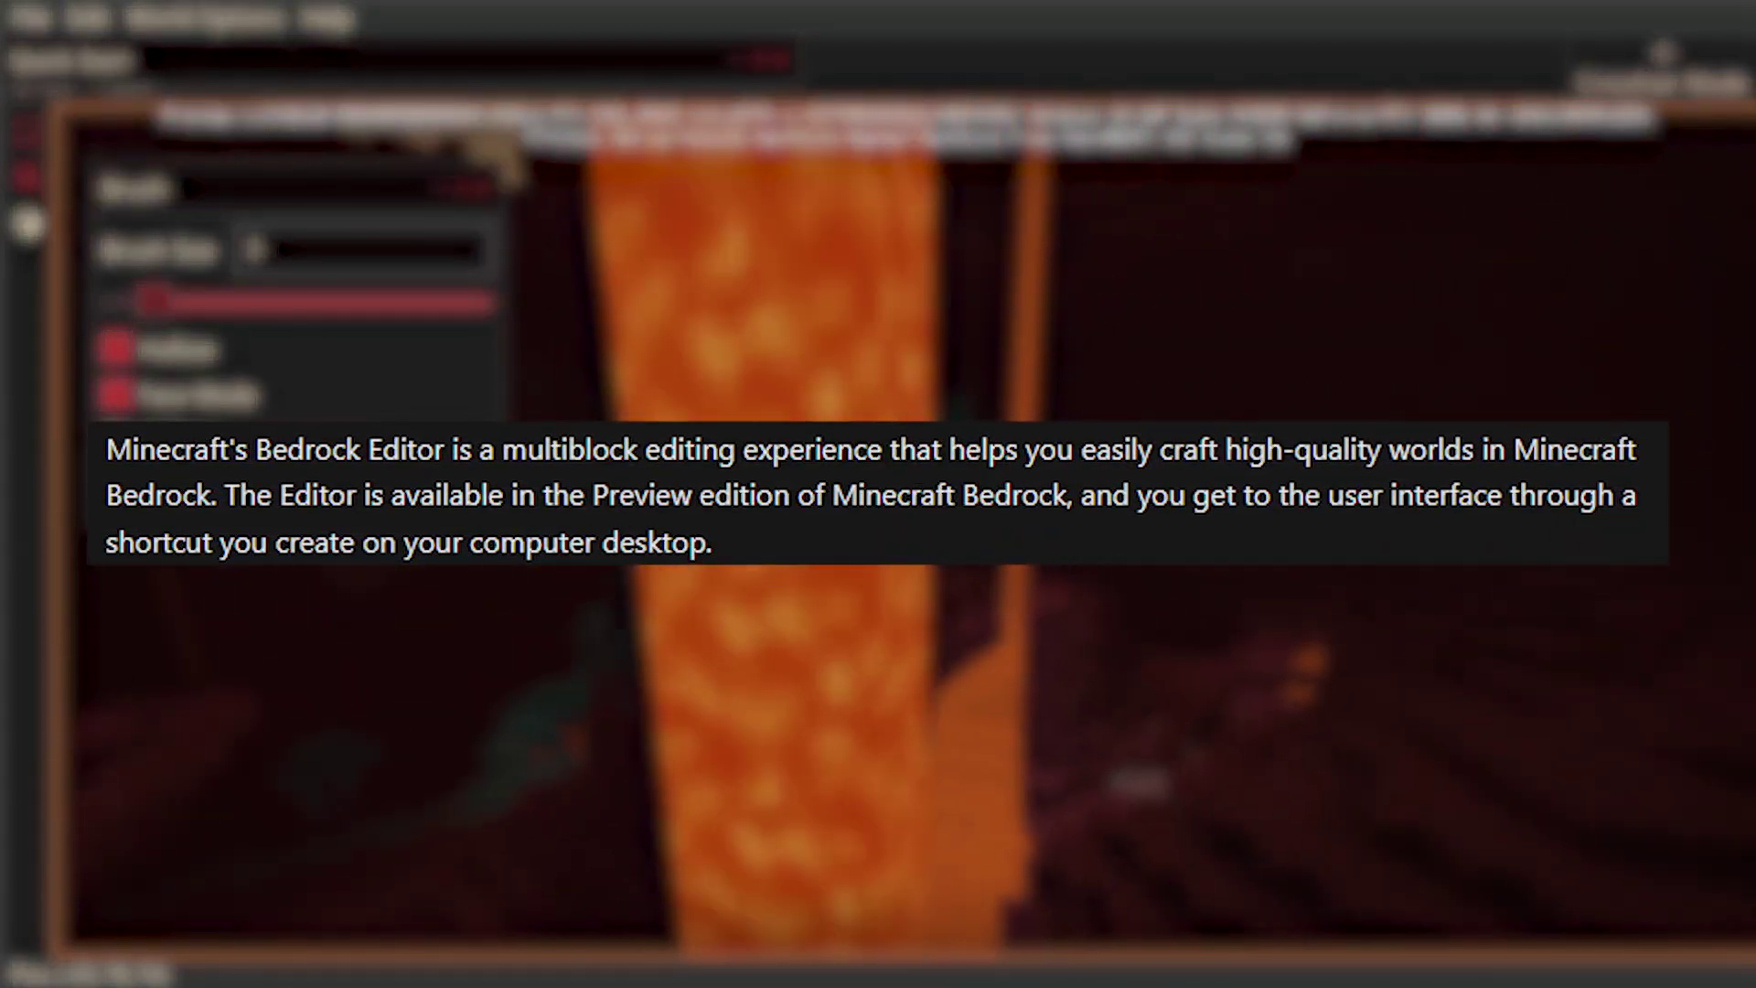
pyautogui.press('w')
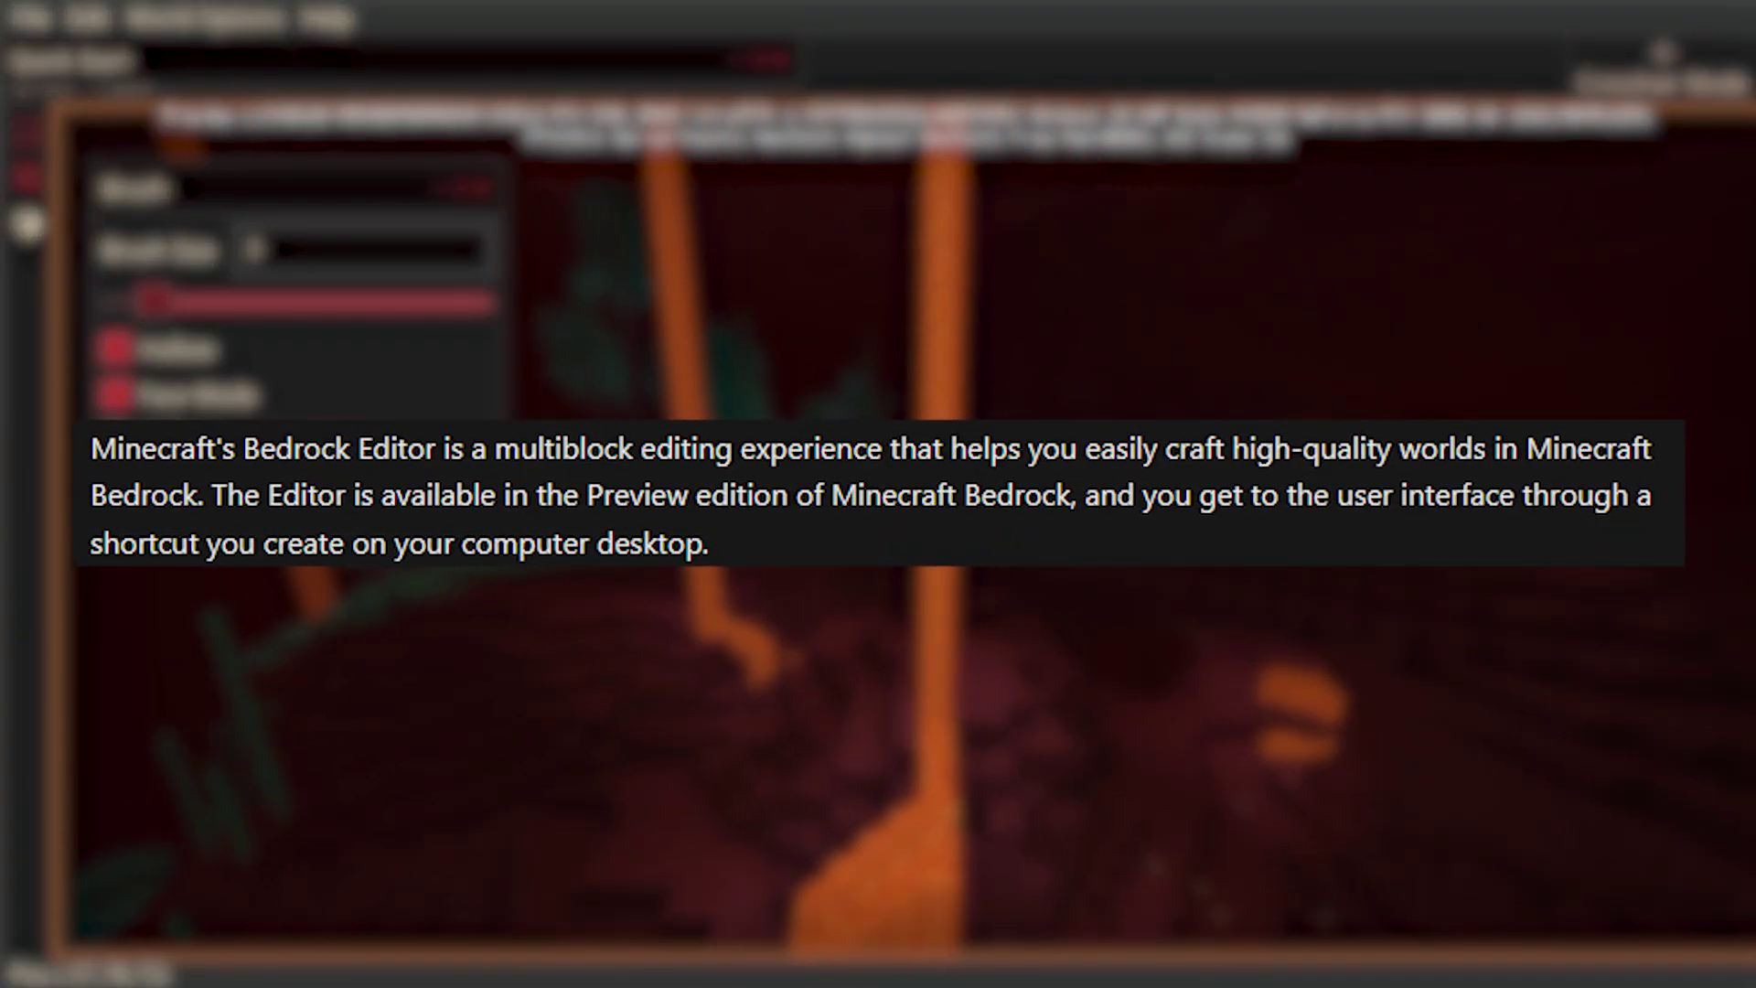
pyautogui.press('w')
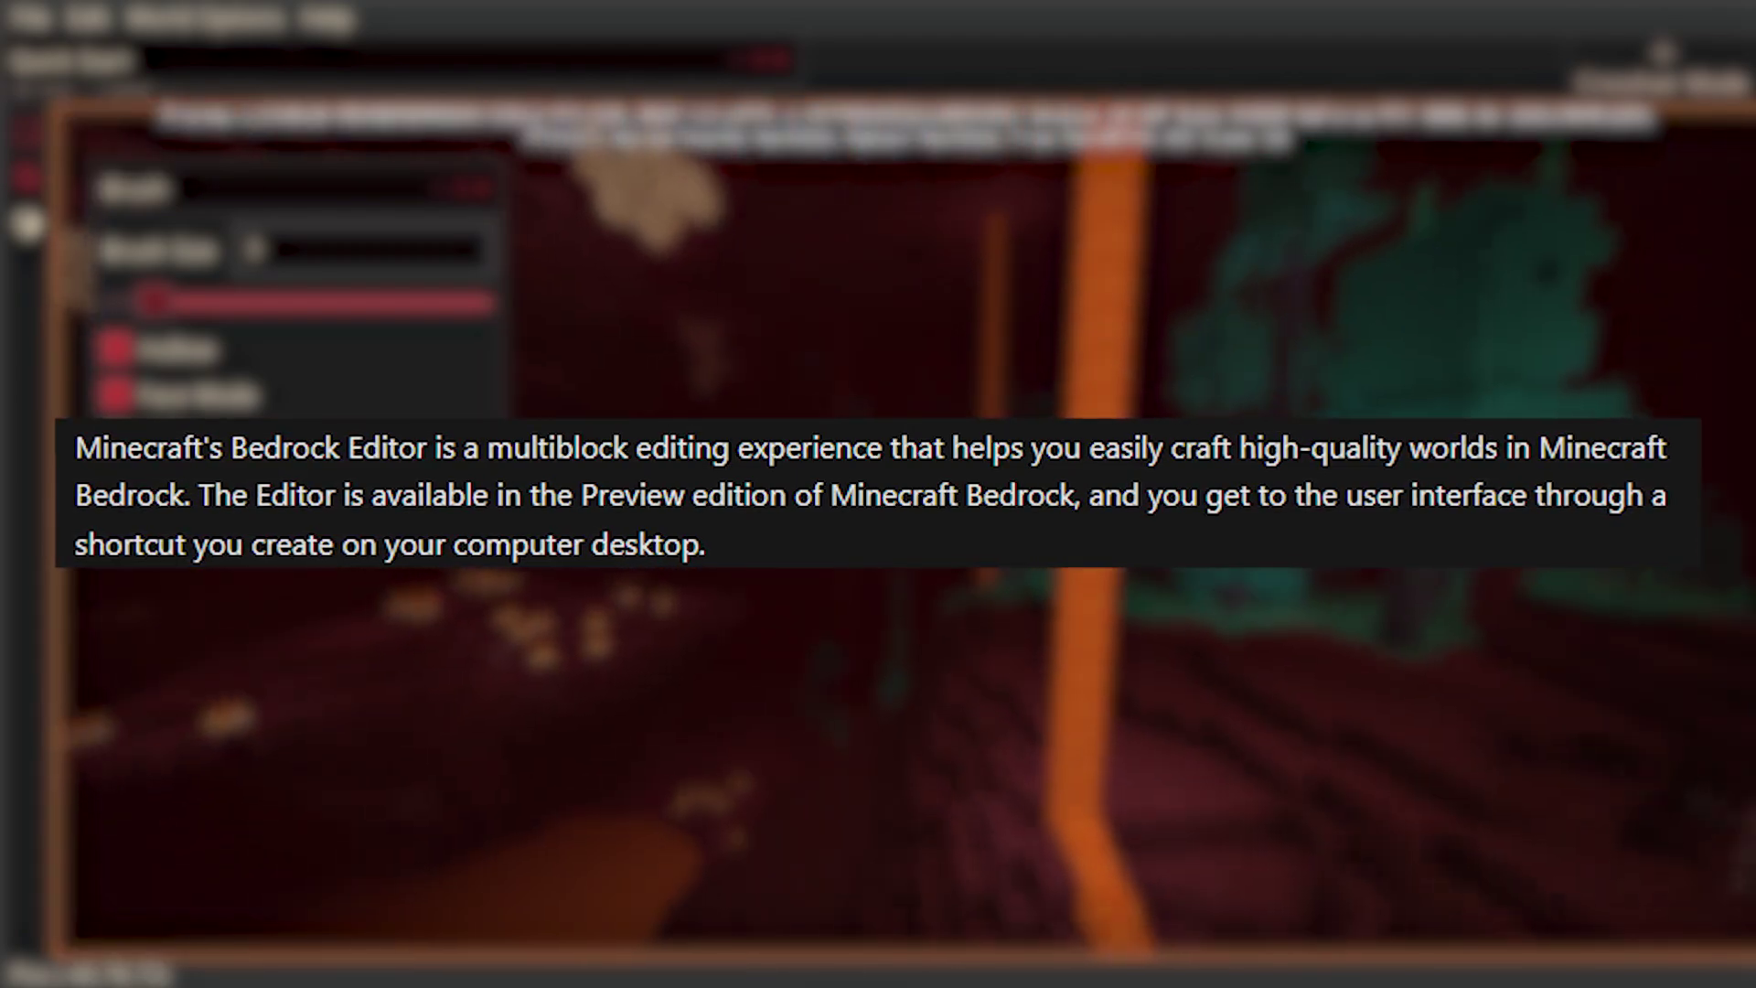
pyautogui.press('w')
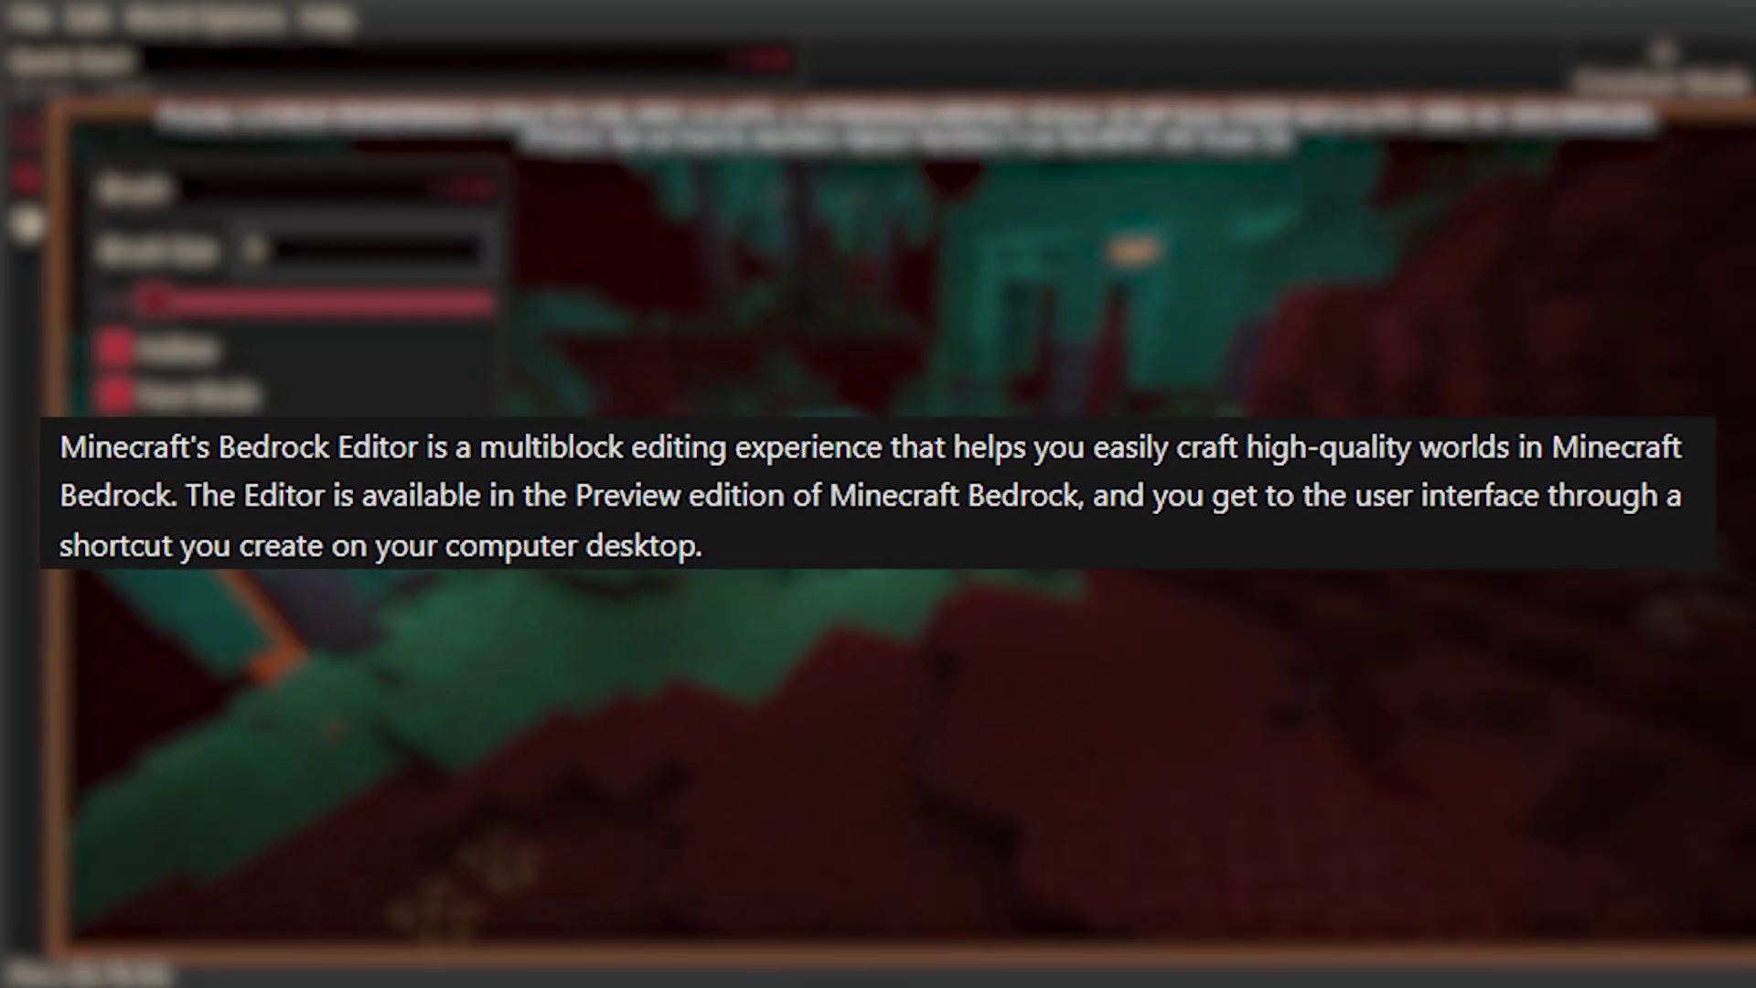
pyautogui.press('w')
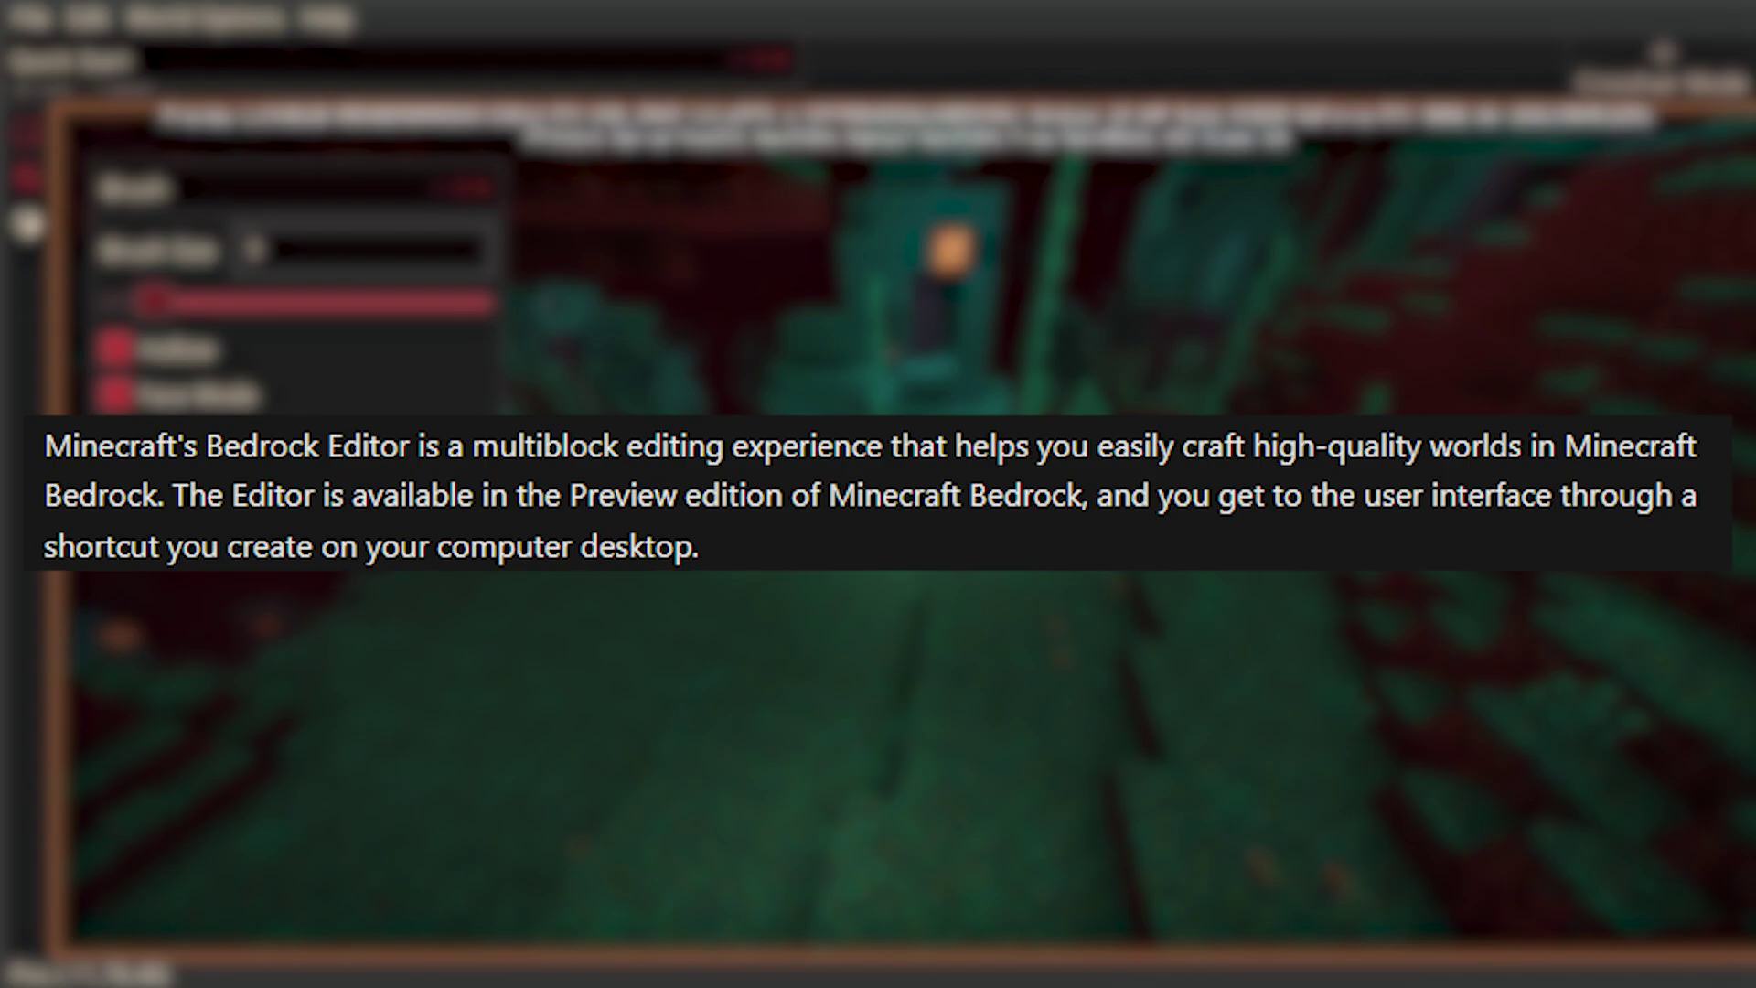
pyautogui.press('w')
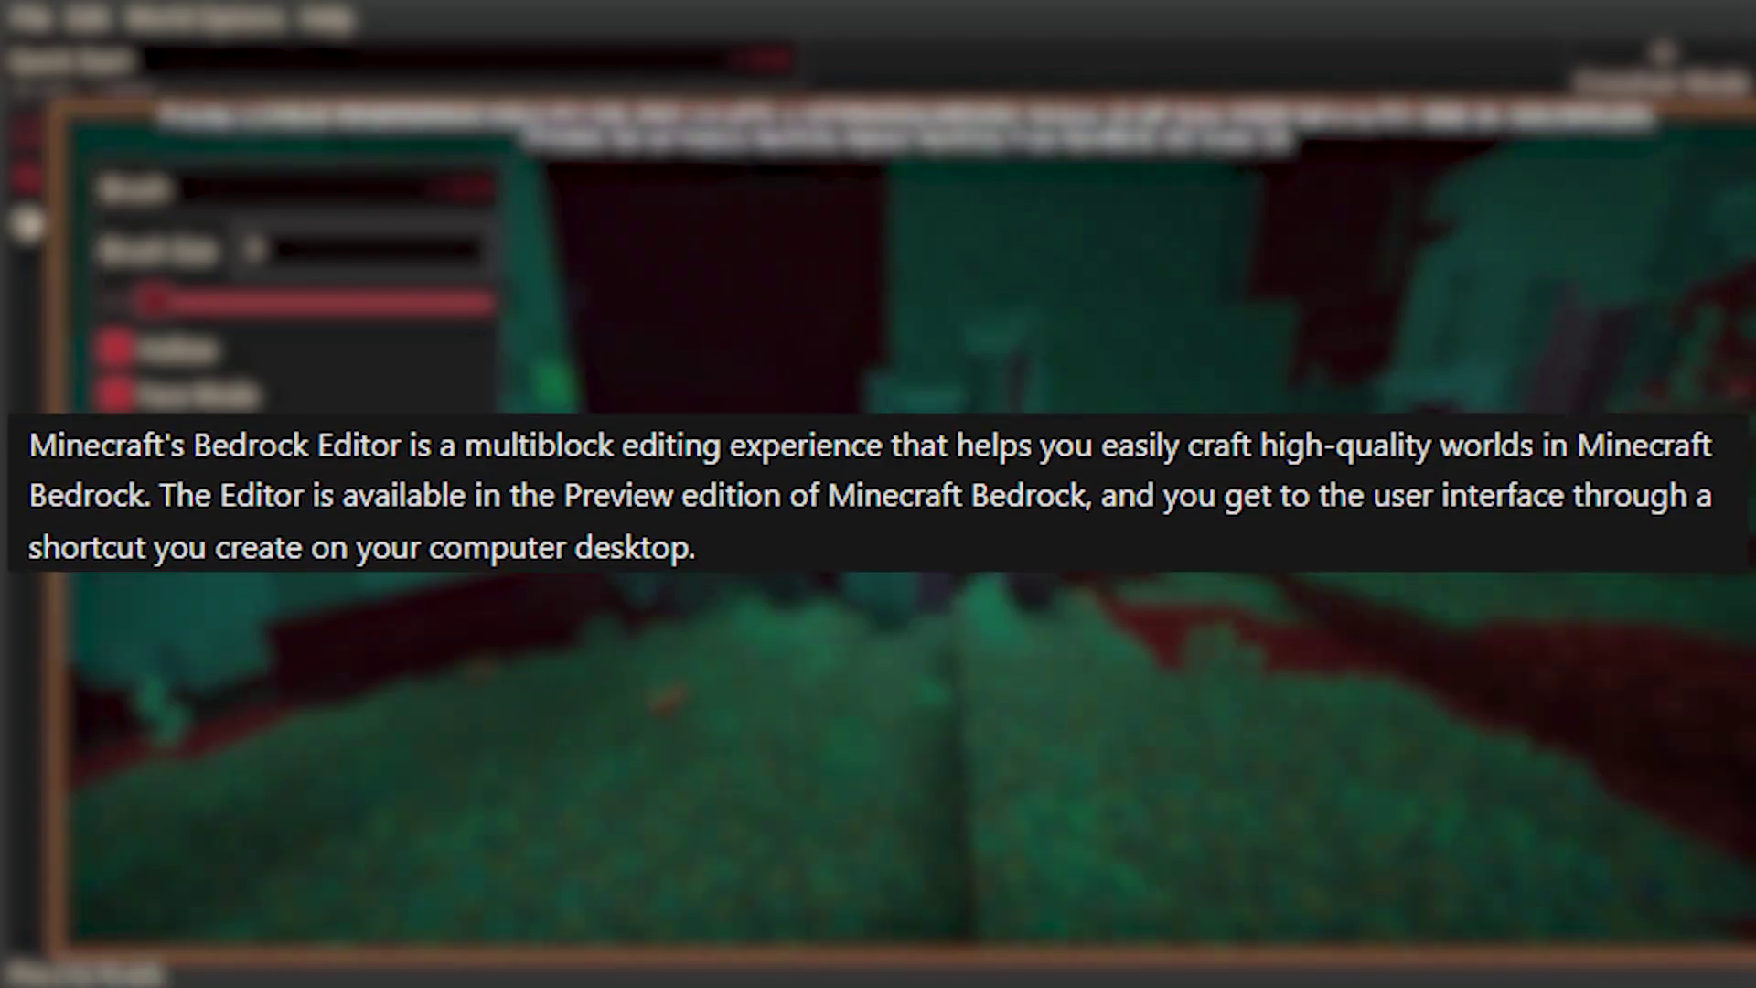
pyautogui.press('w')
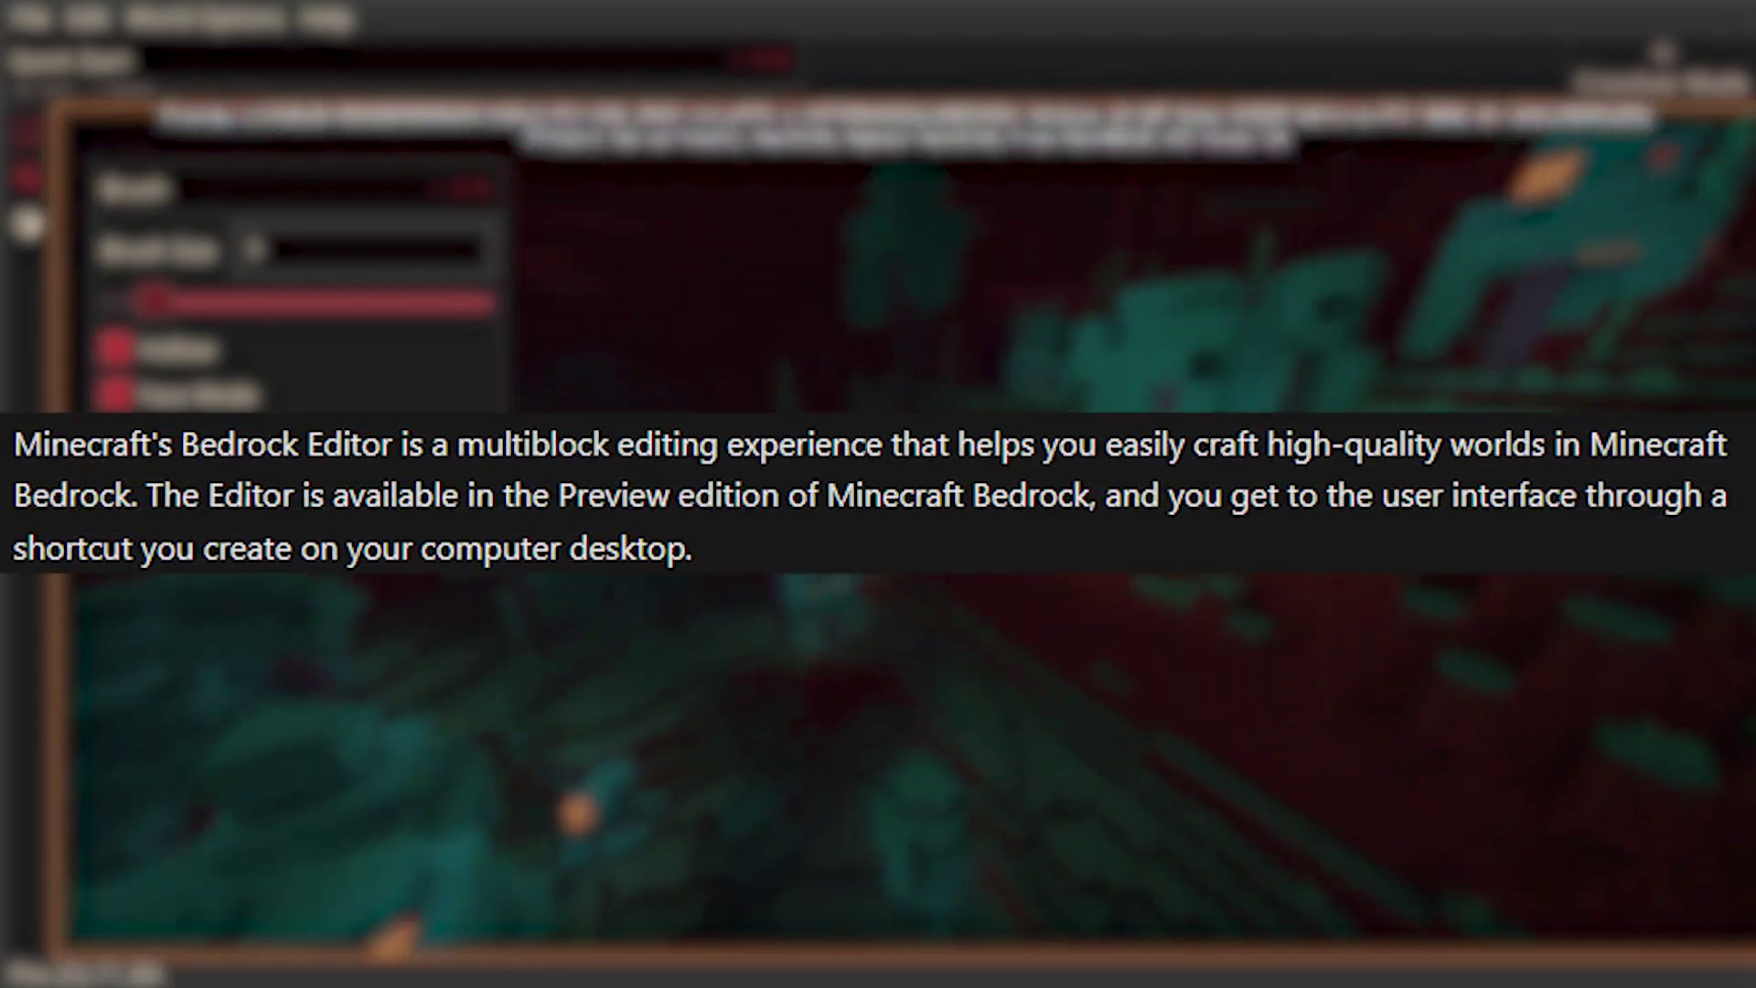
pyautogui.press('w')
pyautogui.press('shift')
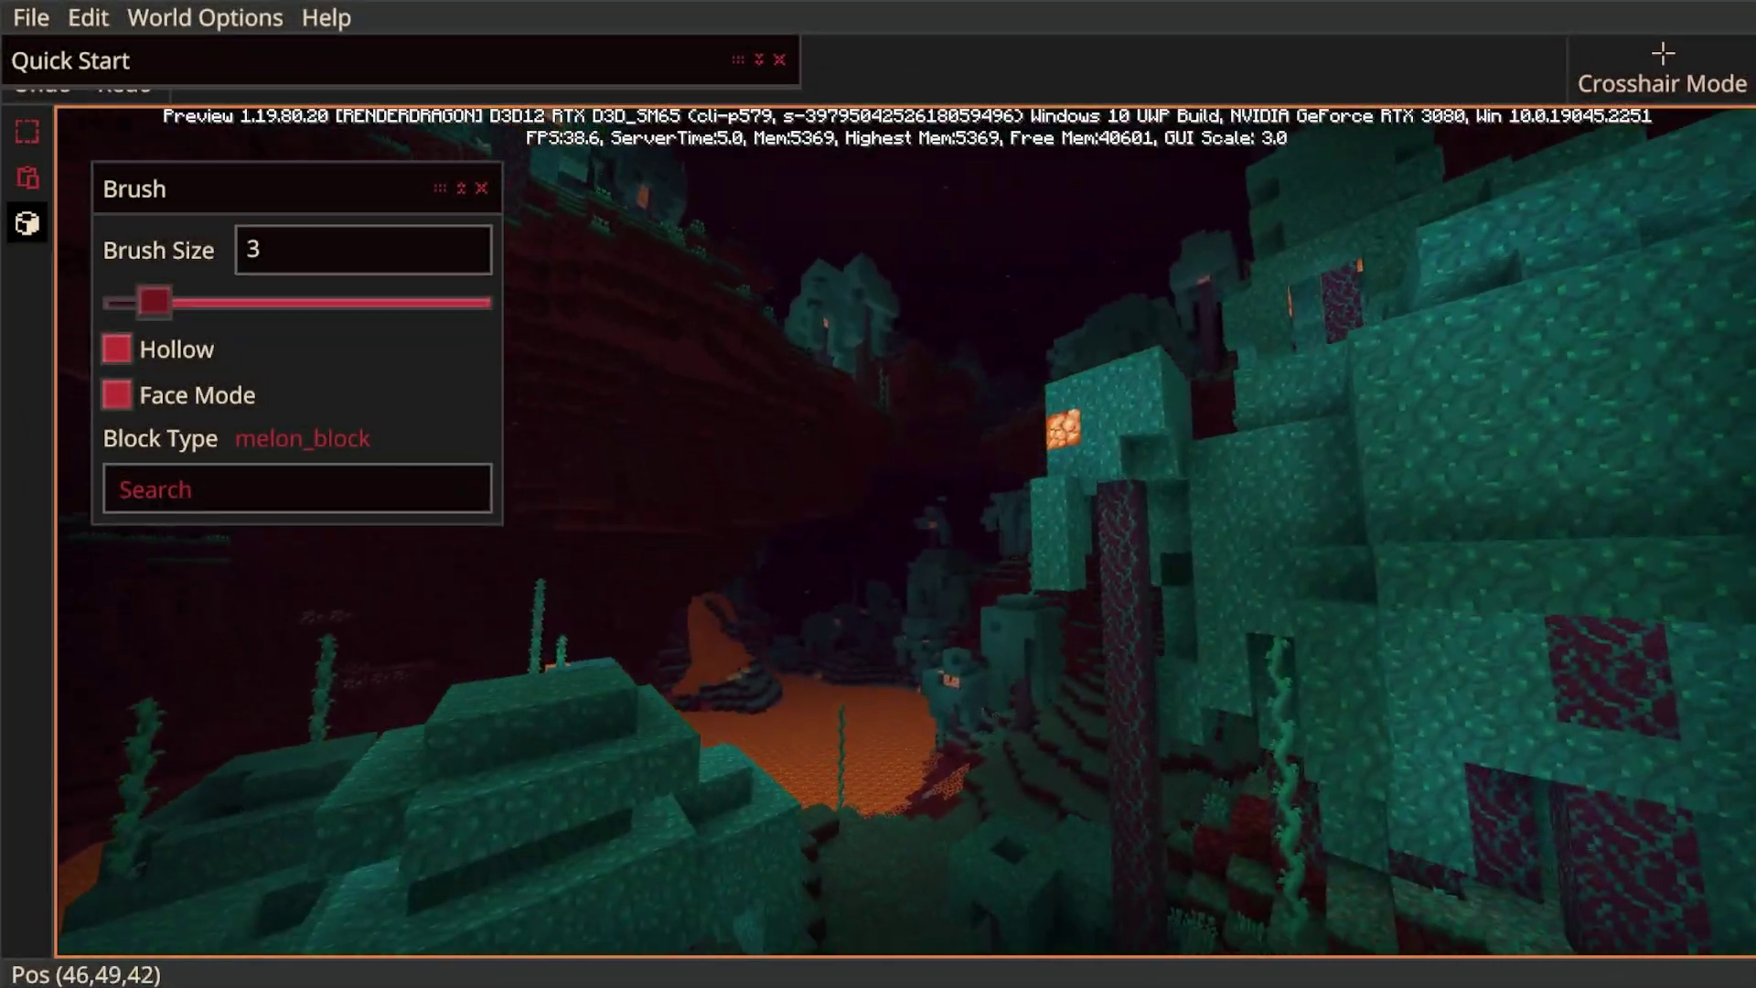
pyautogui.press('w')
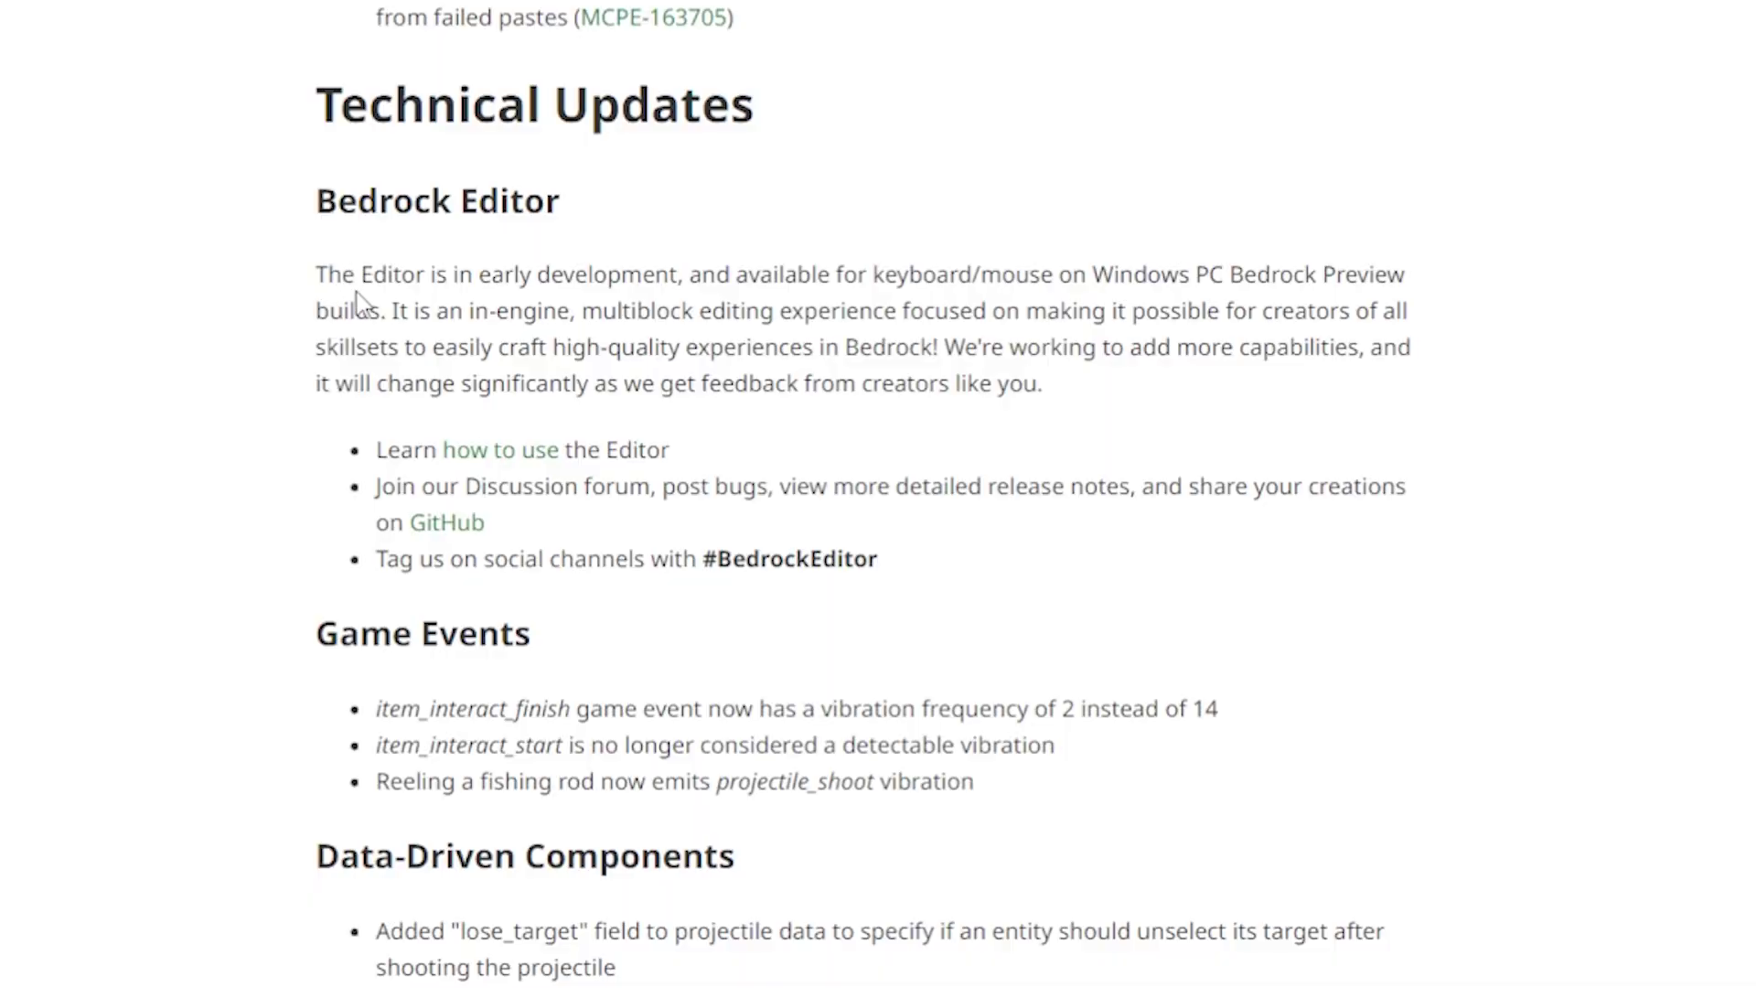
pyautogui.scroll(2, 248, 357)
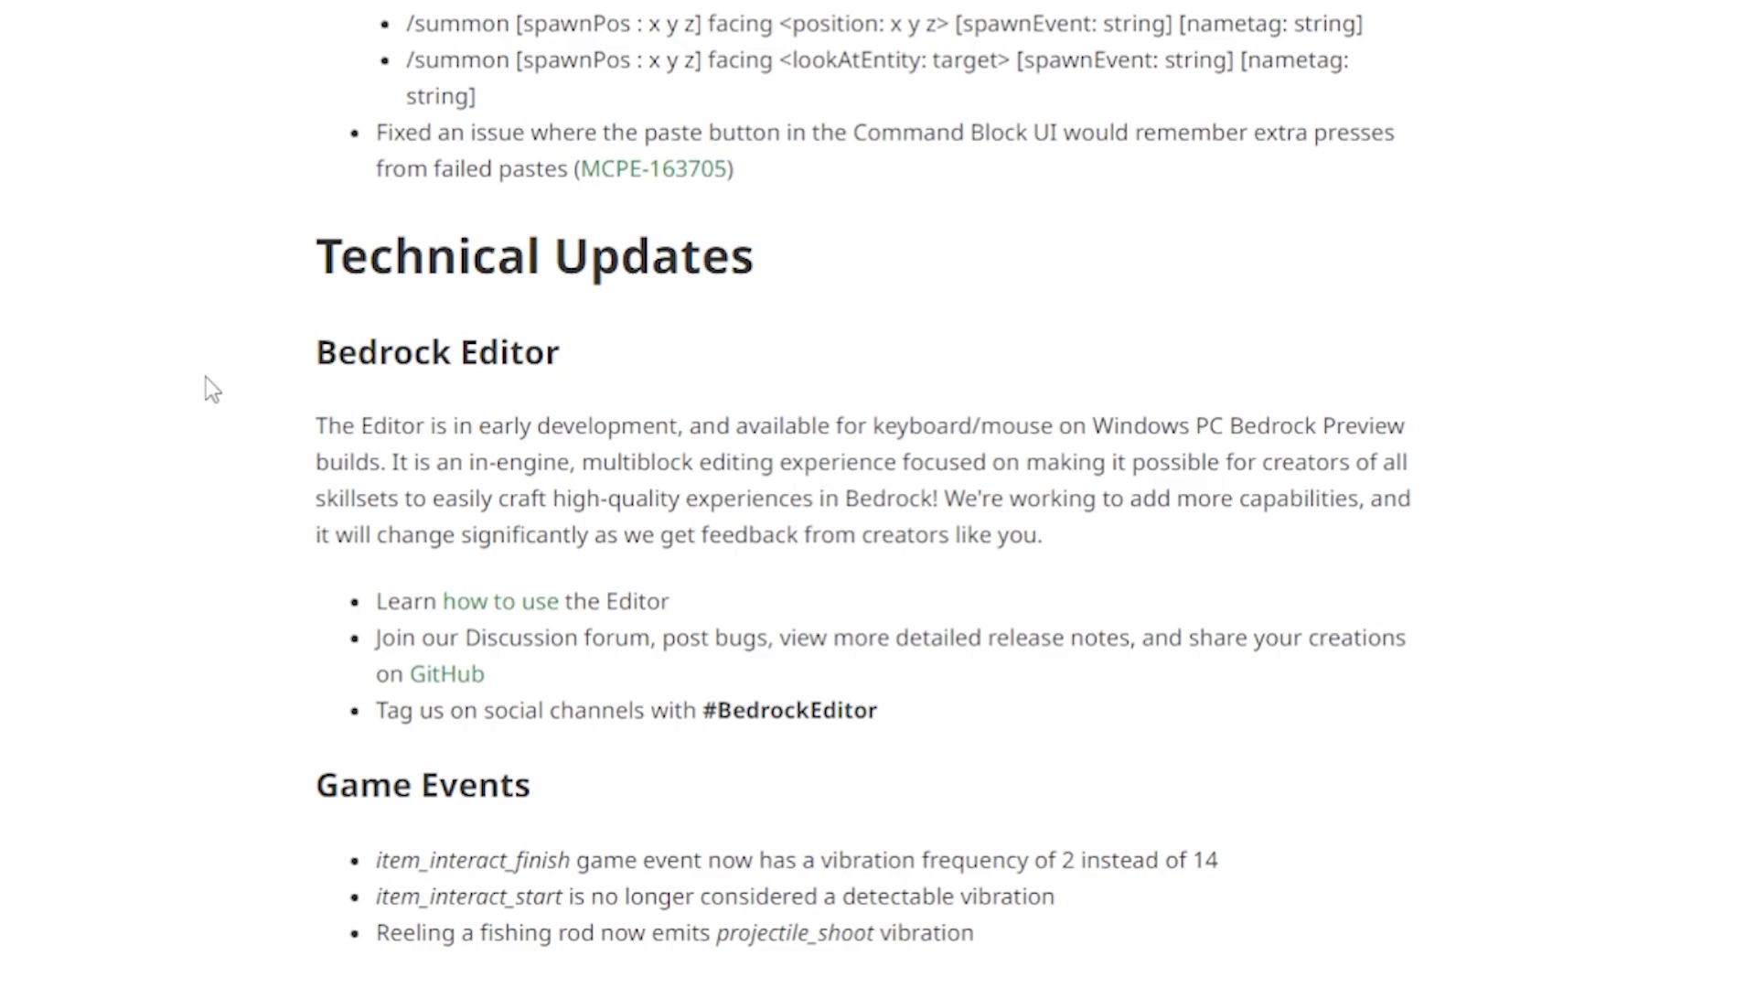
pyautogui.scroll(-2, 206, 376)
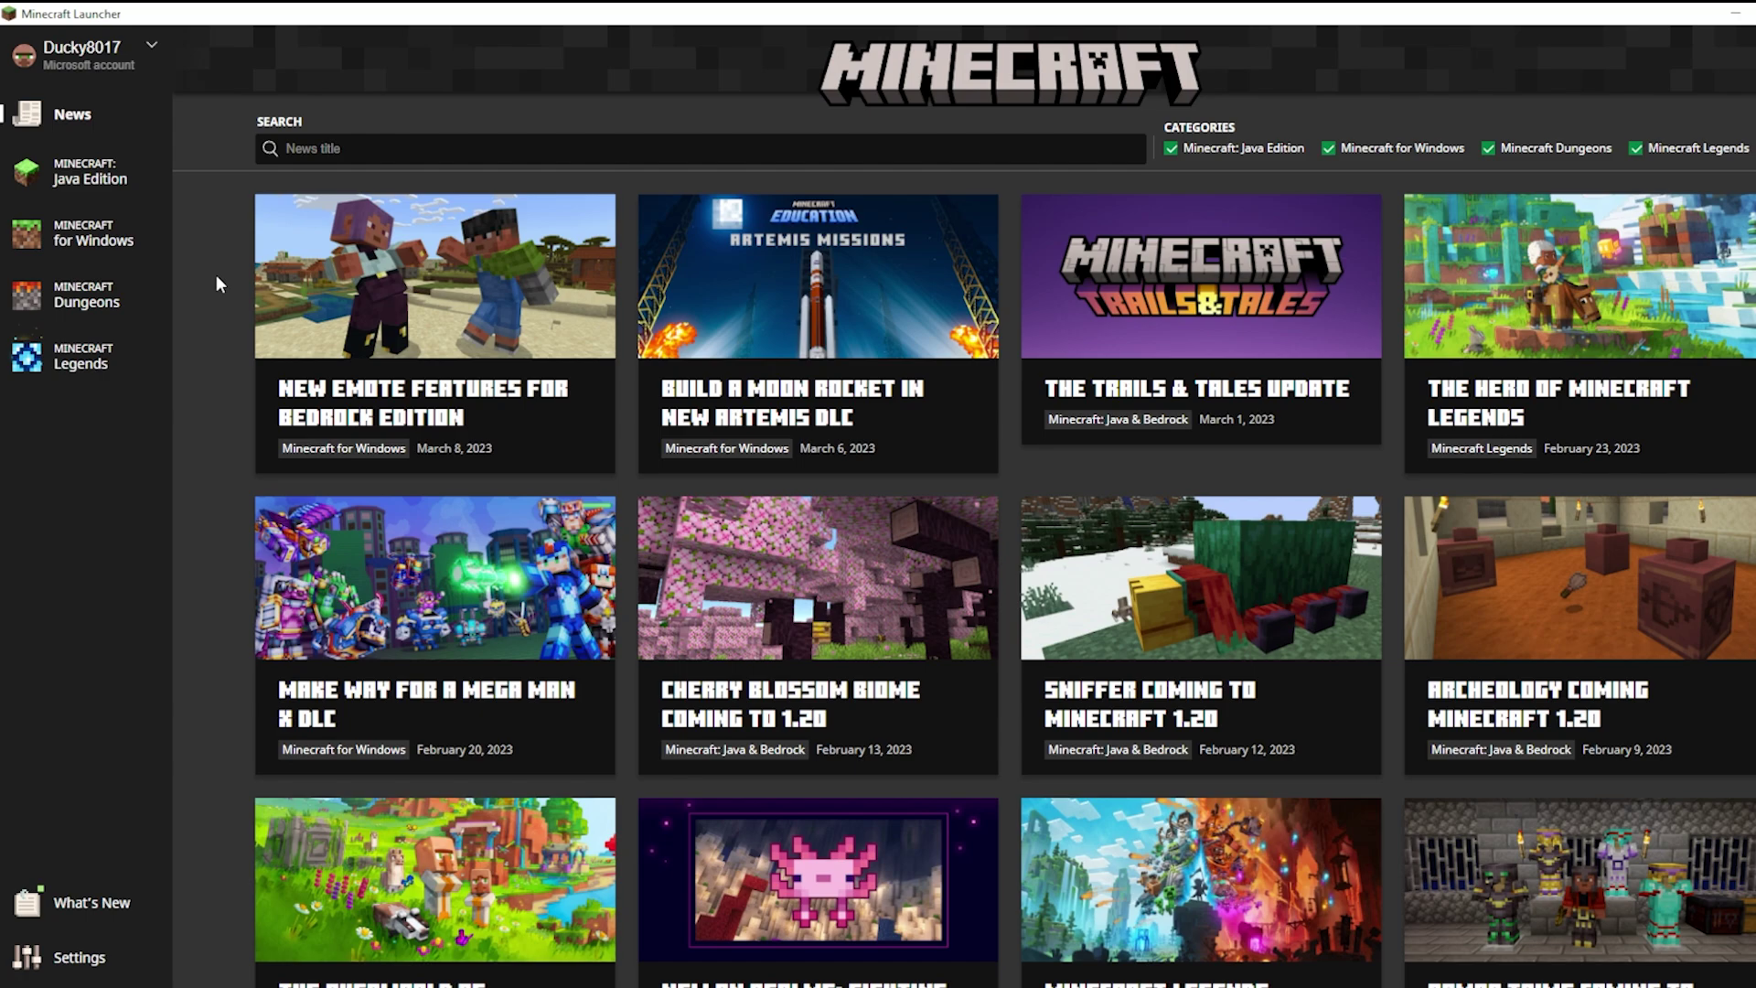
# Open the Preview page of Minecraft for Windows in the Minecraft Launcher.
pyautogui.click(122, 173)
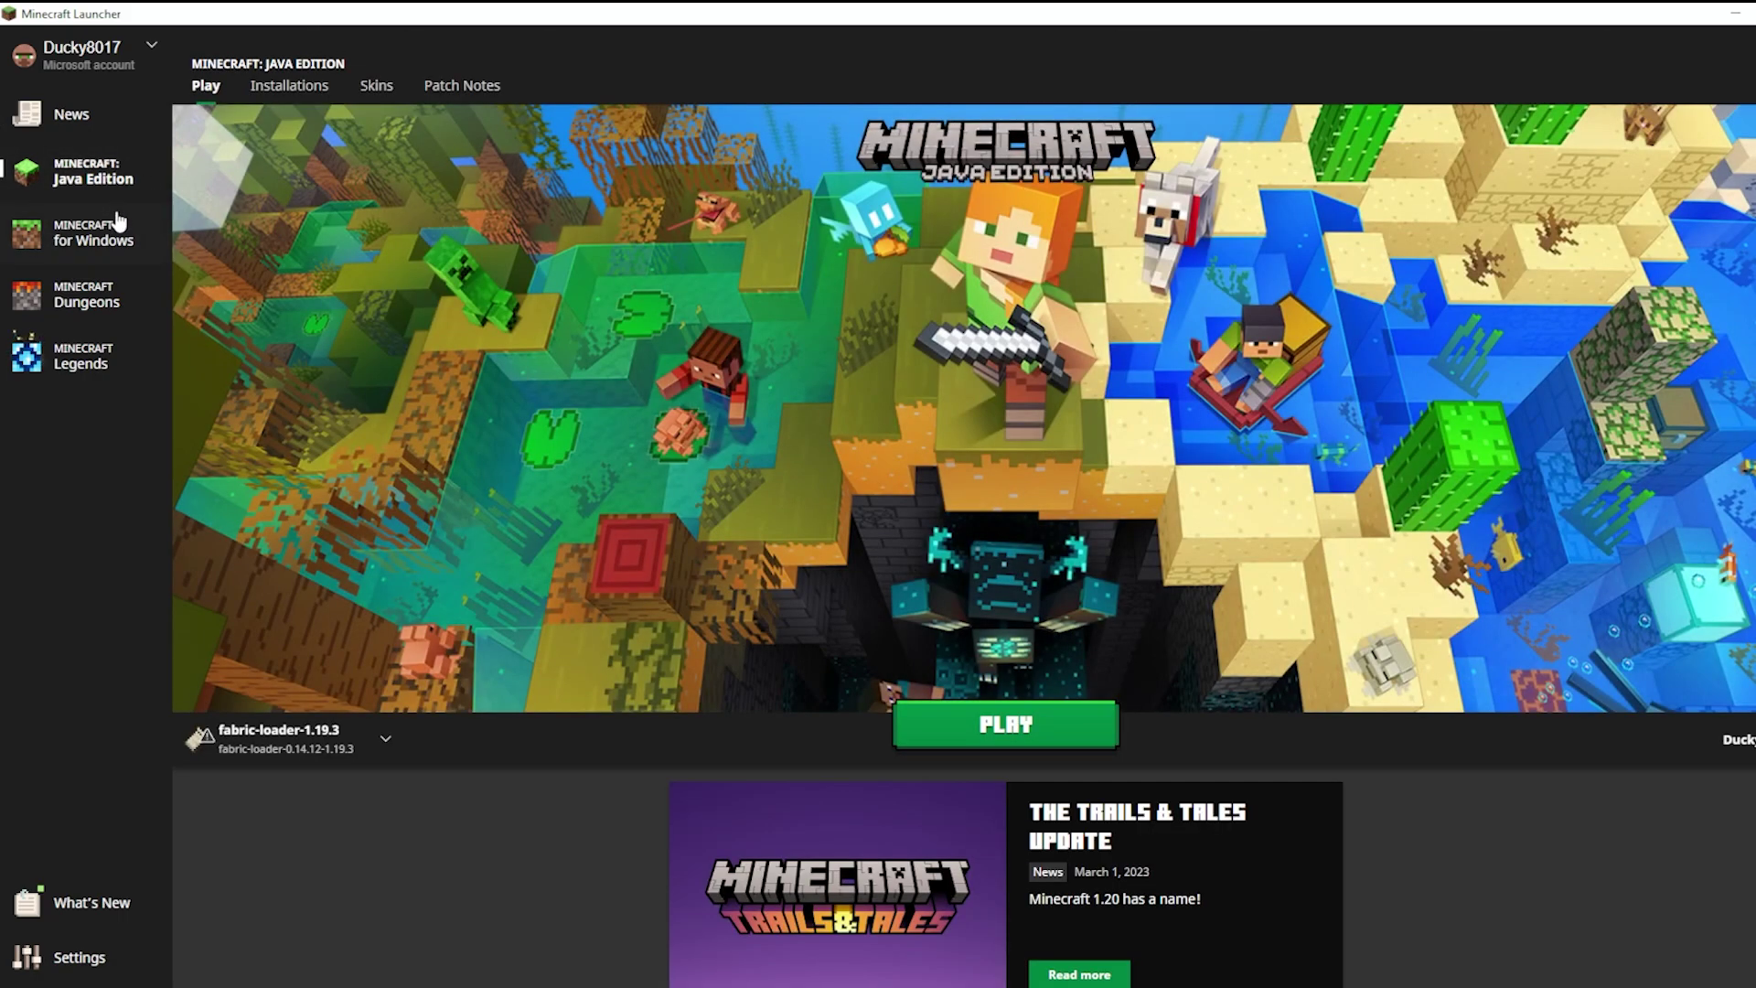
pyautogui.click(114, 238)
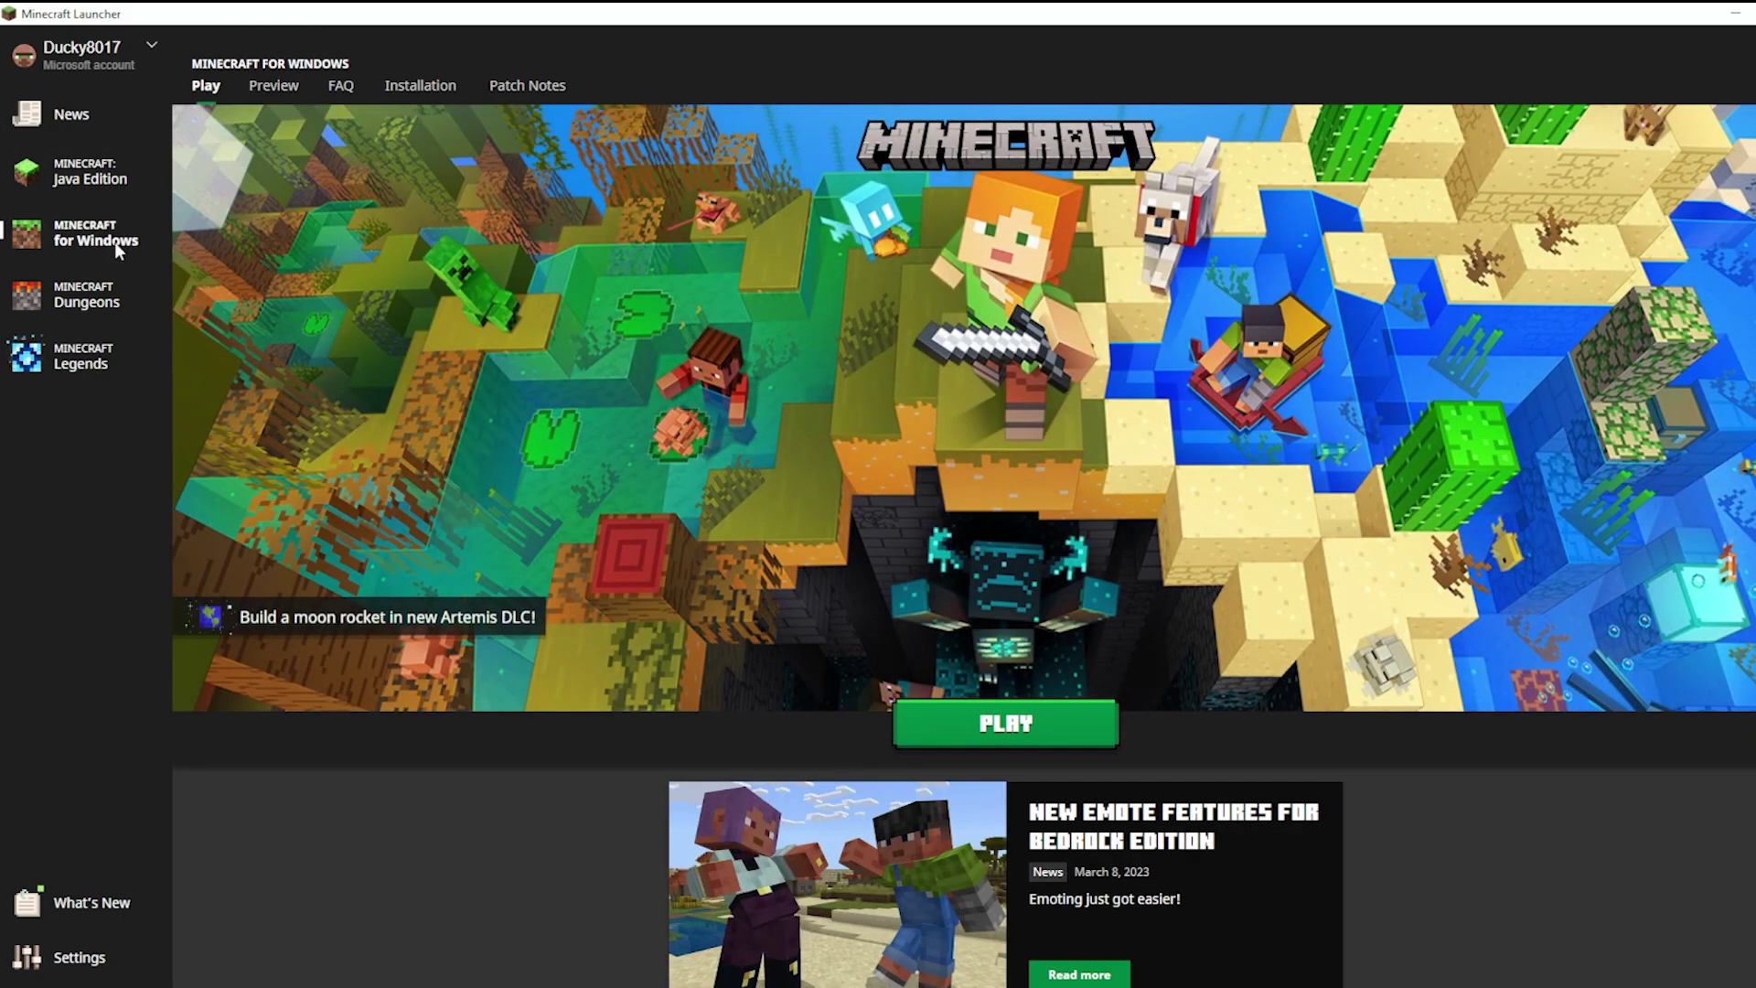
pyautogui.click(275, 87)
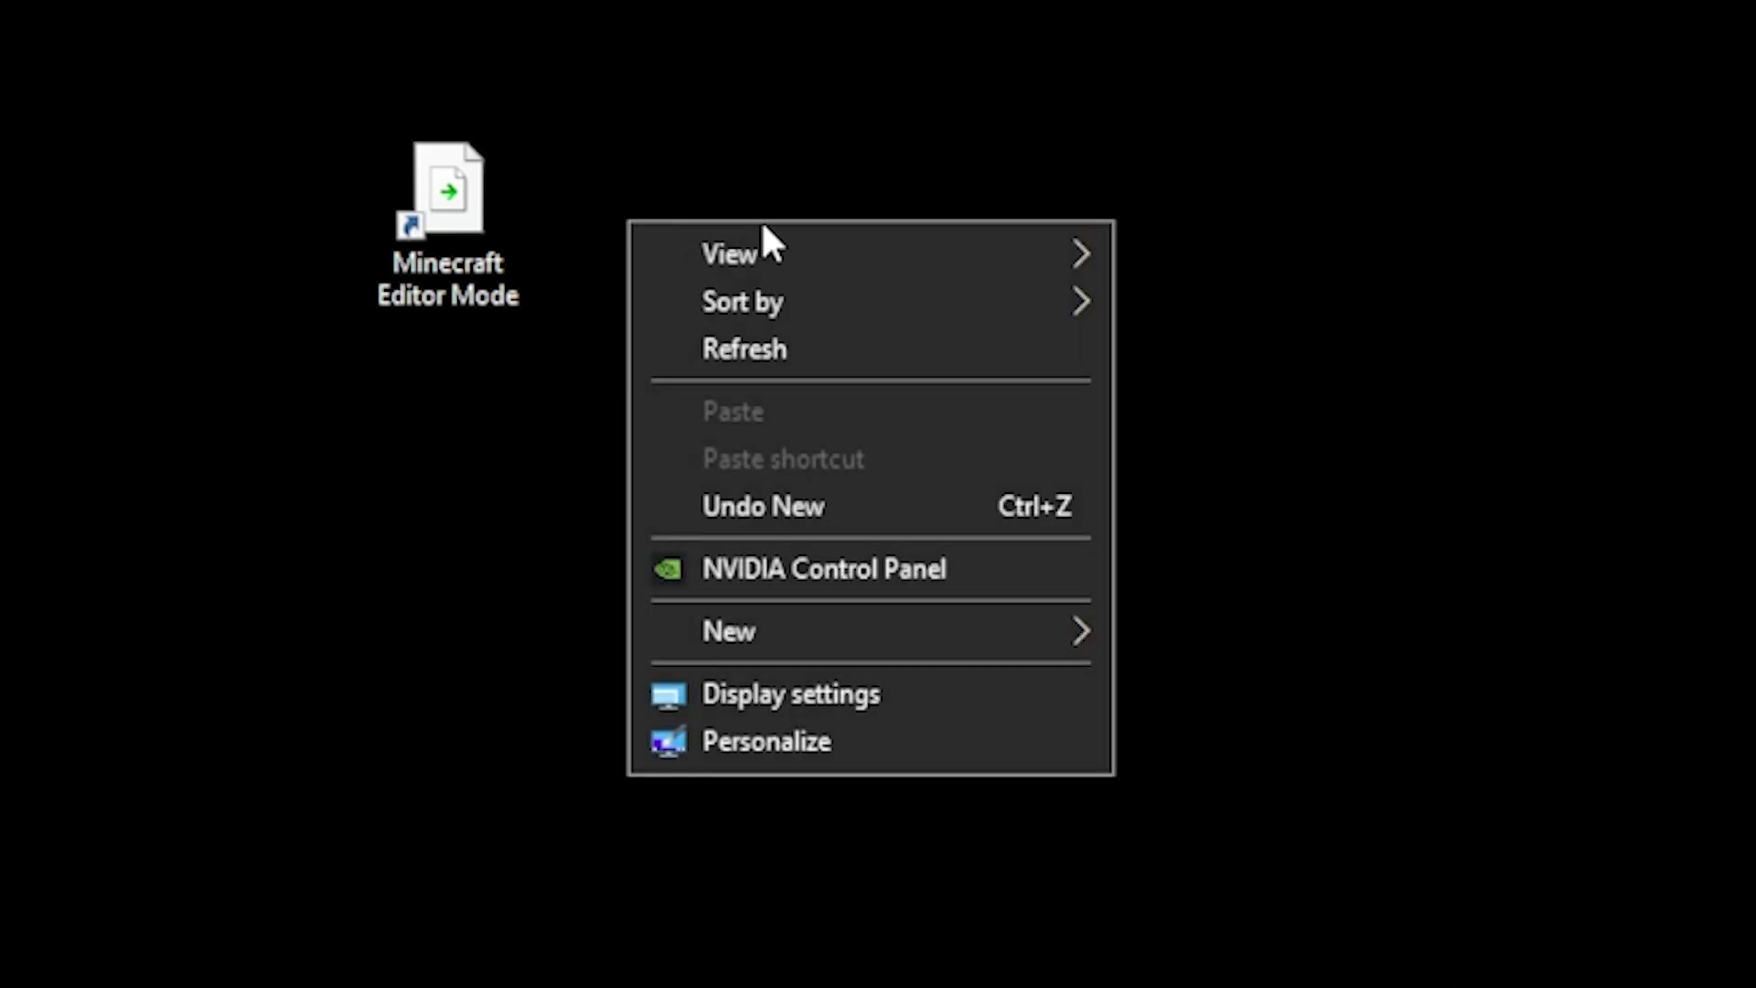
# Start a new desktop shortcut with minecraft:?Editor=true as the item location and continue to naming it.
pyautogui.moveTo(916, 629)
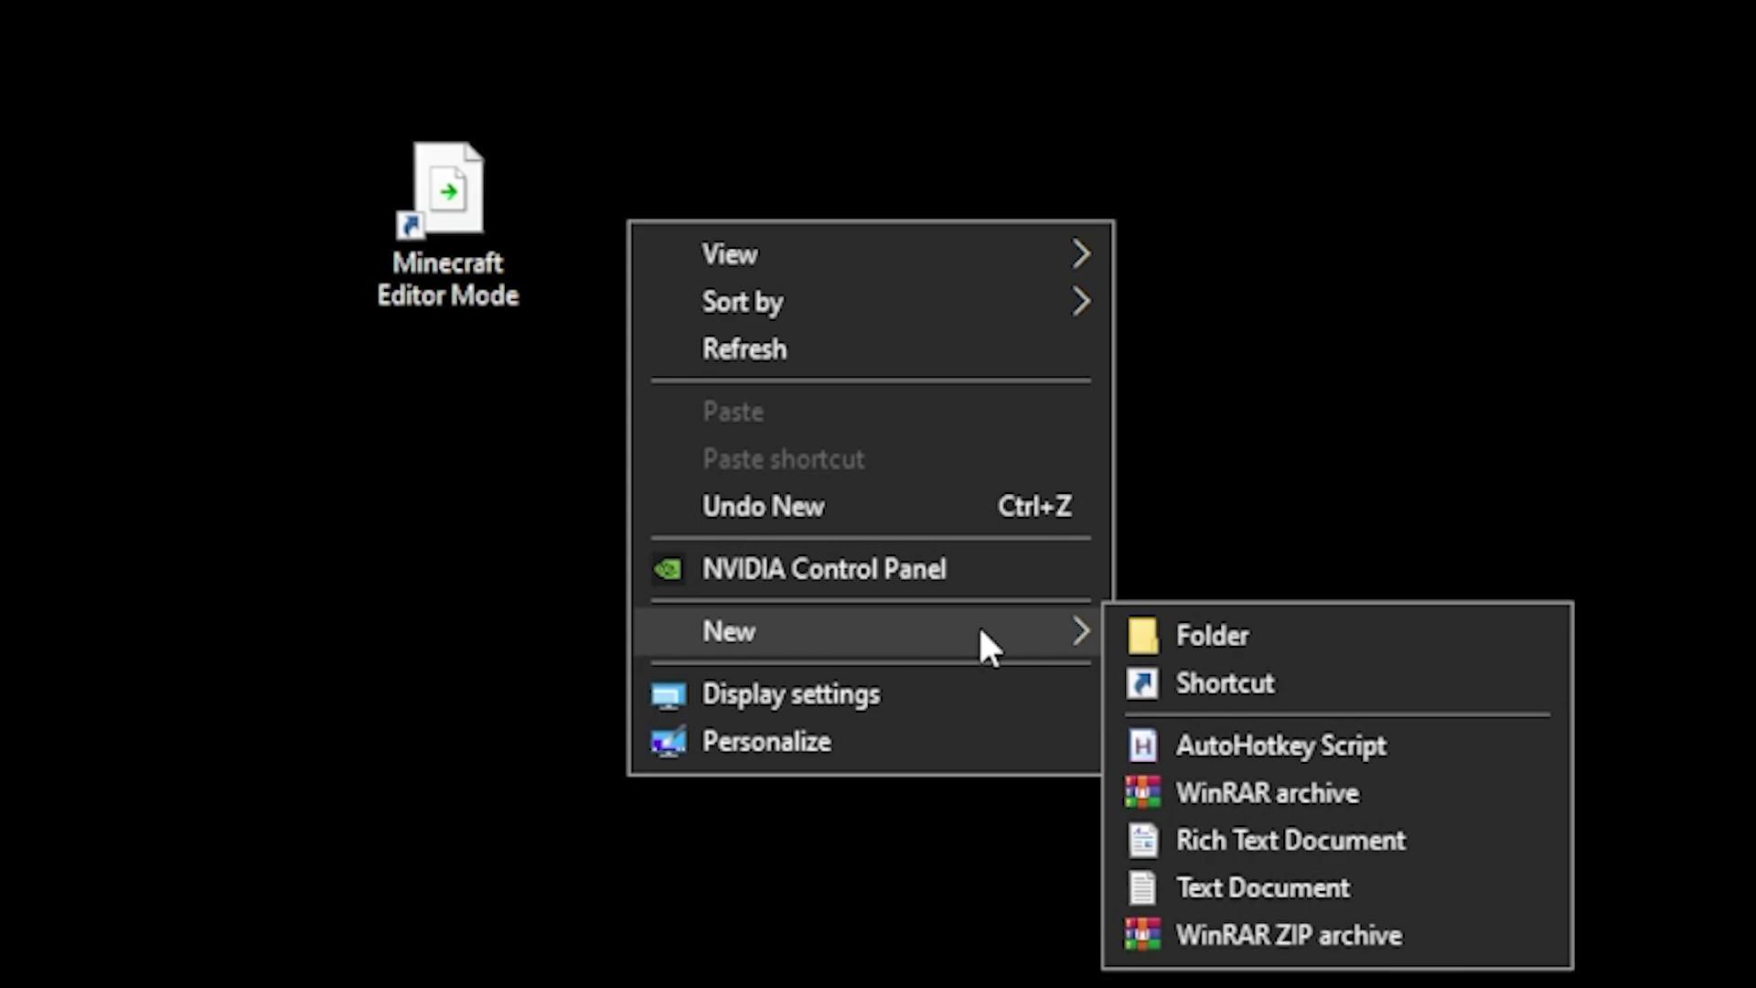
pyautogui.click(1209, 681)
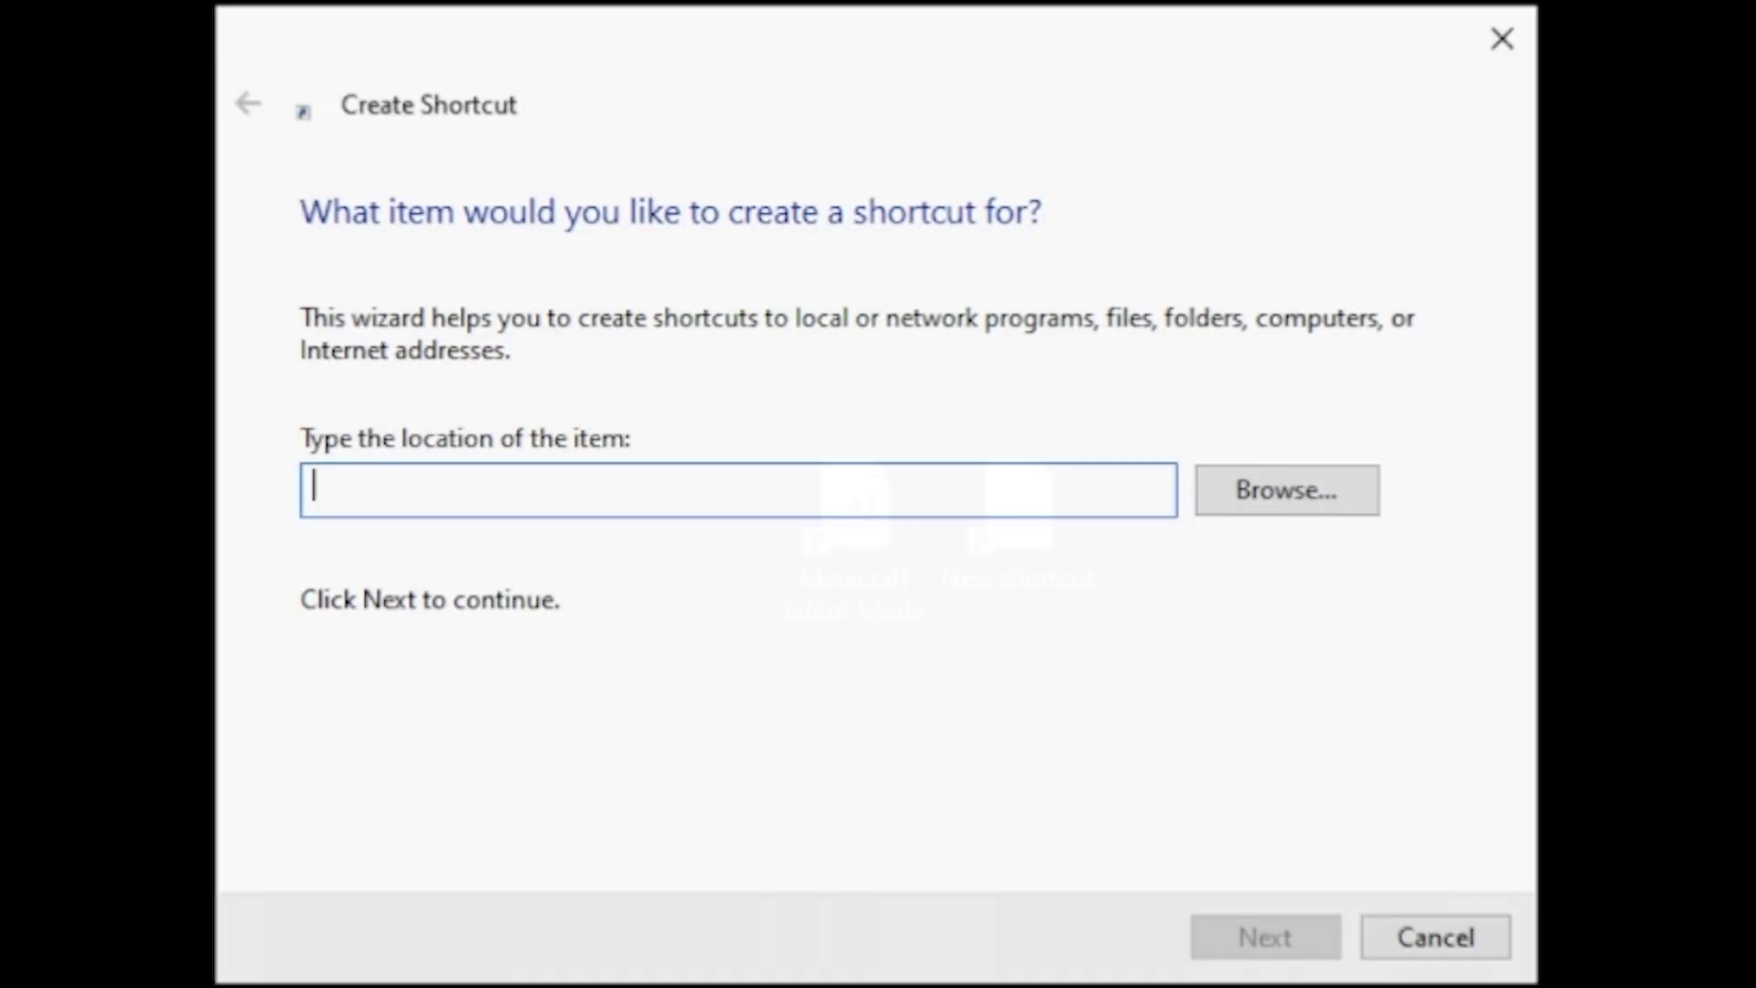
pyautogui.write('minec')
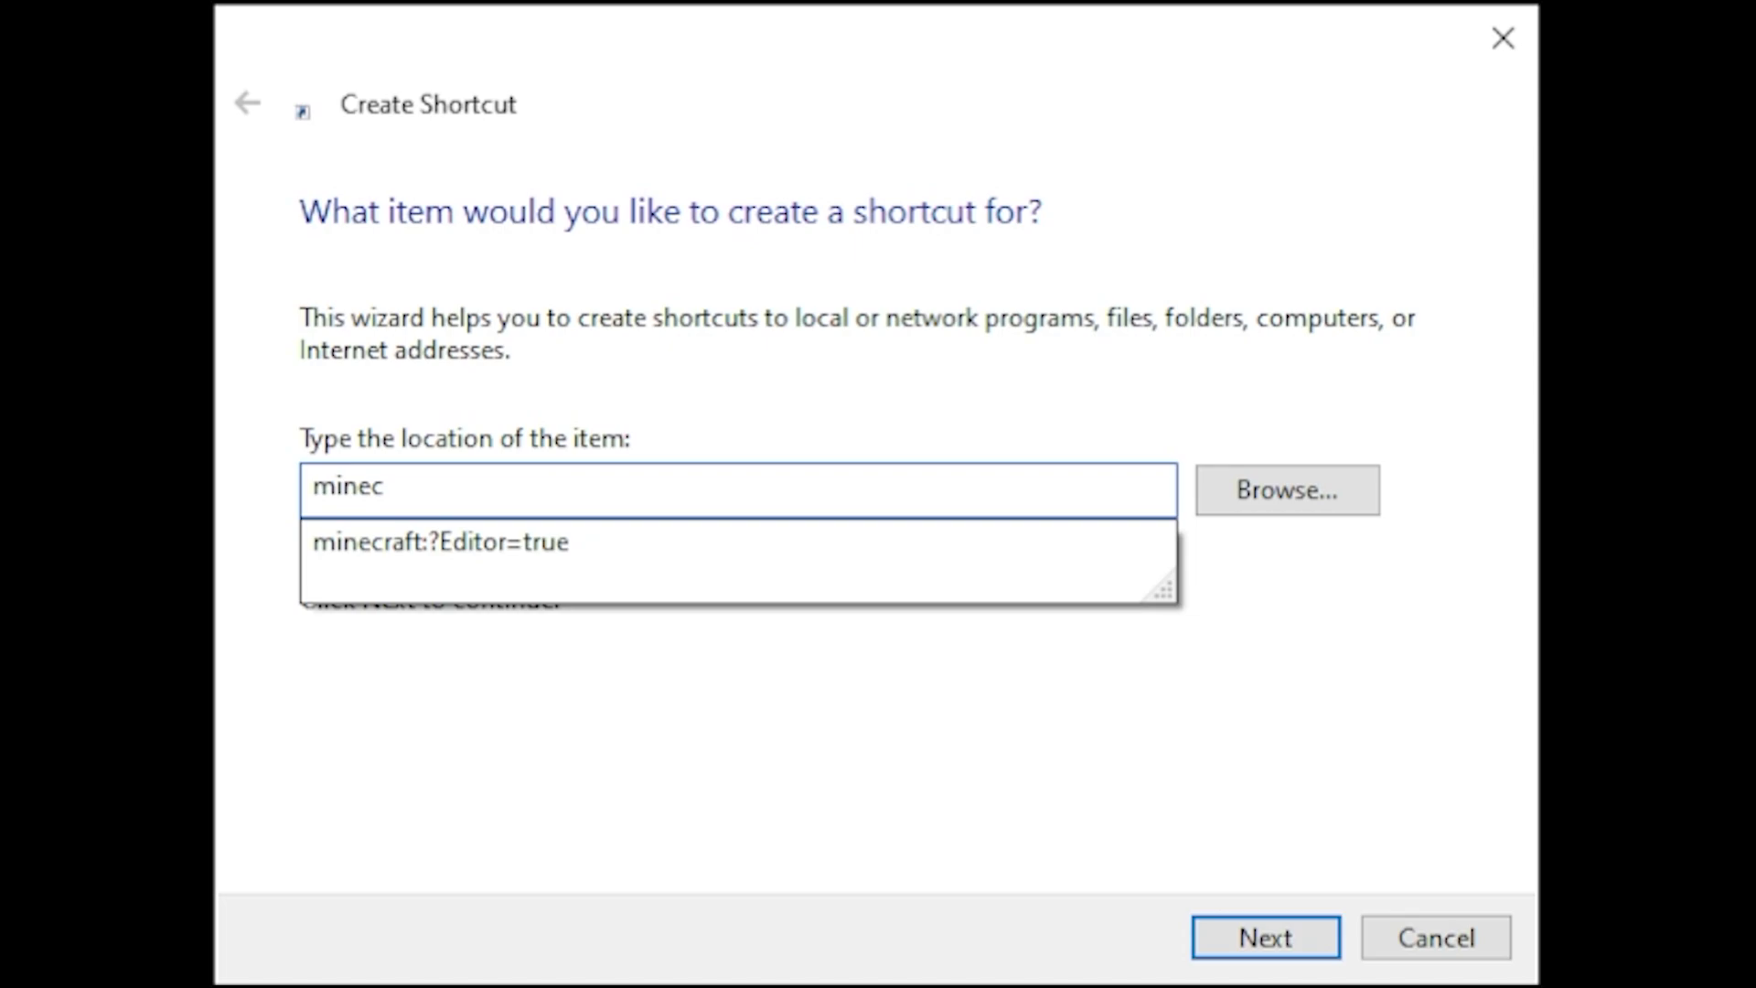
pyautogui.press('Down')
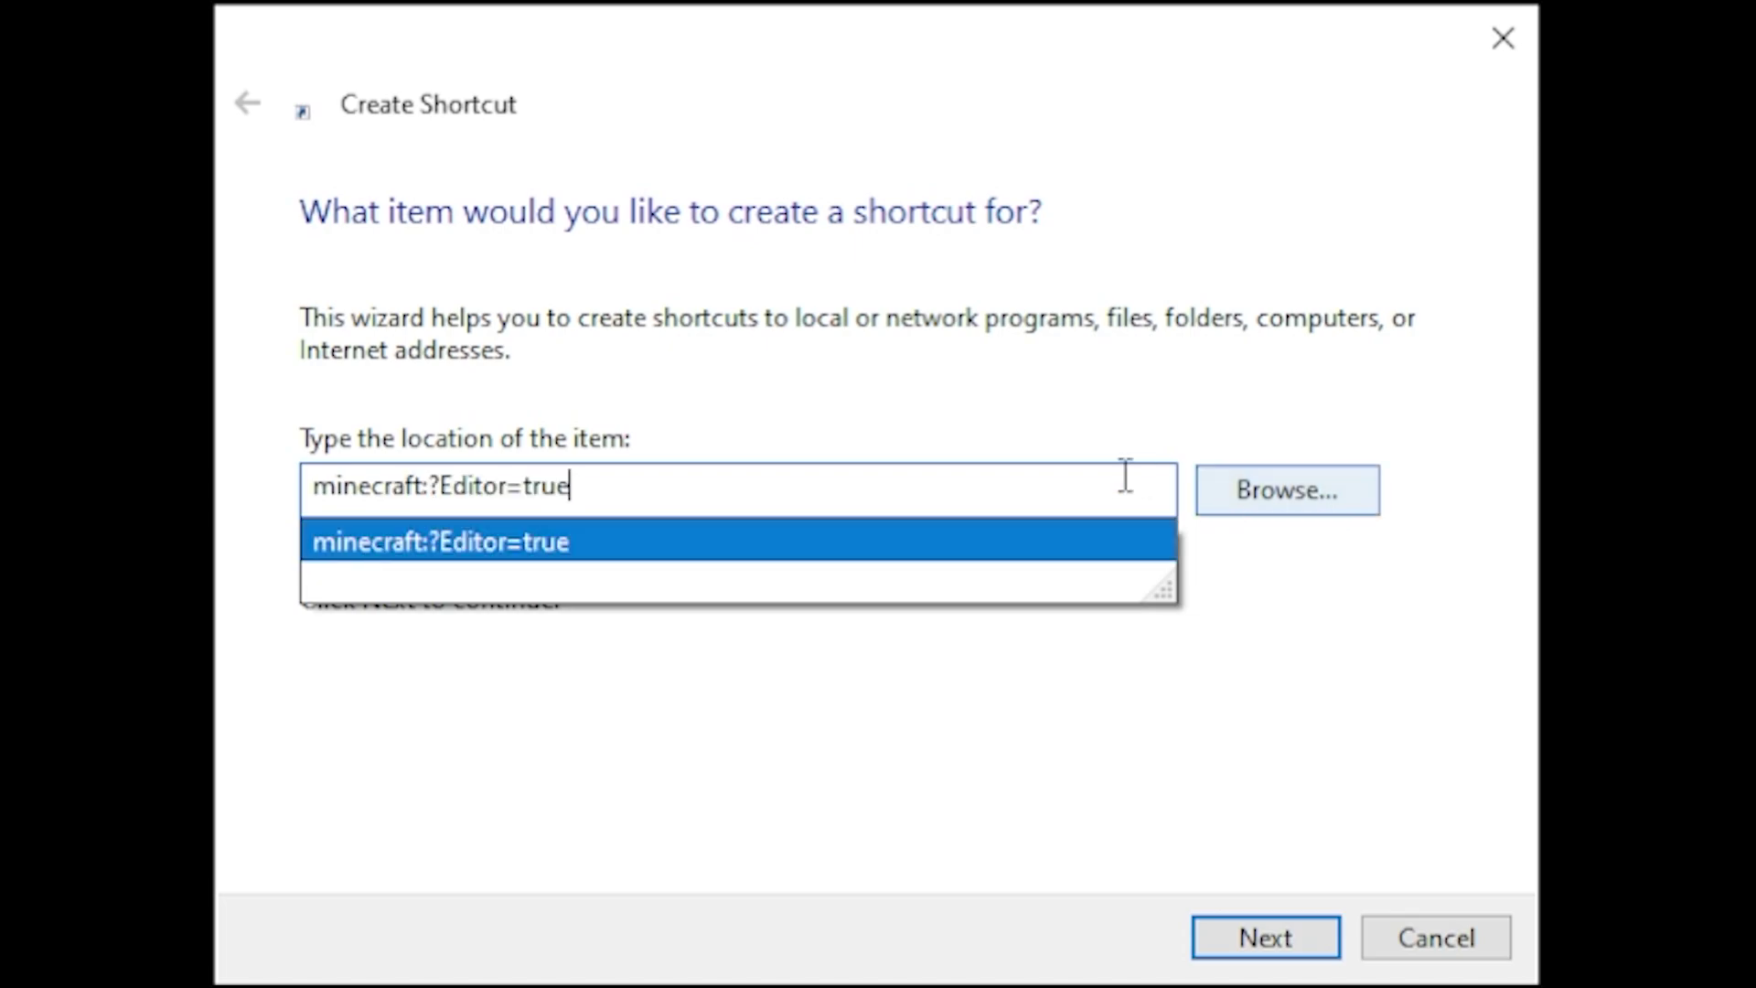
pyautogui.press('Return')
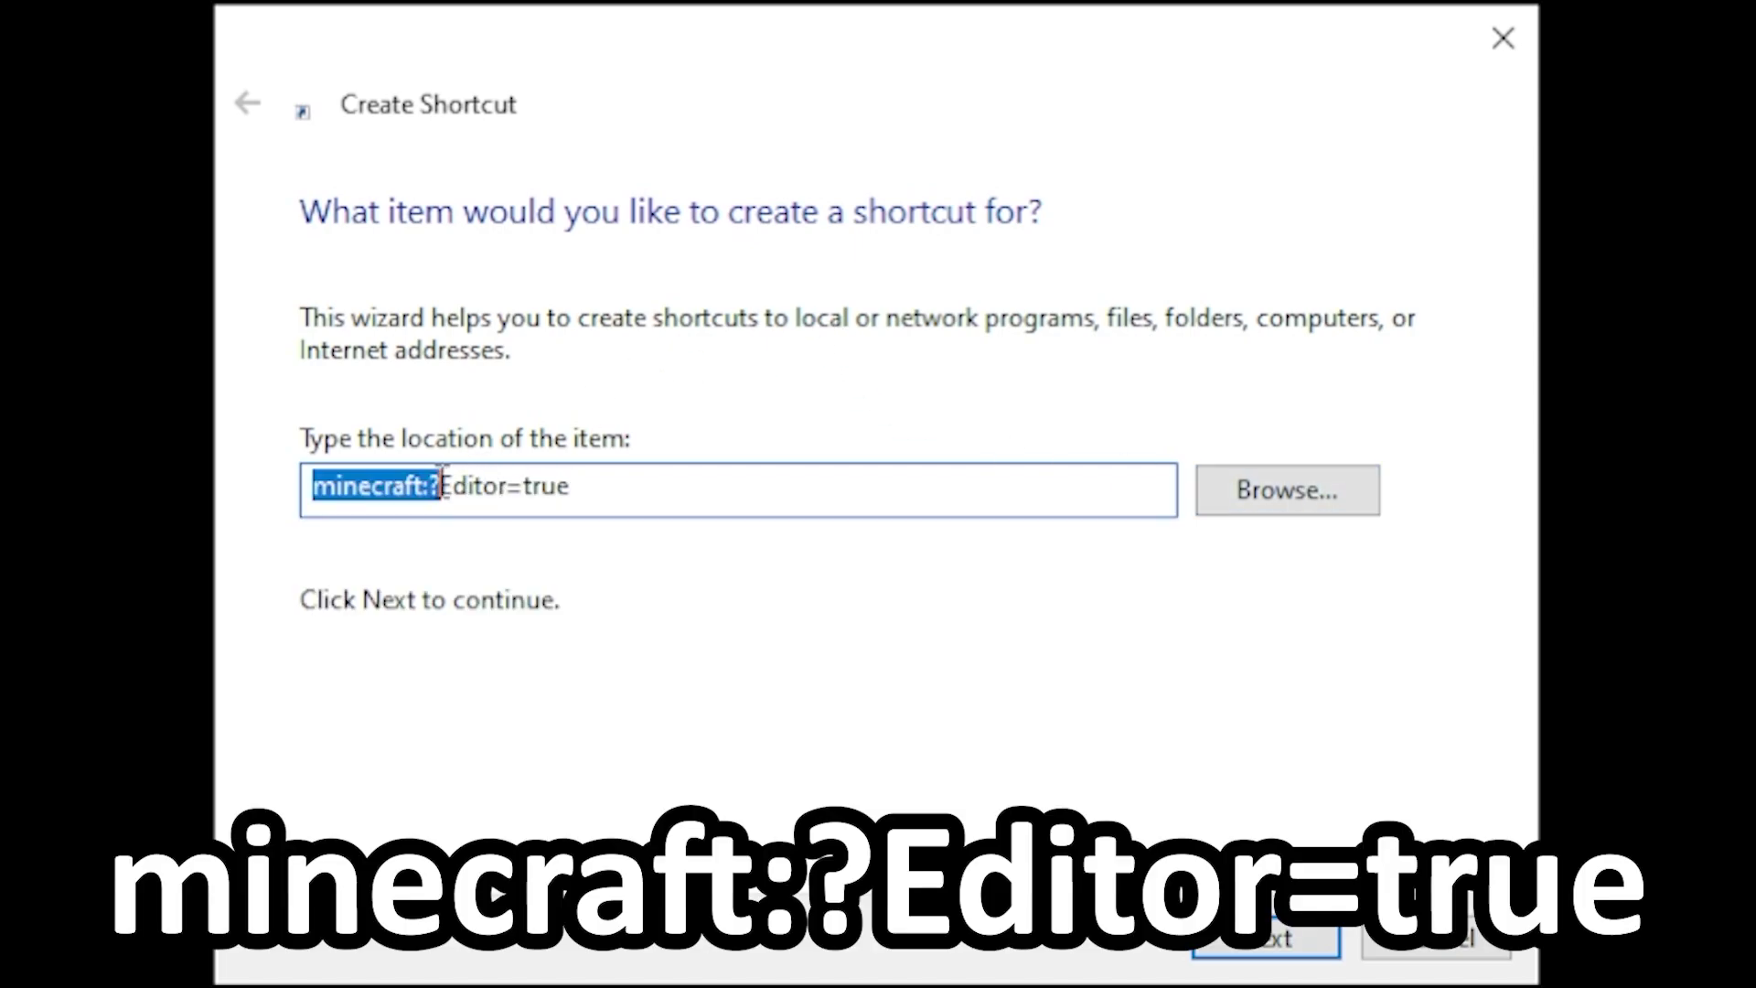
pyautogui.click(440, 485)
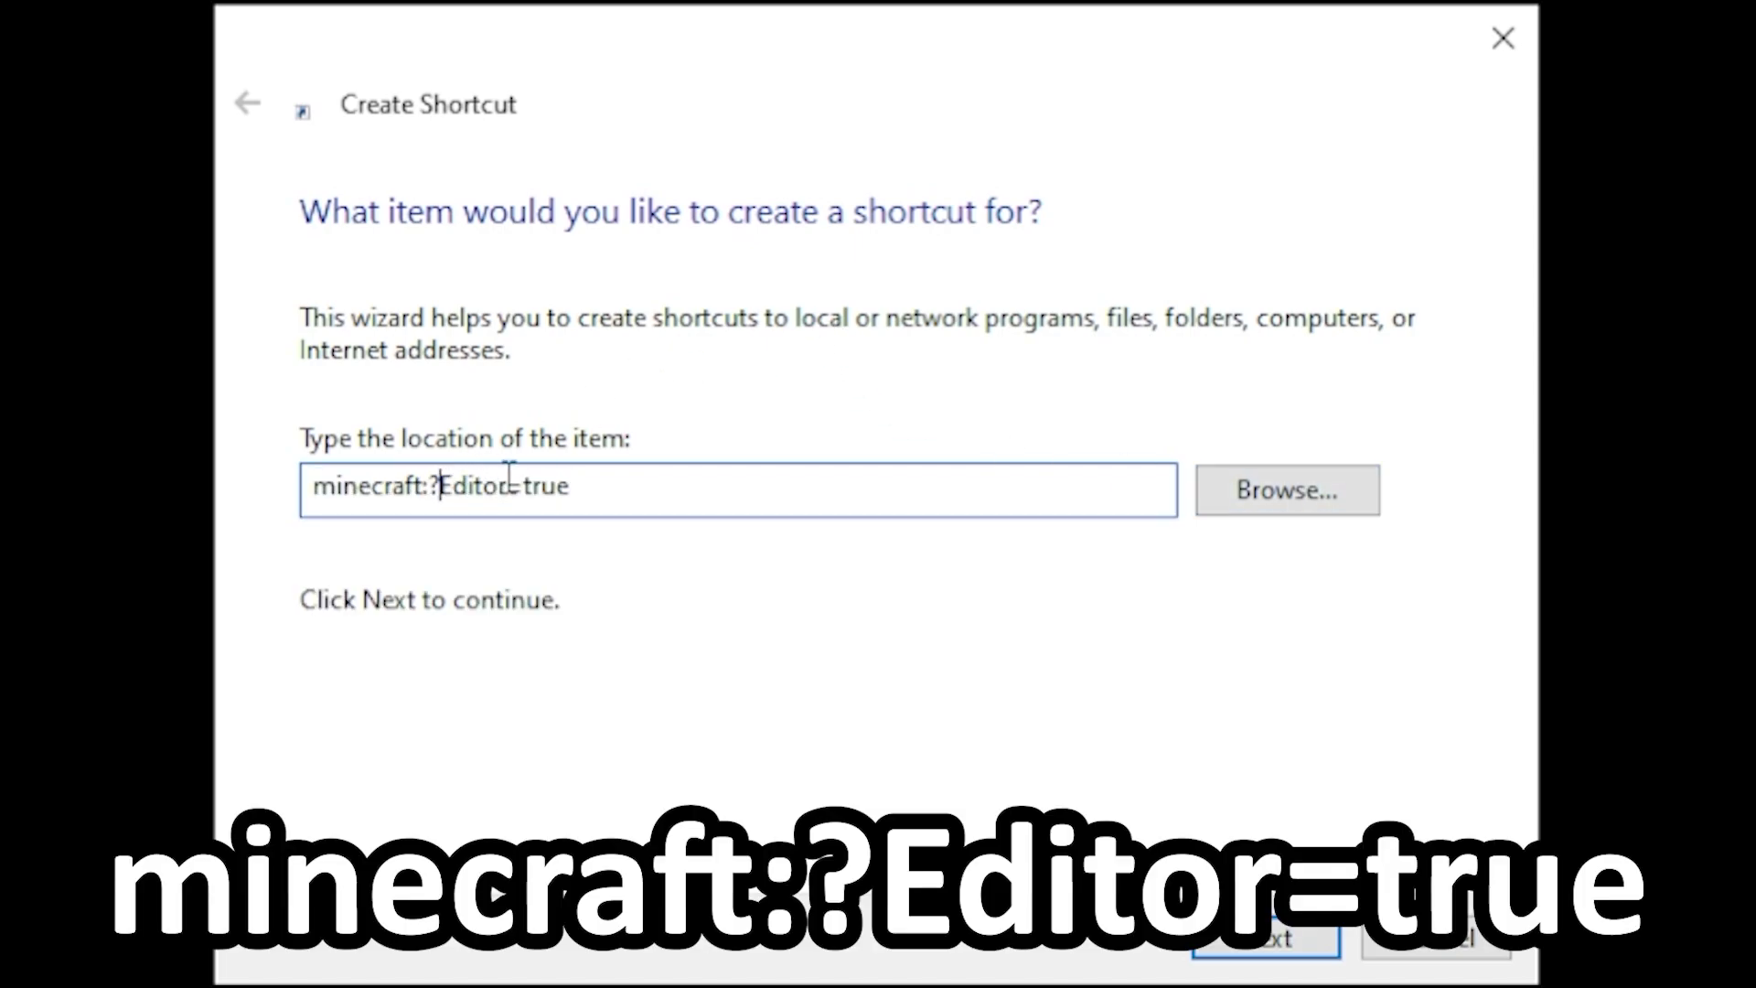
pyautogui.click(1289, 948)
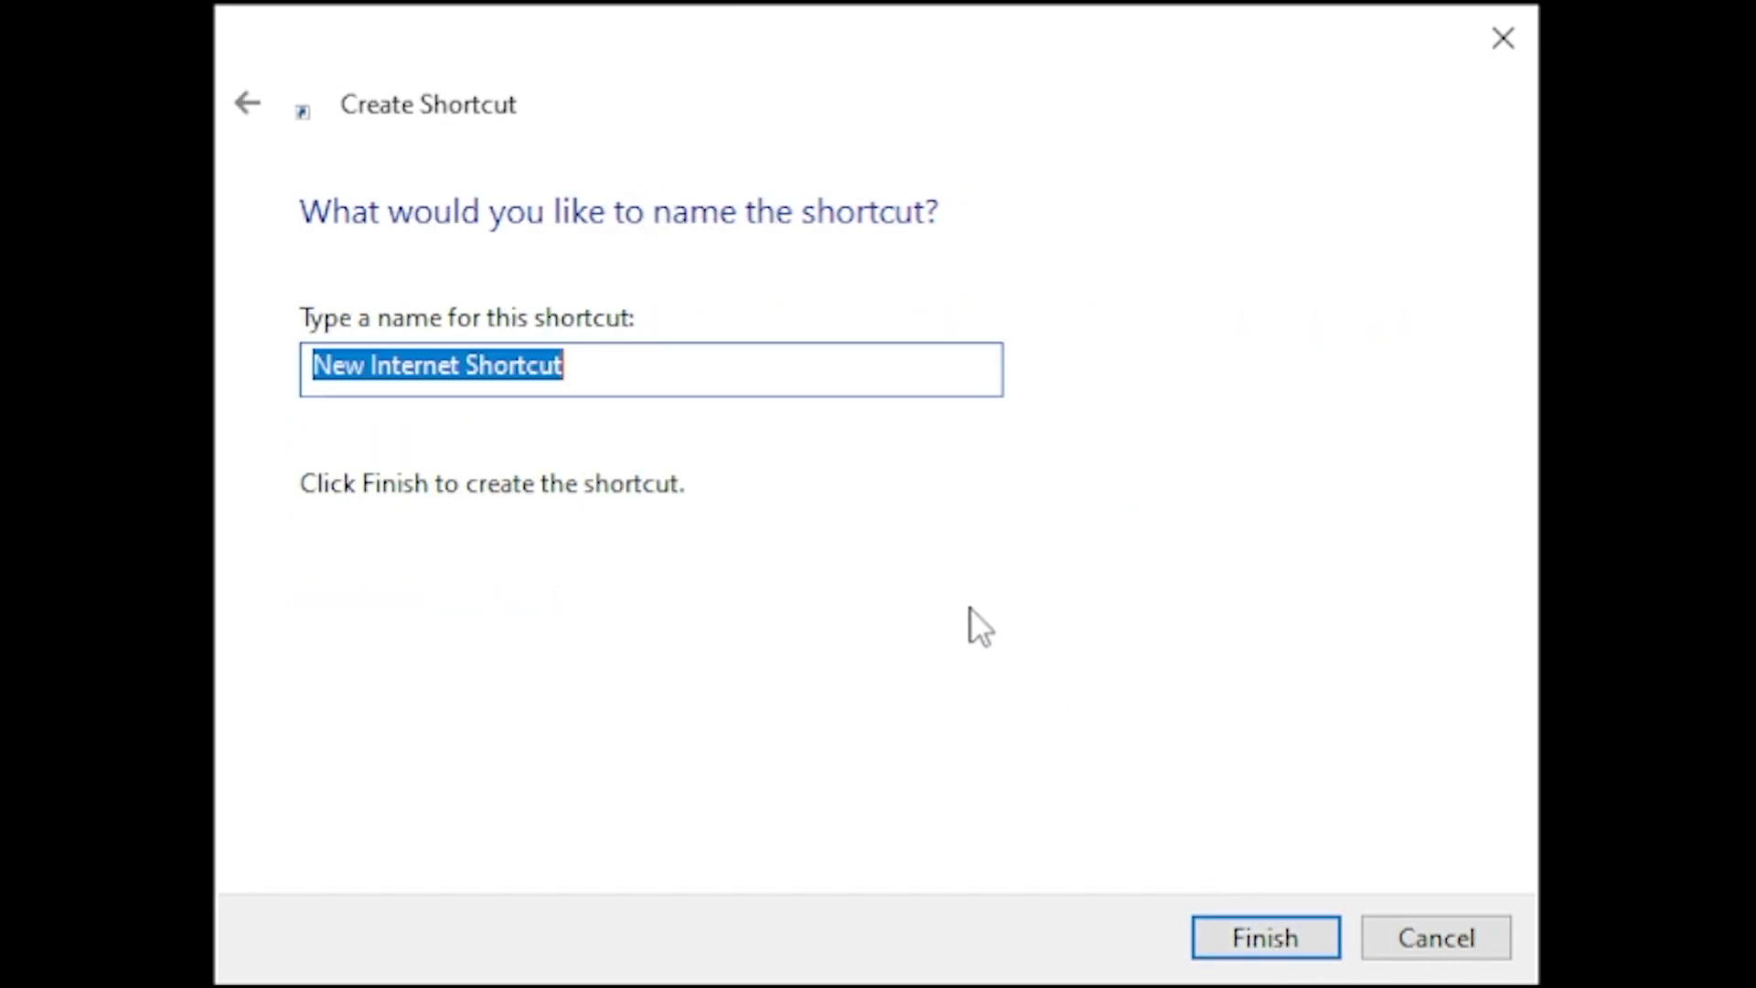
# Name the new shortcut Minecraft BE and finish creating it on the desktop.
pyautogui.write('Minecraft BE')
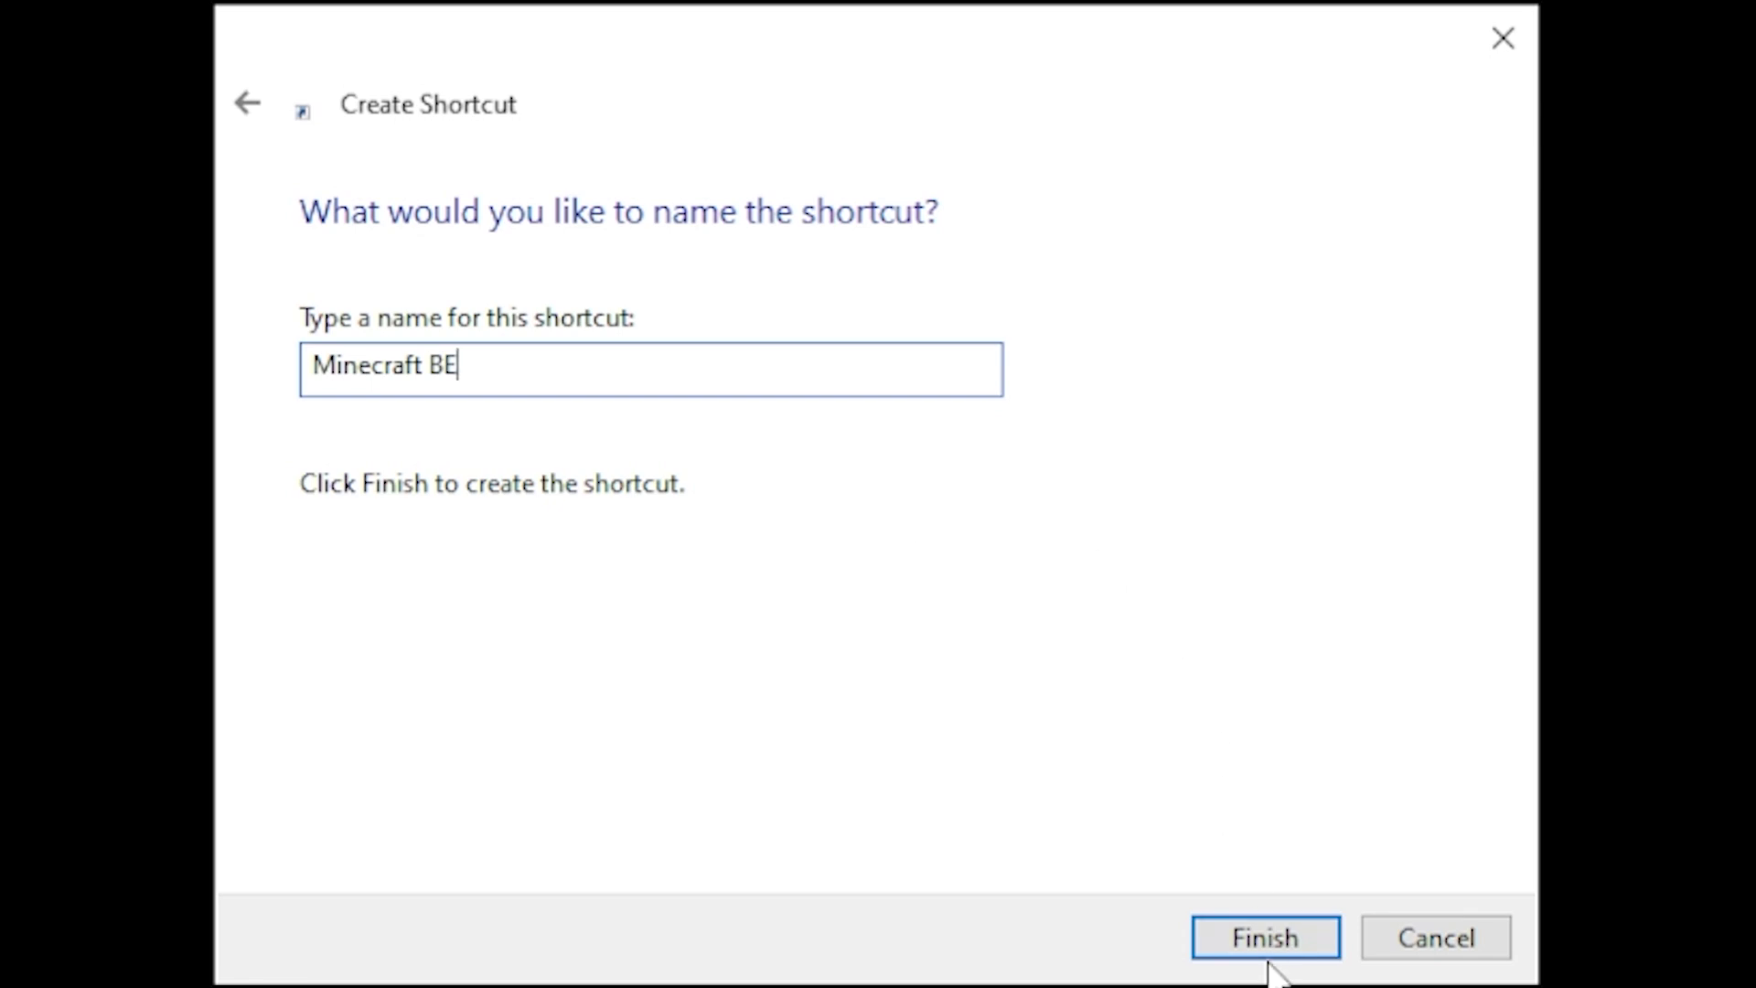
pyautogui.click(1266, 938)
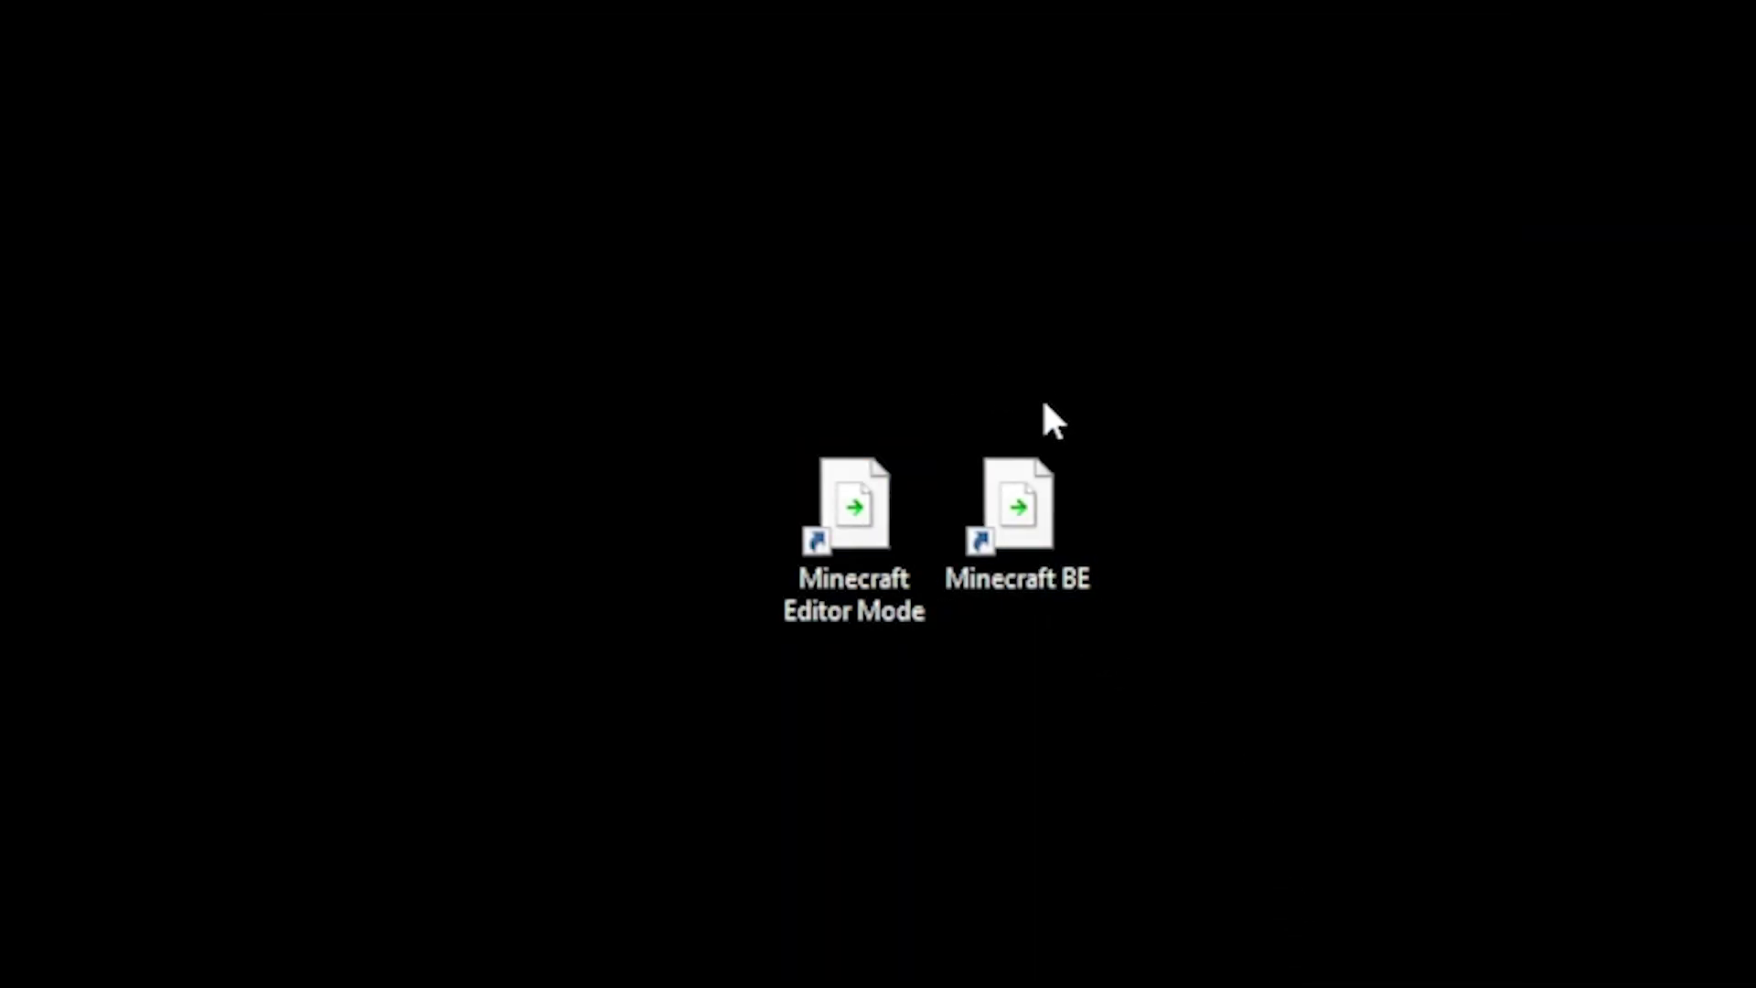
# Launch the Minecraft BE shortcut with Minecraft Preview, leaving the option to always use this app off.
pyautogui.doubleClick(1029, 507)
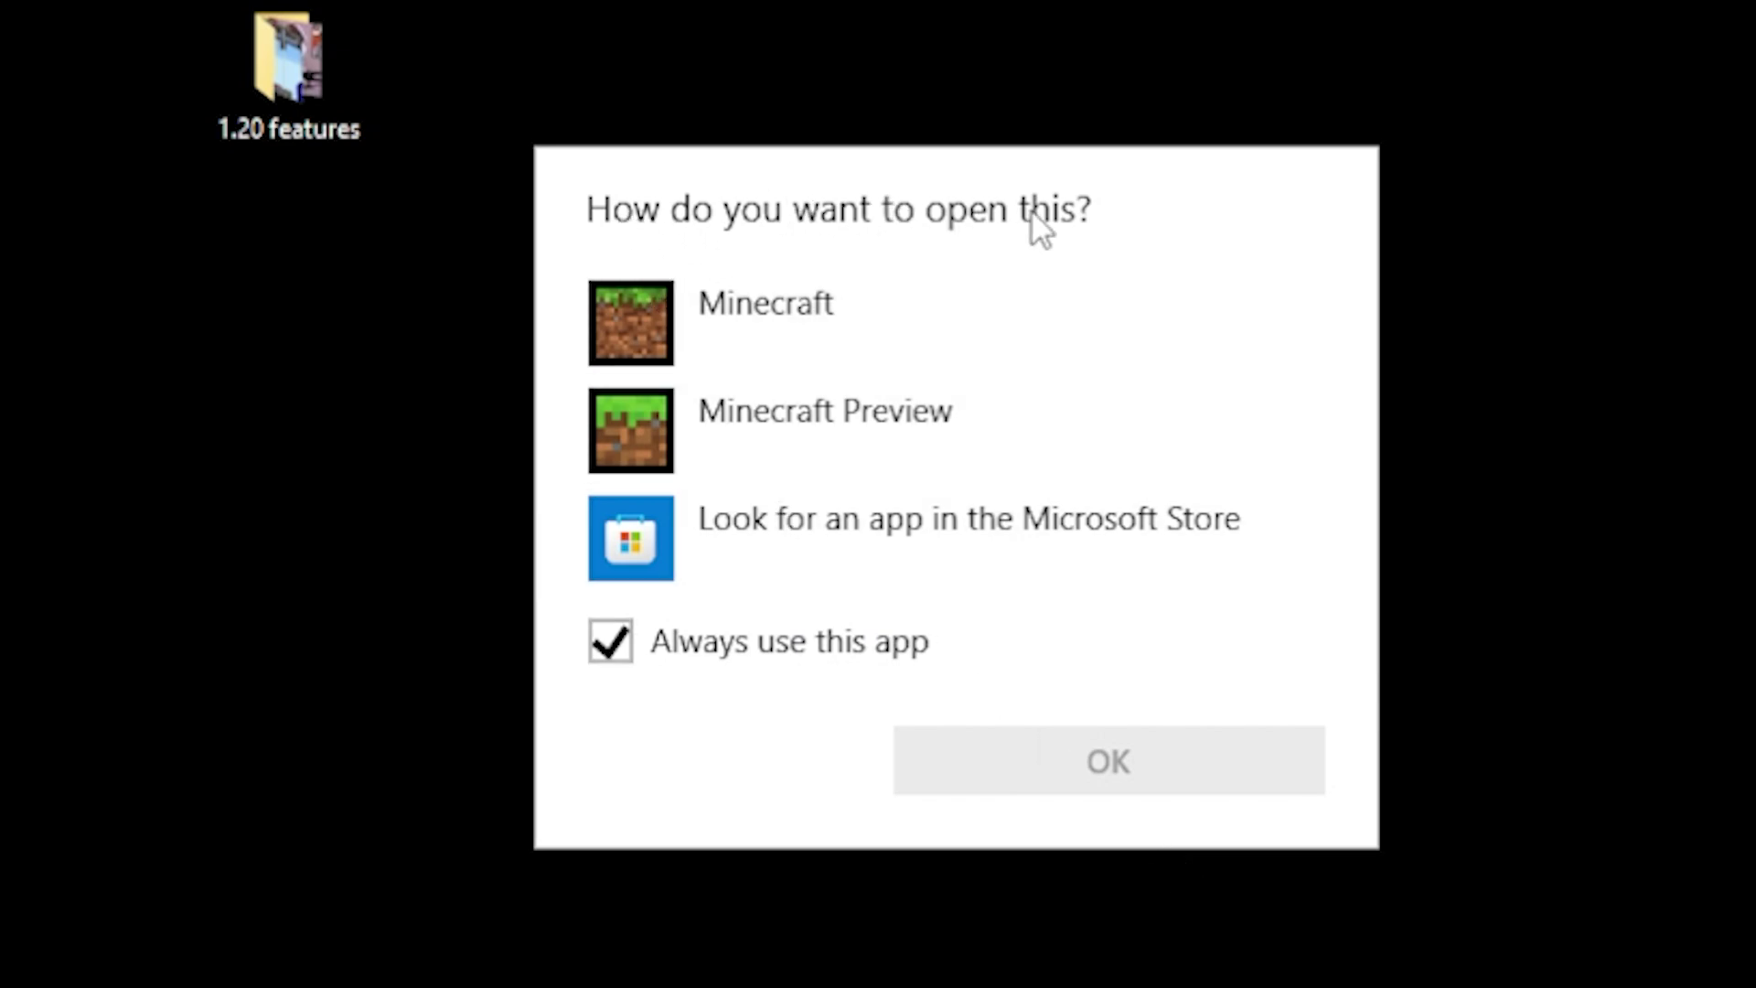
pyautogui.click(805, 416)
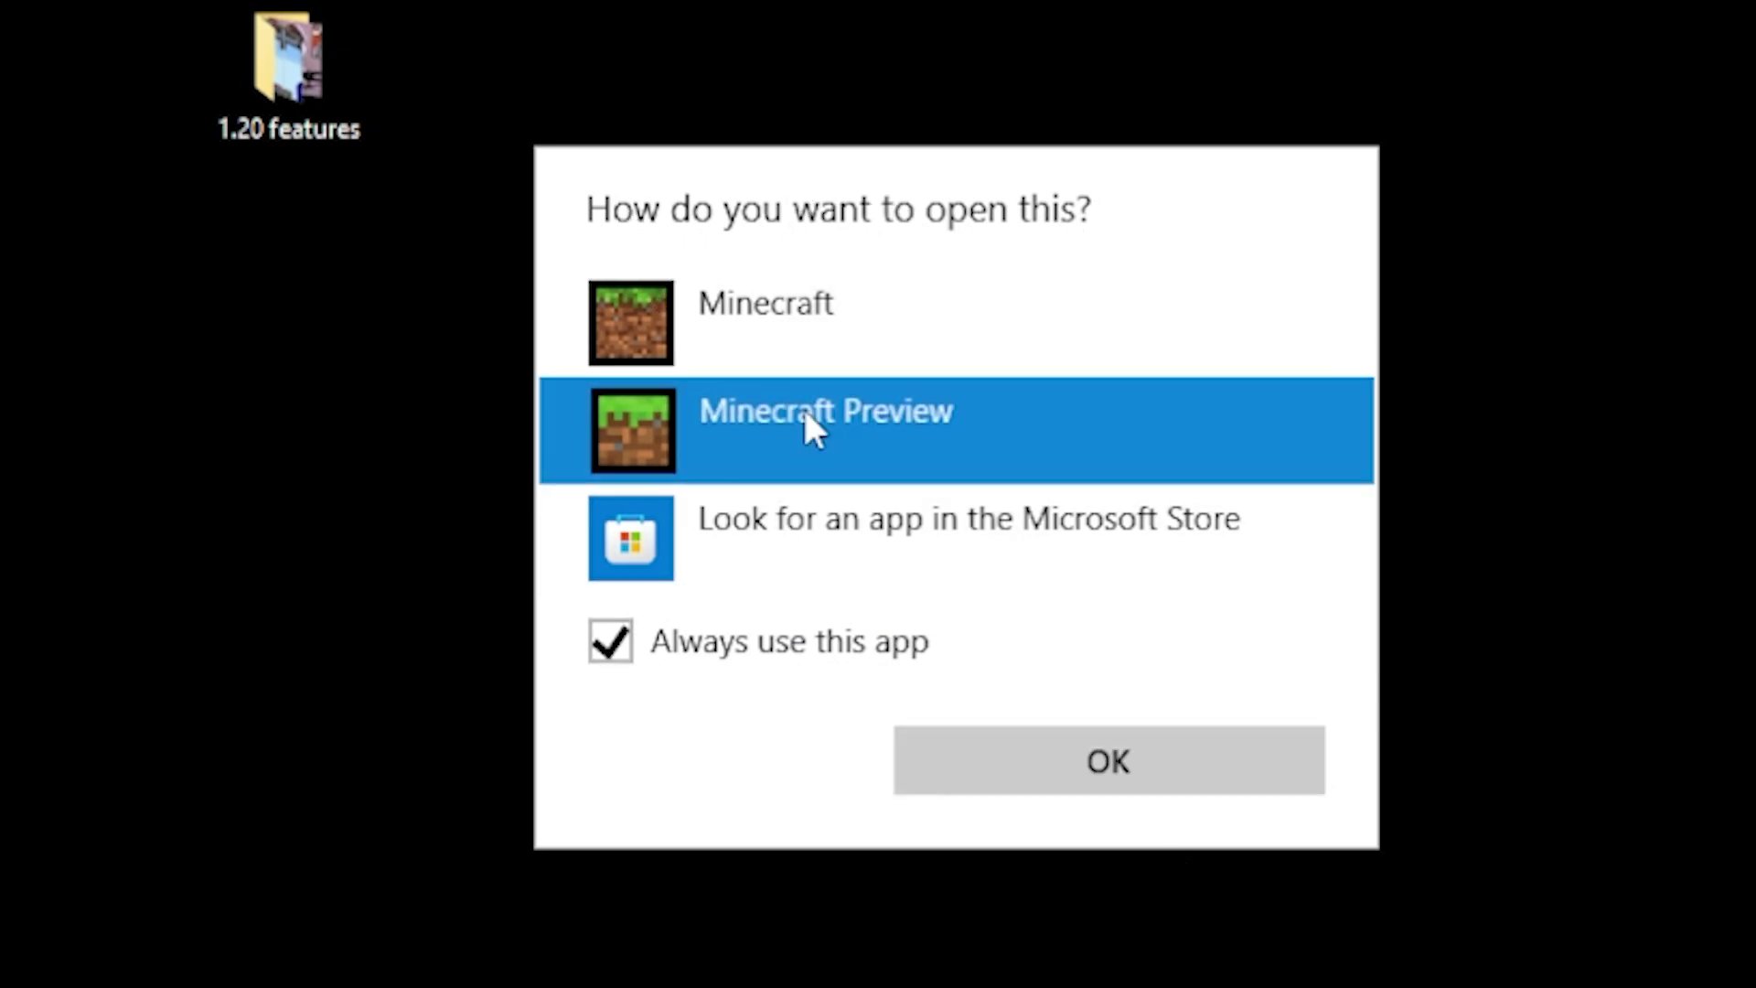
pyautogui.click(787, 326)
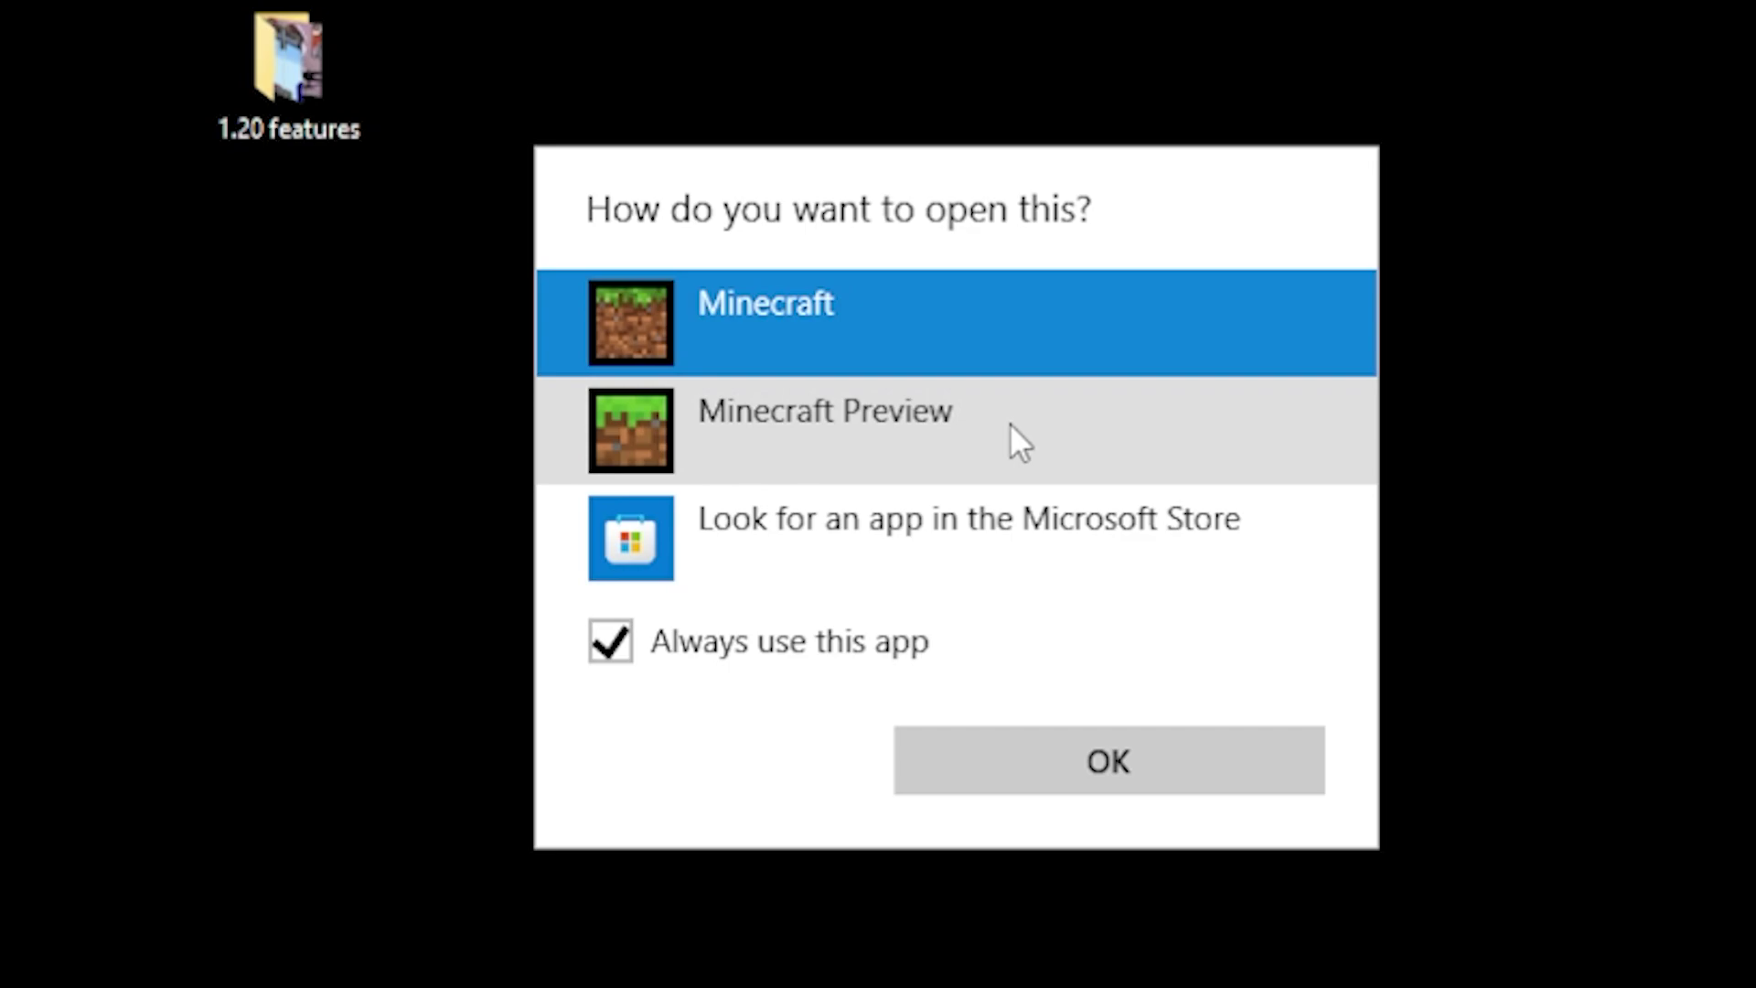
pyautogui.click(979, 420)
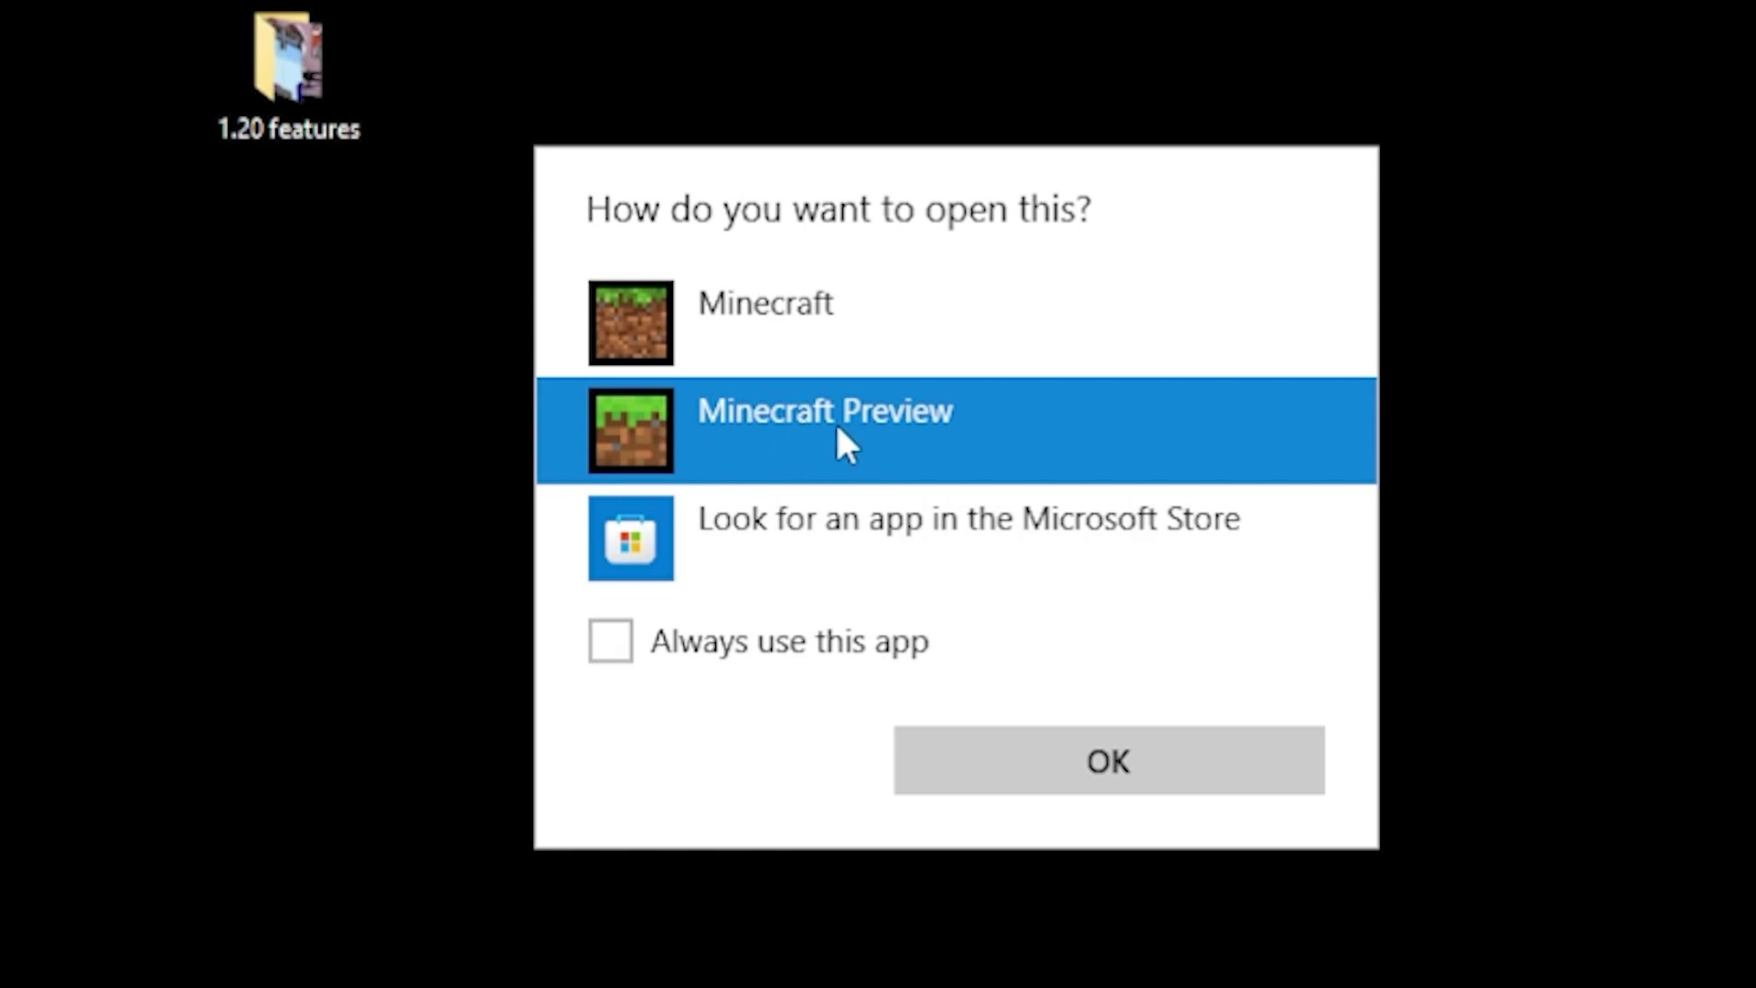
pyautogui.click(1026, 771)
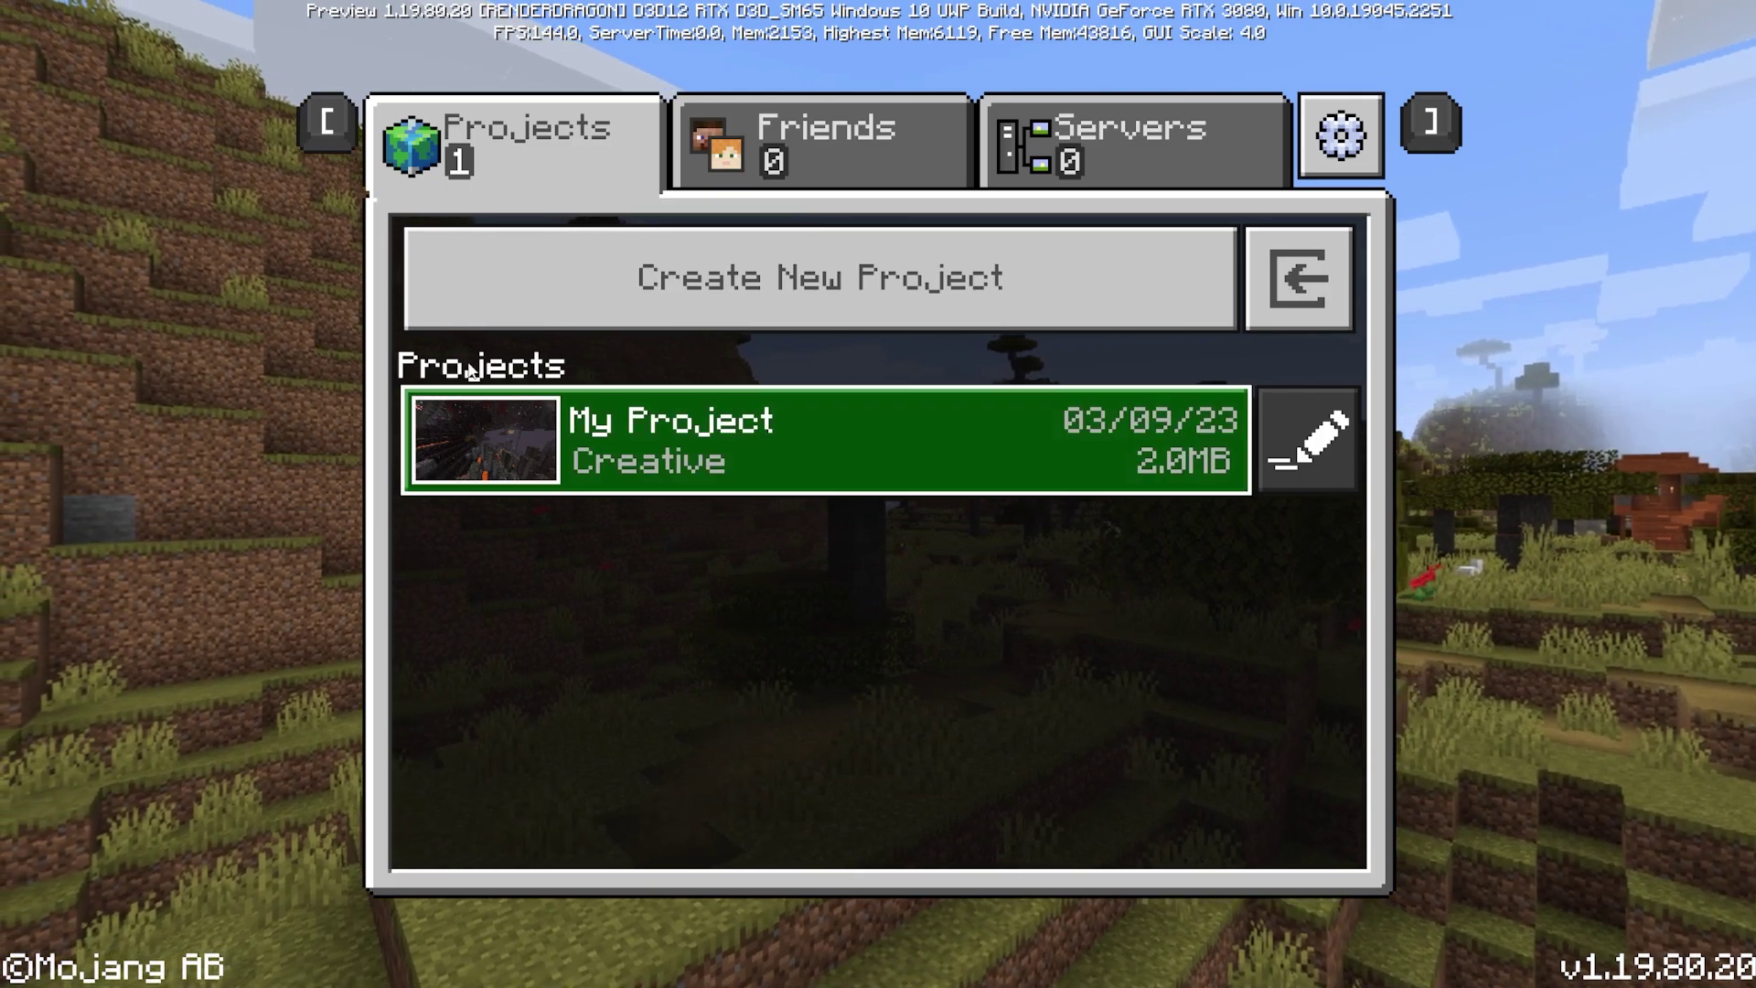
# Look through the Friends and Servers sections of the editor's start screen and return to the projects.
pyautogui.click(759, 163)
pyautogui.click(653, 143)
pyautogui.click(731, 143)
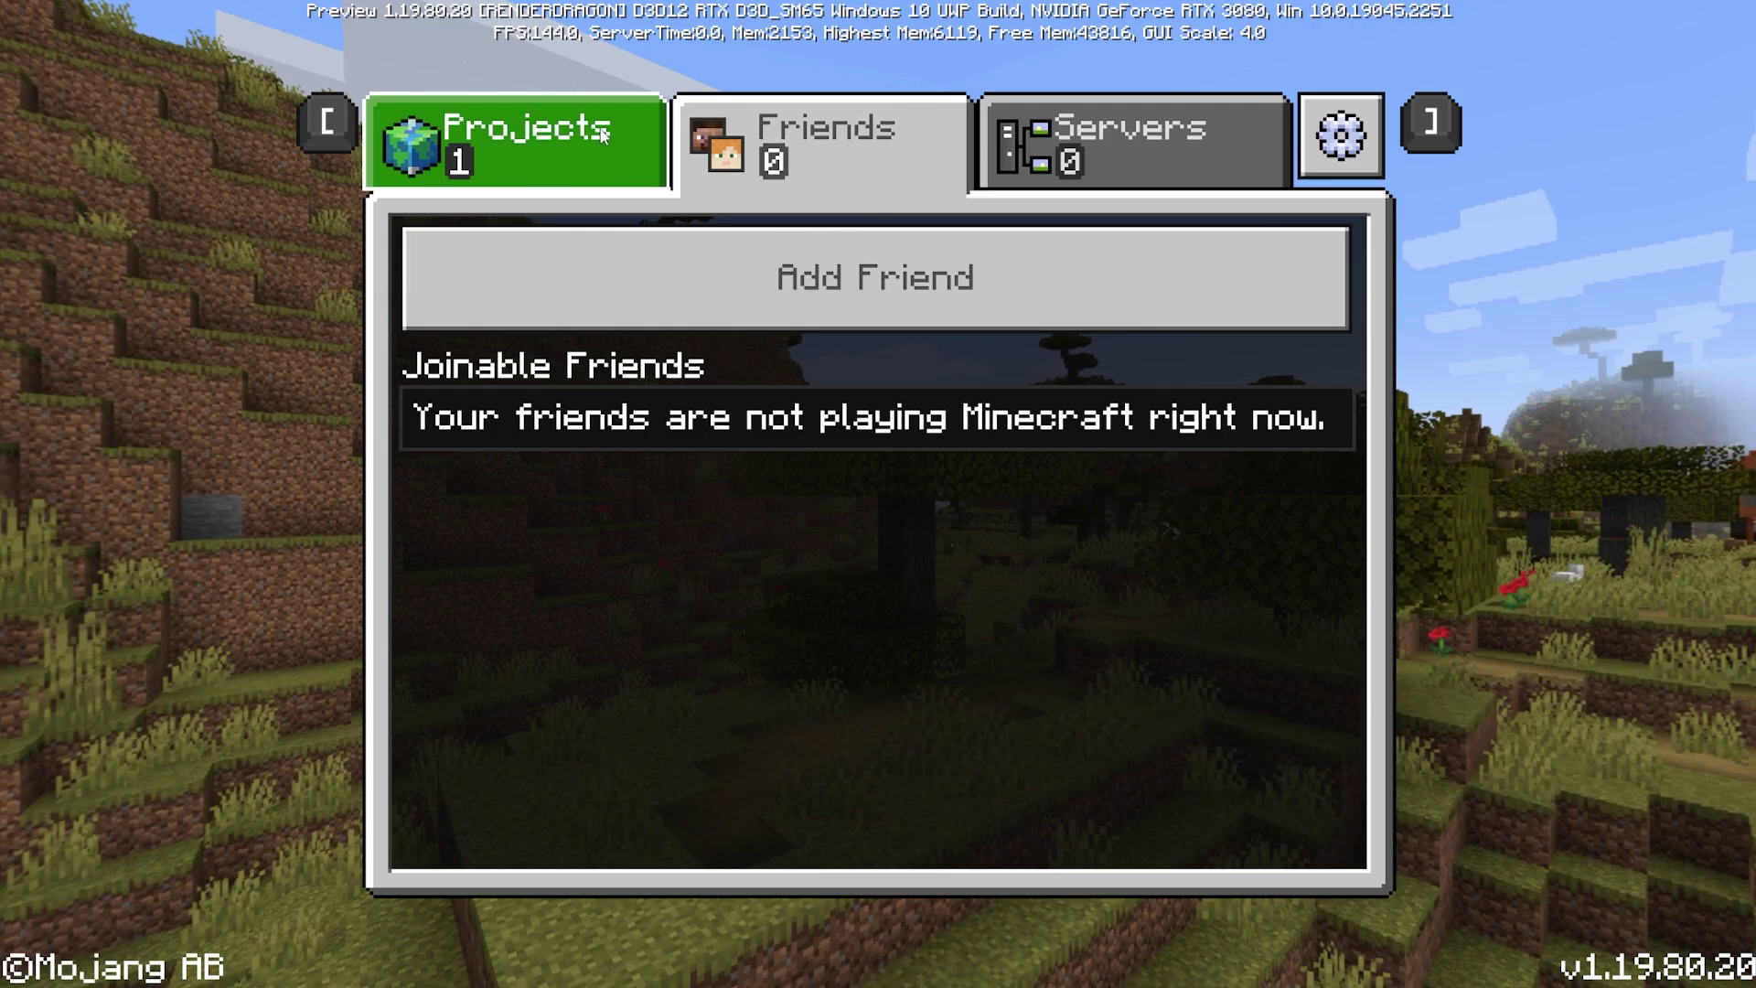
pyautogui.click(631, 142)
pyautogui.click(1132, 141)
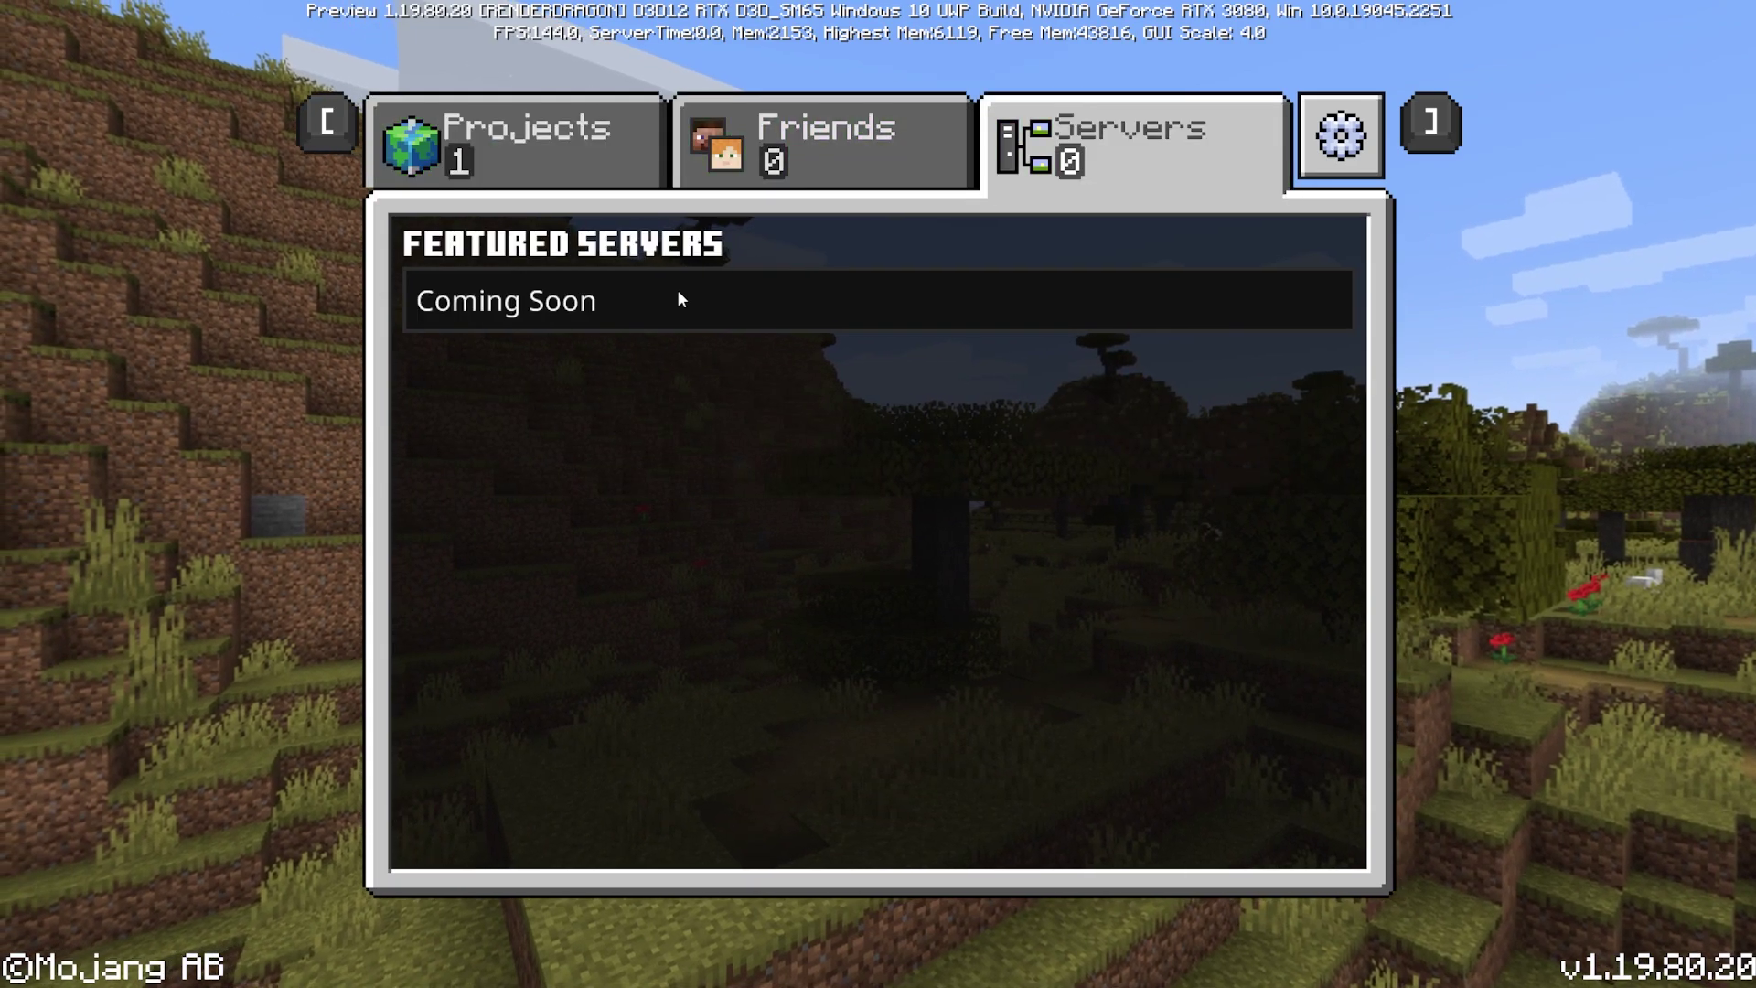
pyautogui.press('[')
pyautogui.press('[')
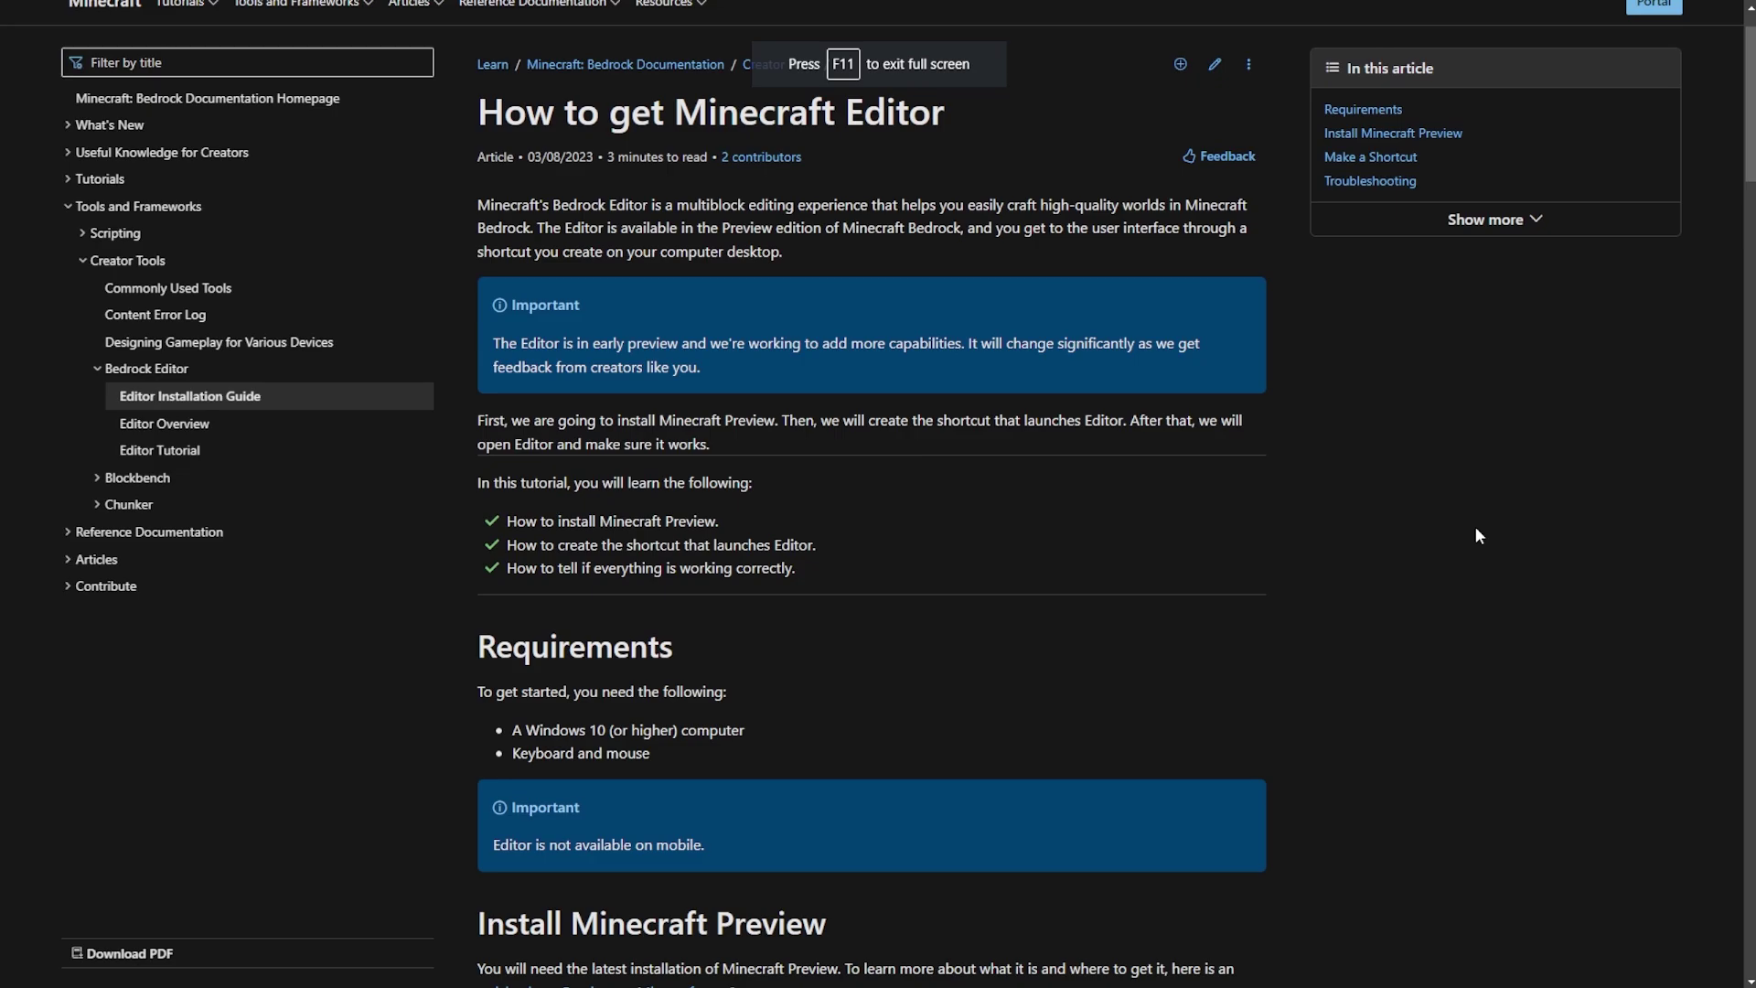
# Read through the How to get Minecraft Editor guide from the requirements to the shortcut instructions.
pyautogui.scroll(-7, 1476, 528)
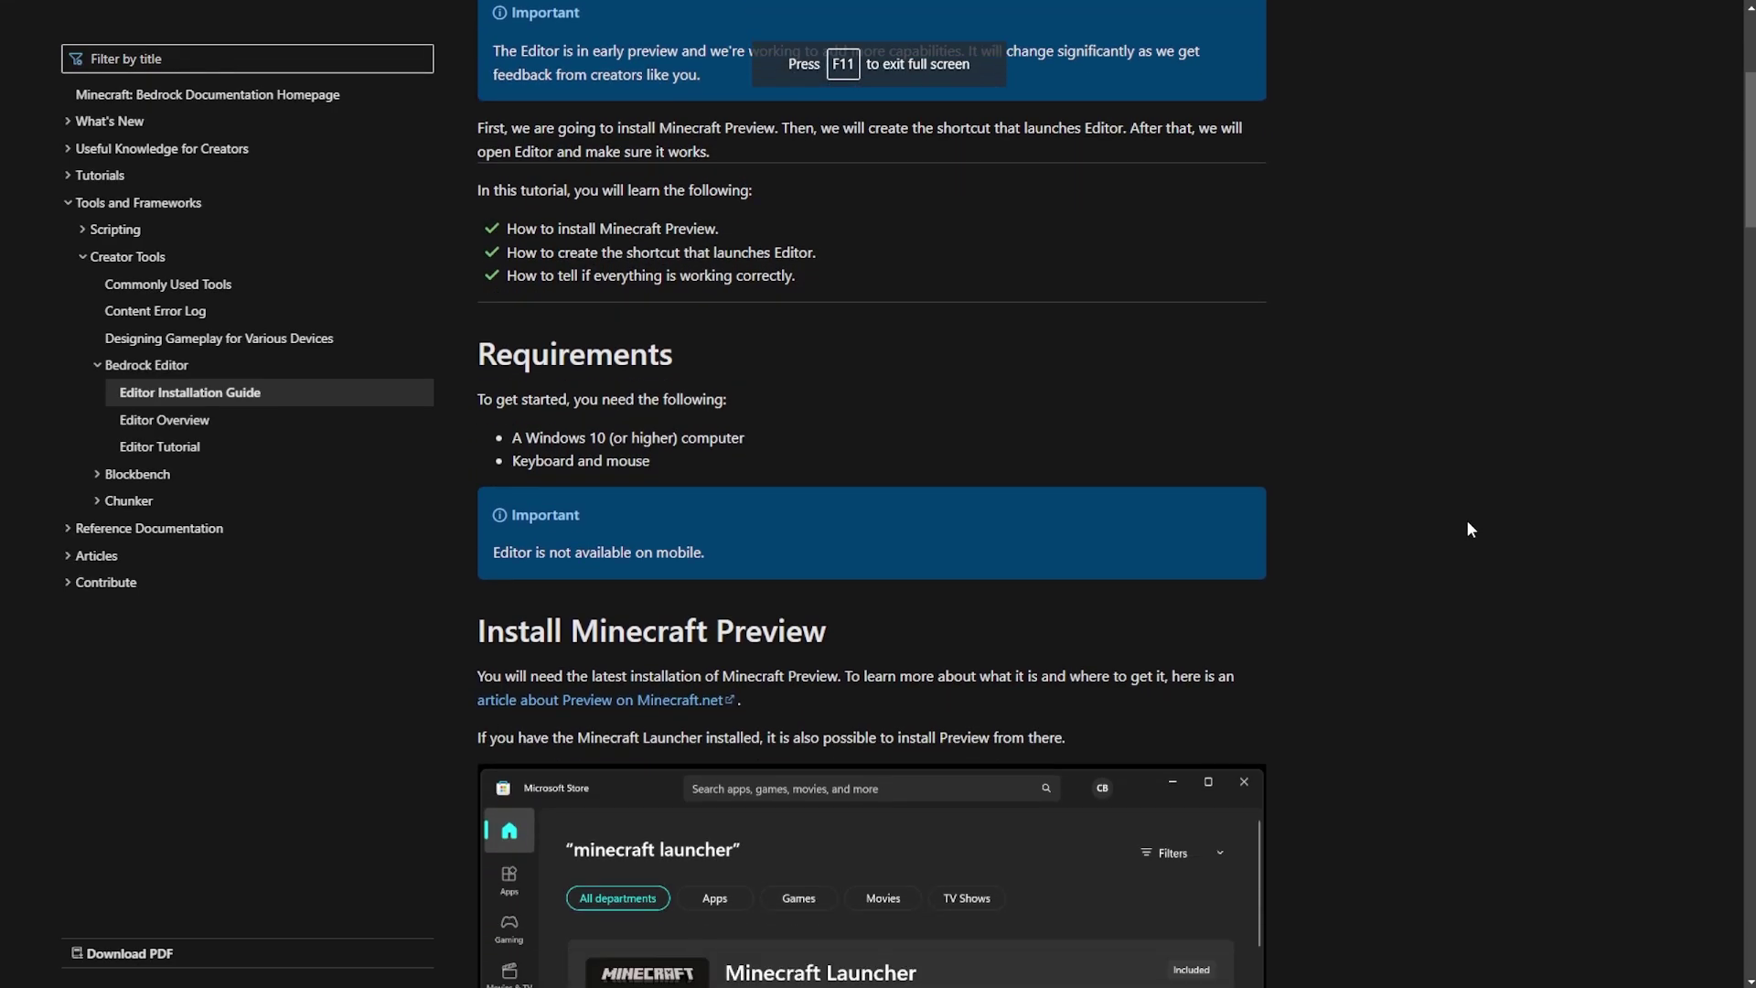
pyautogui.scroll(-3, 1454, 517)
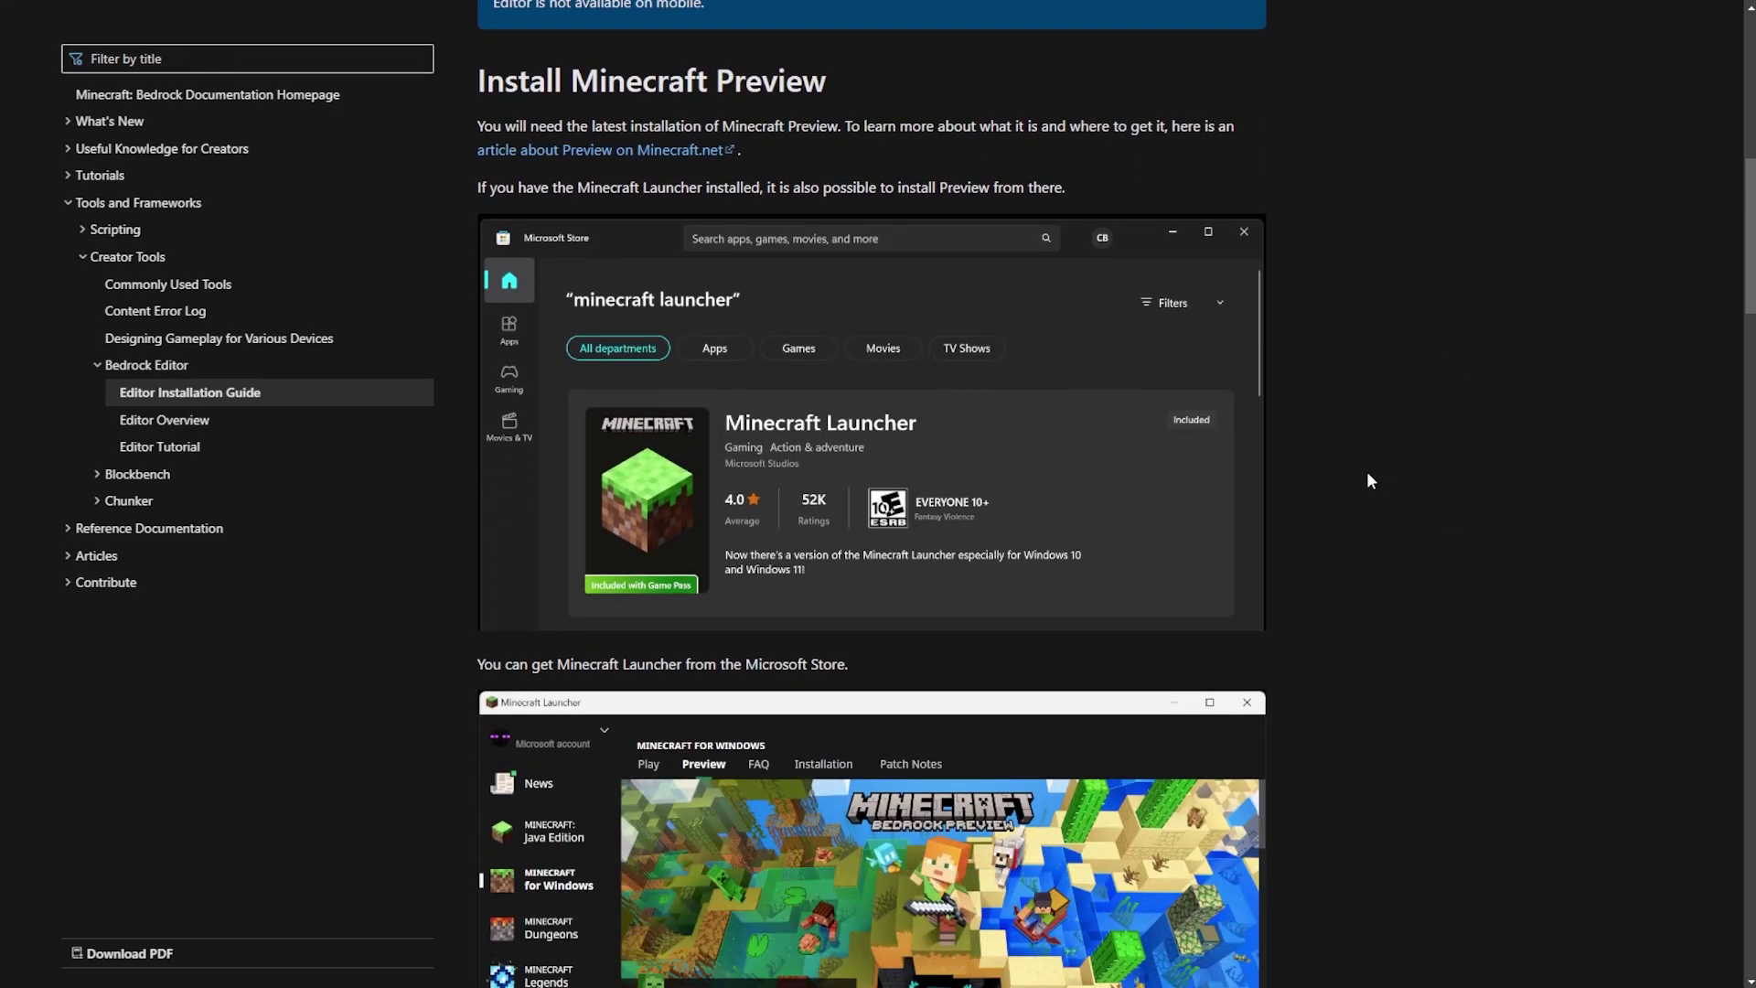
pyautogui.scroll(-11, 1044, 392)
pyautogui.scroll(-18, 1026, 400)
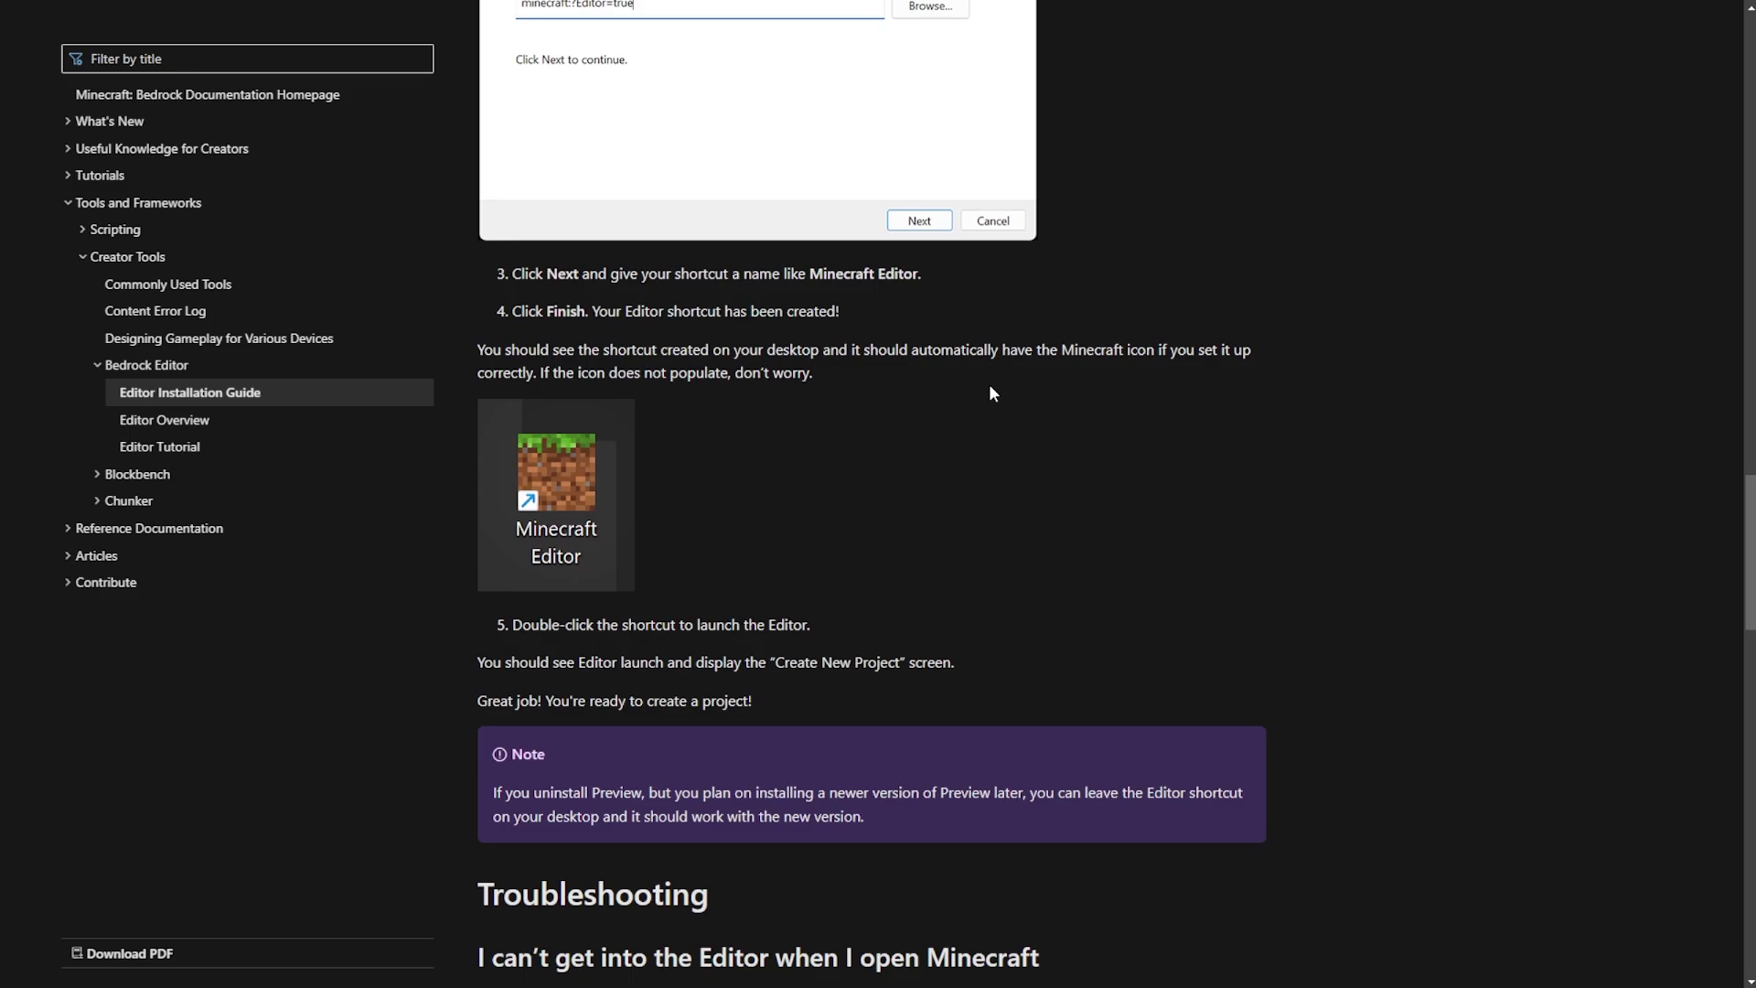
pyautogui.scroll(-1, 975, 389)
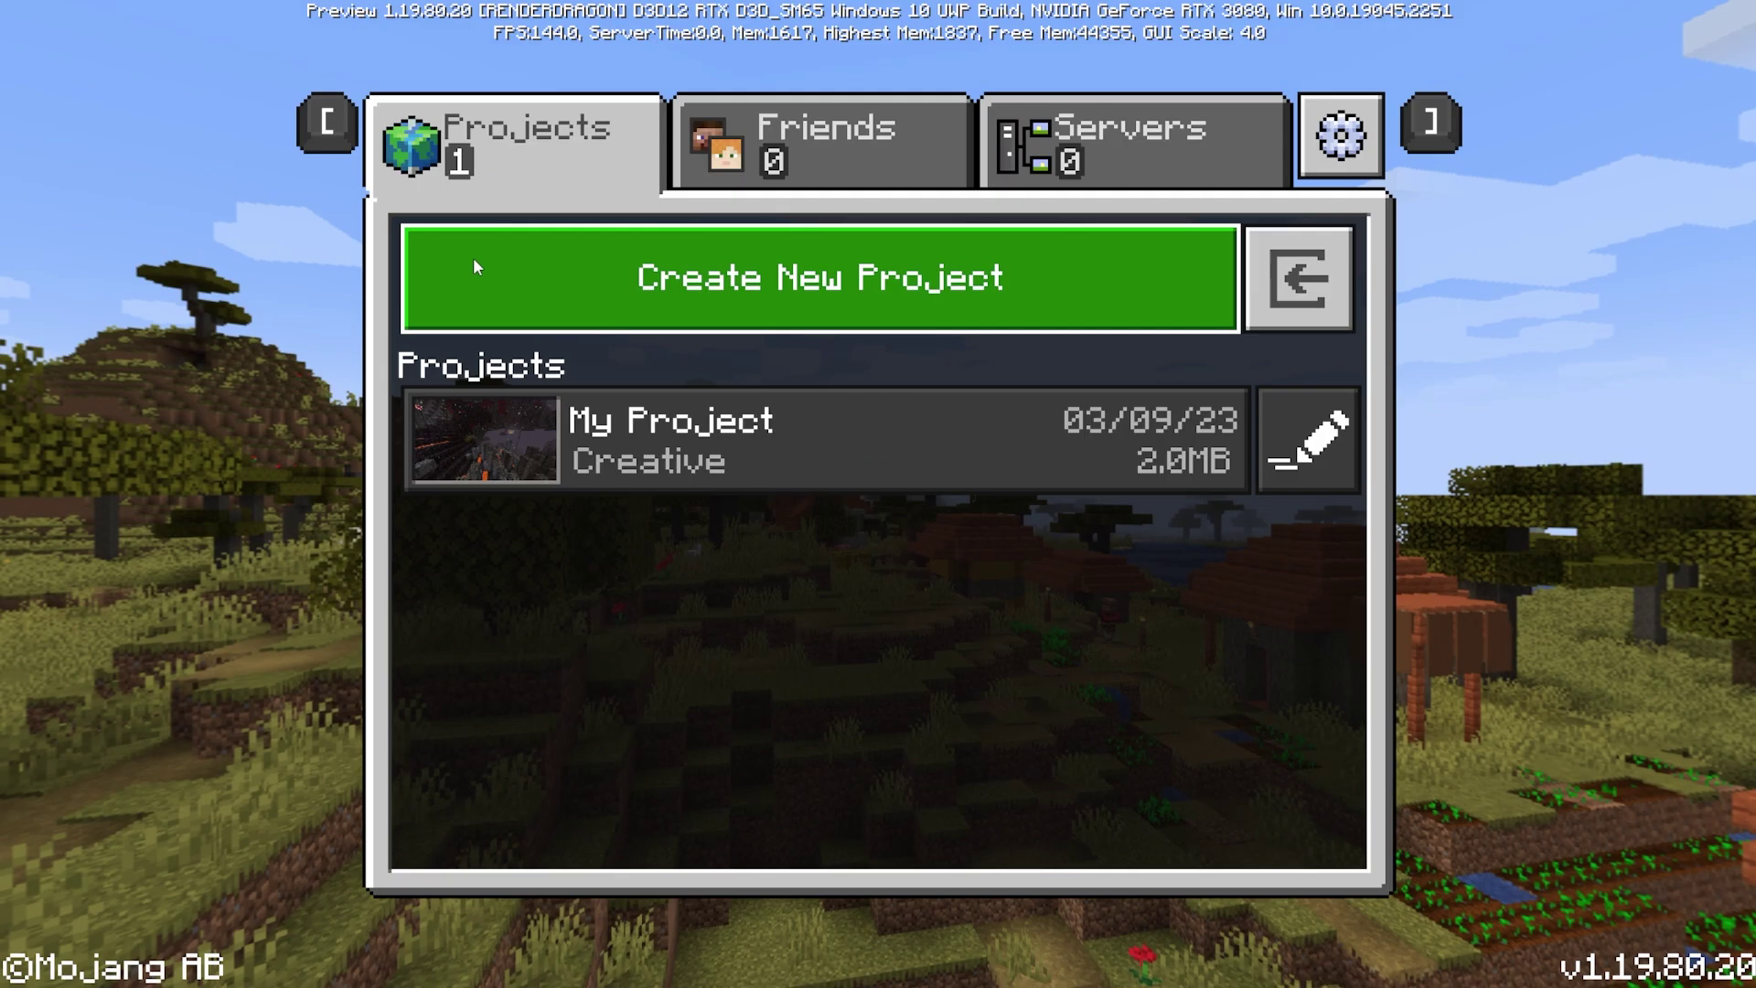
# Start a new project and set its game mode to Creative and its difficulty to Peaceful.
pyautogui.click(605, 282)
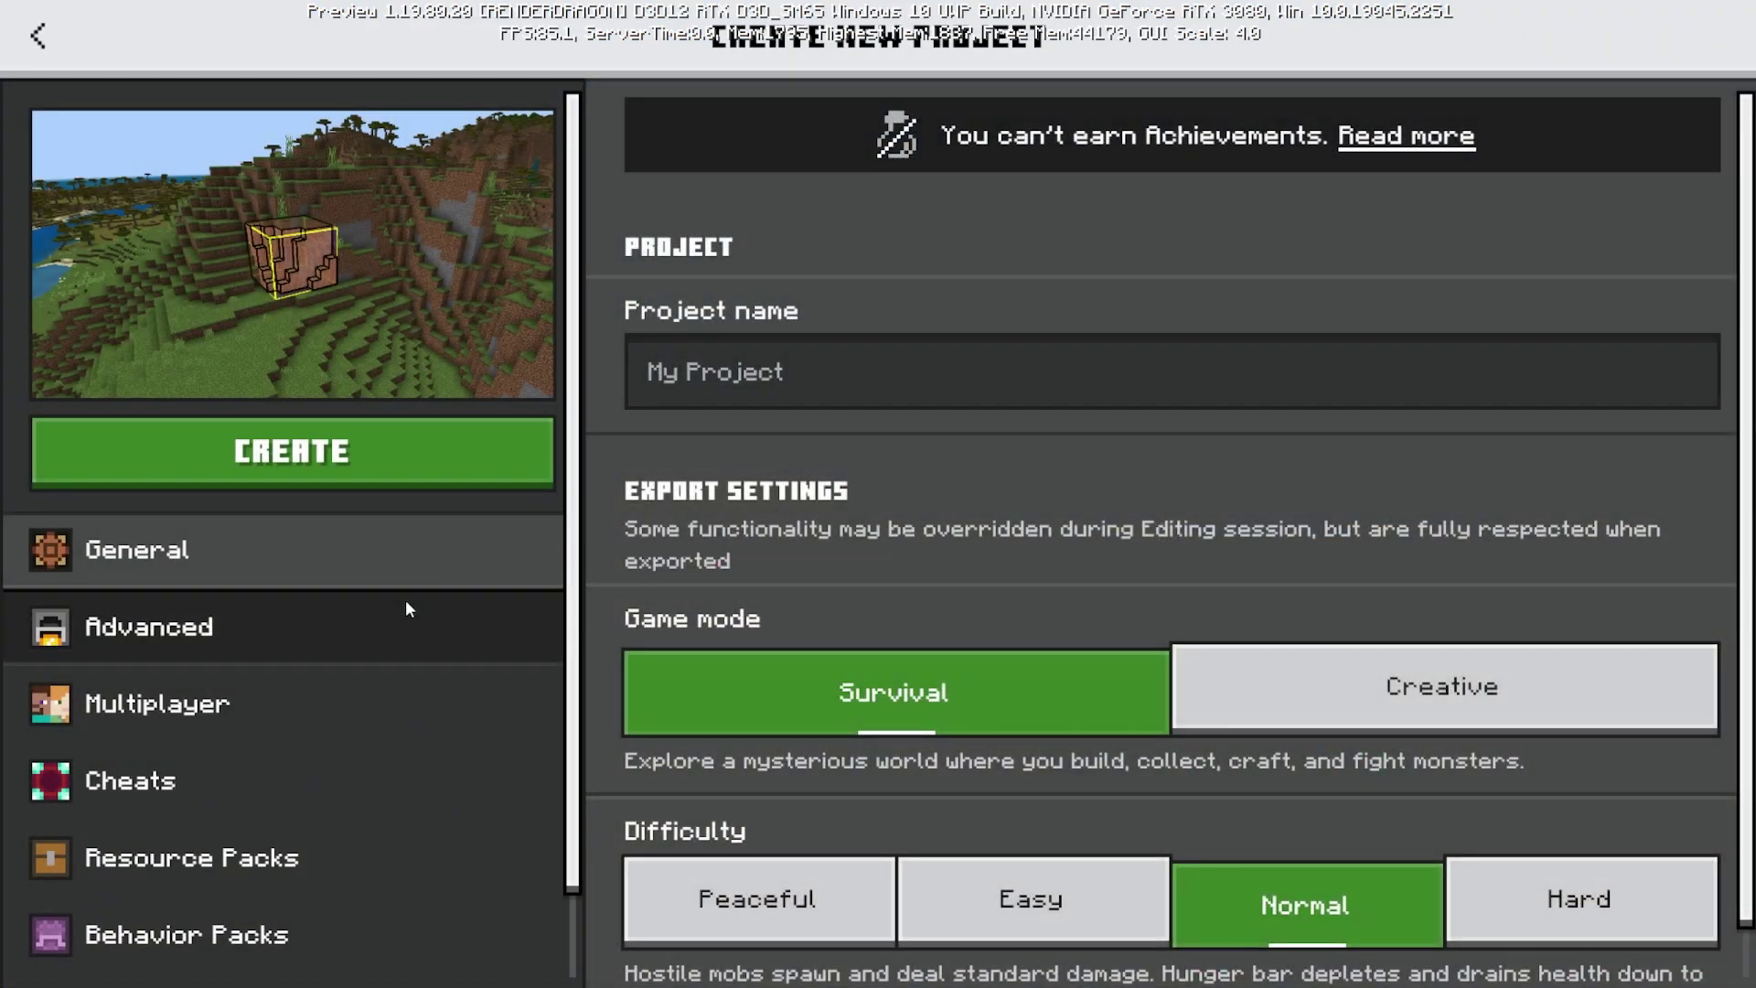
pyautogui.click(405, 602)
pyautogui.click(411, 611)
pyautogui.click(411, 688)
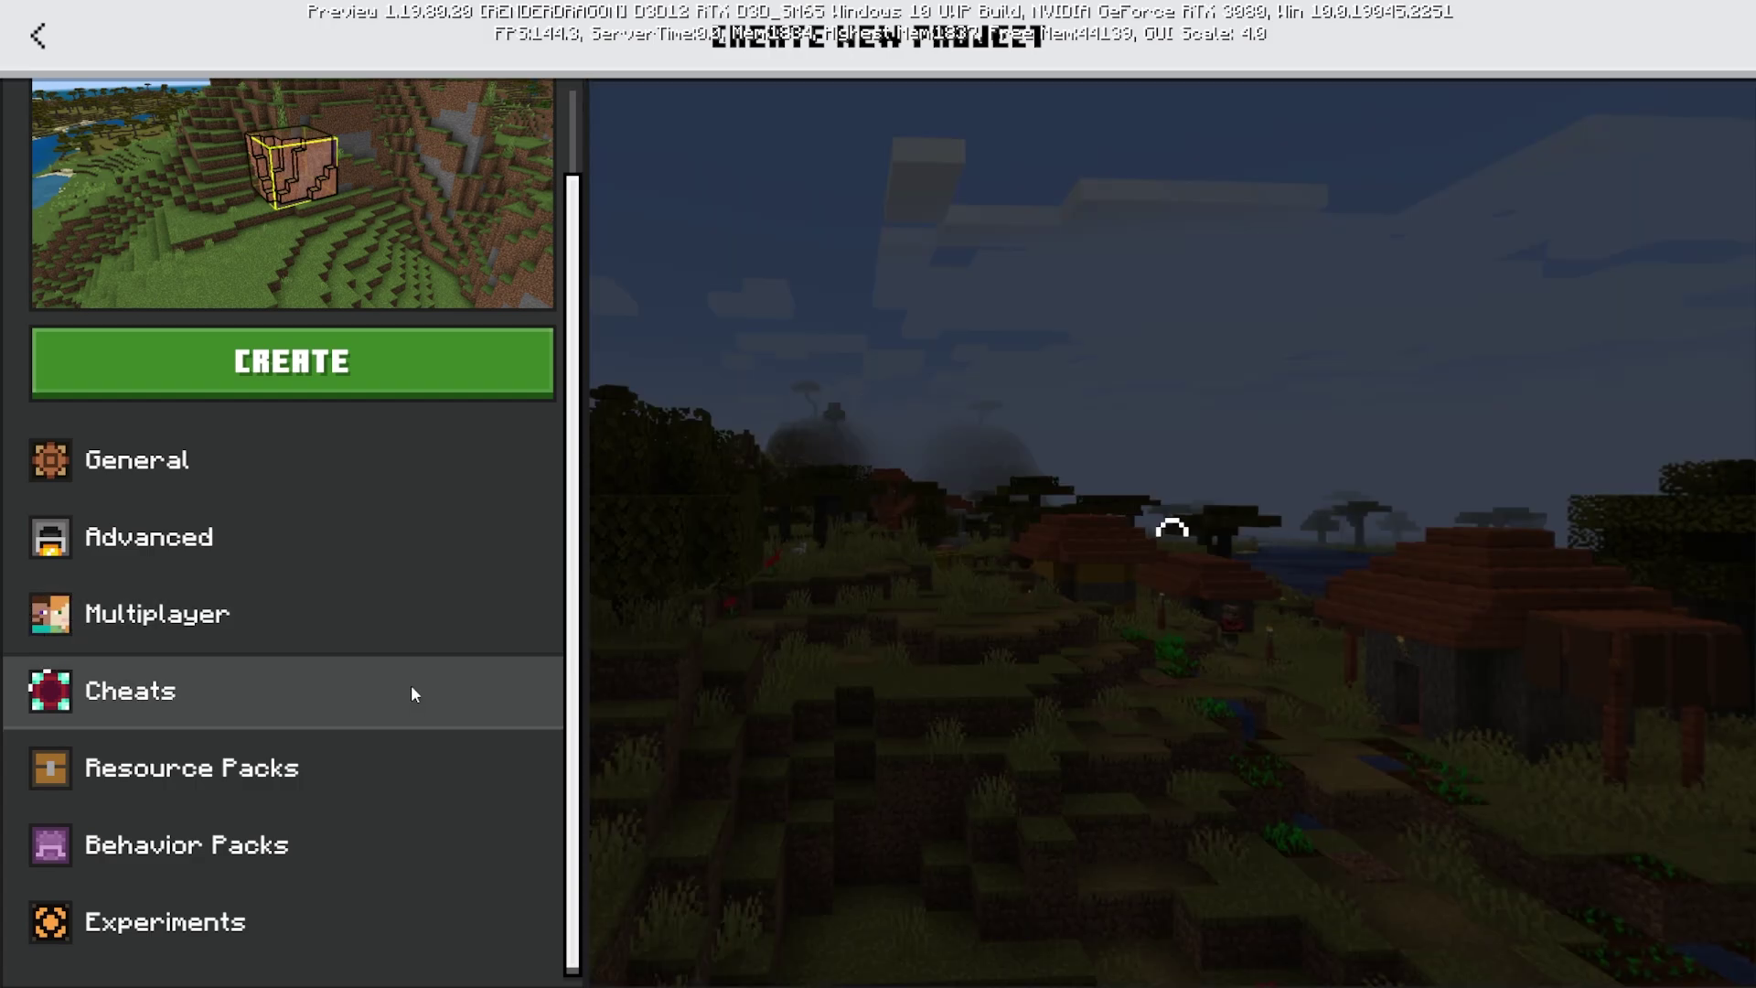
pyautogui.click(416, 757)
pyautogui.click(411, 459)
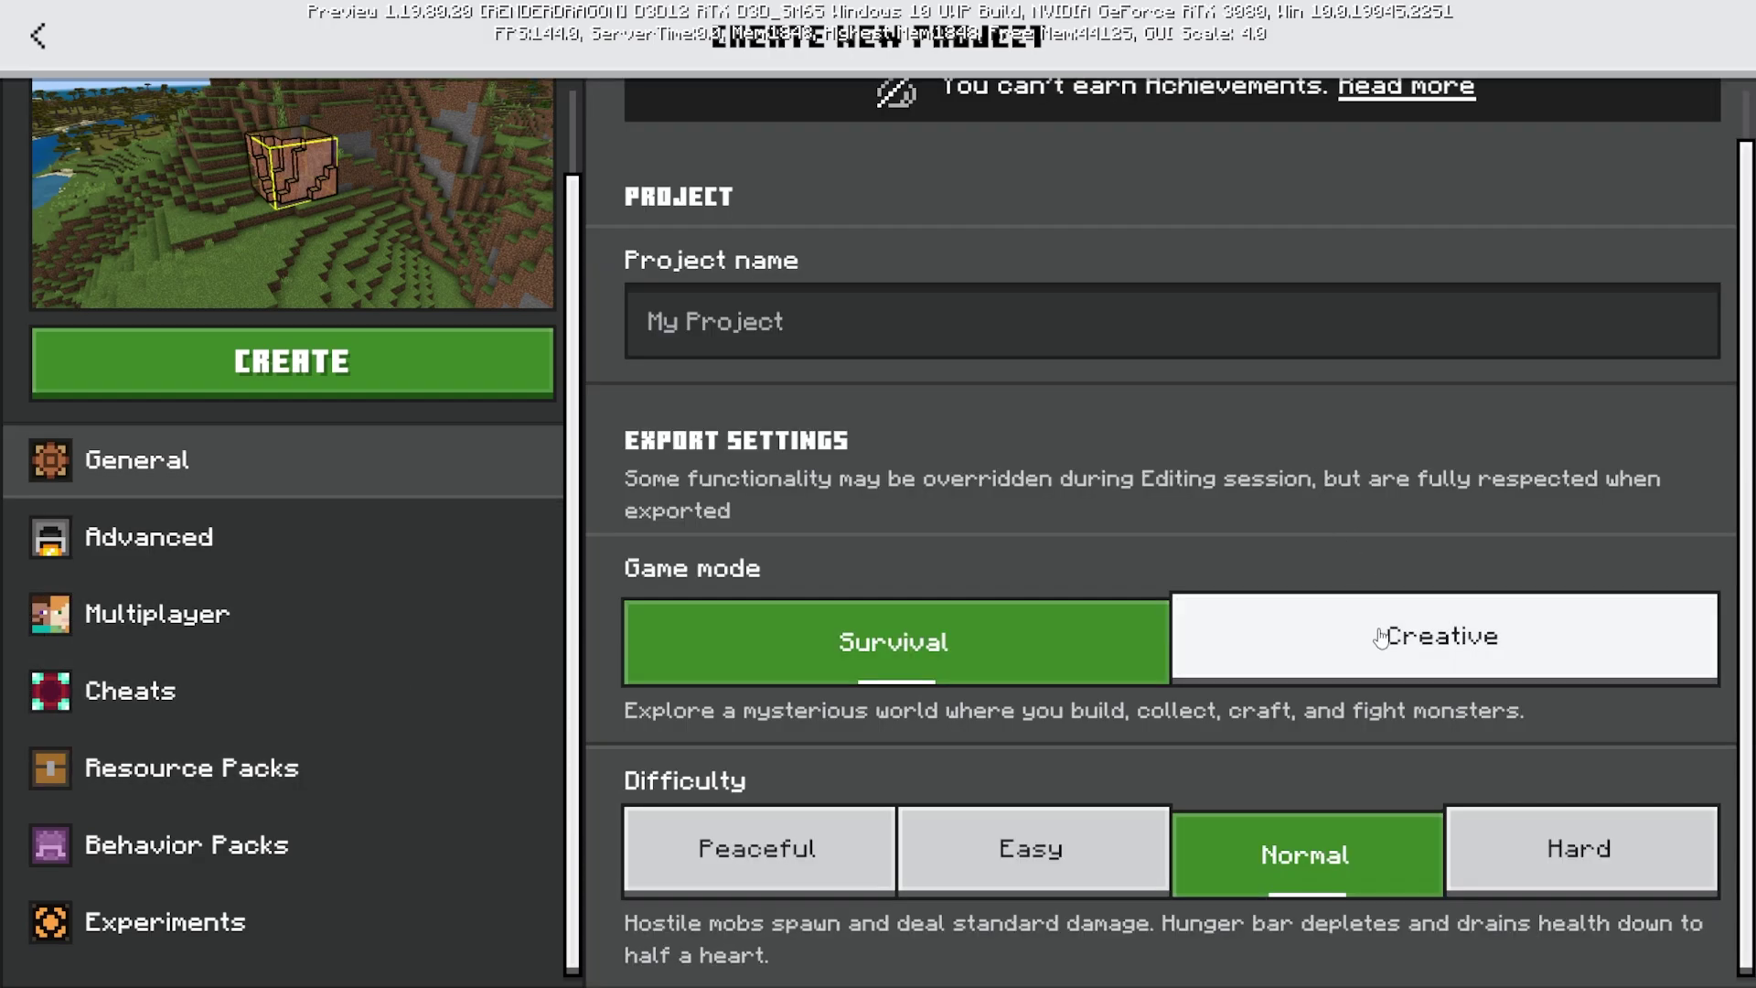
pyautogui.click(1185, 636)
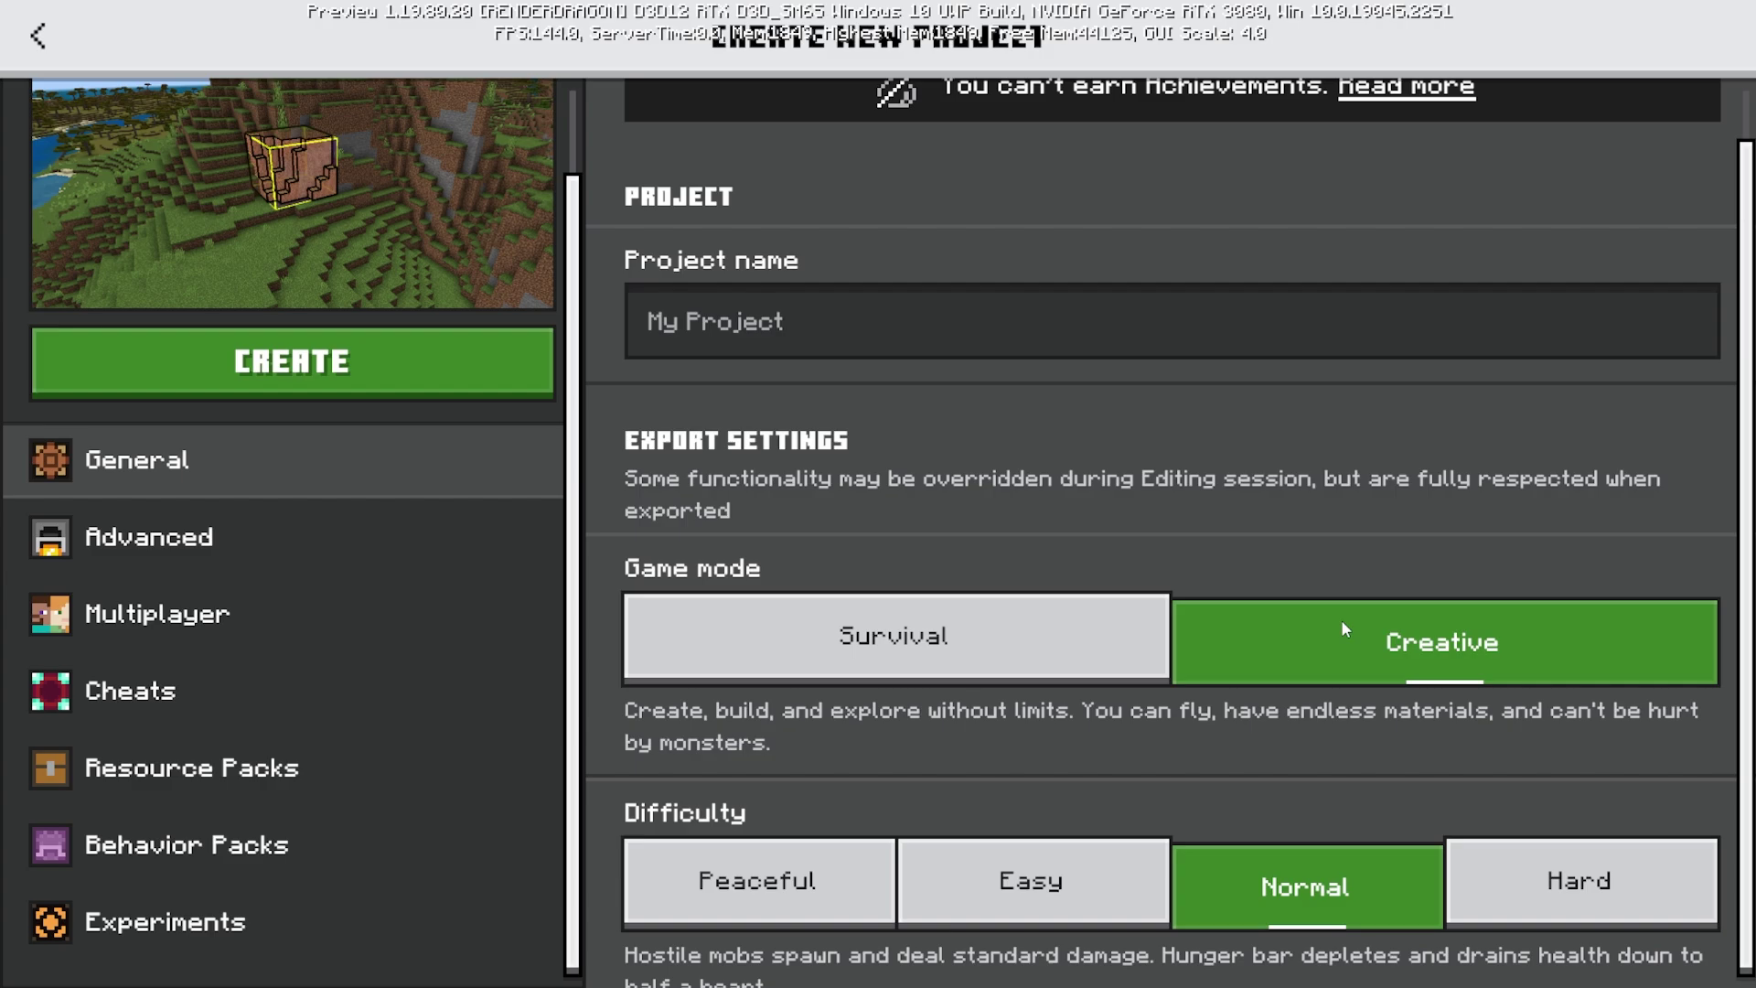
pyautogui.click(759, 883)
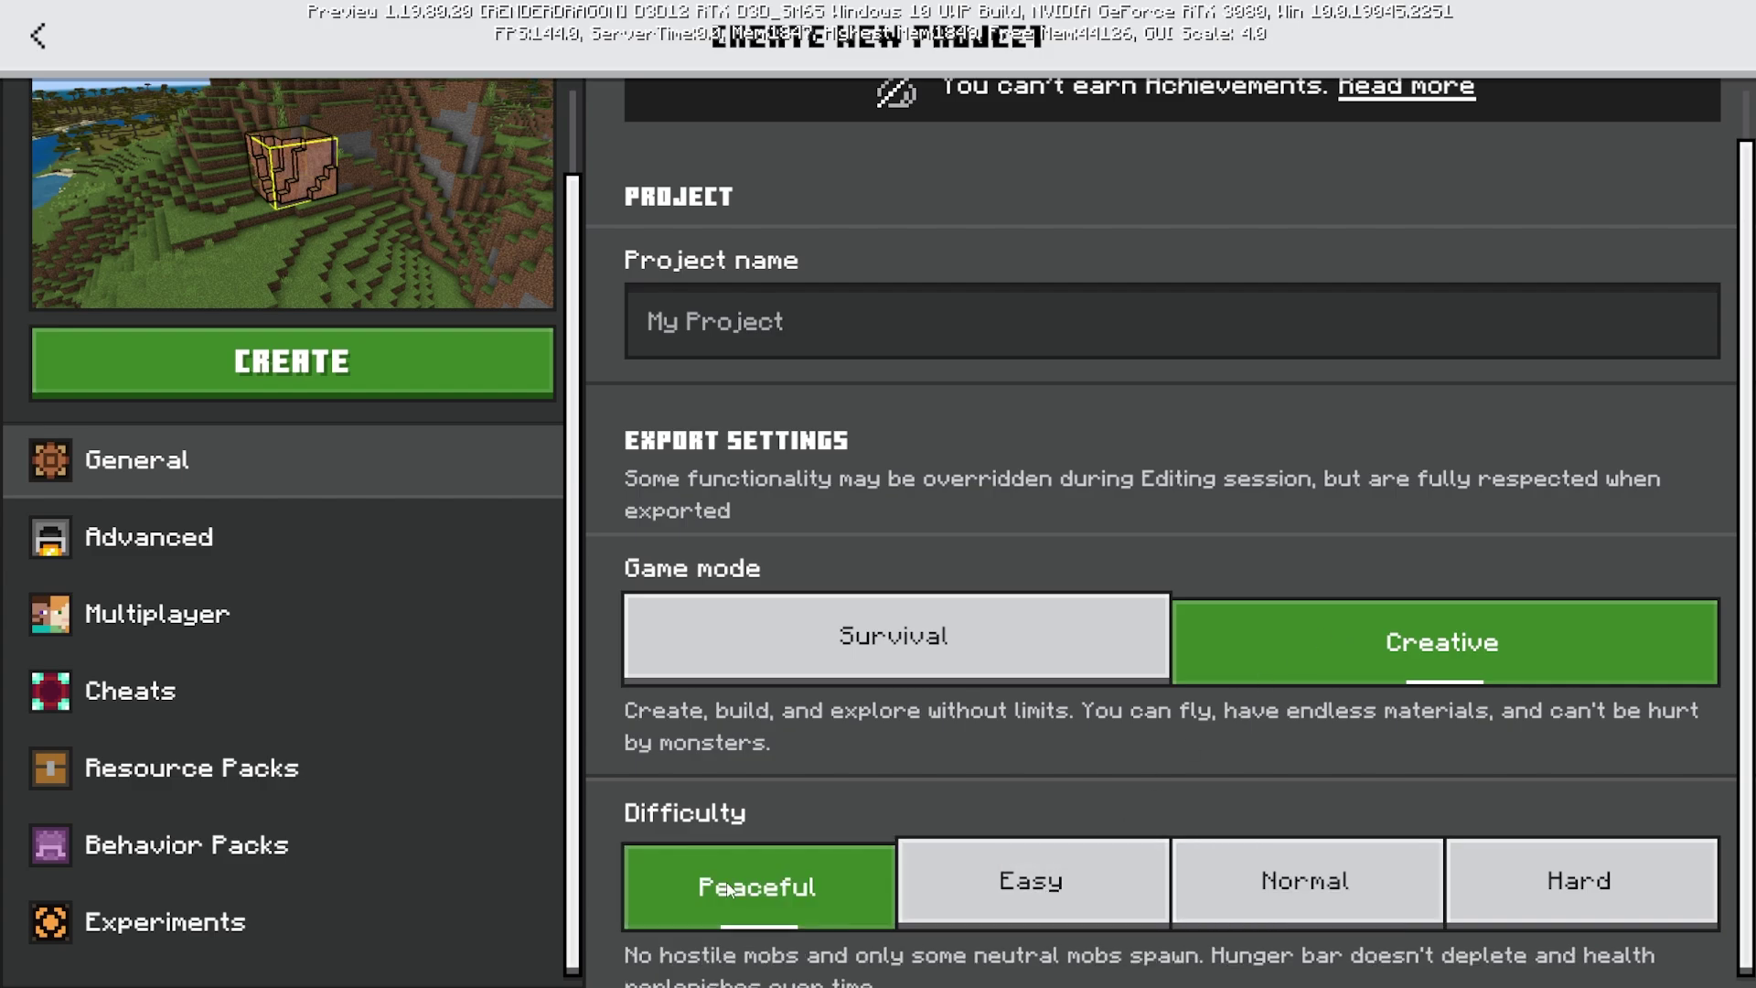
# Enable cheats for the project, set the daylight cycle to Always day and turn off the weather cycle.
pyautogui.click(286, 543)
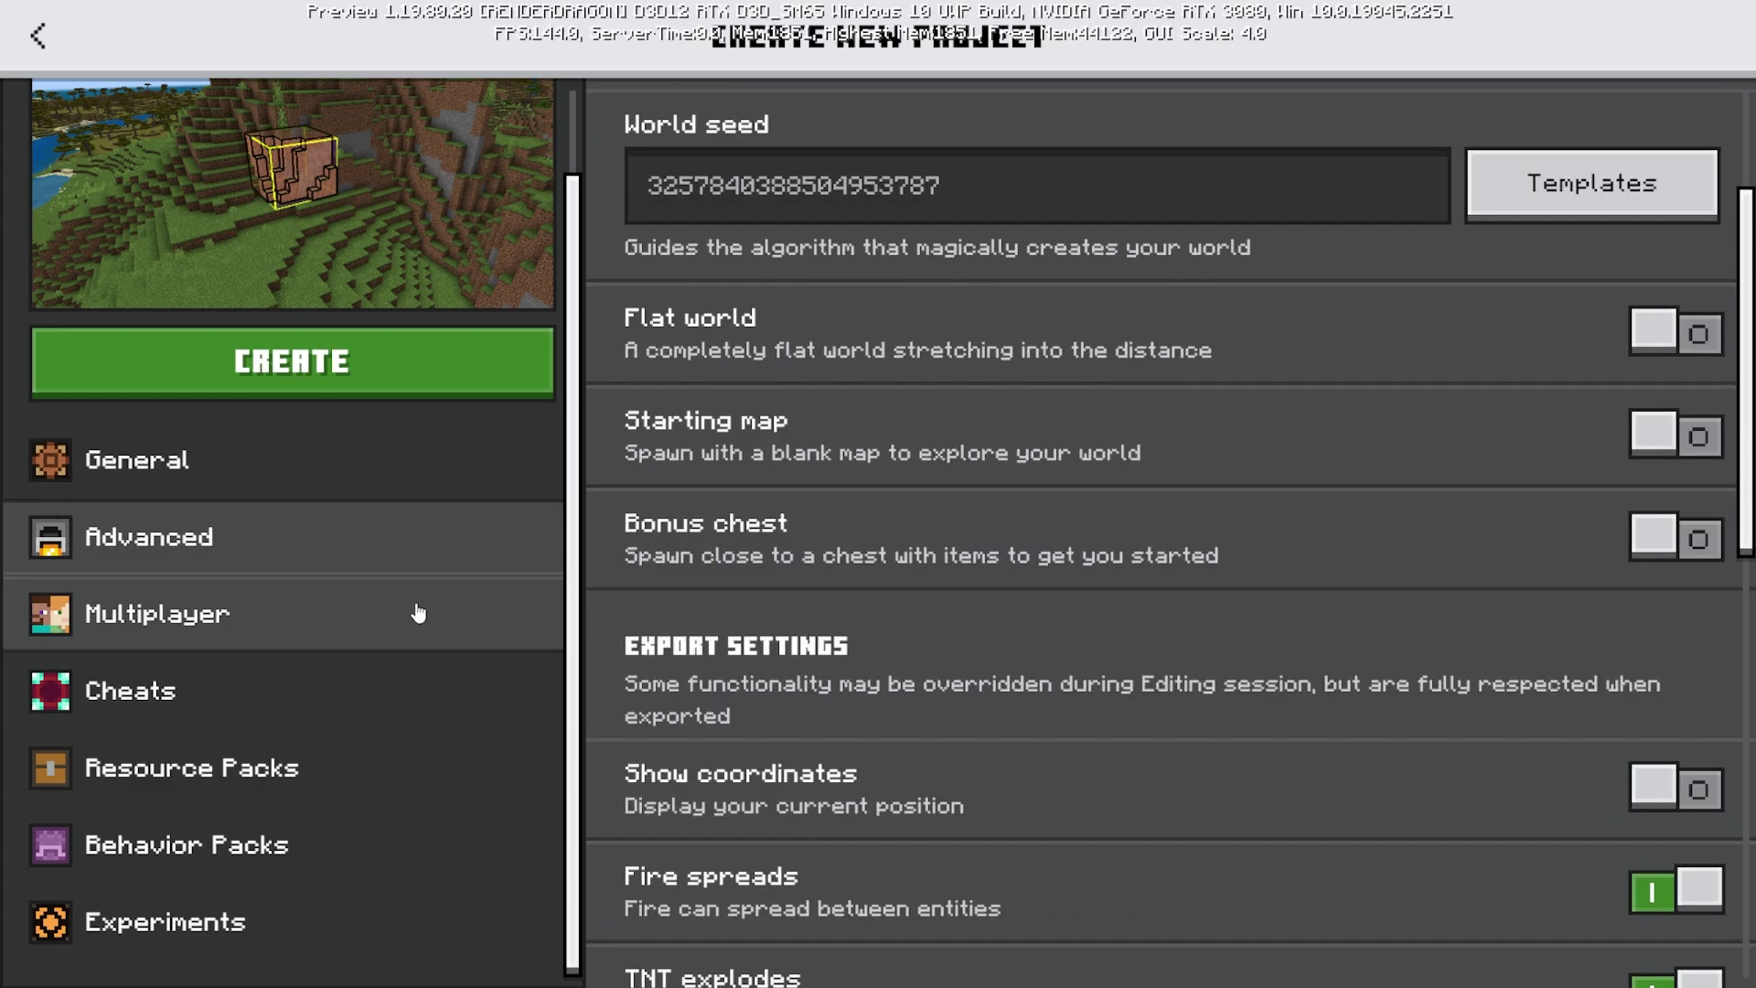
pyautogui.click(416, 695)
pyautogui.scroll(-3, 924, 594)
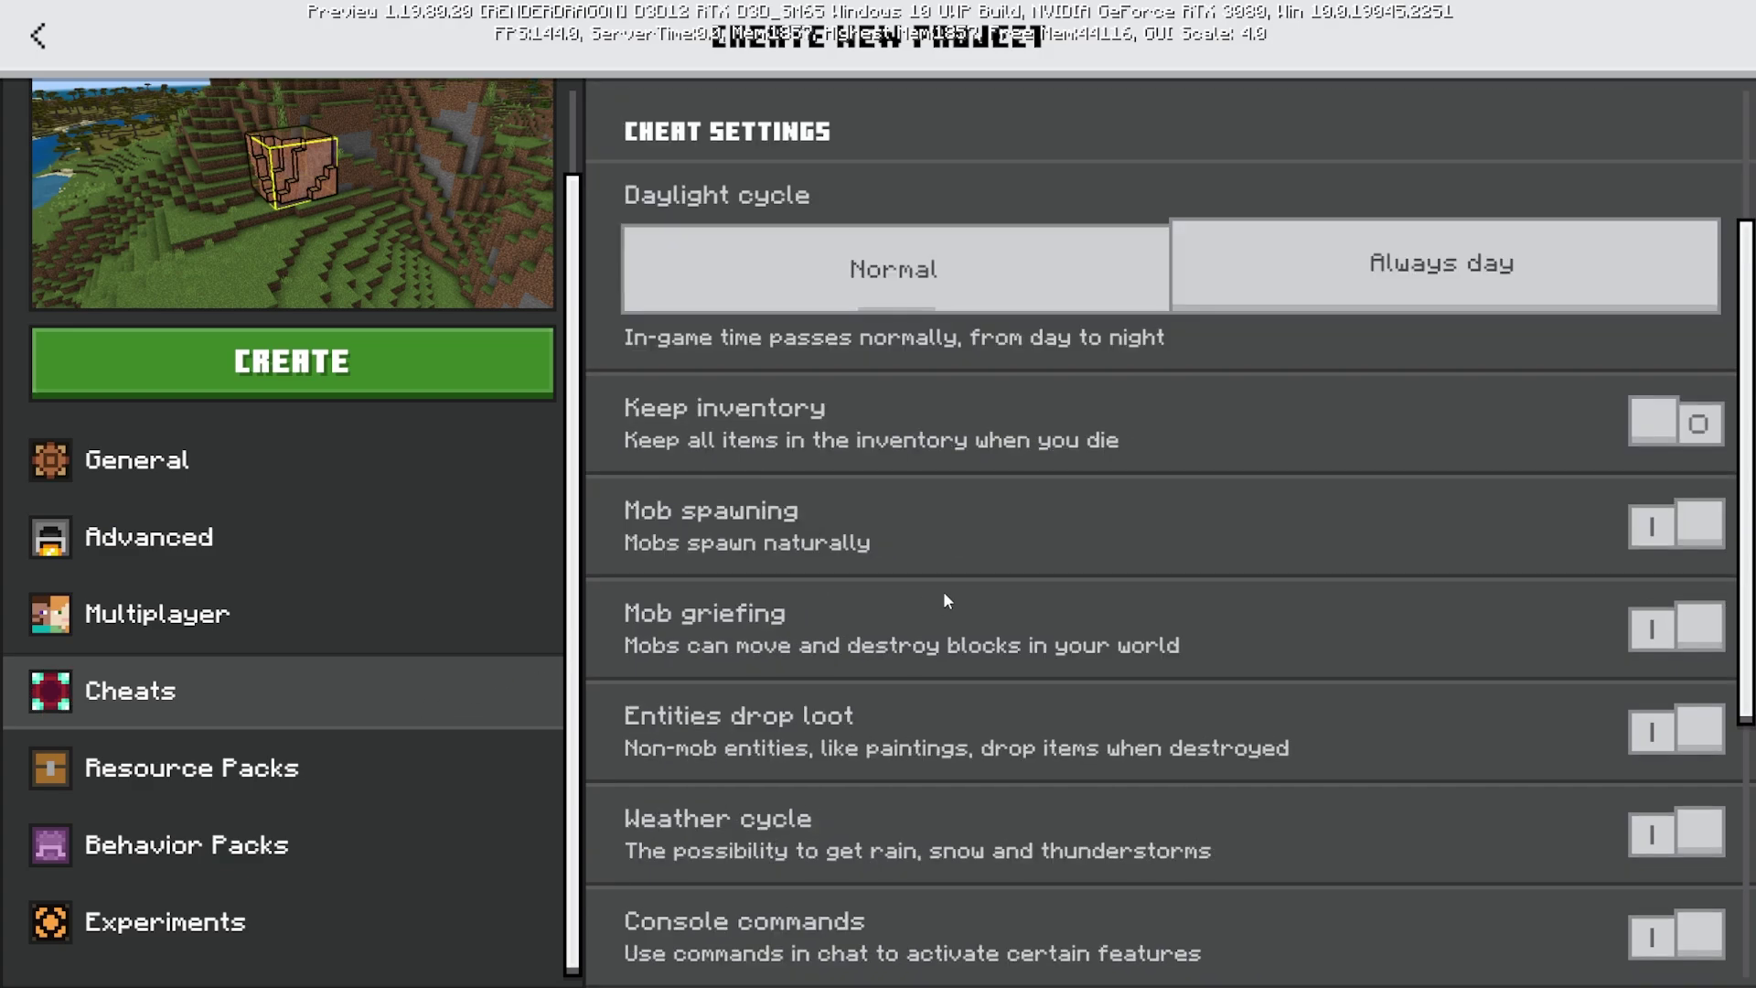
pyautogui.scroll(3, 945, 588)
pyautogui.click(1643, 220)
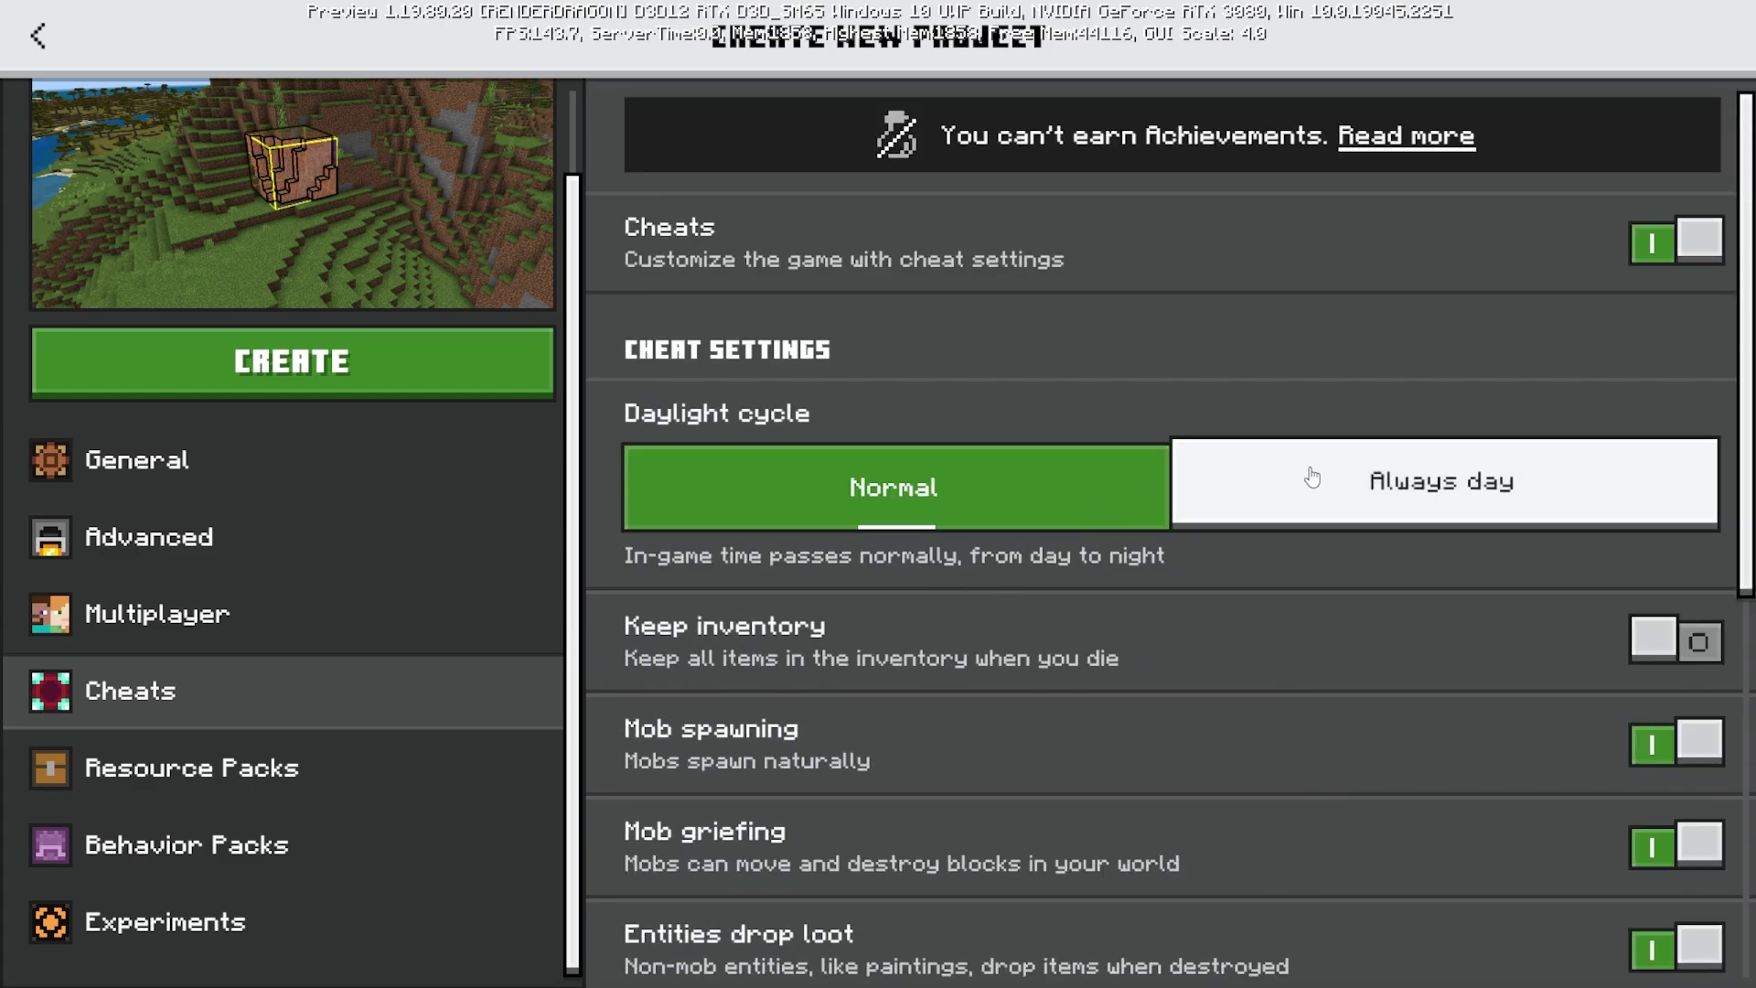
pyautogui.click(1189, 475)
pyautogui.scroll(-5, 1211, 595)
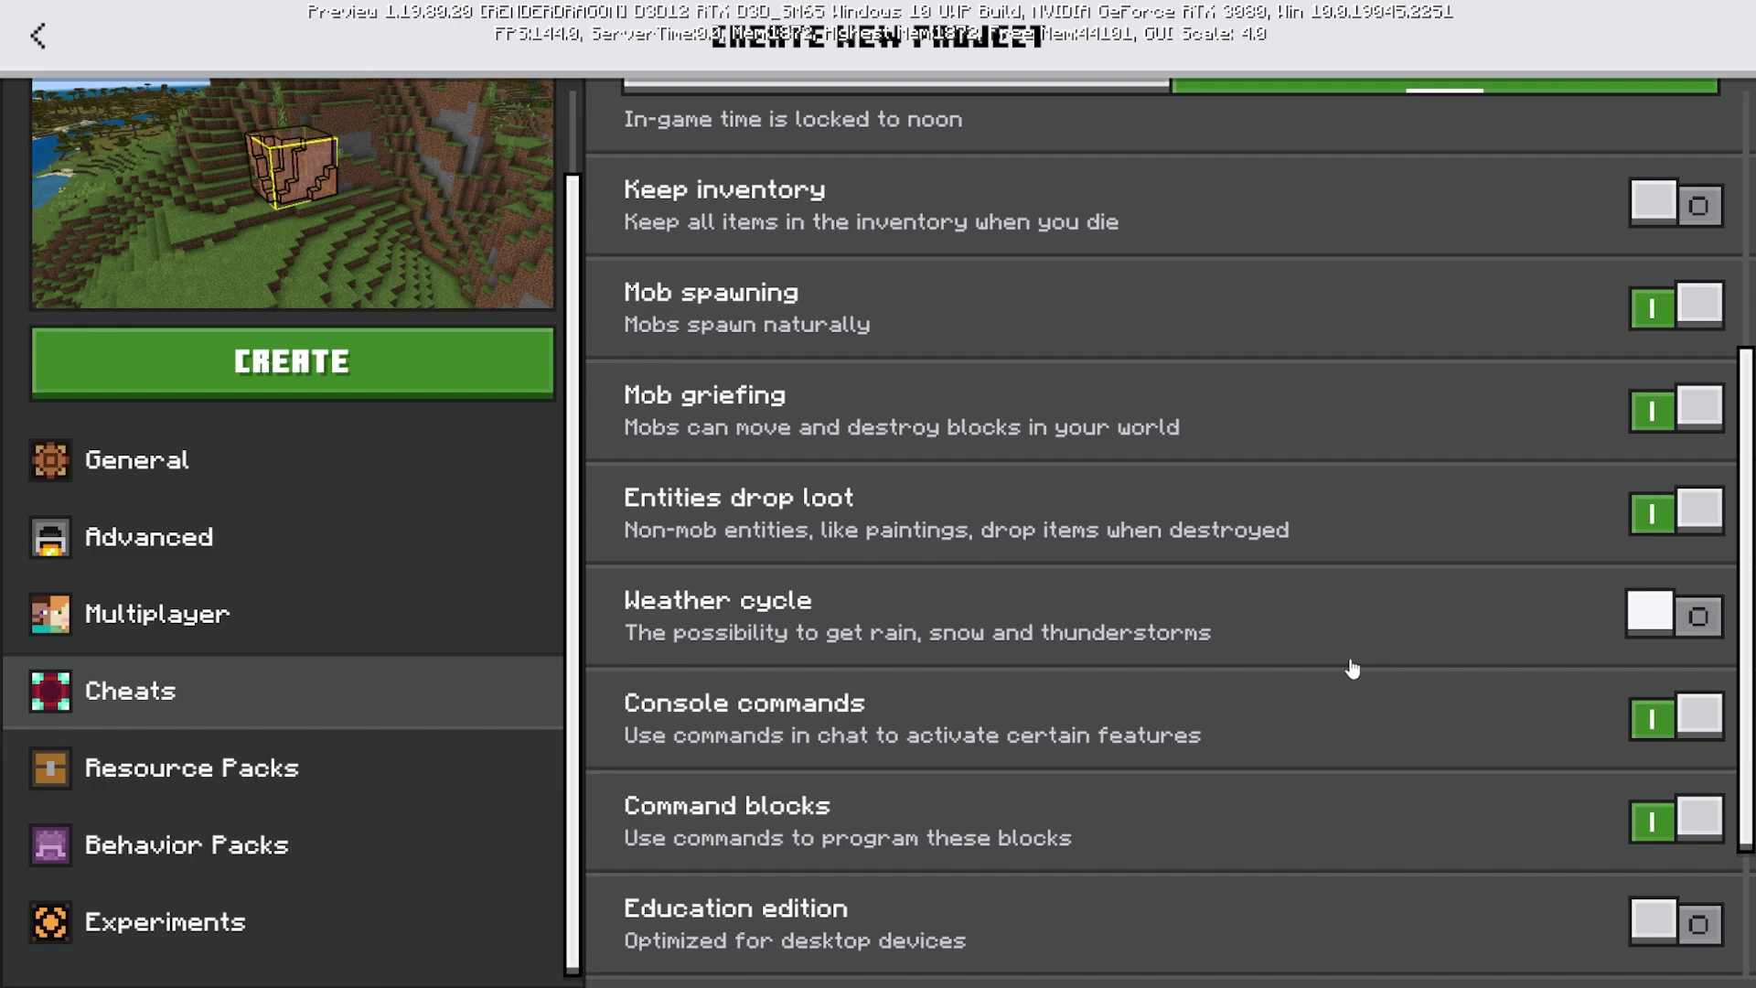
pyautogui.scroll(-3, 1188, 658)
# Name the project "Subscribe to Ducky :)", create it and proceed past the online editing notice.
pyautogui.click(420, 459)
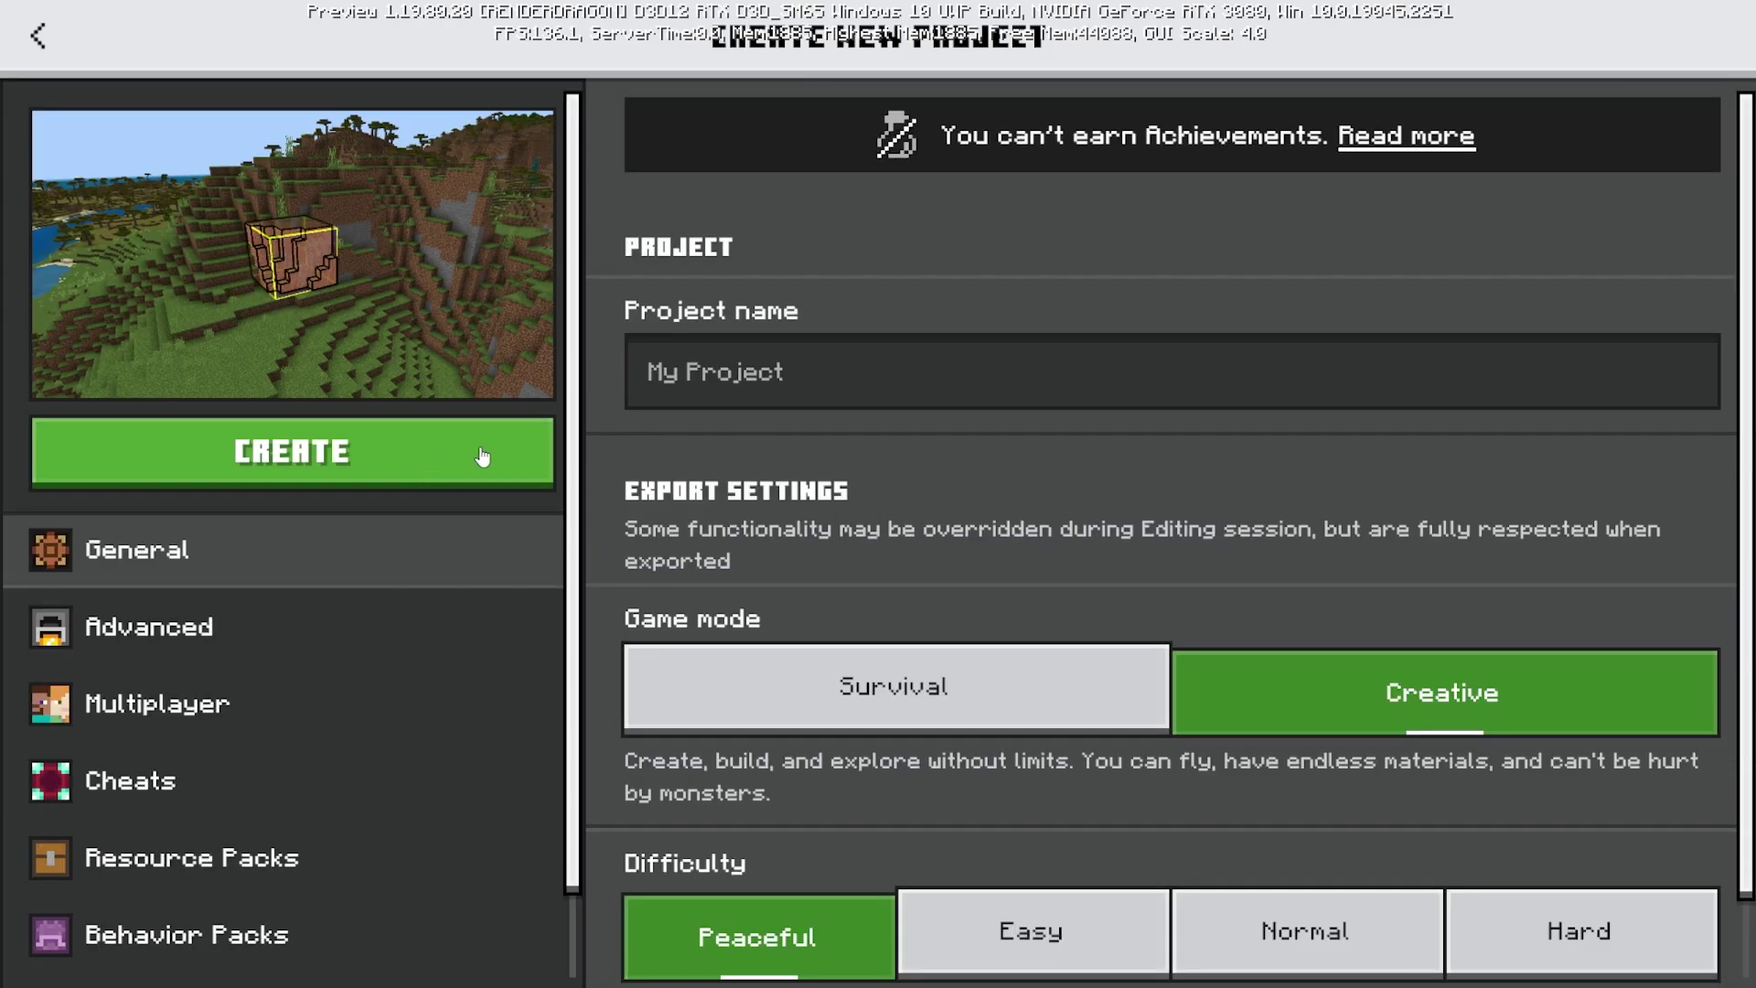
pyautogui.click(785, 390)
pyautogui.write('Subscribe to Ducky :)')
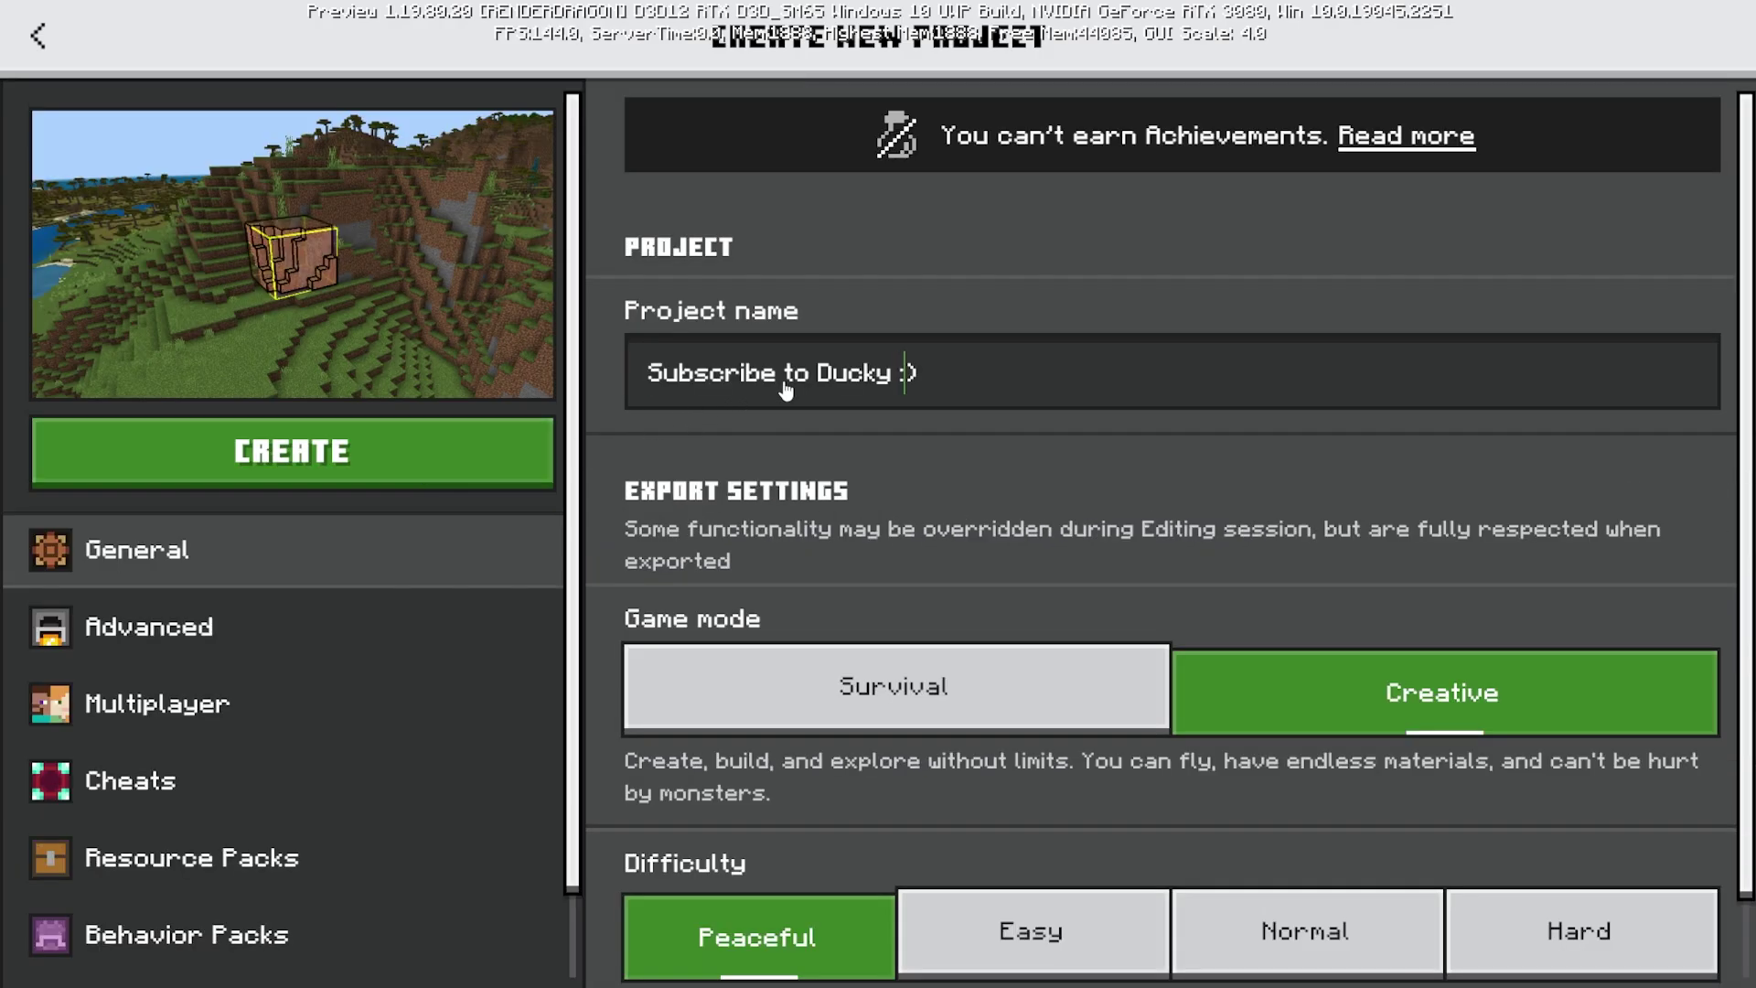
pyautogui.click(521, 477)
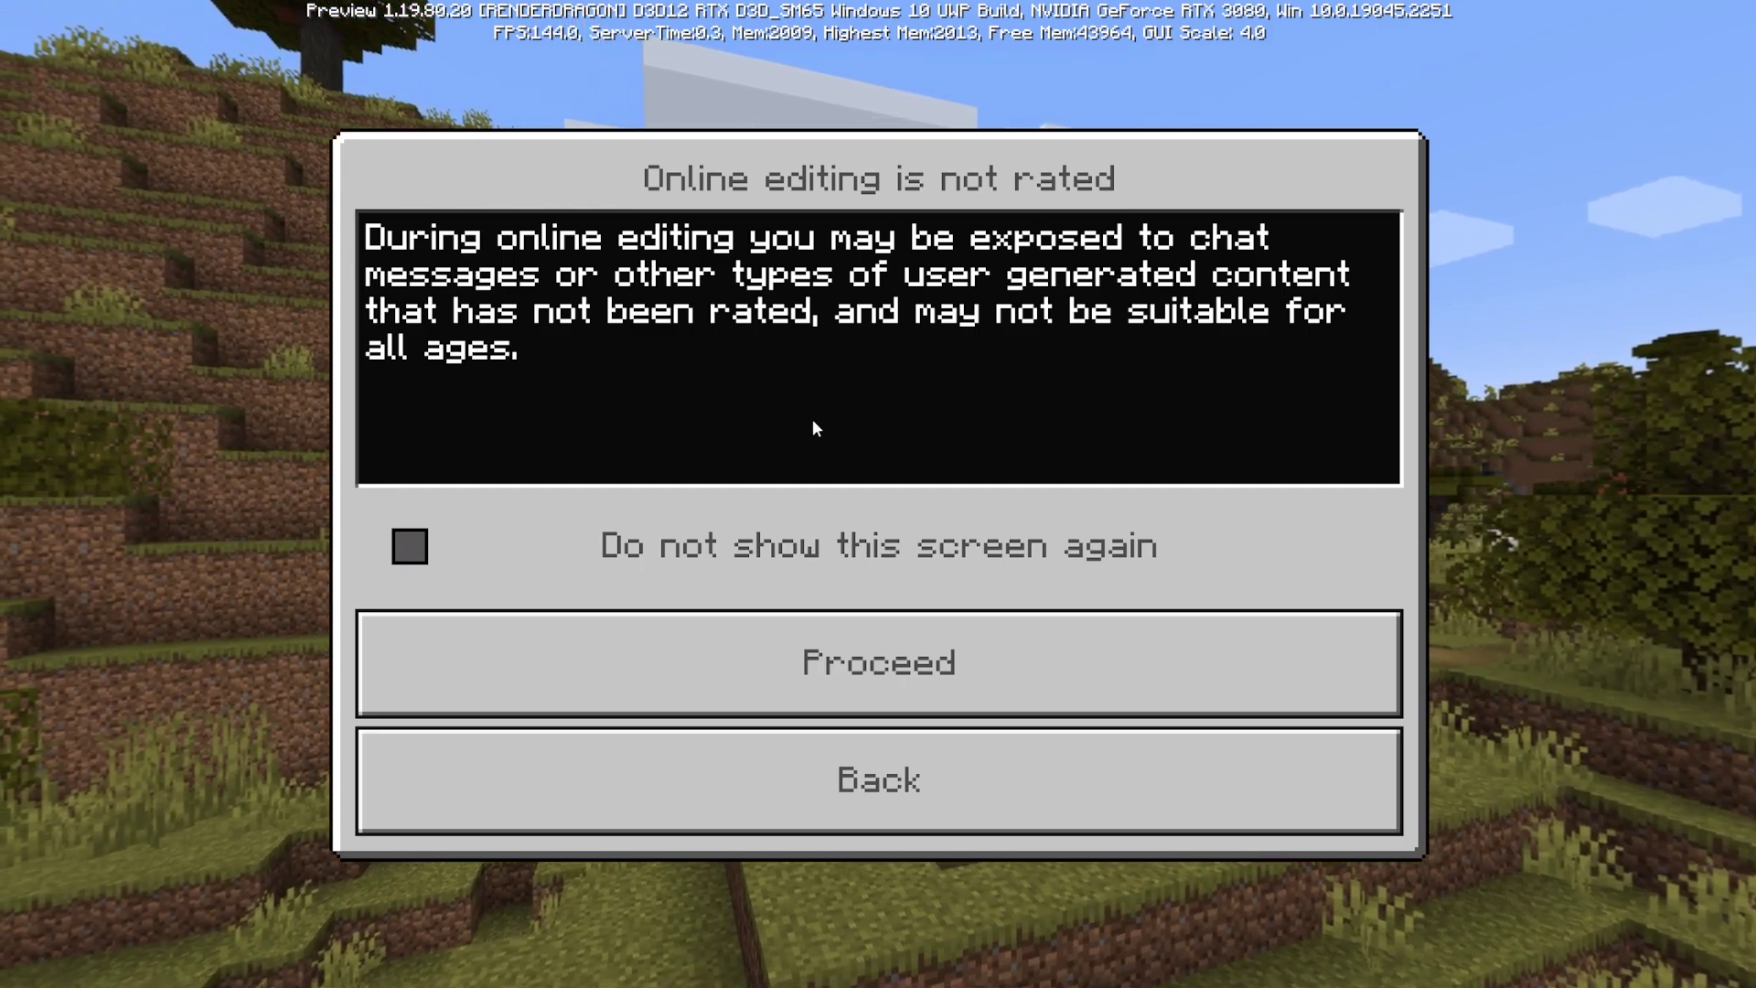
pyautogui.click(759, 553)
pyautogui.click(849, 631)
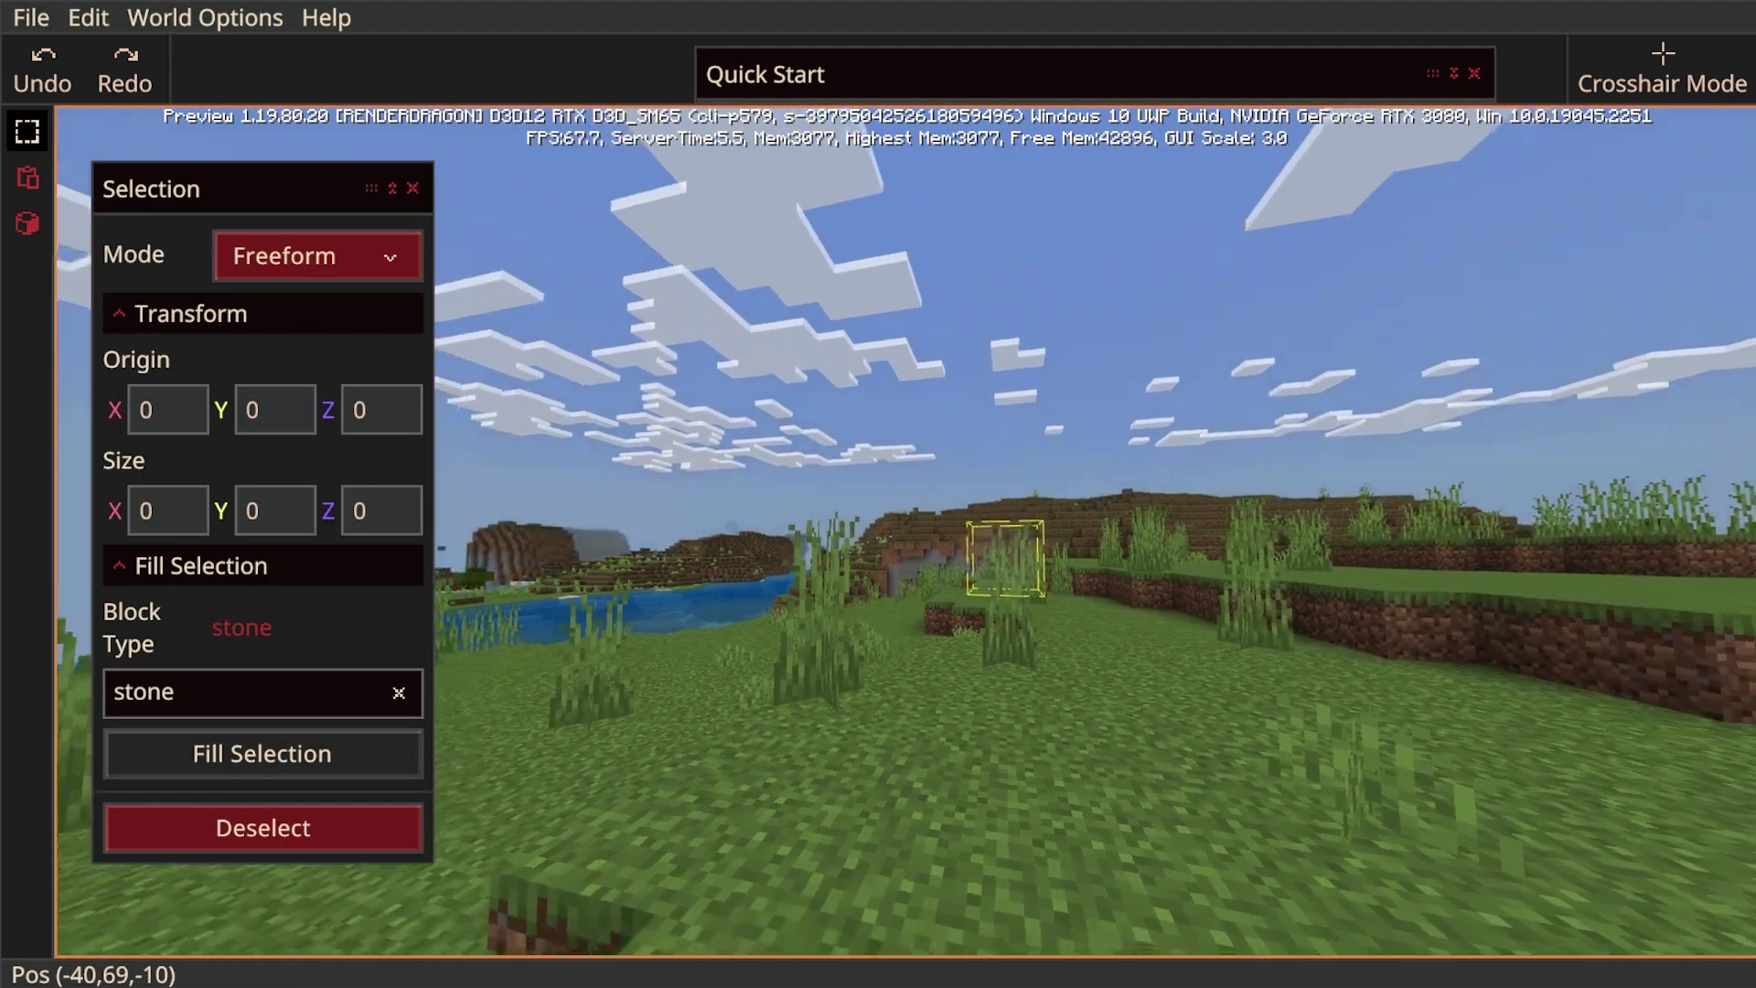
# Fly a short way over the grassland in the new project to view the terrain.
pyautogui.moveTo(906, 447); pyautogui.dragTo(879, 434, button='right')
pyautogui.press('w')
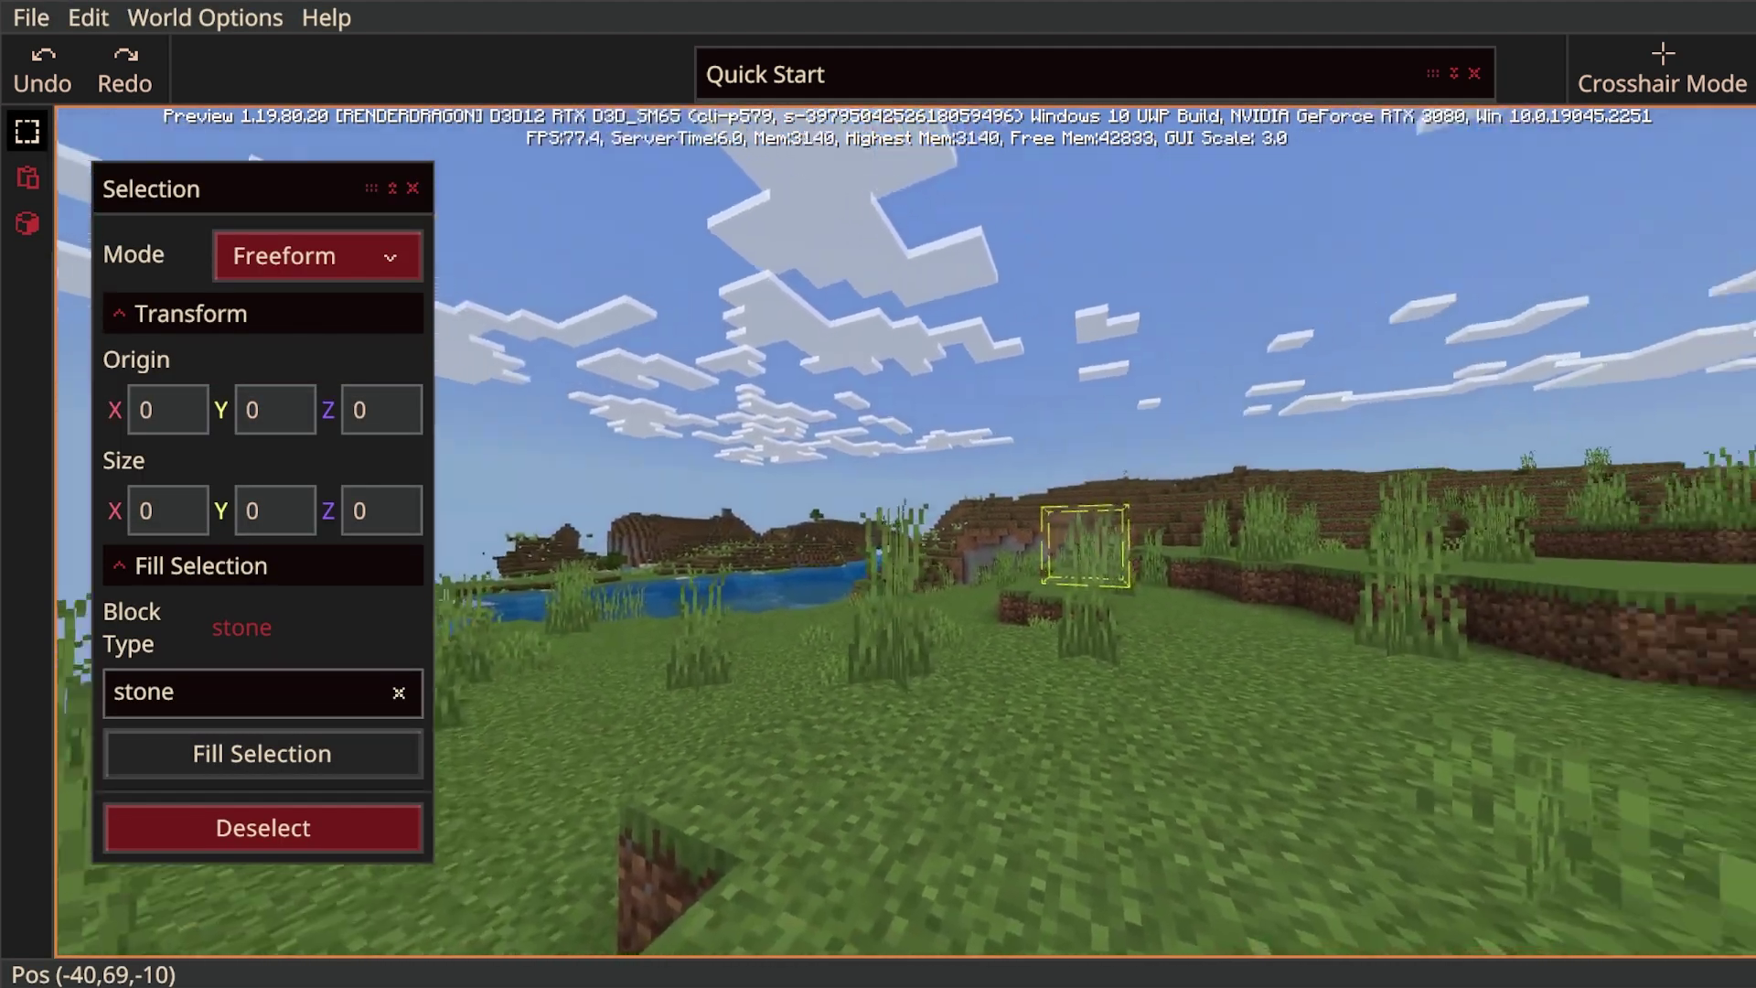
pyautogui.press('space')
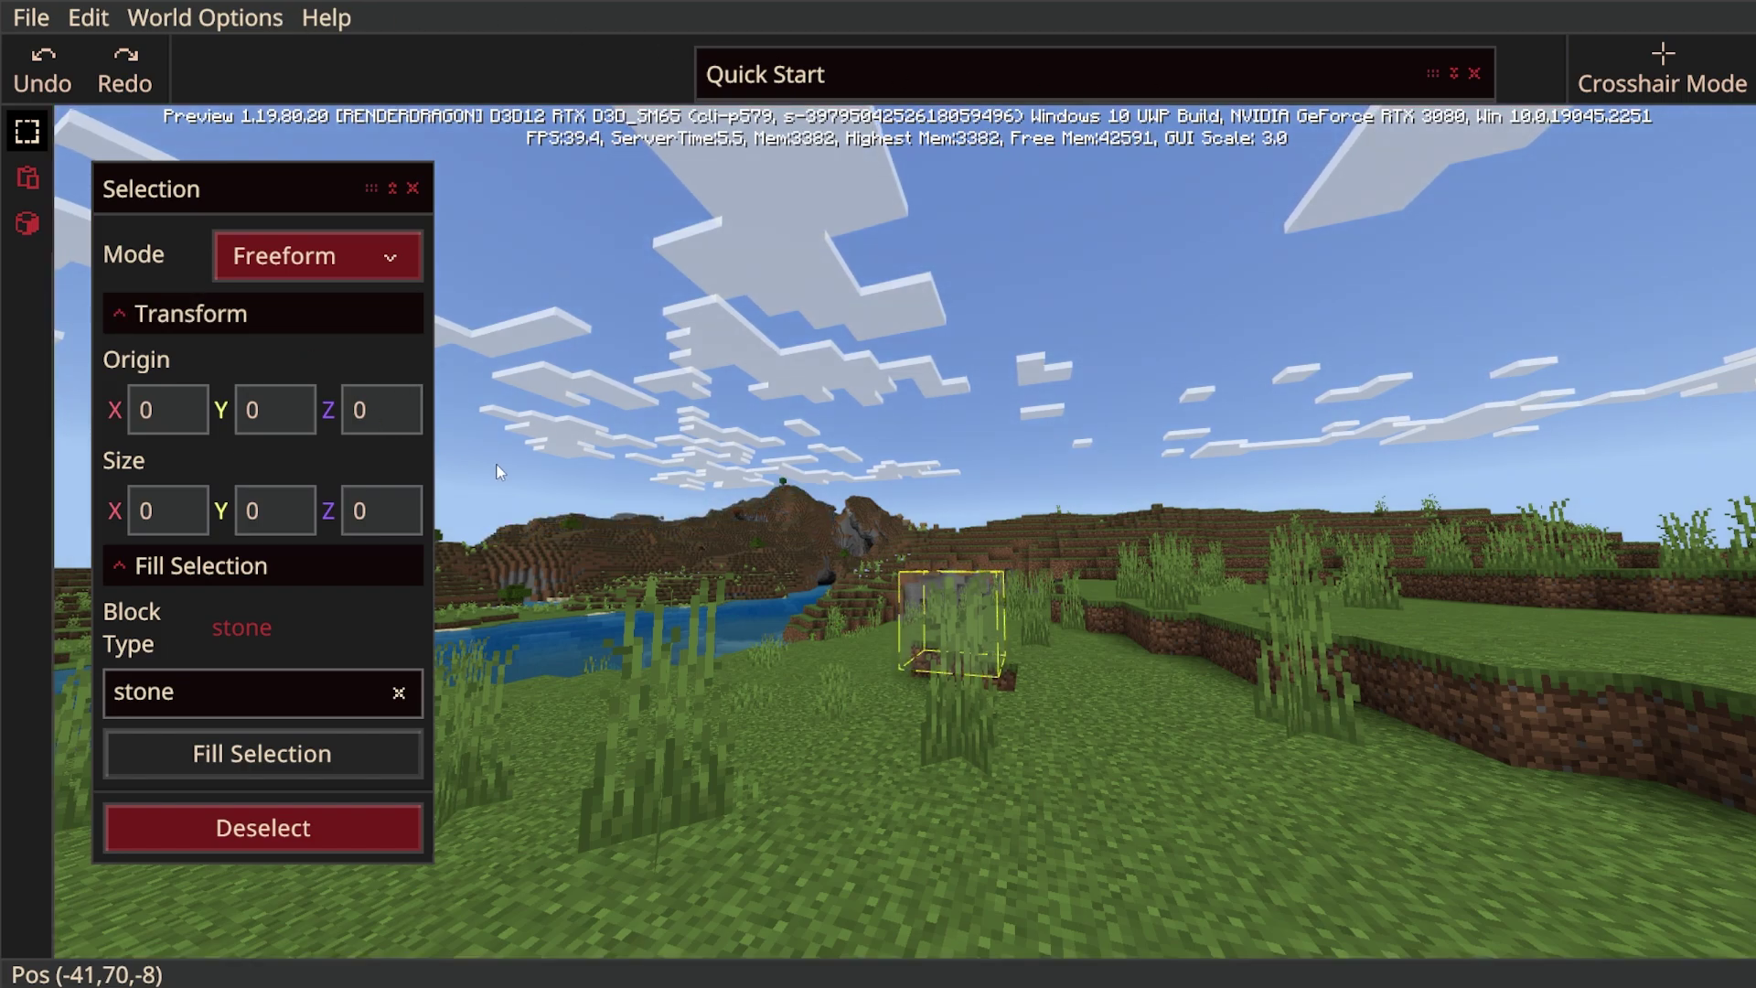
# Open the editor's UI settings and move their window clear of the Selection window.
pyautogui.click(33, 20)
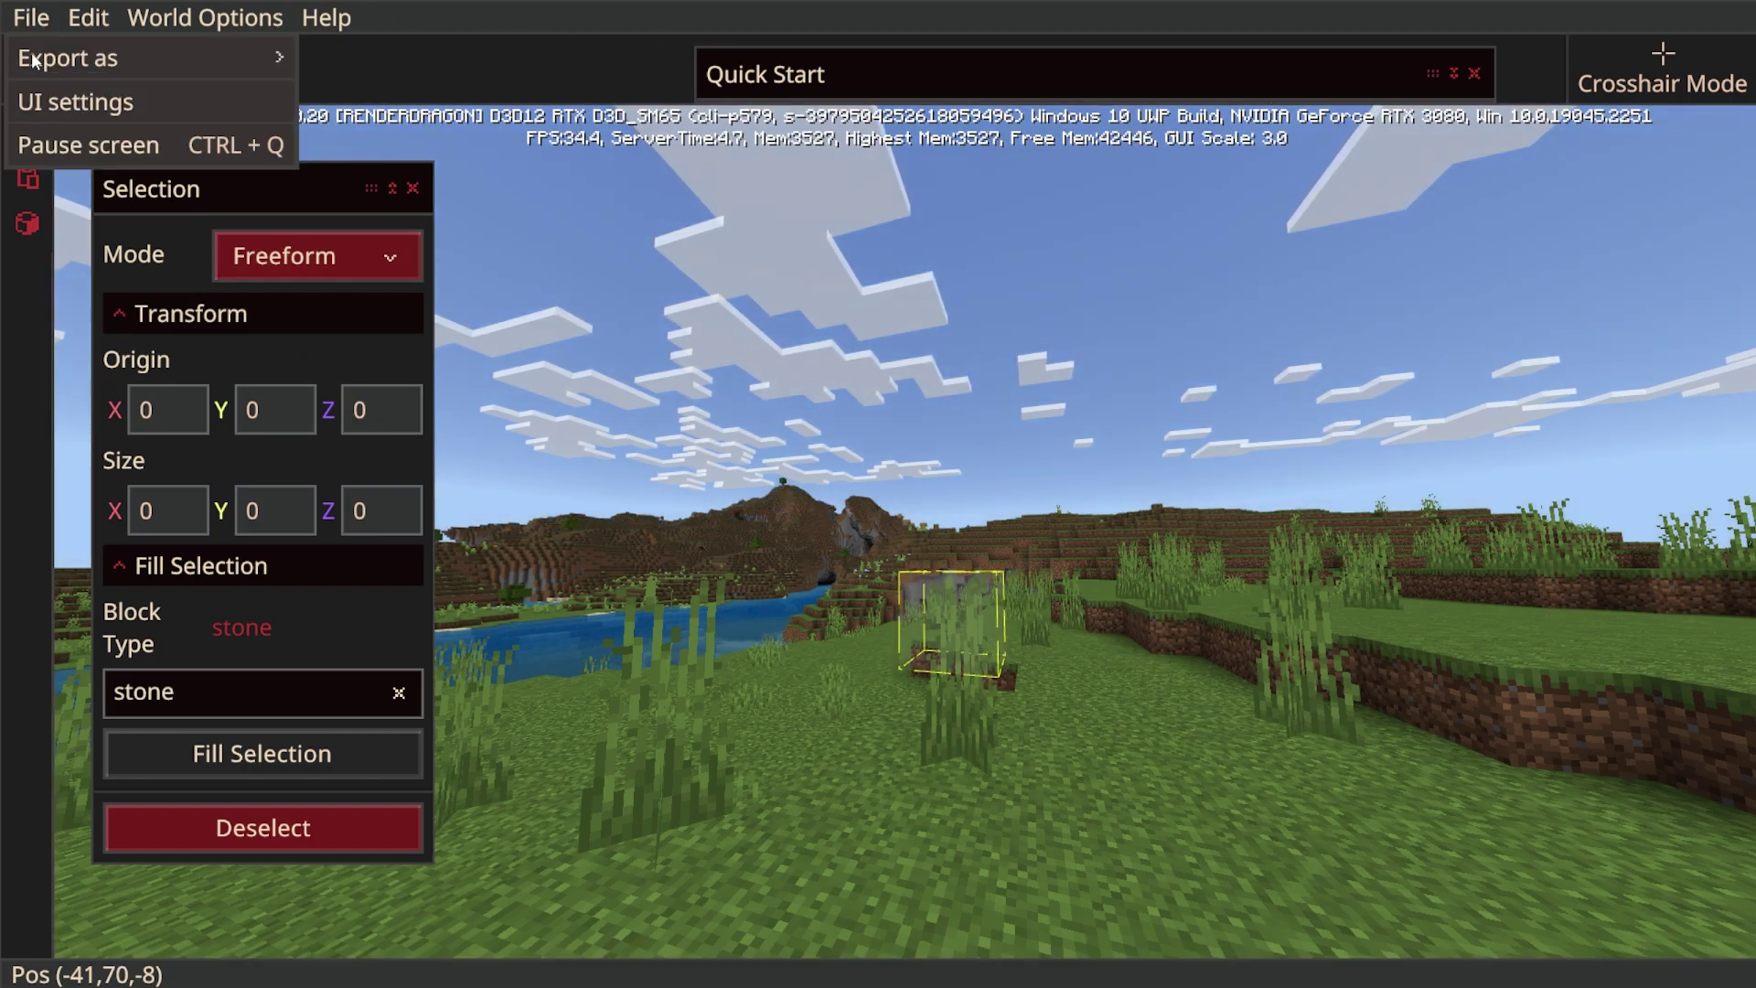
pyautogui.click(76, 104)
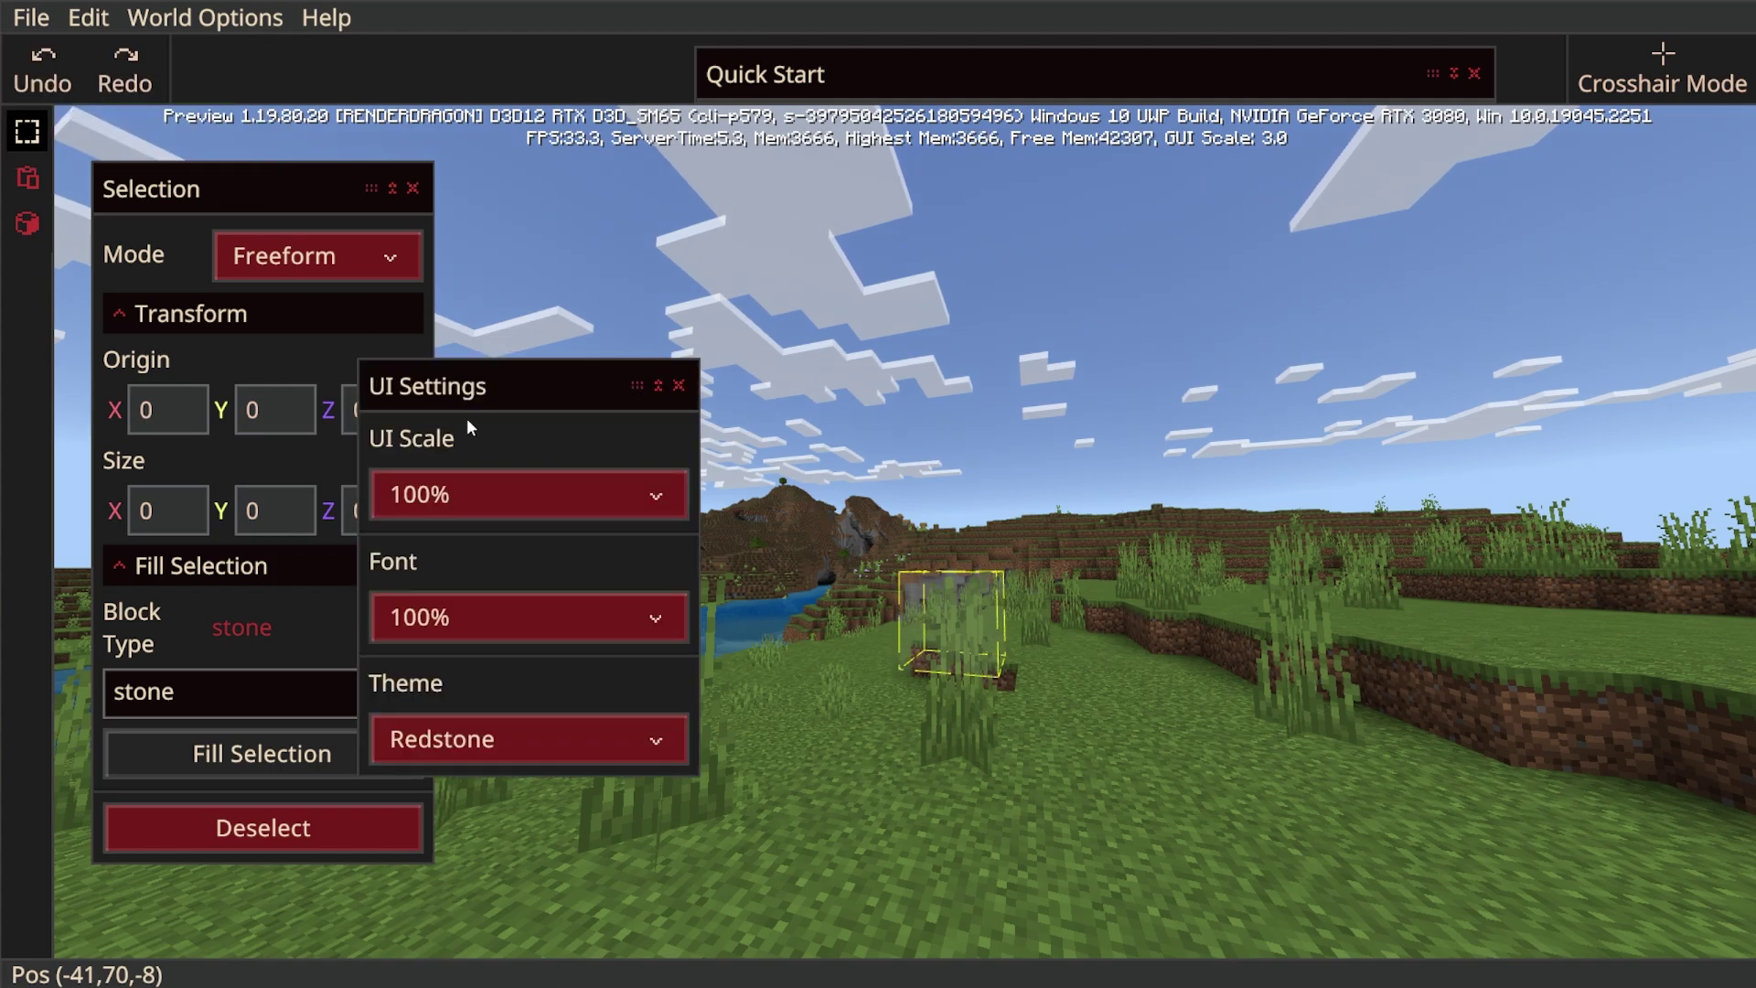
pyautogui.moveTo(469, 427); pyautogui.dragTo(584, 331)
# Try the Dark, Light, Redstone and High Contrast editor themes in turn and return to Redstone.
pyautogui.click(599, 640)
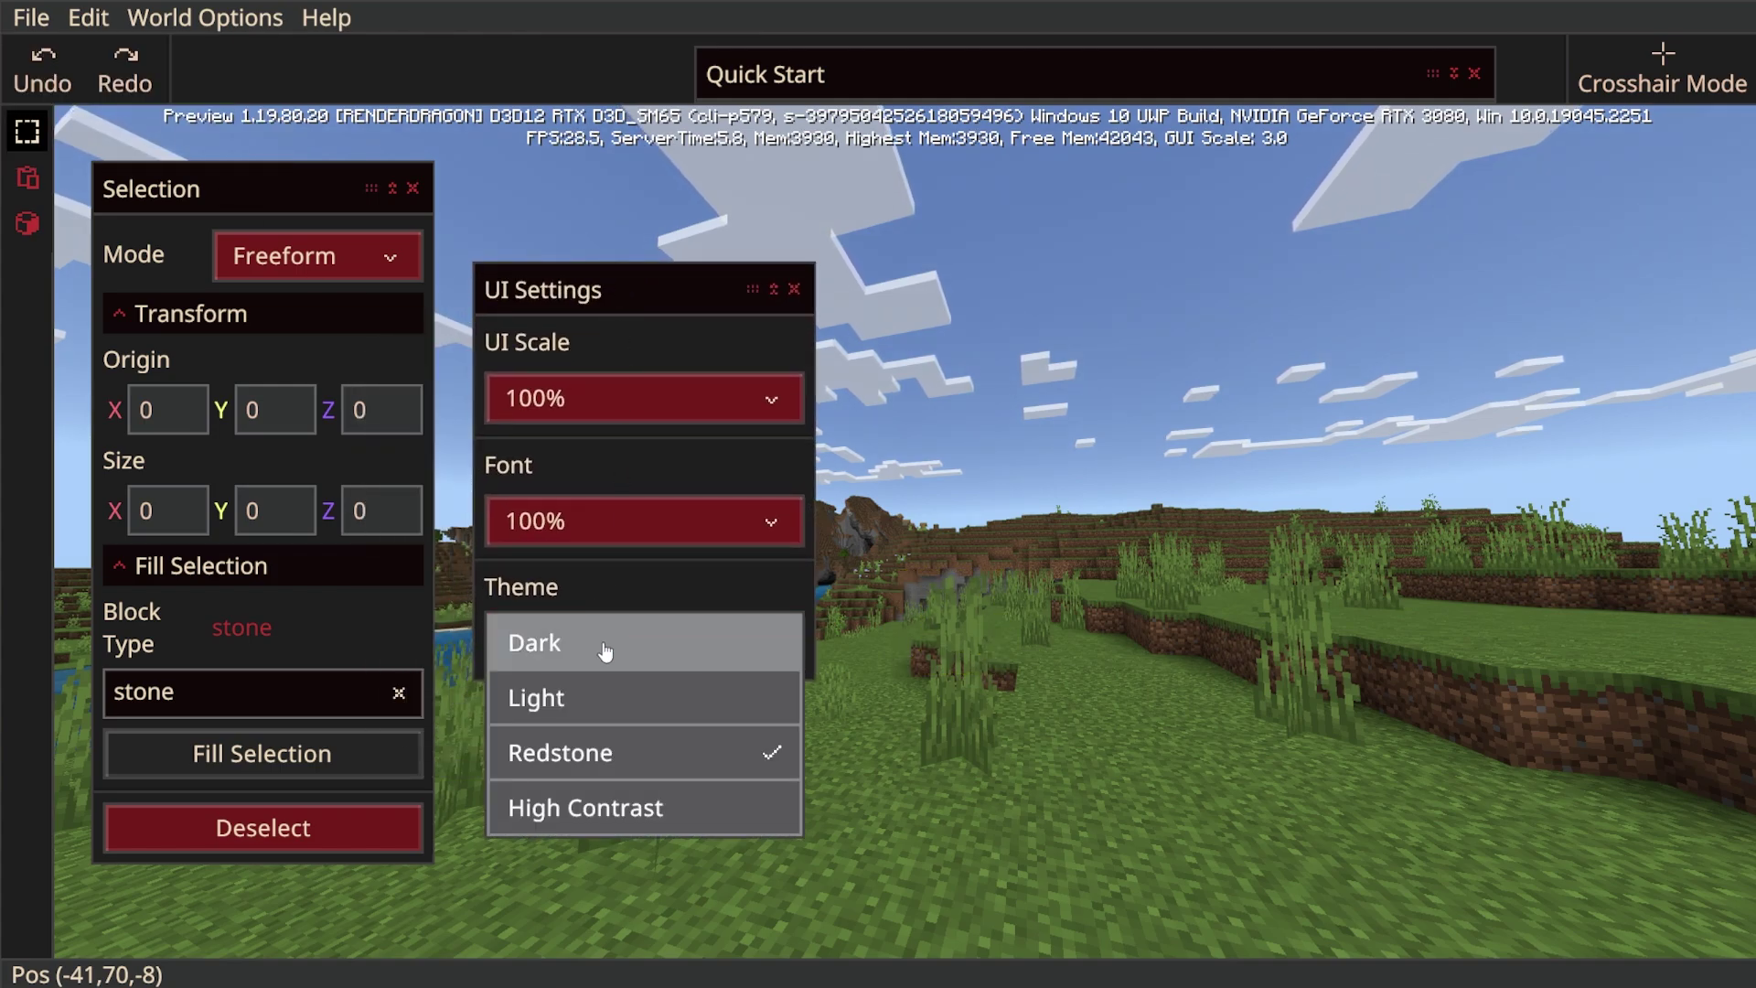
pyautogui.click(604, 650)
pyautogui.click(610, 658)
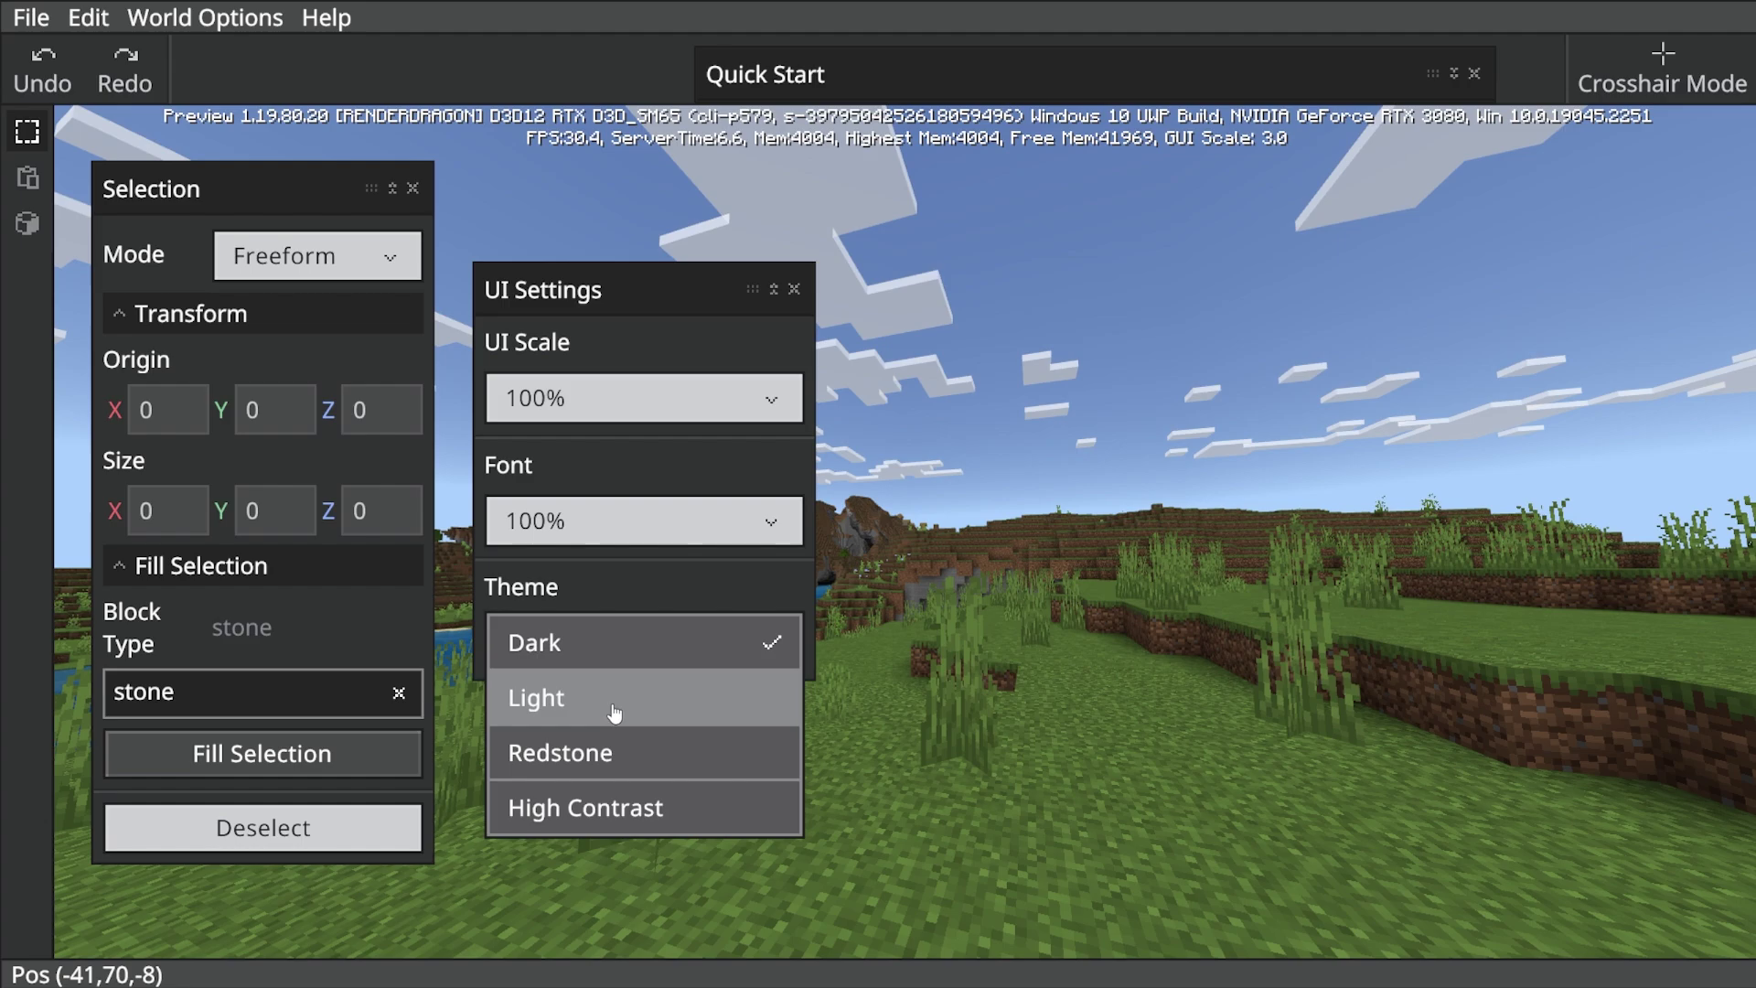
pyautogui.click(615, 712)
pyautogui.click(612, 659)
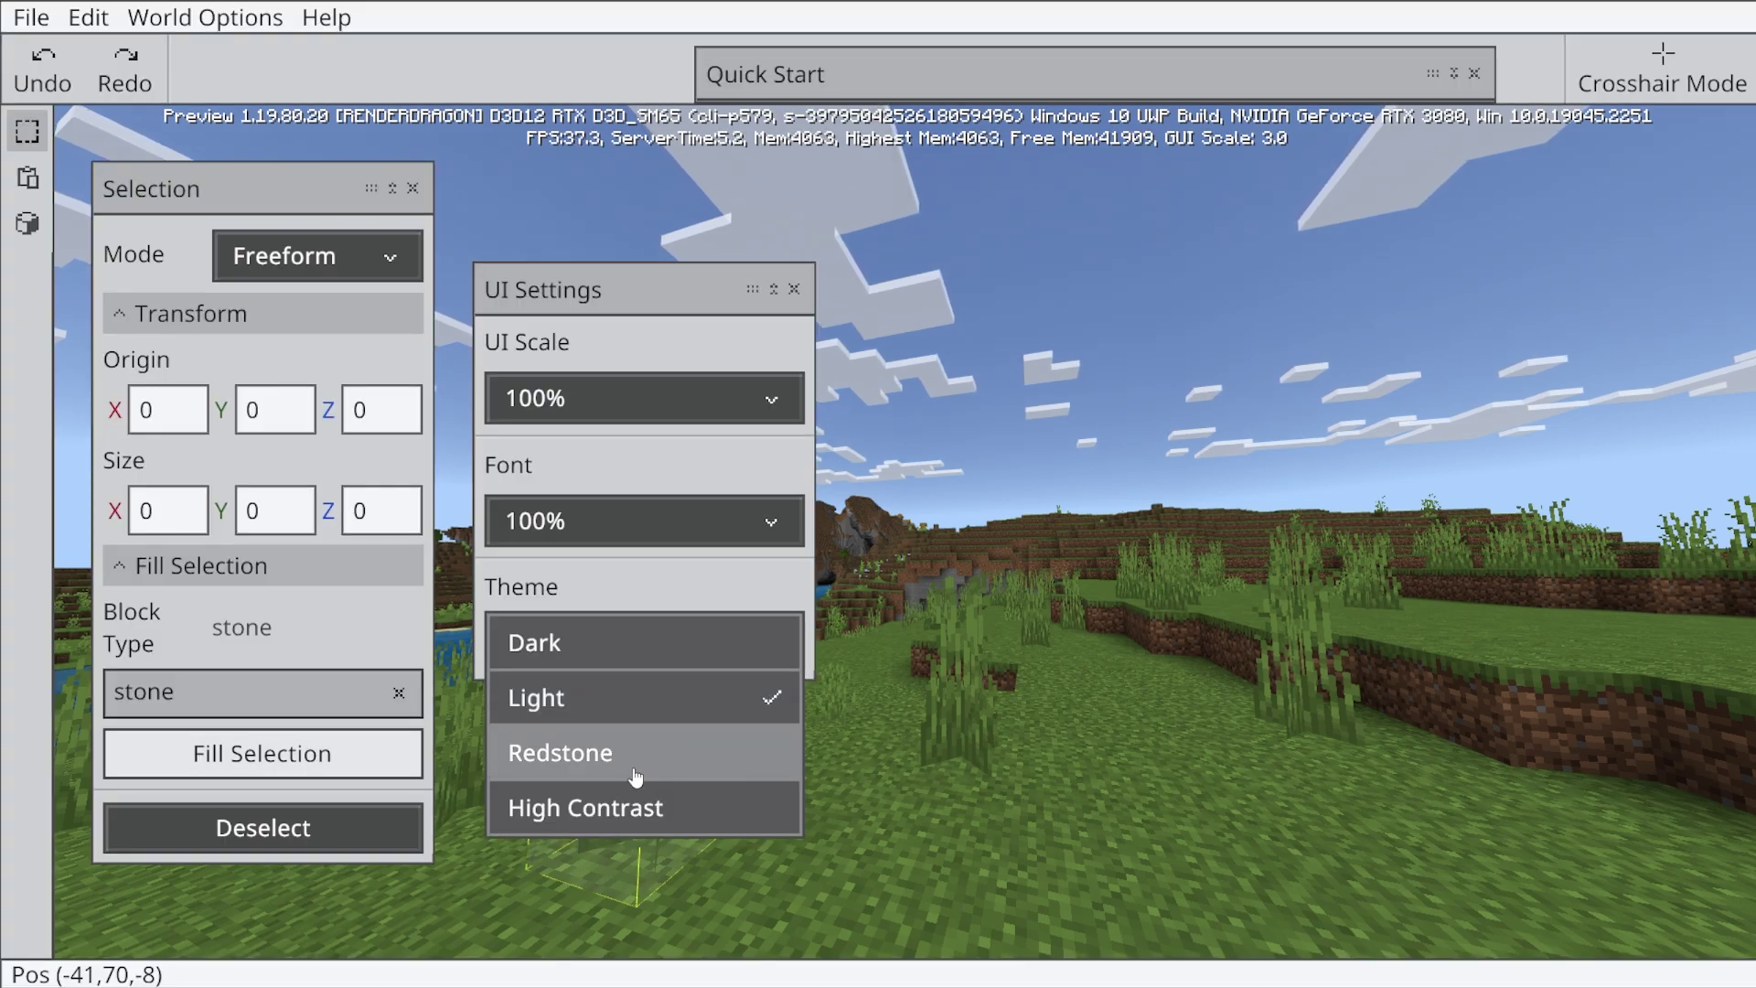
pyautogui.click(635, 773)
pyautogui.click(621, 647)
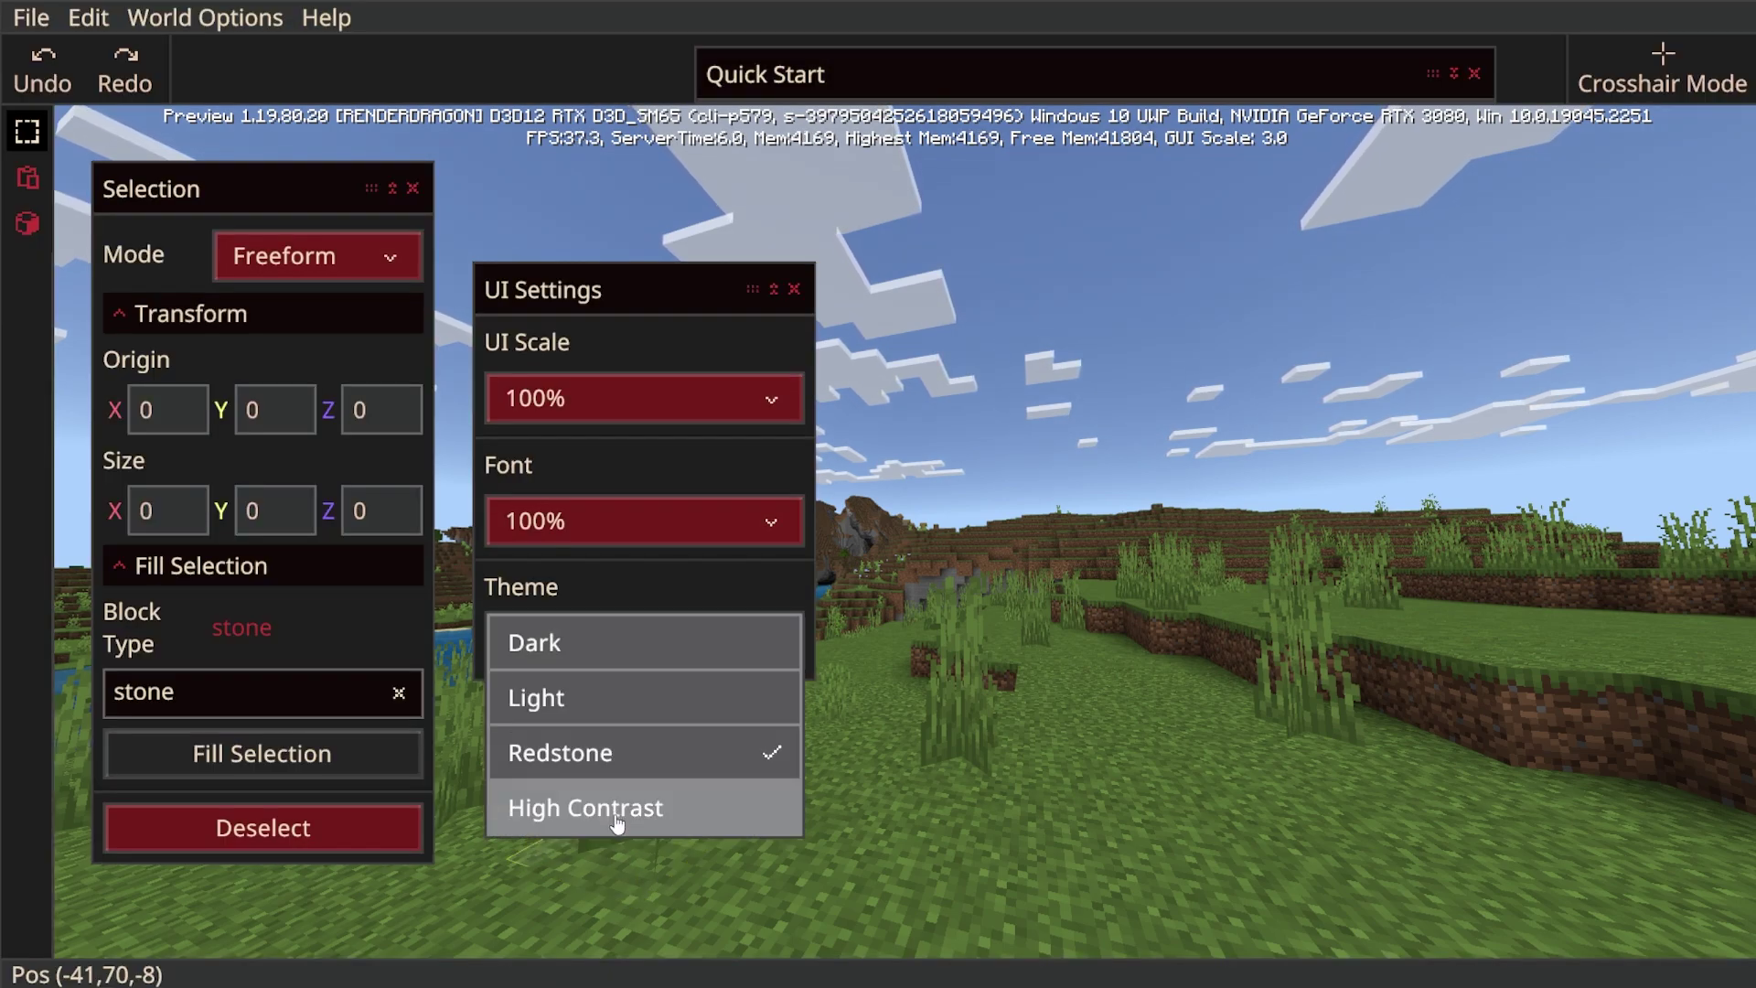
pyautogui.click(619, 814)
pyautogui.click(619, 646)
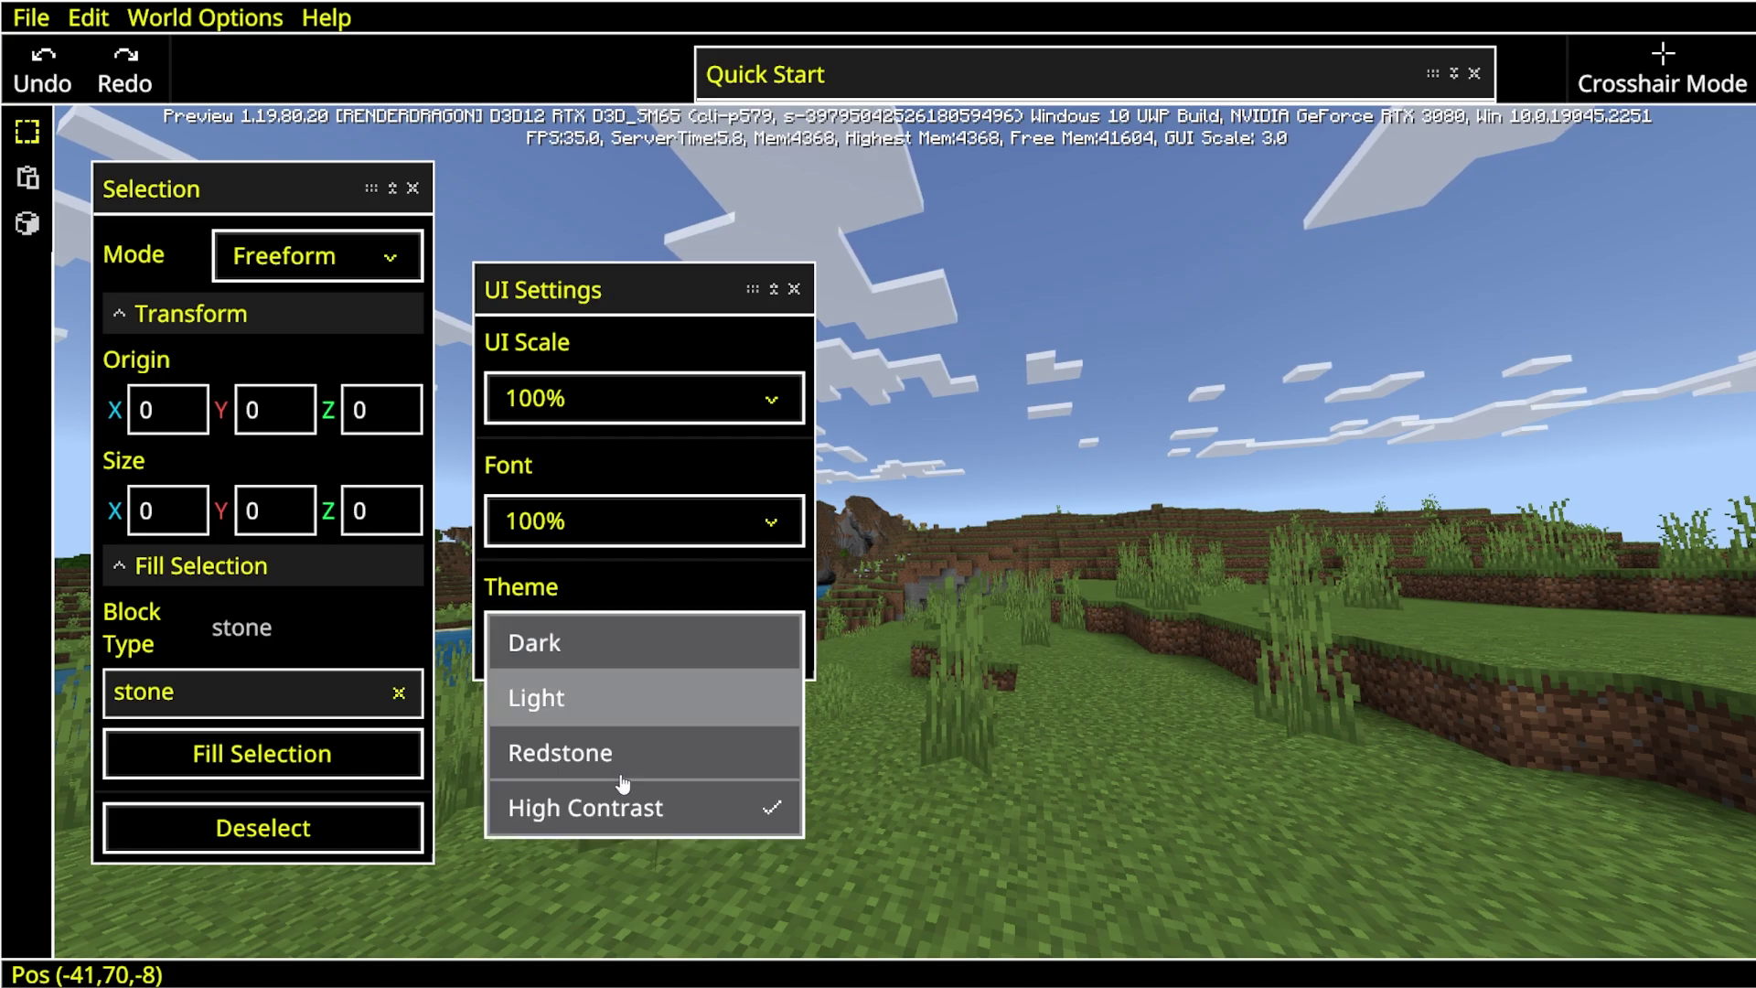
pyautogui.click(618, 756)
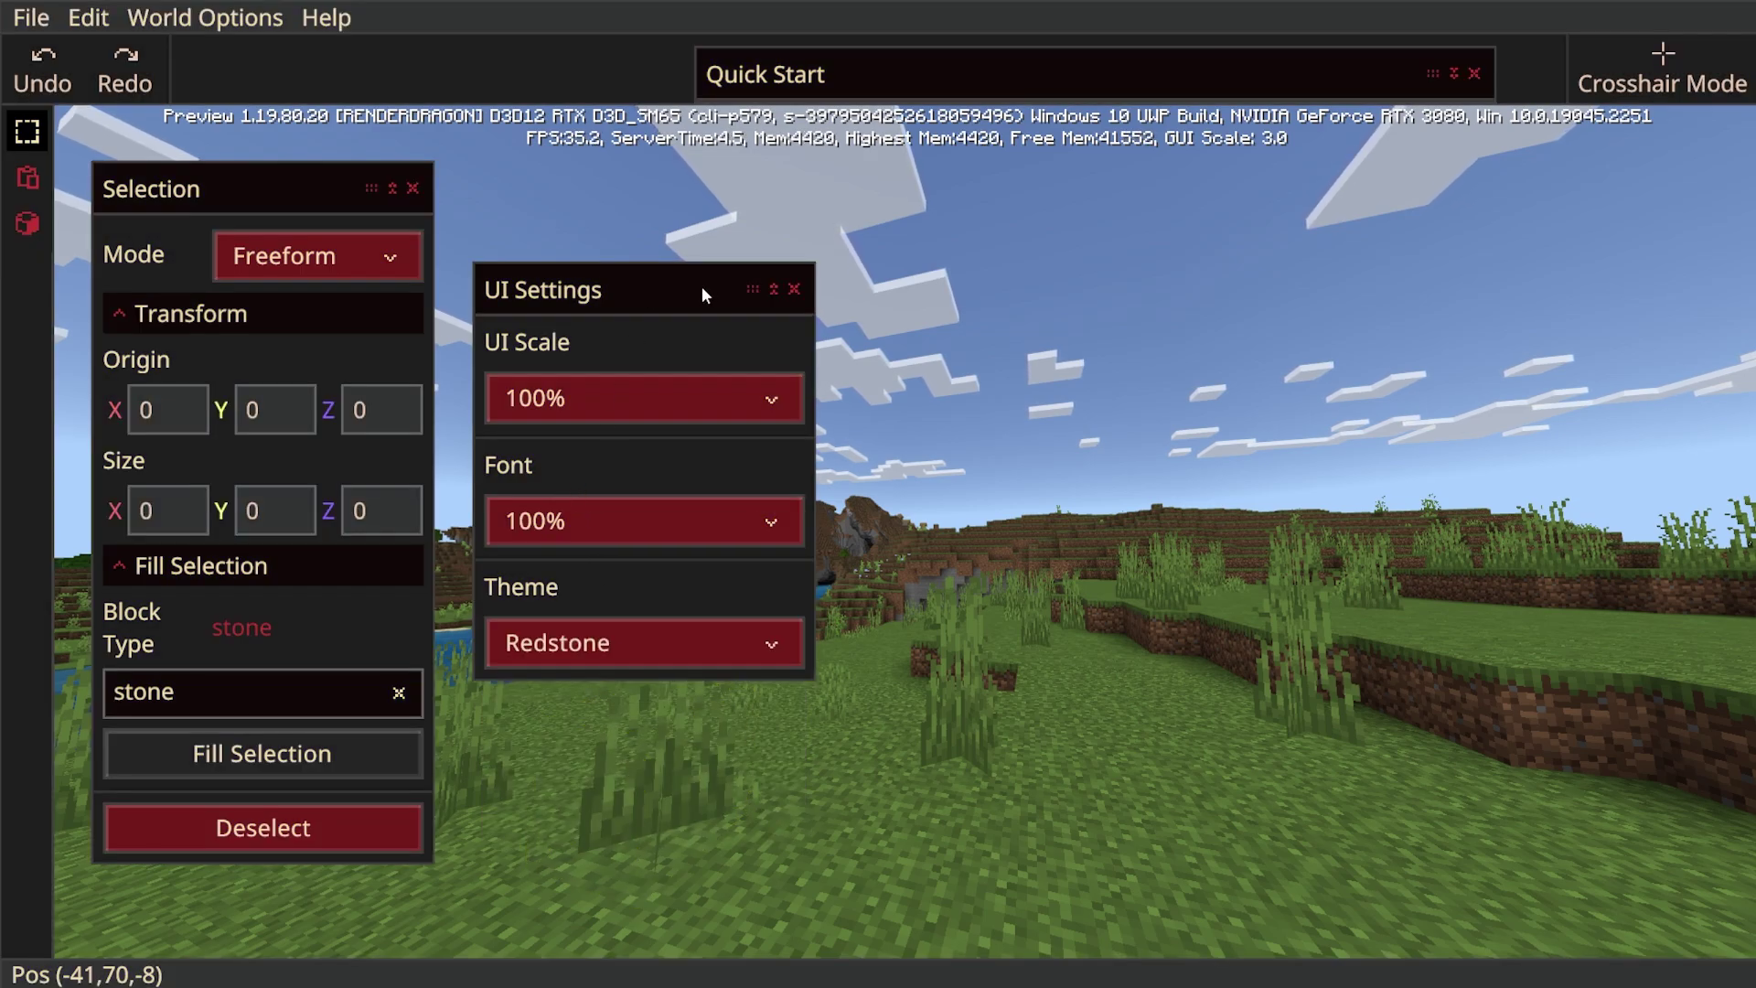
# Shift the UI Settings window toward the Selection window and try the UI scale at 25%, 100%, 75% and 50%.
pyautogui.moveTo(702, 288); pyautogui.dragTo(627, 296)
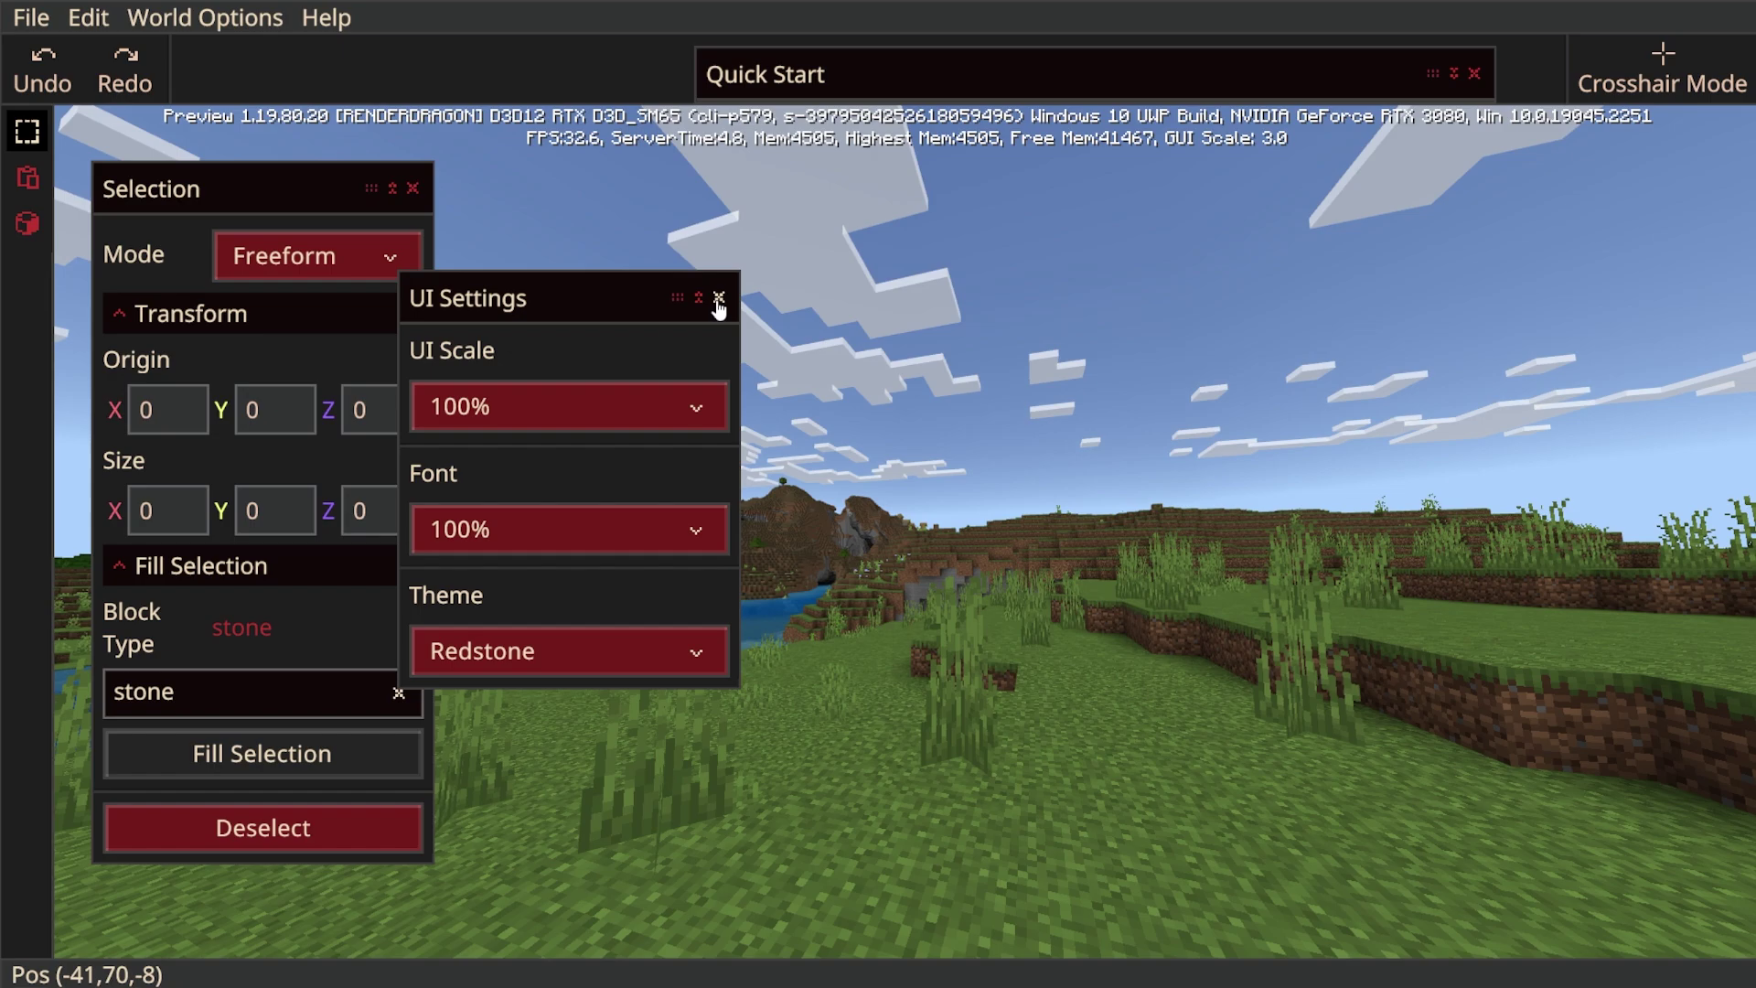
pyautogui.click(697, 413)
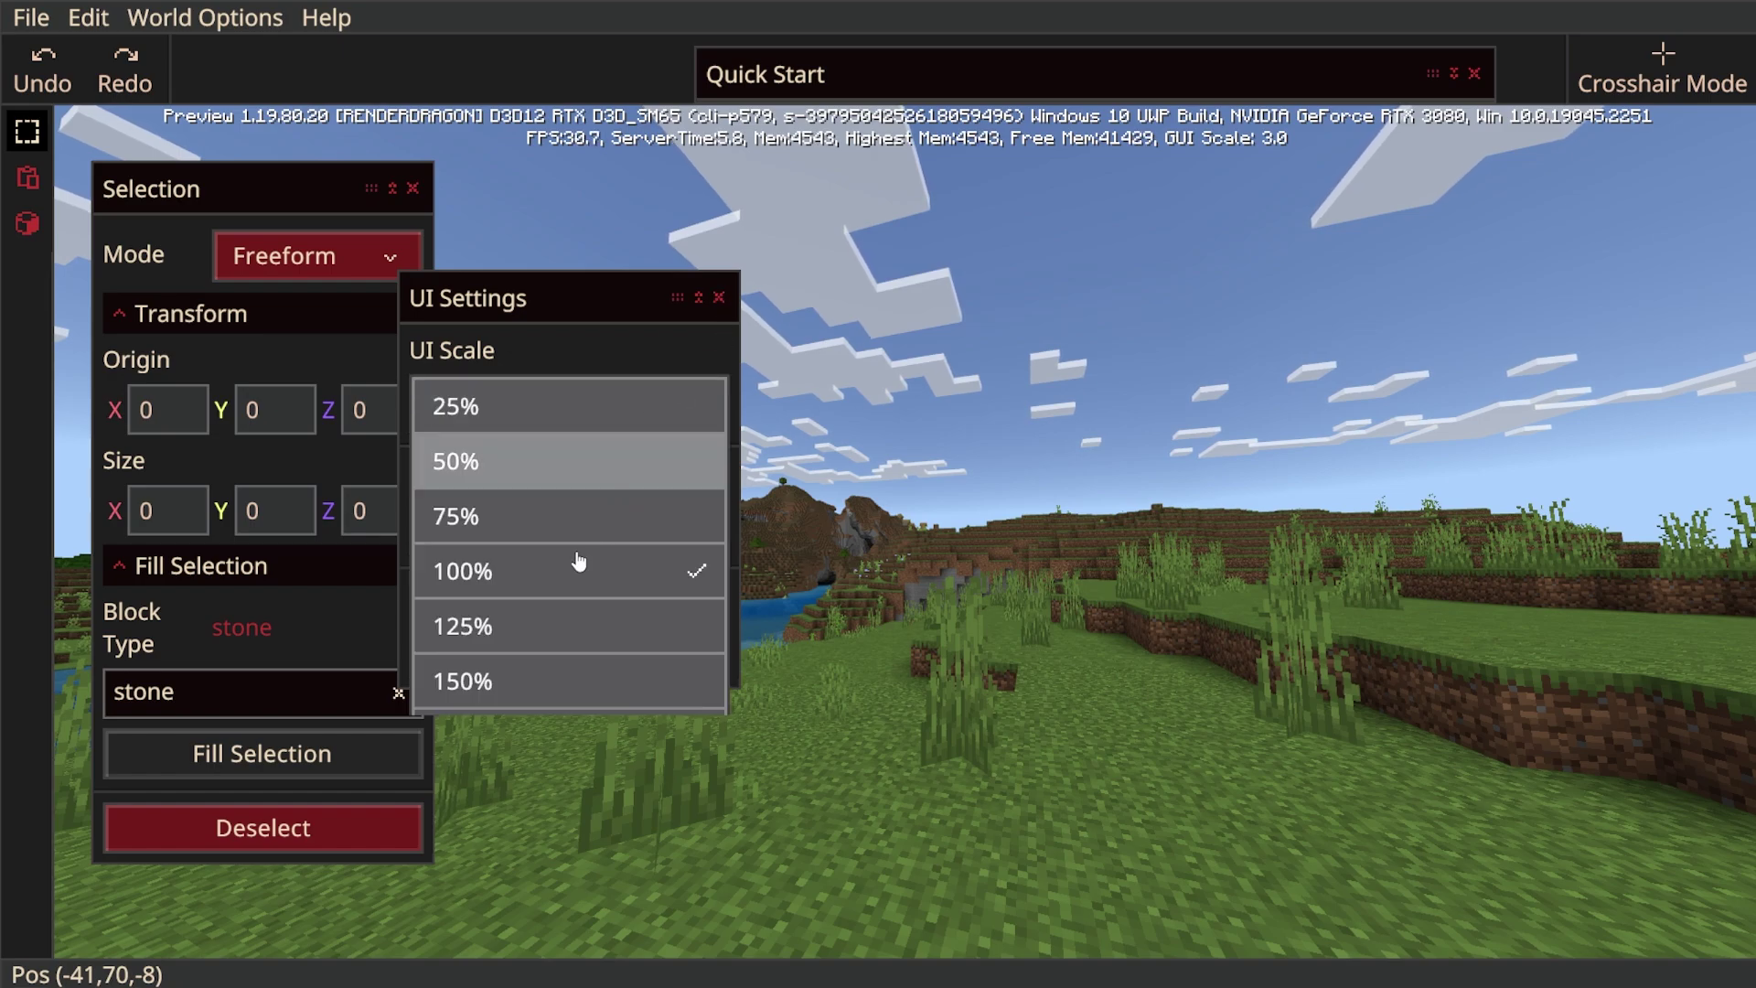
pyautogui.click(575, 416)
pyautogui.click(453, 324)
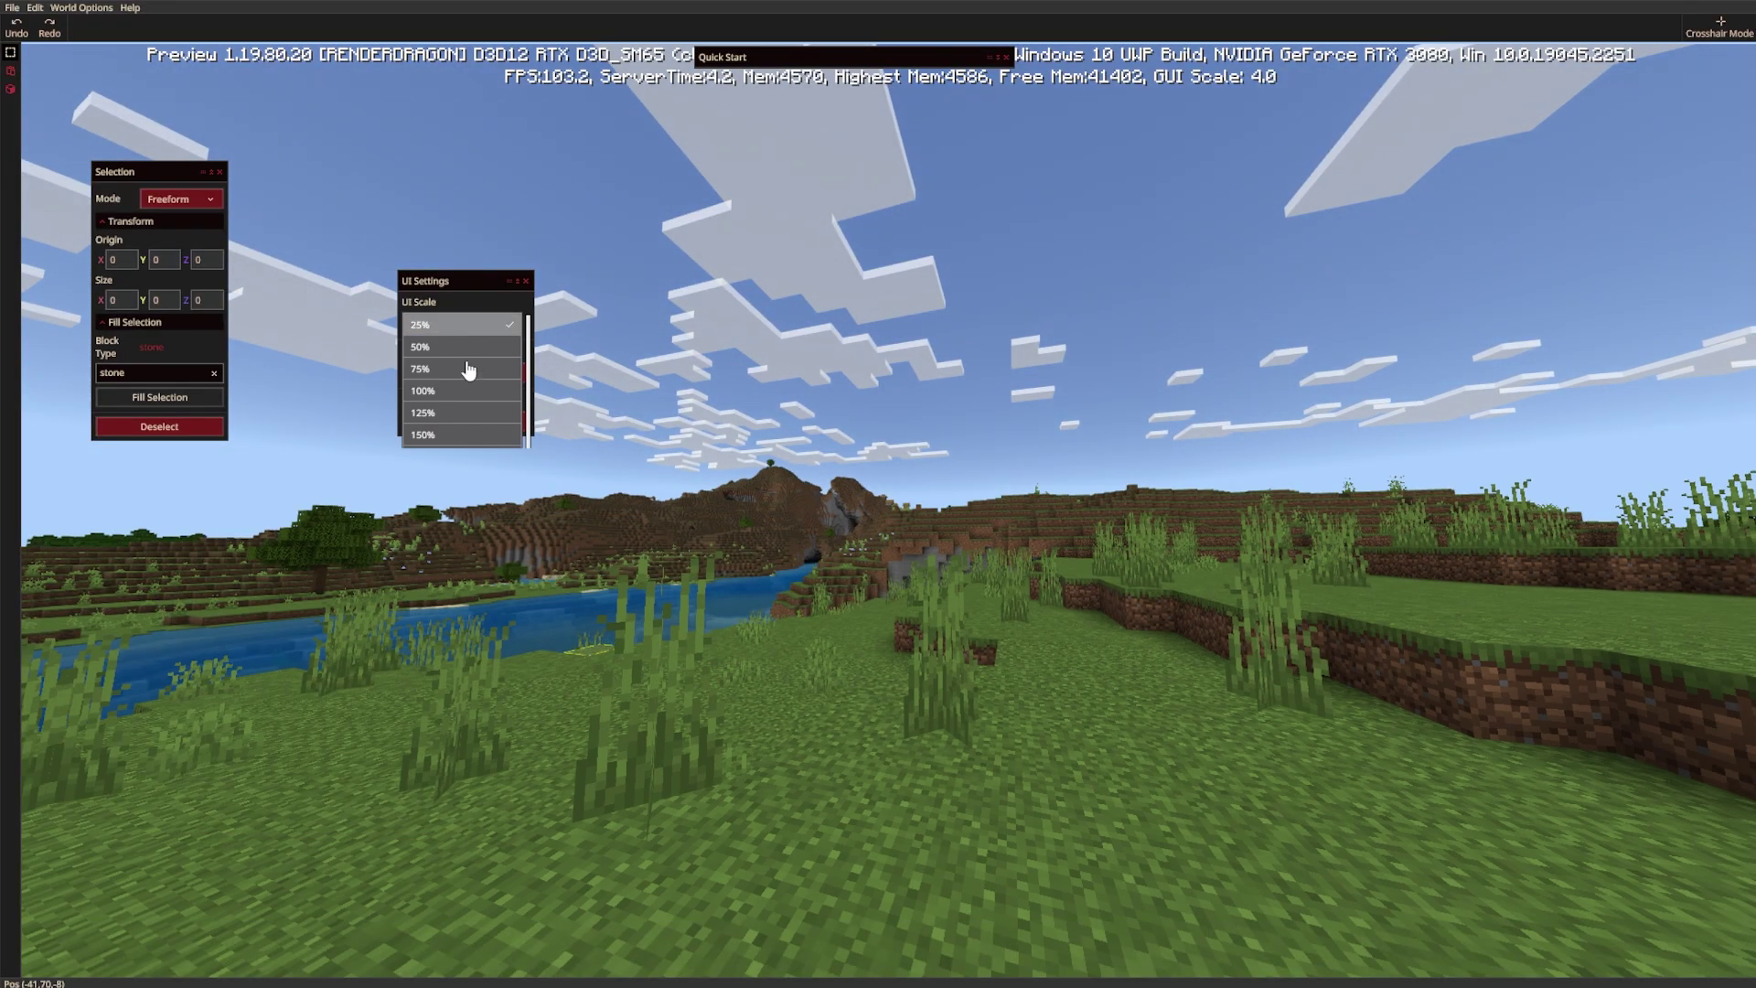
pyautogui.click(471, 389)
pyautogui.click(503, 408)
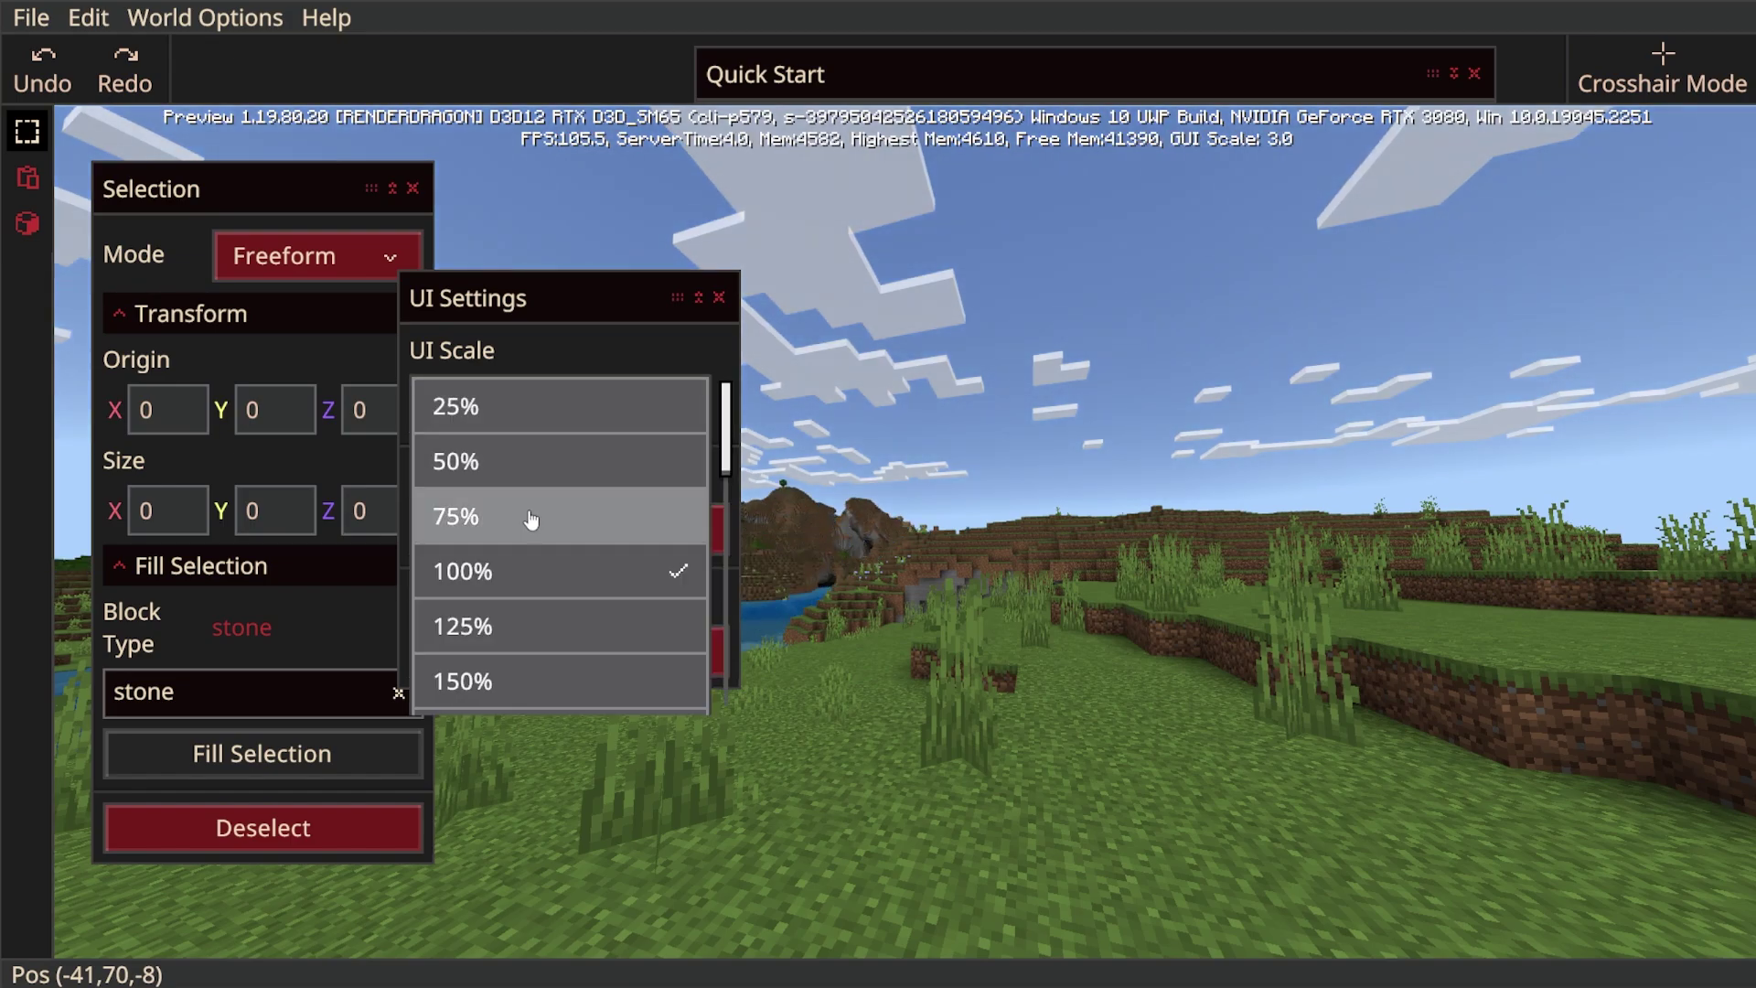
pyautogui.click(532, 519)
pyautogui.click(509, 384)
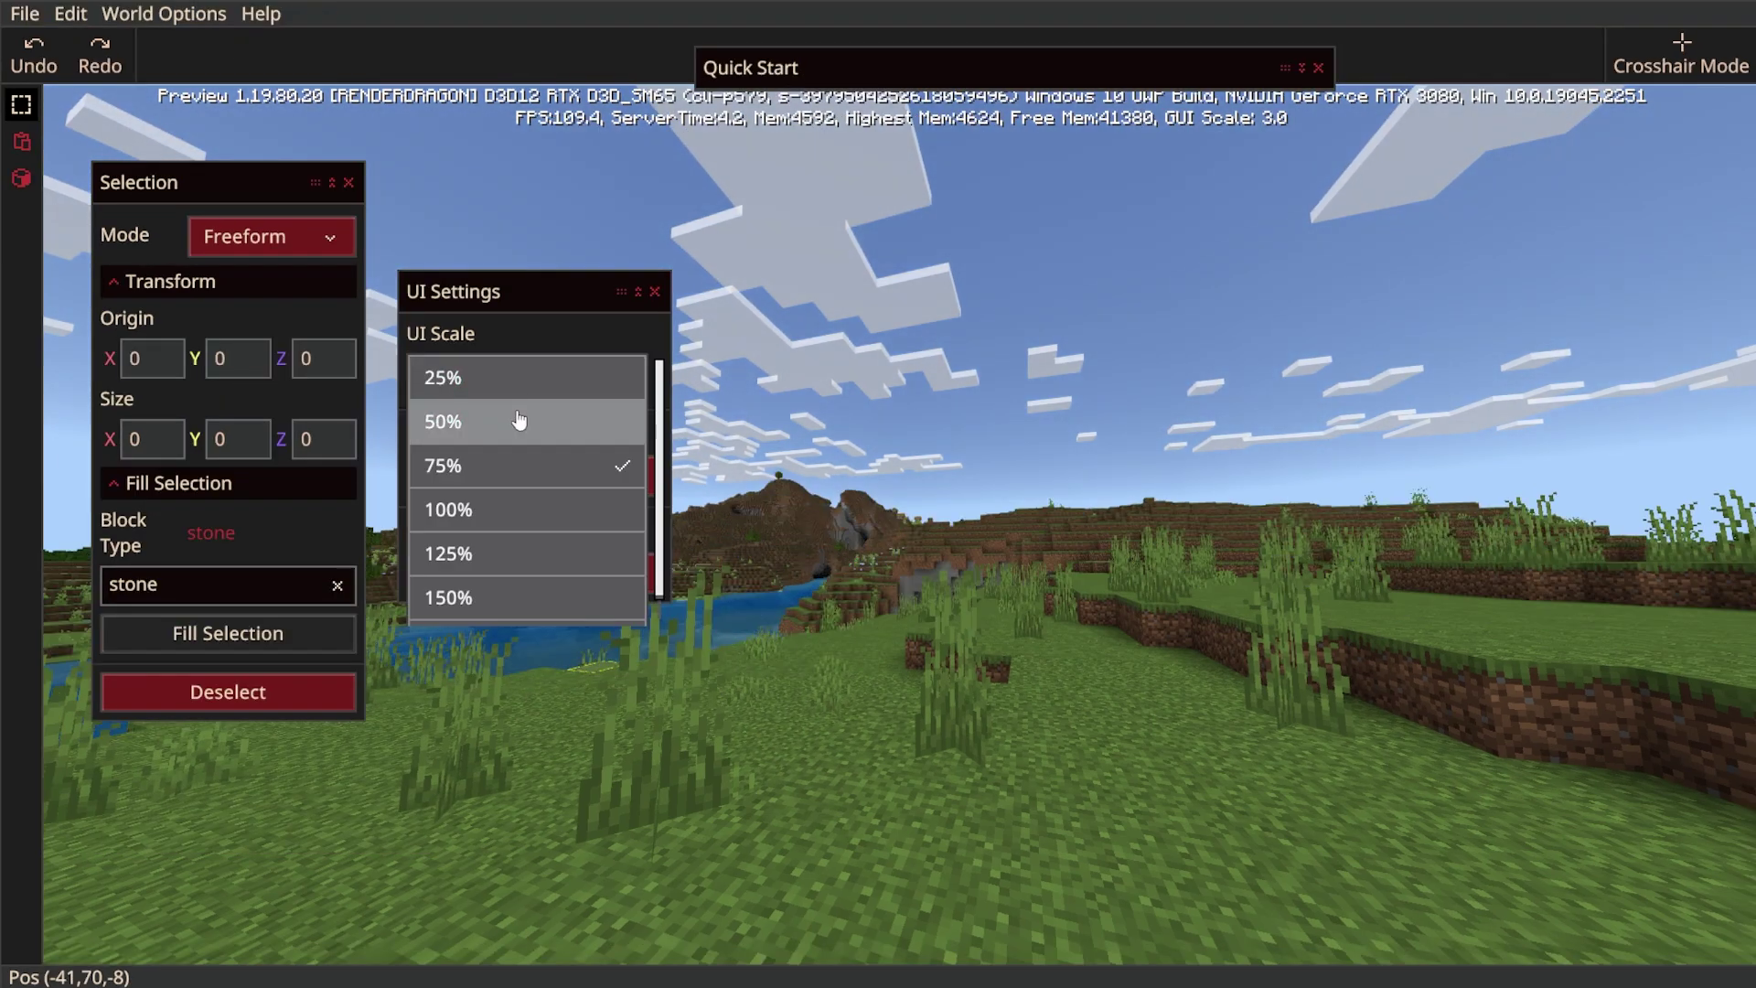
pyautogui.click(513, 420)
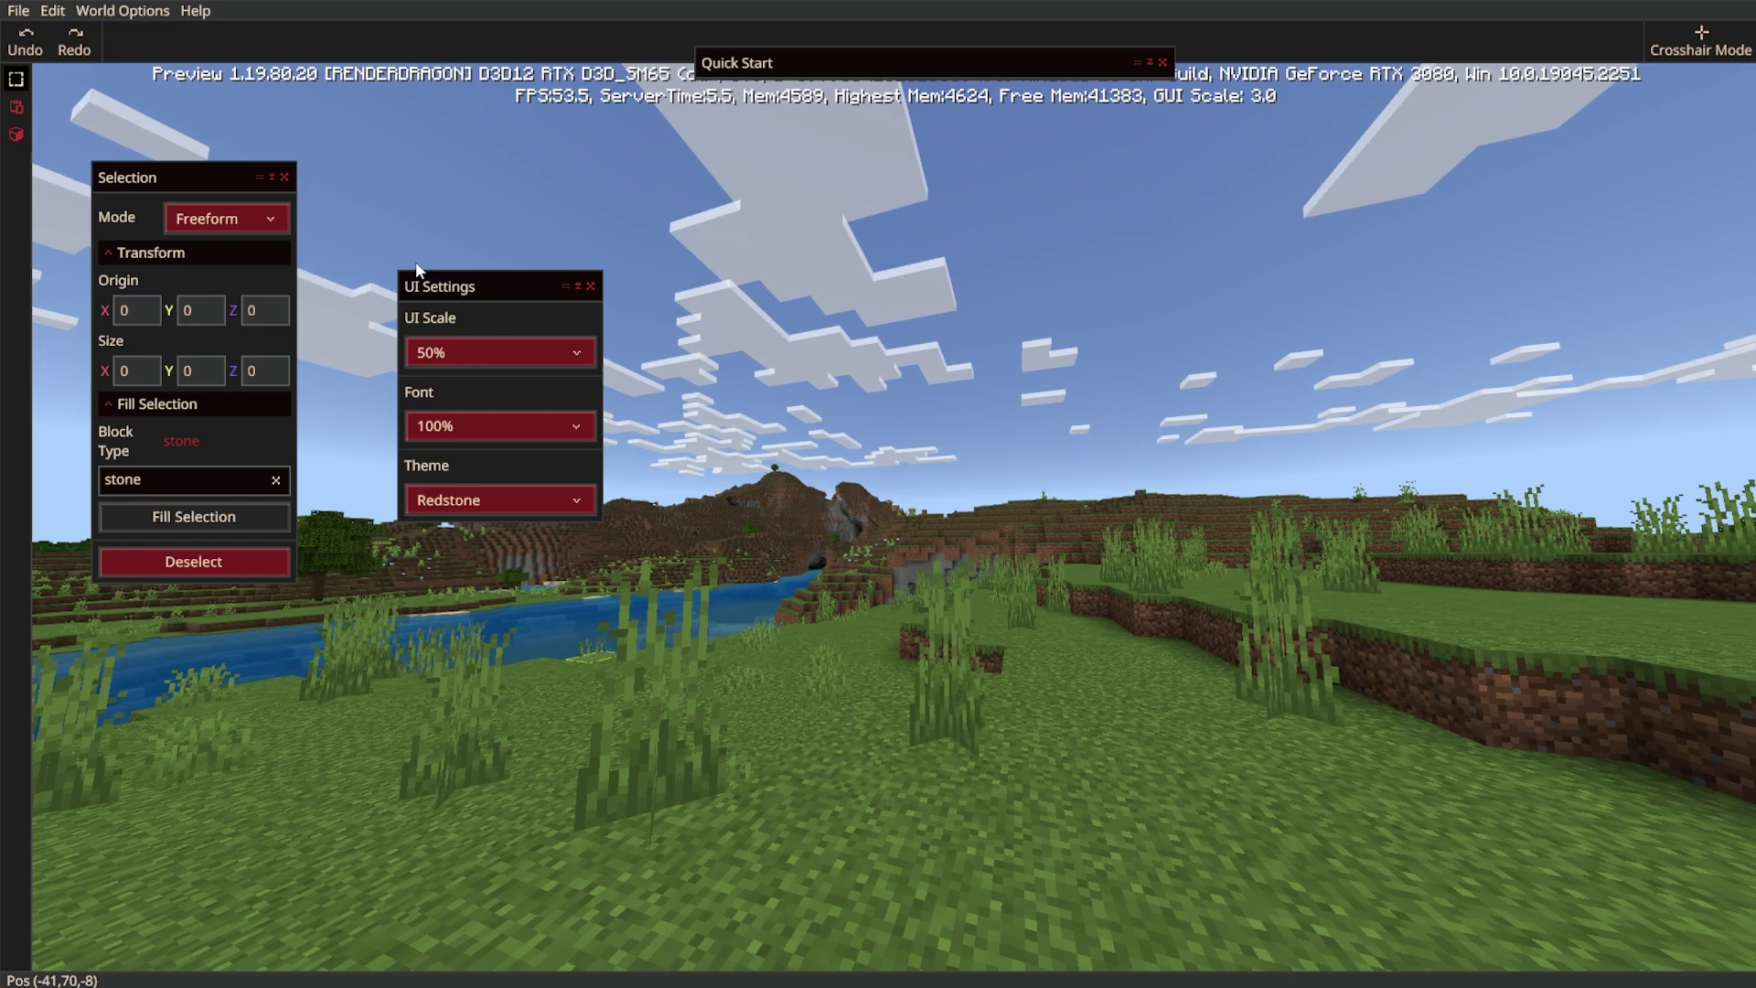
# Move the Selection window into the viewport corner next to the toolrail and set the UI scale to 100%.
pyautogui.moveTo(134, 177); pyautogui.dragTo(75, 86)
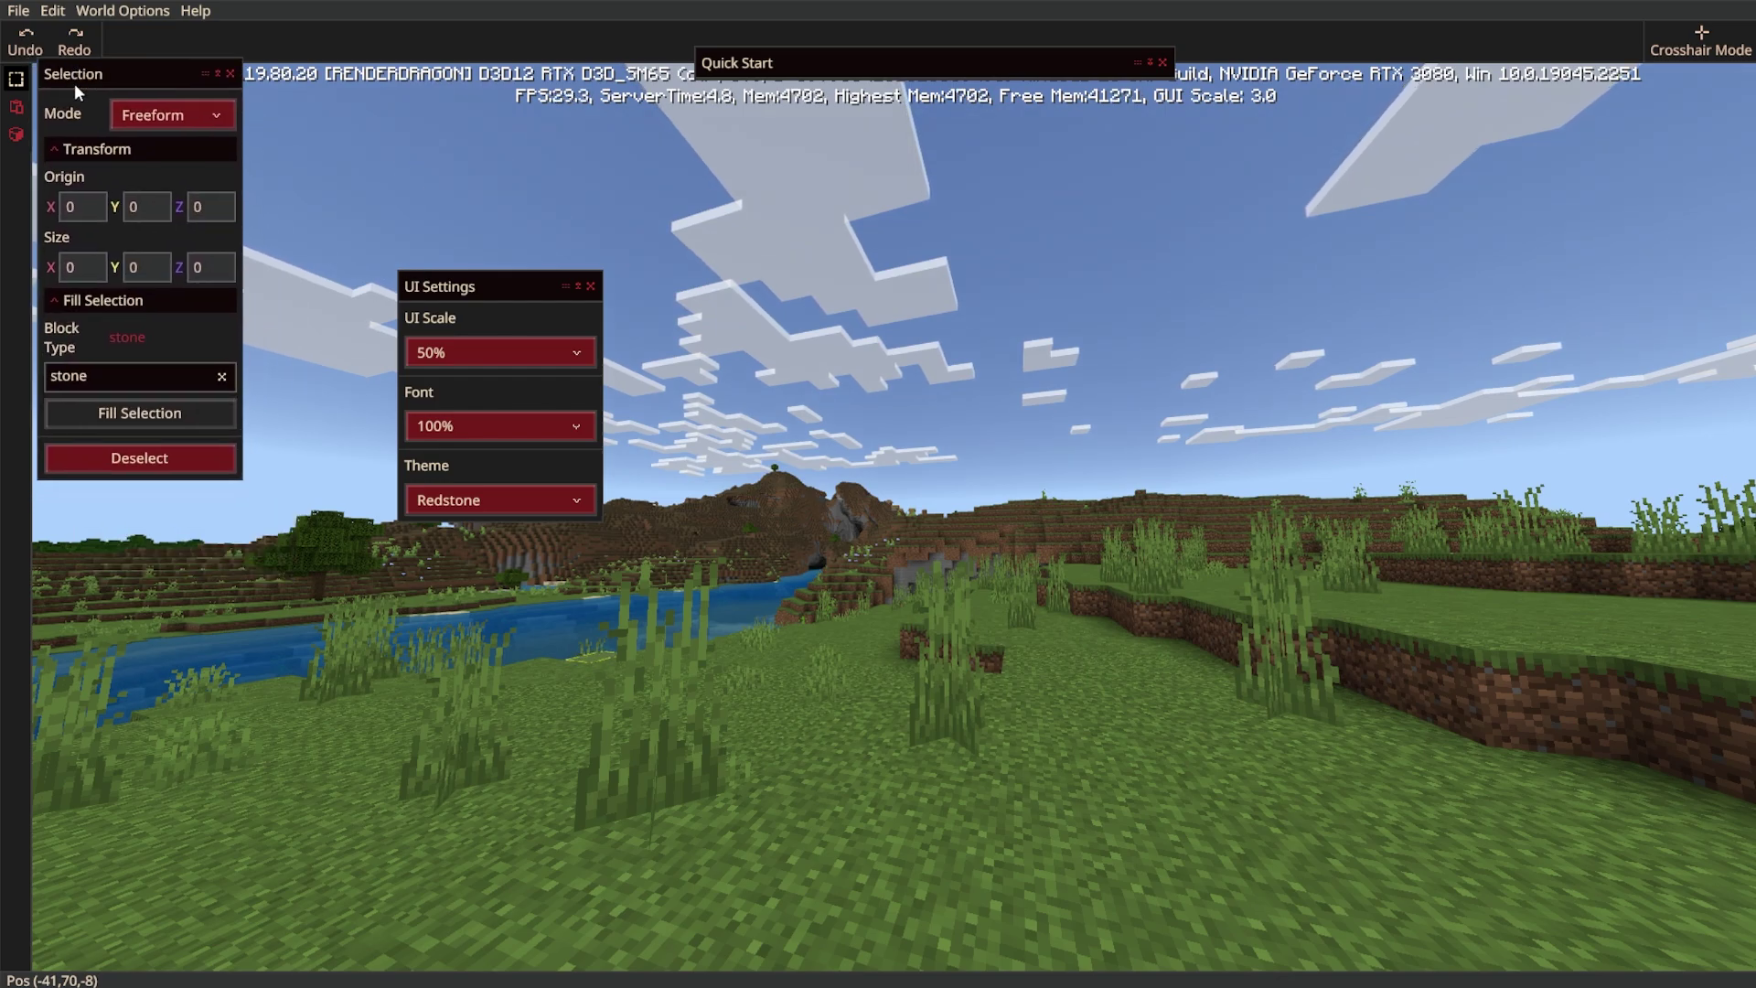
pyautogui.click(473, 346)
pyautogui.click(485, 462)
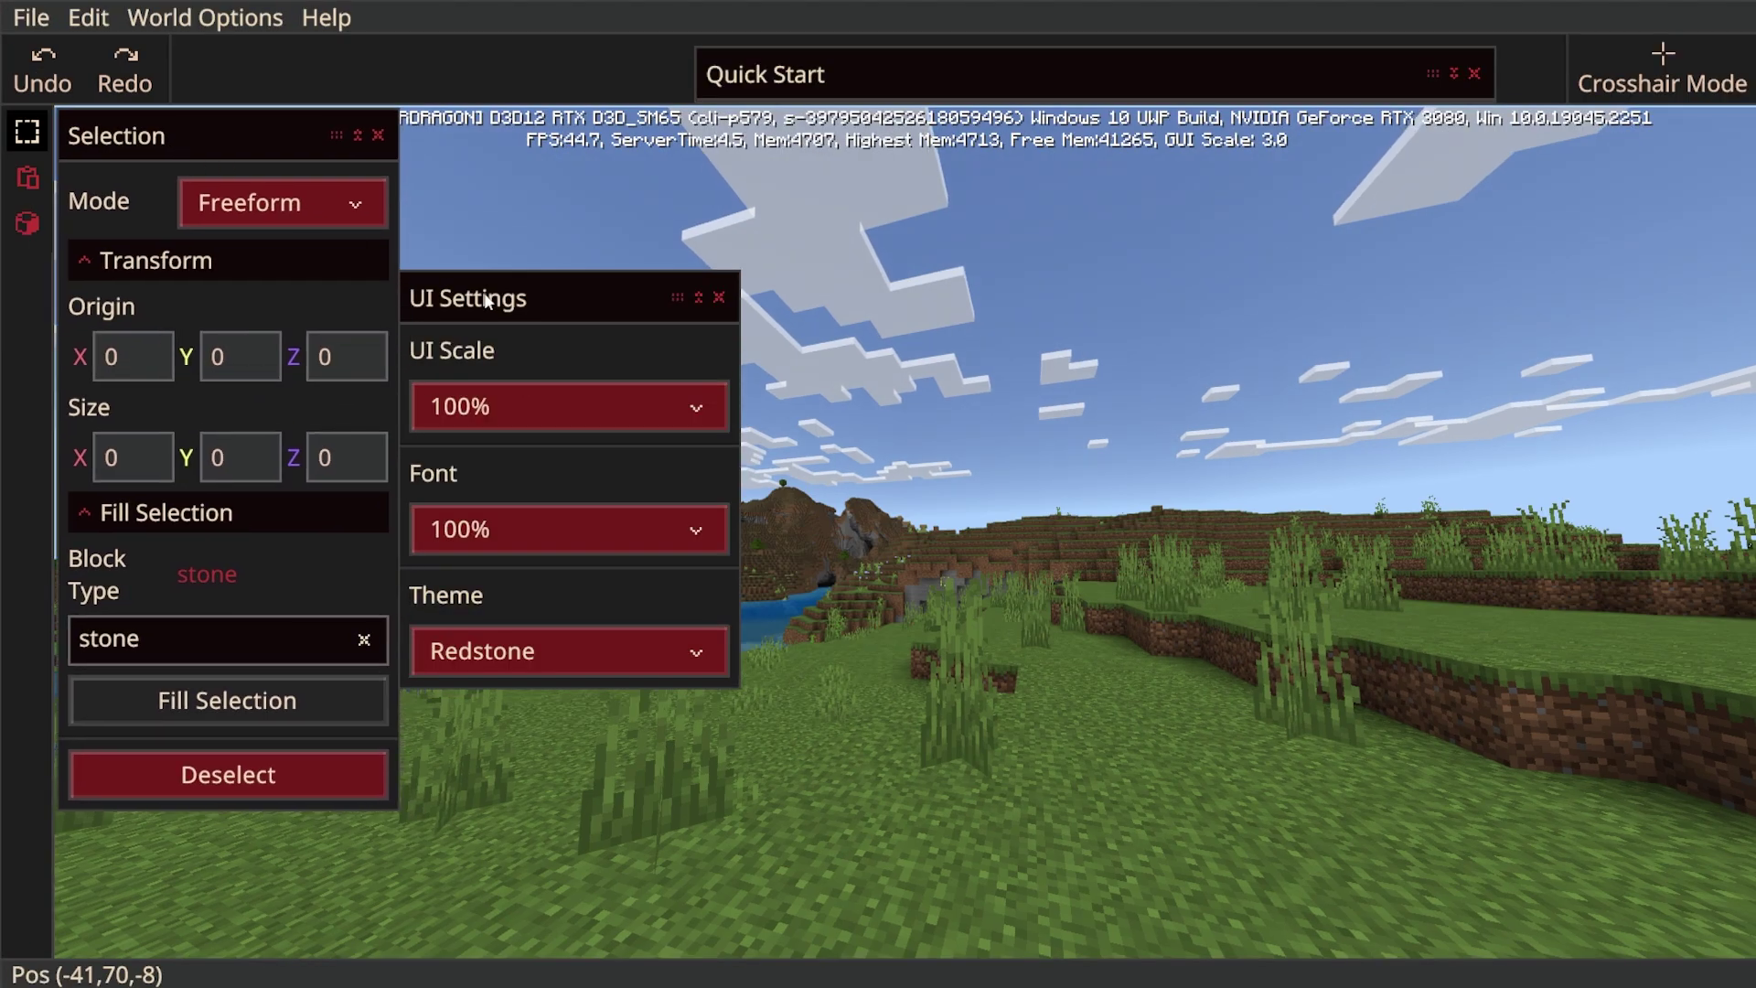
# Nudge the UI Settings window away from the Selection window and close it.
pyautogui.moveTo(487, 302); pyautogui.dragTo(497, 298)
pyautogui.click(561, 380)
pyautogui.click(620, 349)
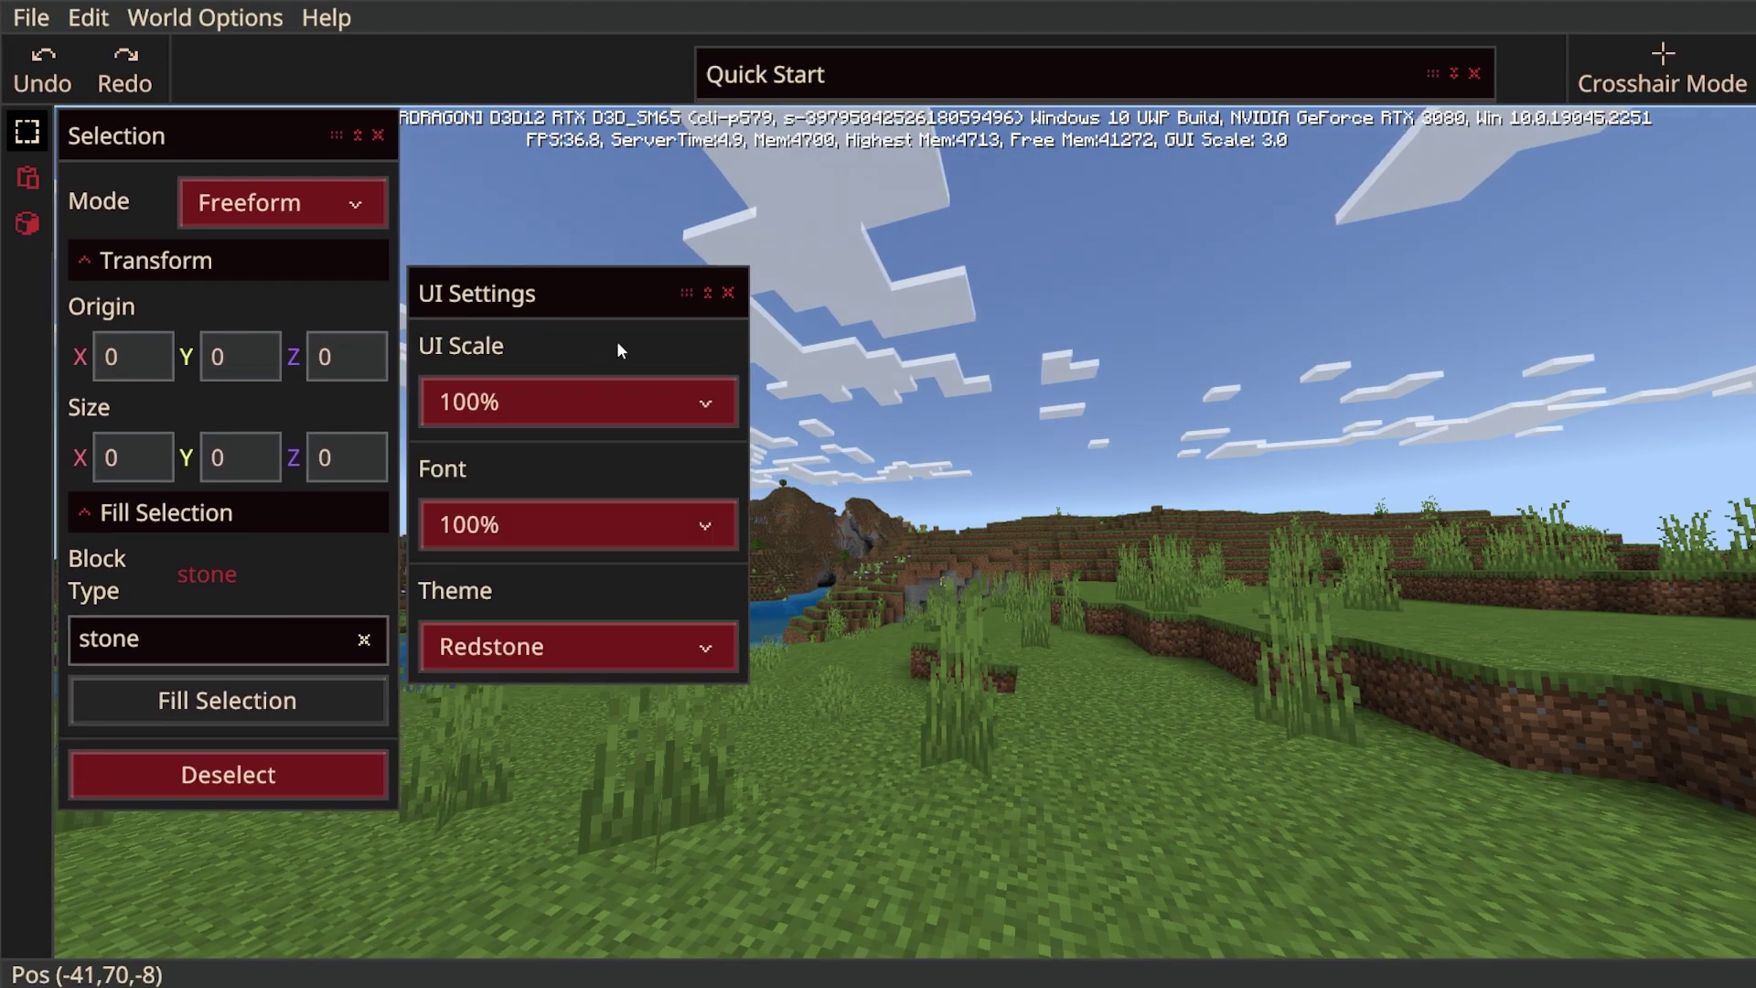
pyautogui.click(729, 294)
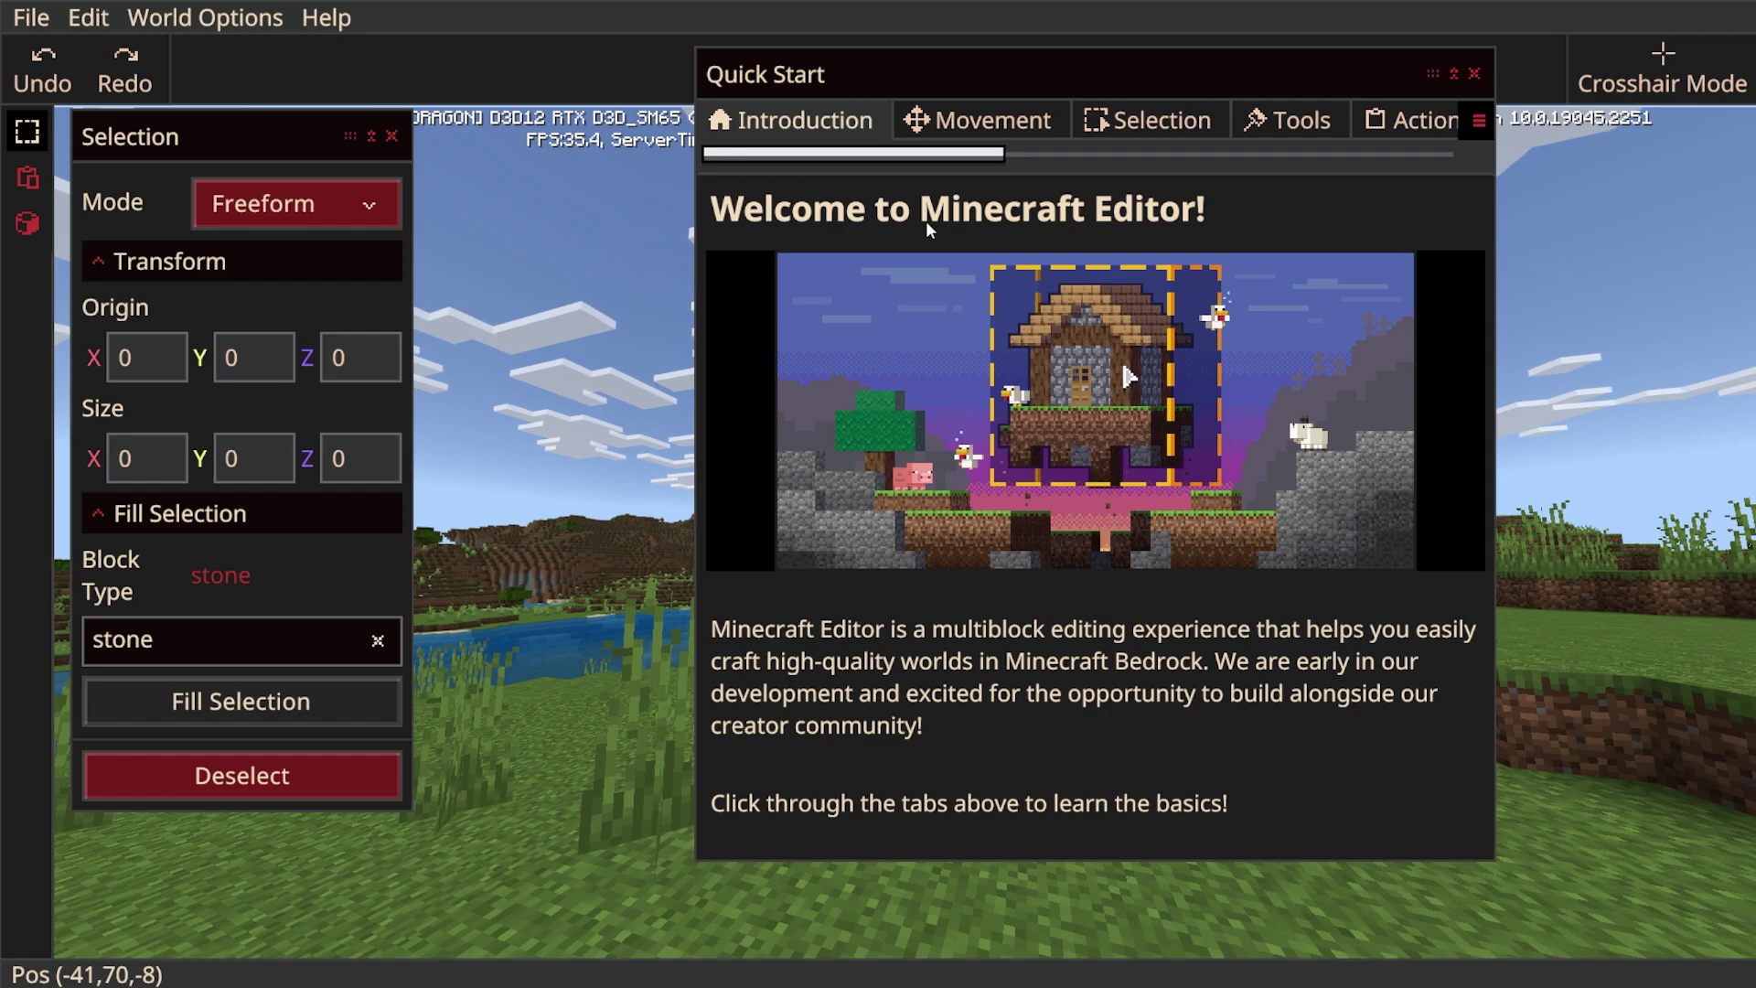
# Look through the Quick Start guide's Movement, Selection, Tools, Actions and Introduction pages and return to Movement.
pyautogui.moveTo(812, 80); pyautogui.dragTo(809, 79)
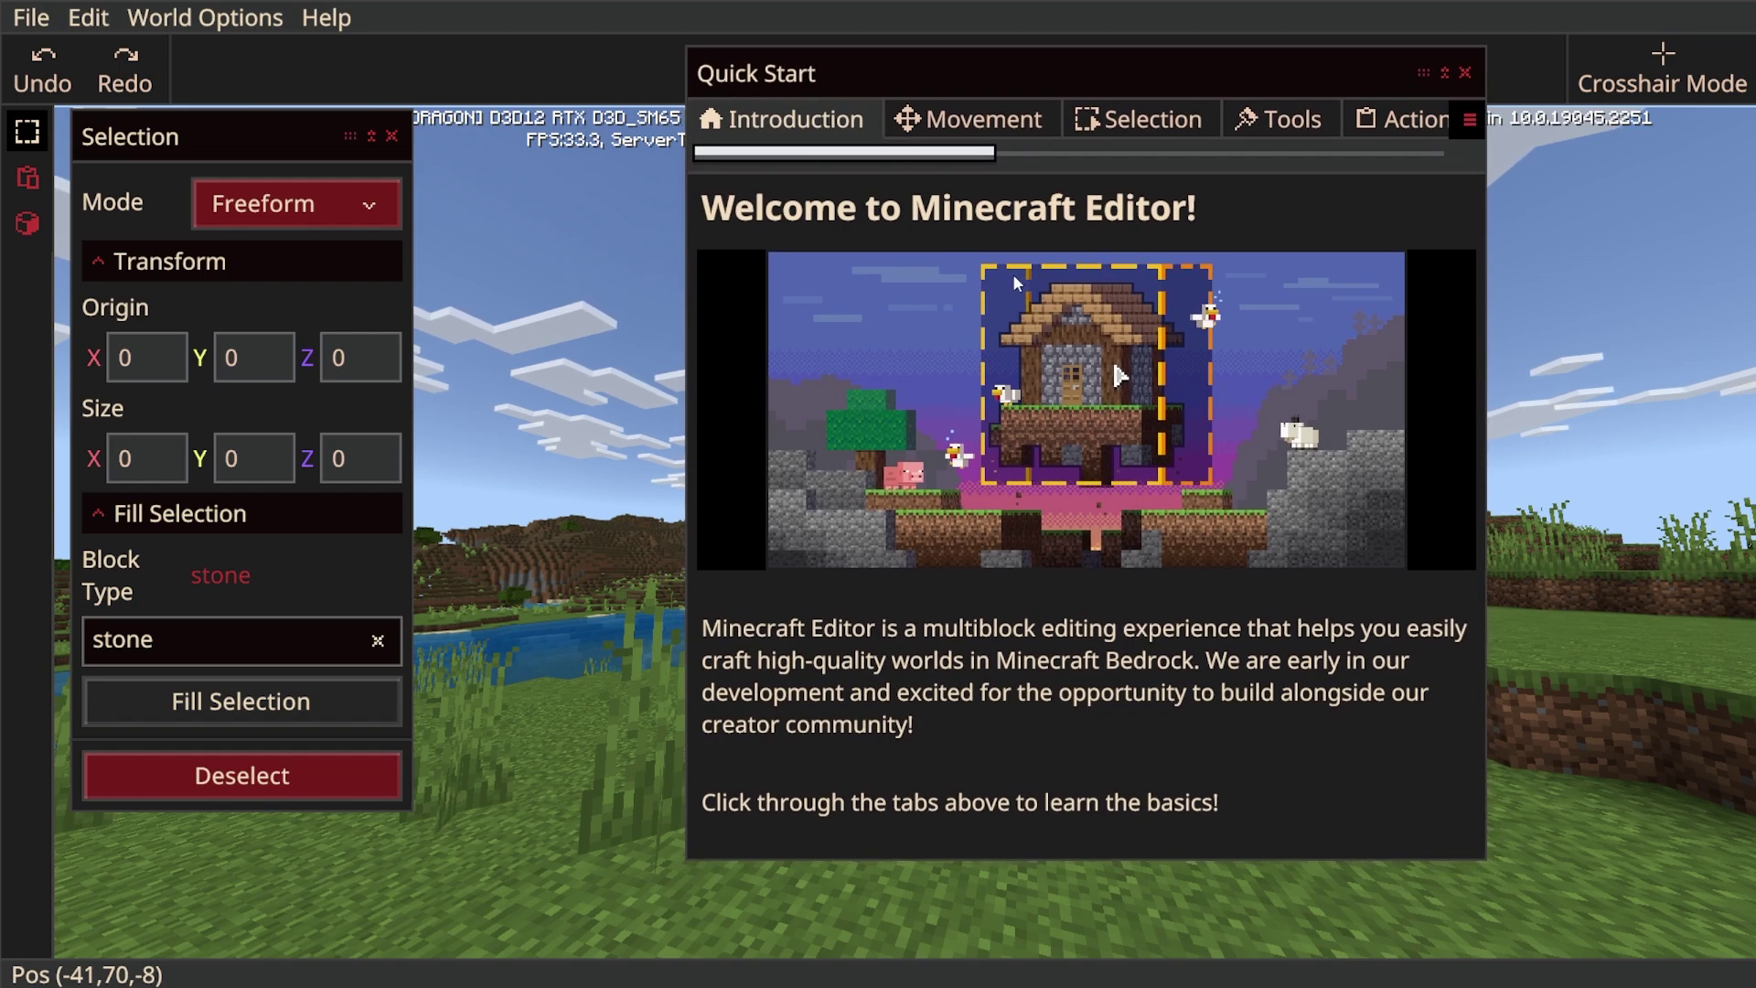
pyautogui.click(984, 120)
pyautogui.click(1192, 135)
pyautogui.click(1278, 120)
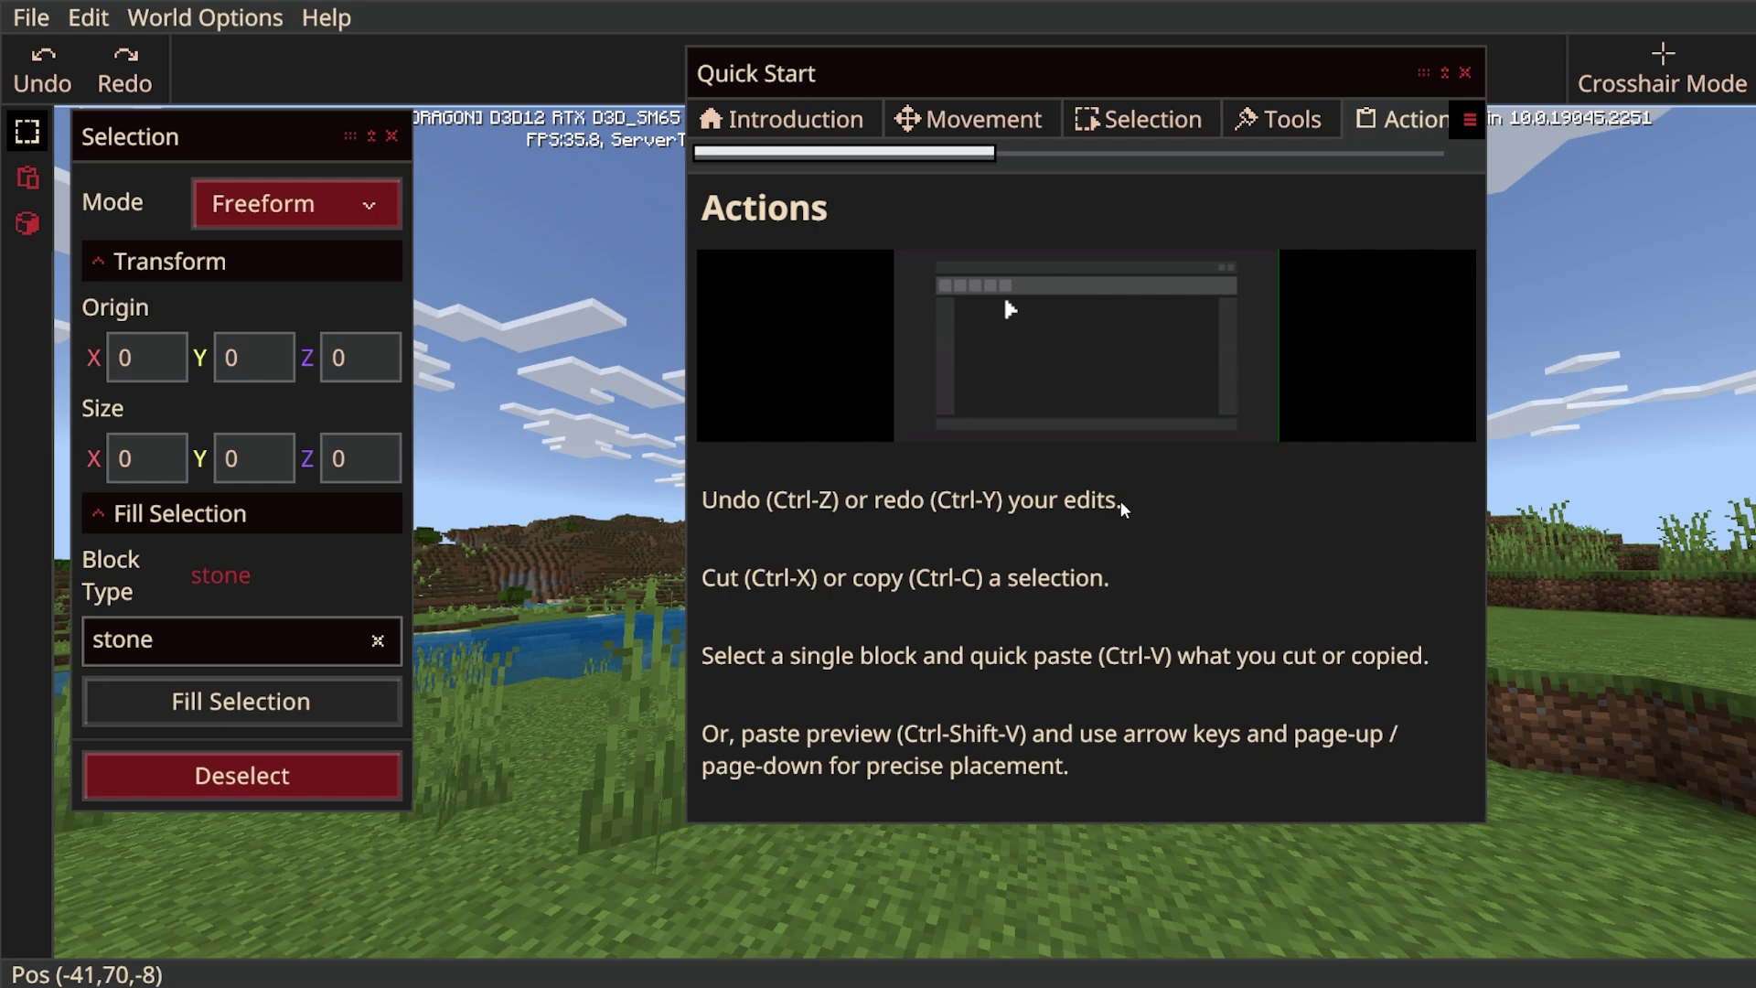
pyautogui.click(834, 126)
pyautogui.click(965, 133)
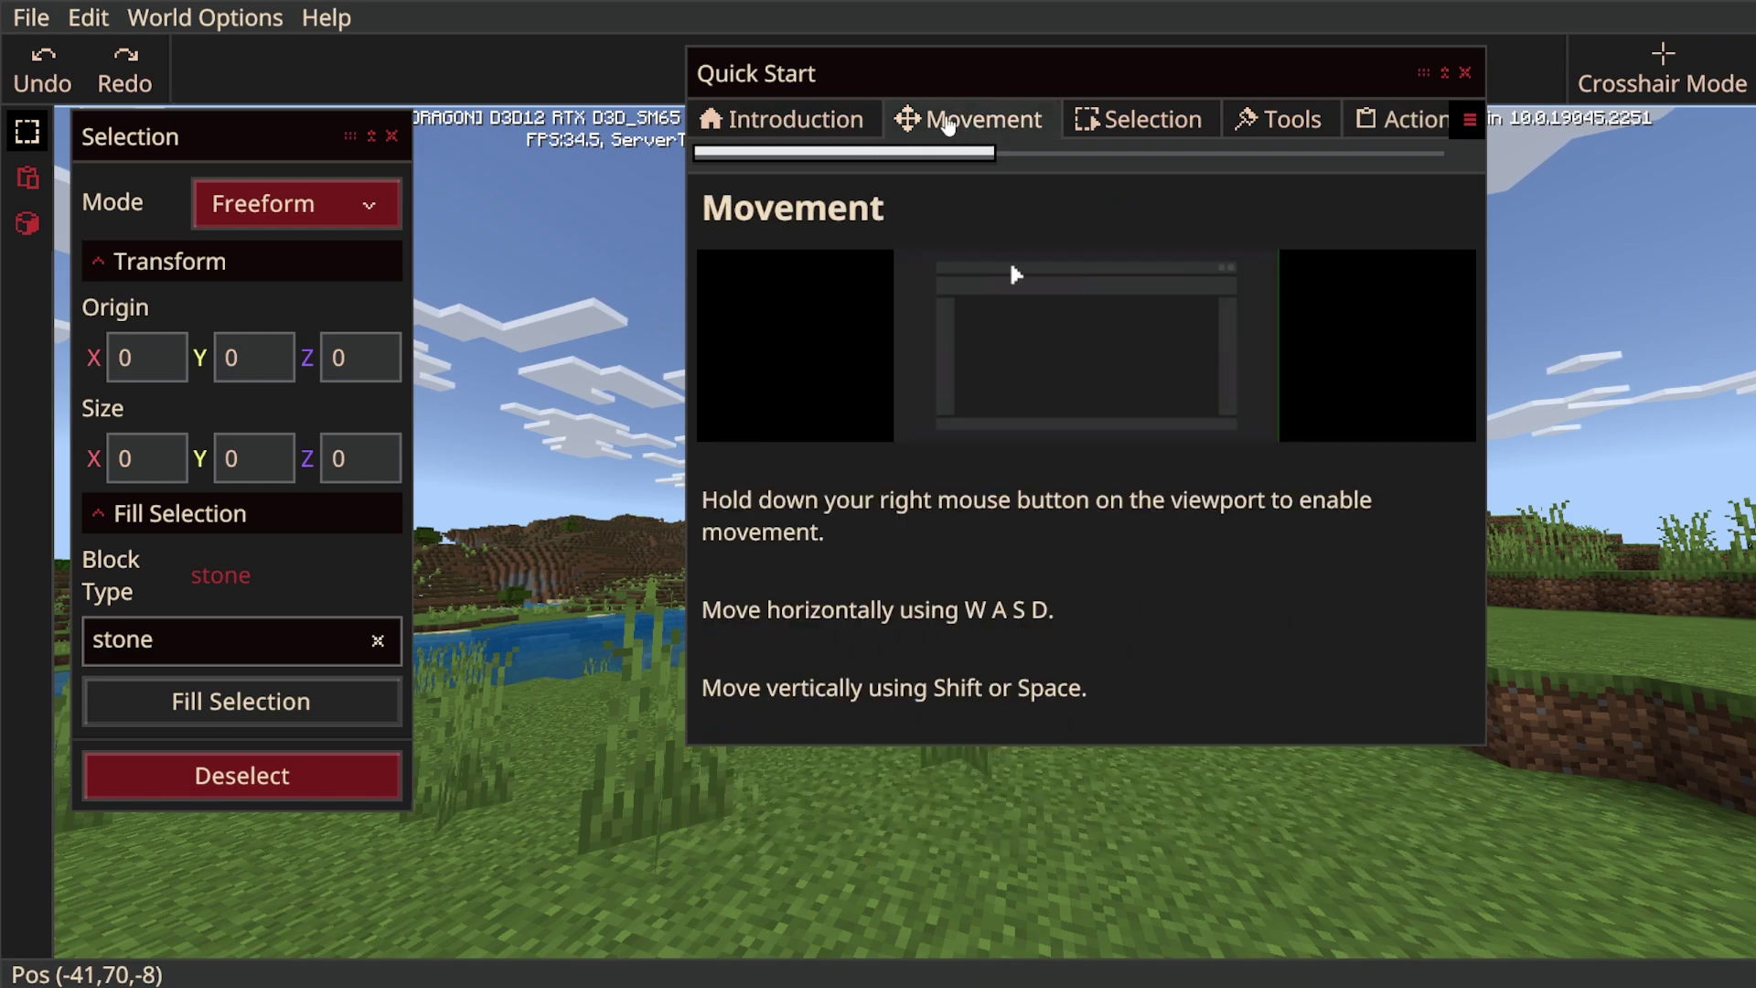
pyautogui.click(1082, 126)
pyautogui.click(971, 128)
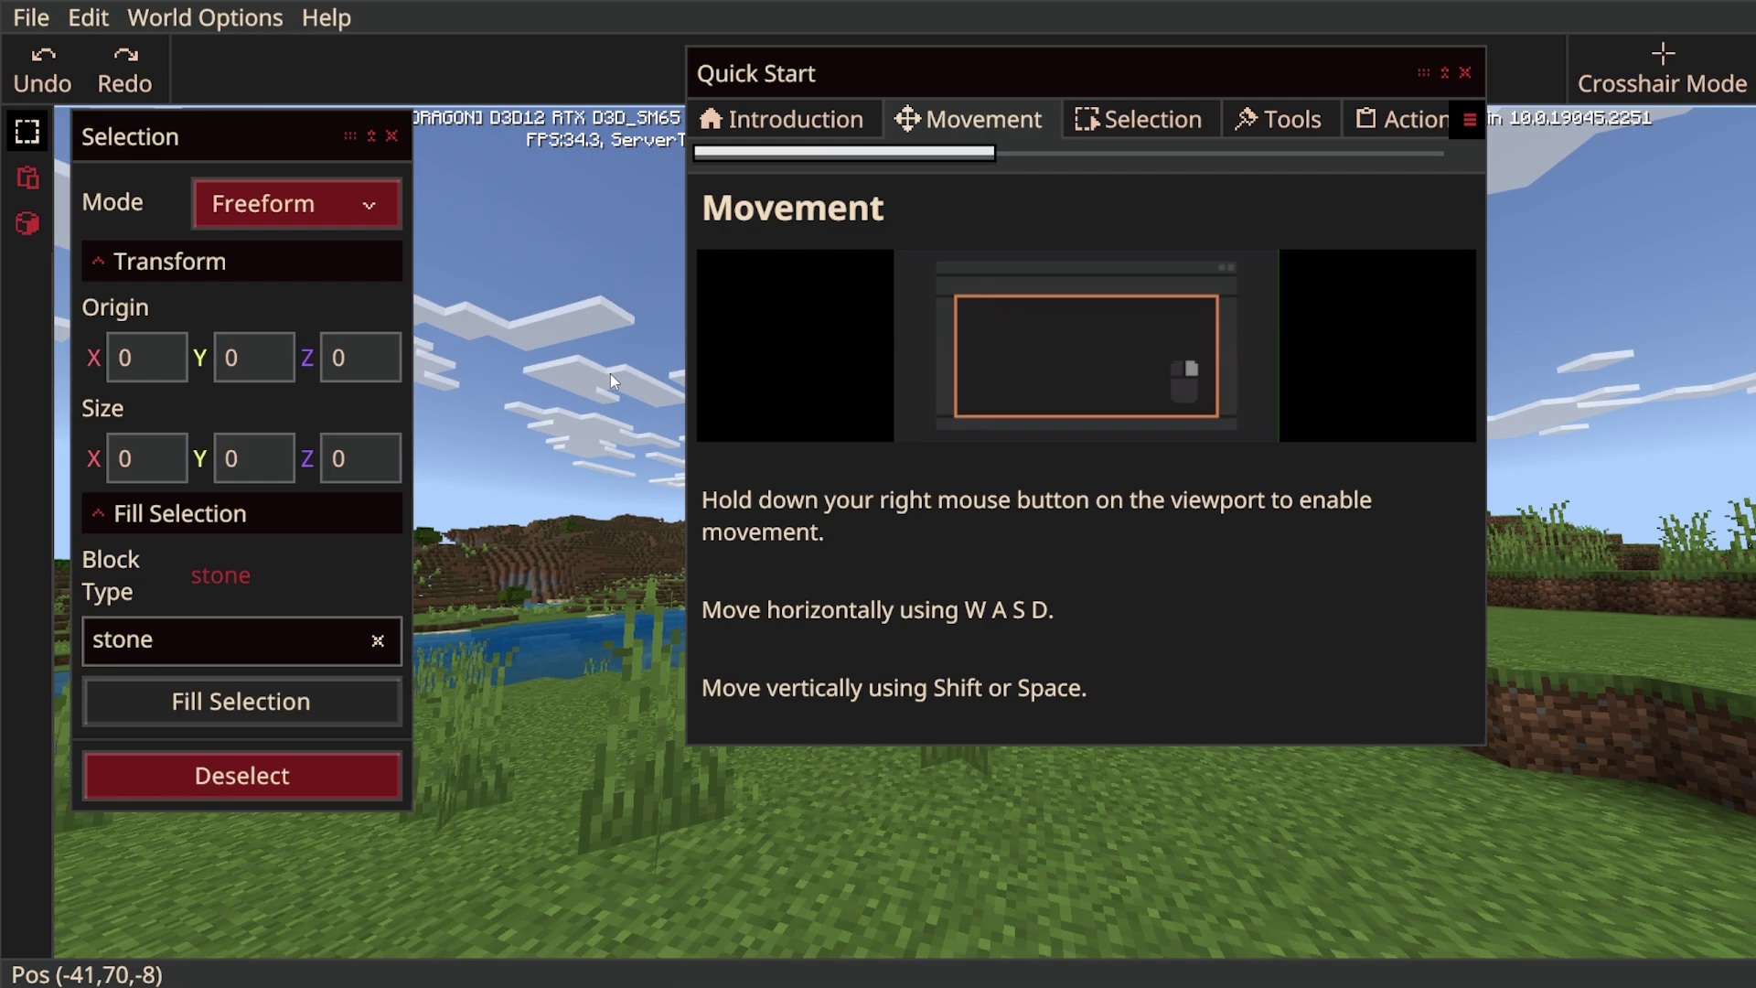
# Fly forward, backward, up and down over the grassland to try the movement controls.
pyautogui.moveTo(610, 373)
pyautogui.mouseDown(button='right')
pyautogui.moveTo(585, 352)
pyautogui.moveTo(549, 366)
pyautogui.moveTo(622, 356)
pyautogui.mouseUp(button='right')
pyautogui.press('w')
pyautogui.press('space')
pyautogui.press('s')
pyautogui.press('shift')
pyautogui.press('space')
pyautogui.moveTo(508, 323); pyautogui.dragTo(498, 320, button='right')
# Read the Quick Start guide's Selection page, check the selection mode setting, and go to the Tools page.
pyautogui.click(1109, 123)
pyautogui.scroll(-1, 951, 483)
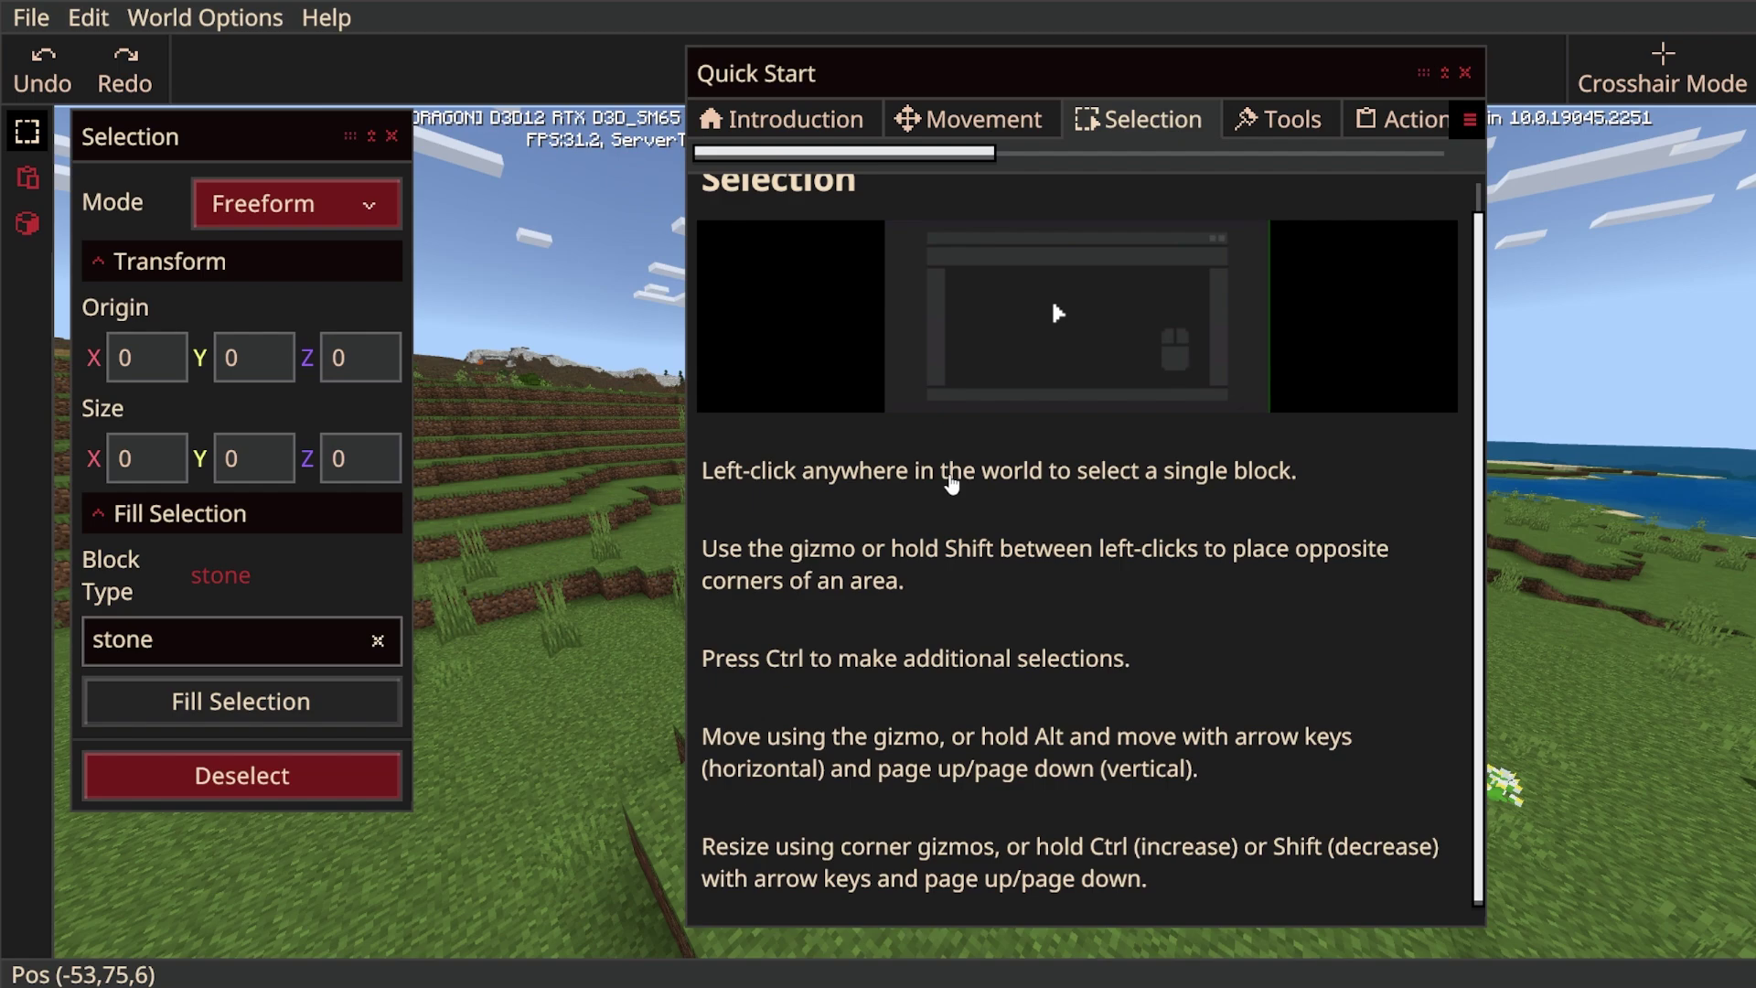
pyautogui.click(274, 207)
pyautogui.click(265, 205)
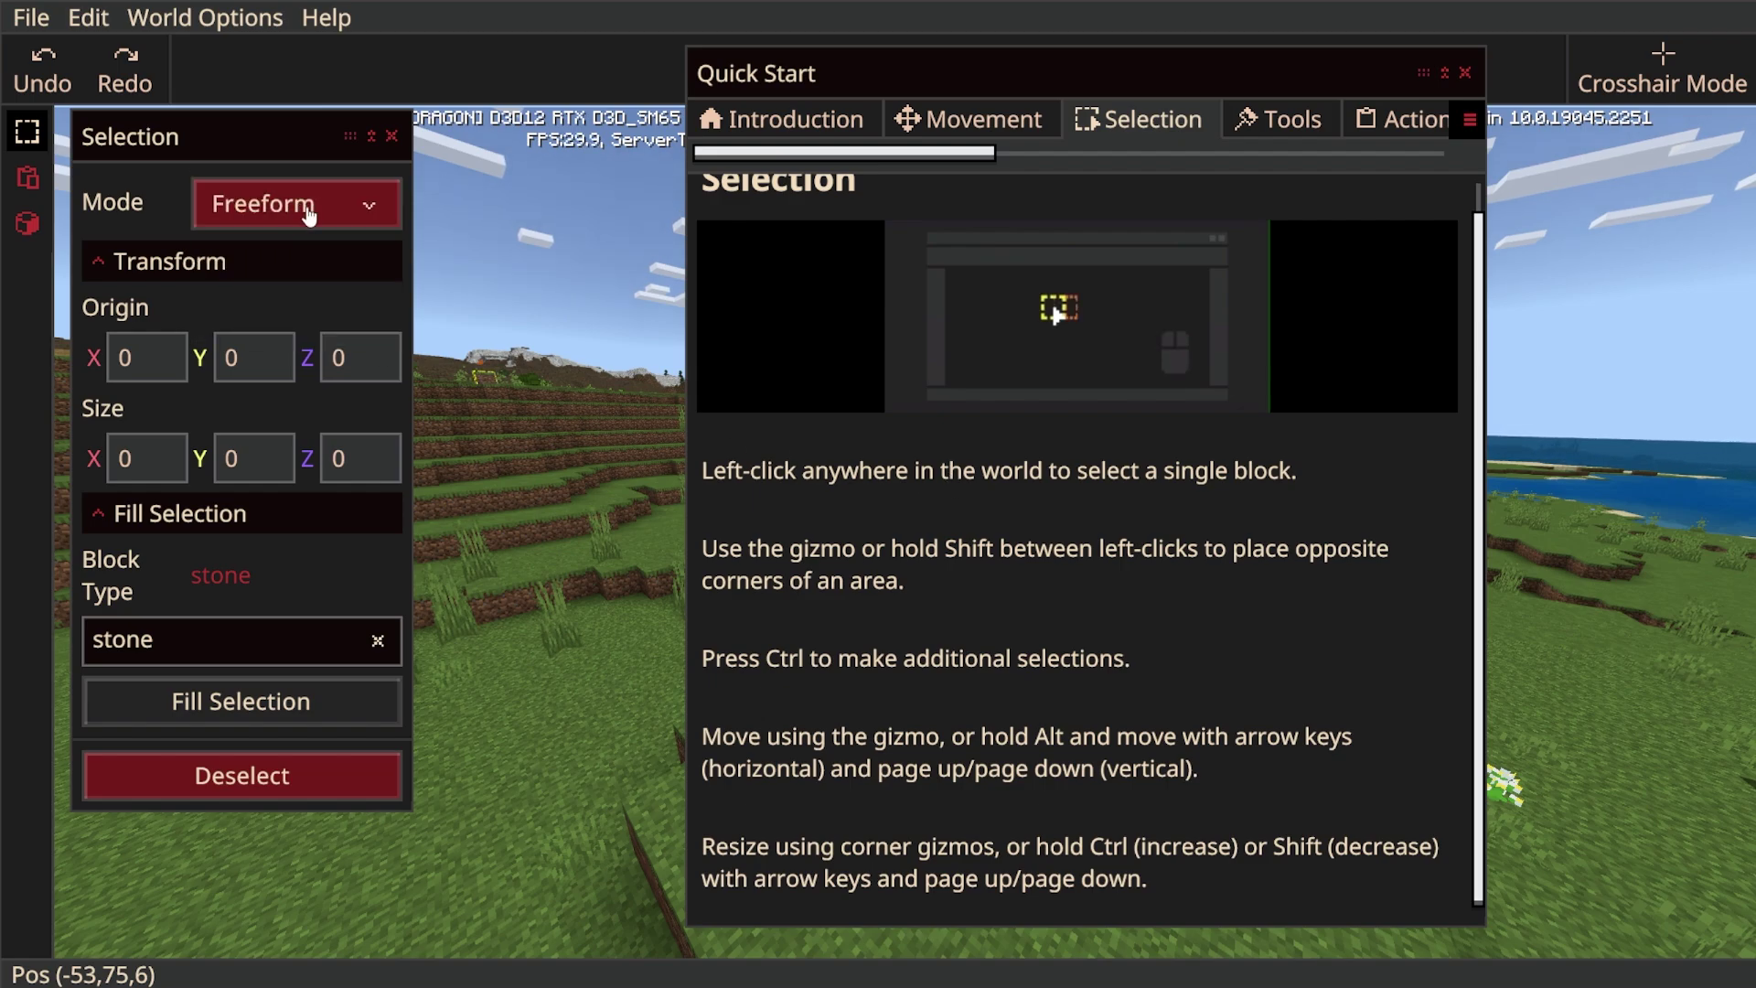
pyautogui.click(1281, 119)
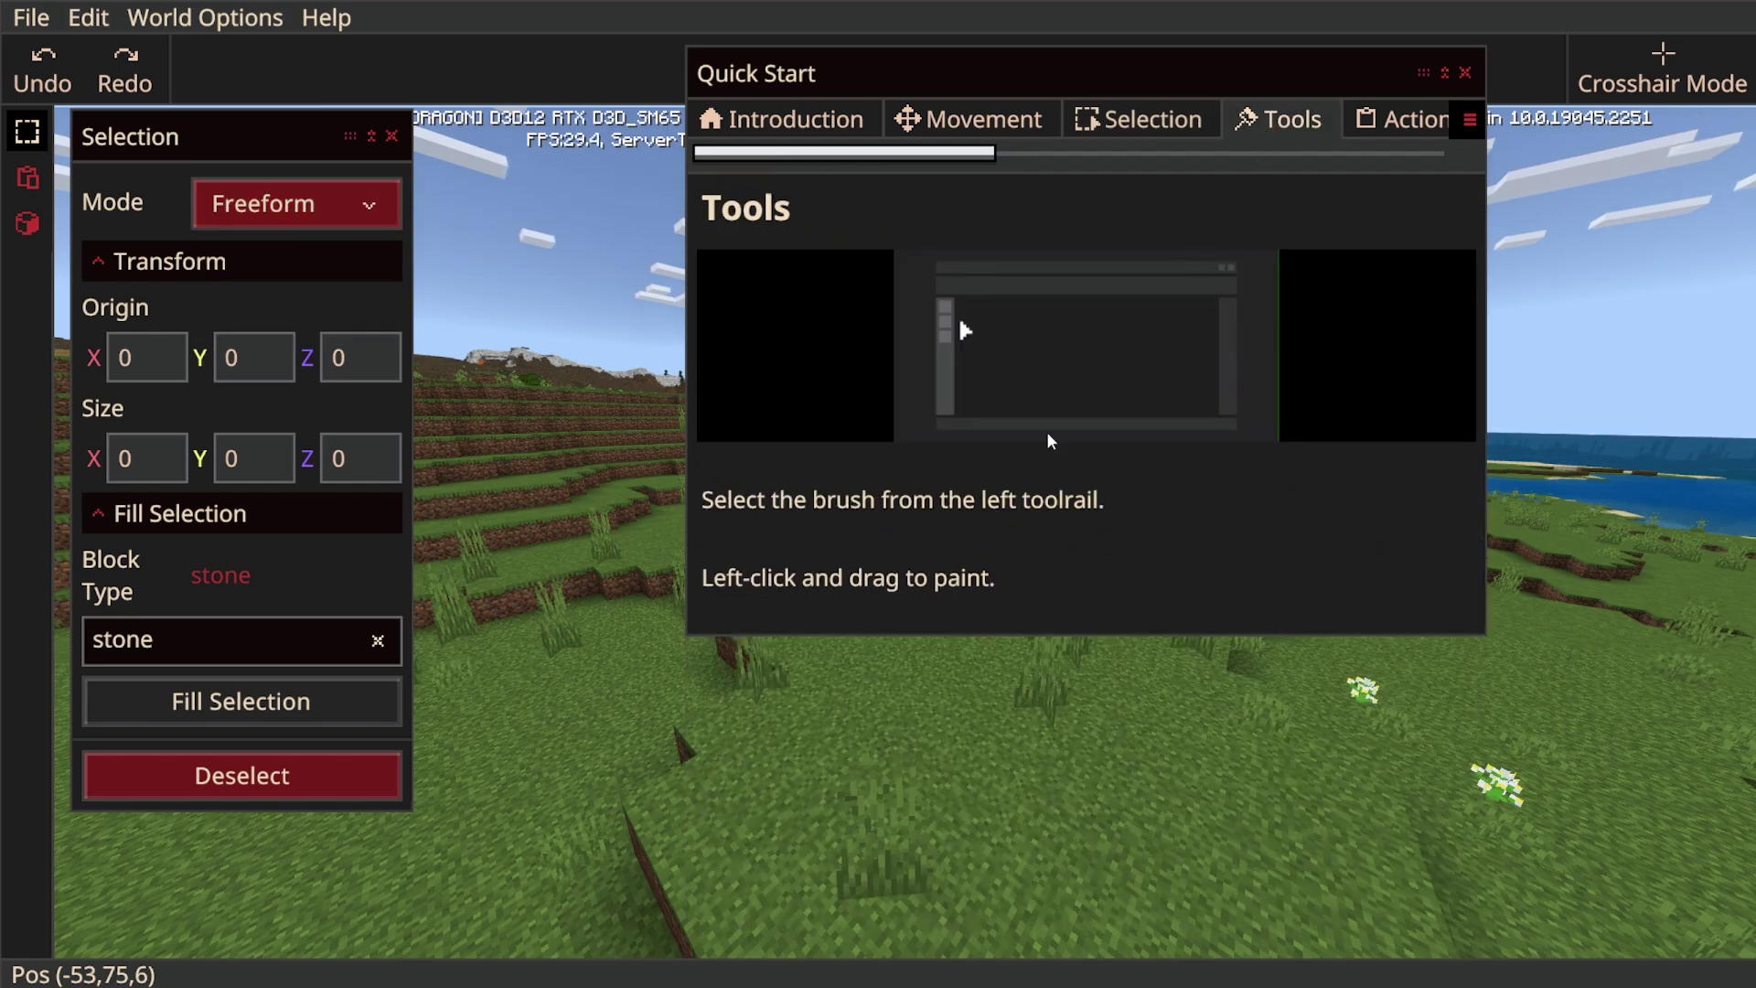
# Activate the Brush tool and move its settings window close to the toolrail.
pyautogui.click(28, 224)
pyautogui.moveTo(328, 181)
pyautogui.mouseDown()
pyautogui.moveTo(369, 189)
pyautogui.moveTo(309, 143)
pyautogui.mouseUp()
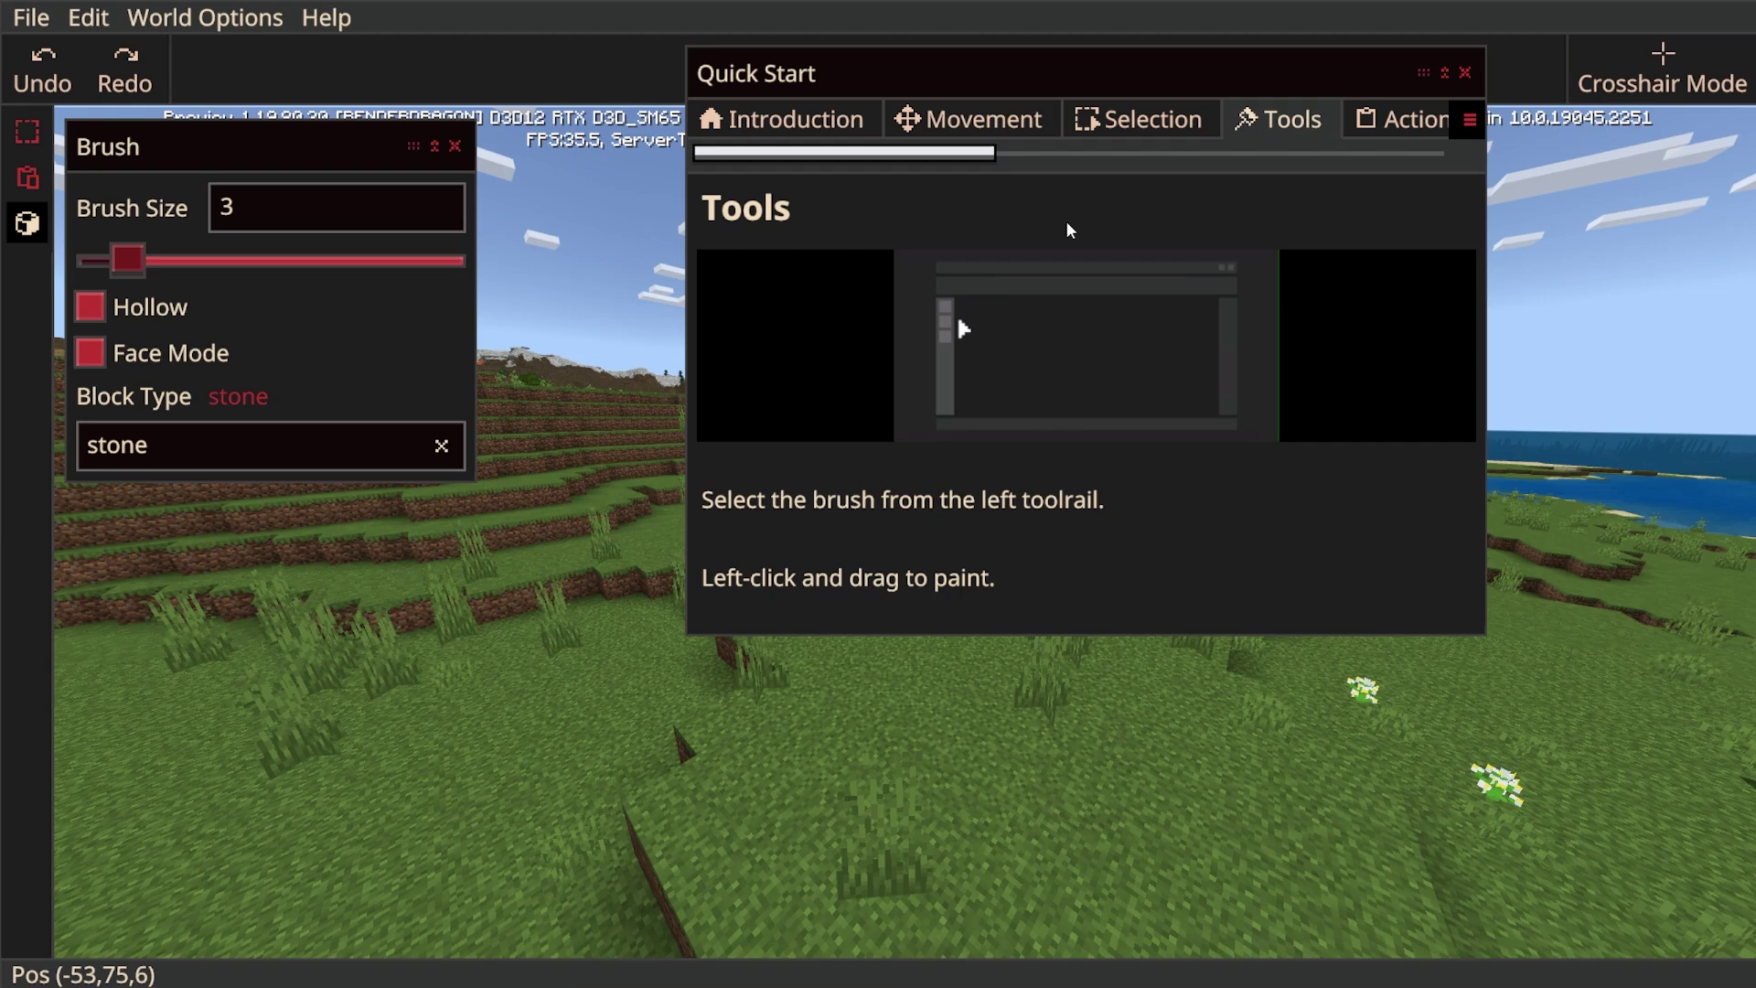
pyautogui.moveTo(406, 156); pyautogui.dragTo(412, 162)
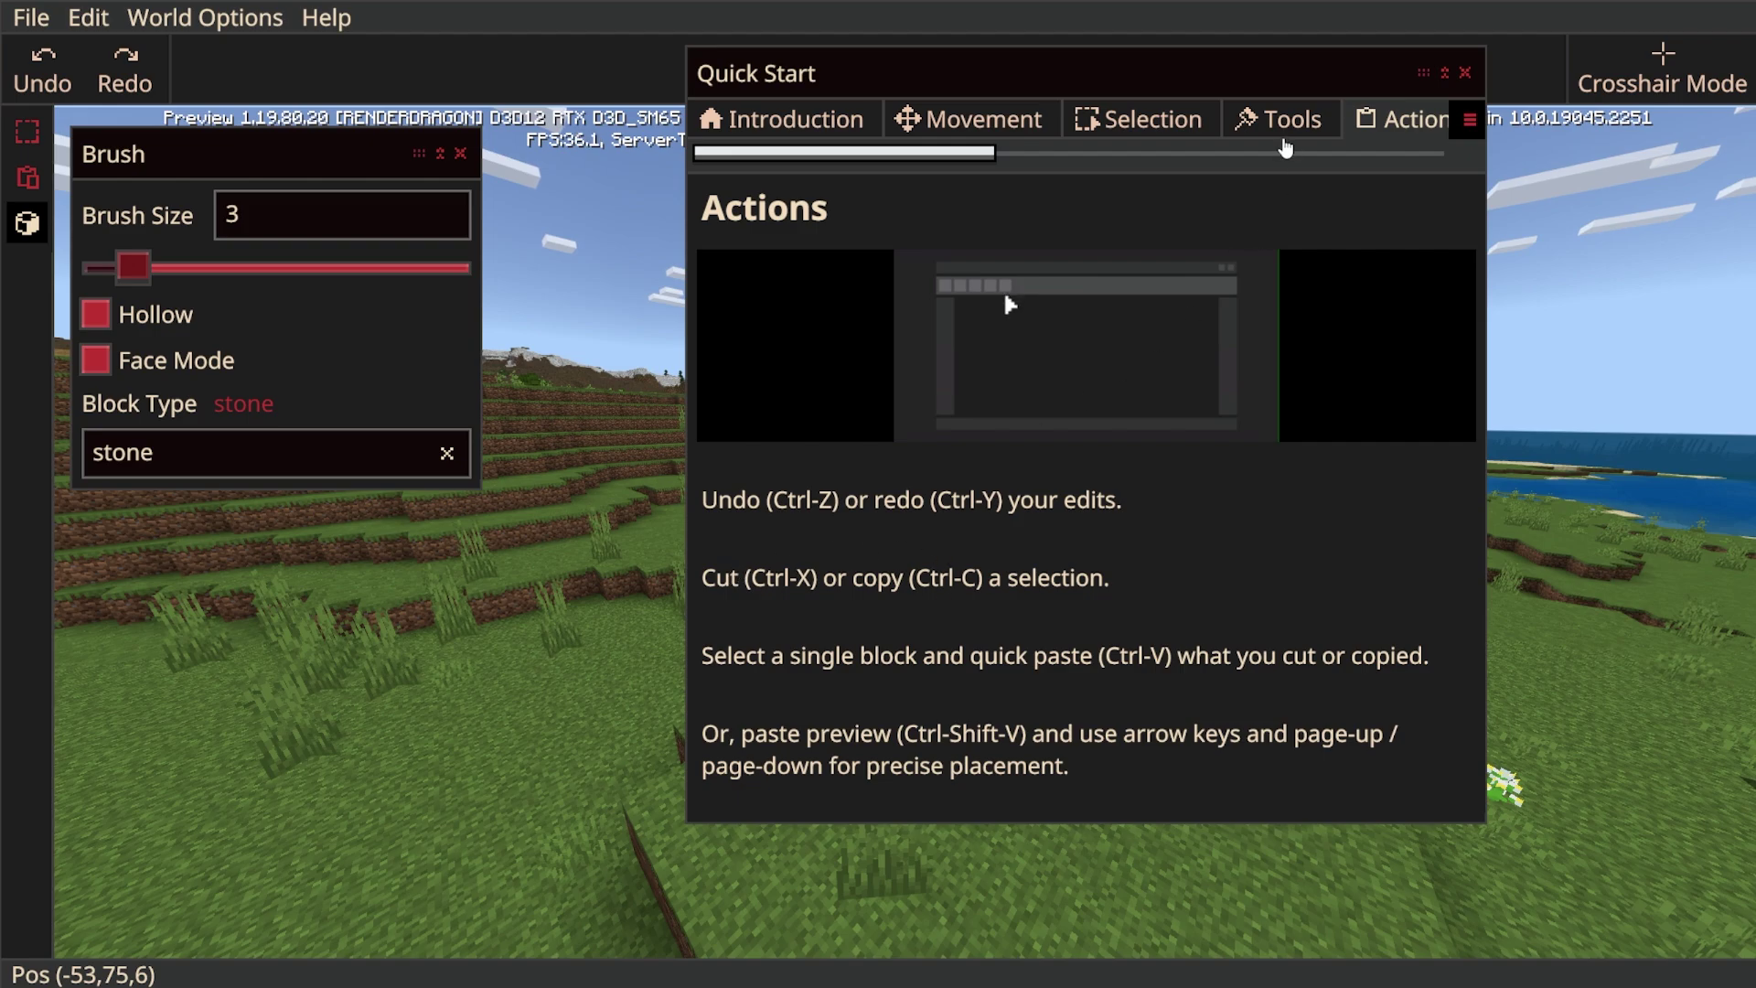
# Collapse the Quick Start guide, place it next to Crosshair Mode and paint a stone patch on the grass with the brush.
pyautogui.click(1282, 135)
pyautogui.click(828, 130)
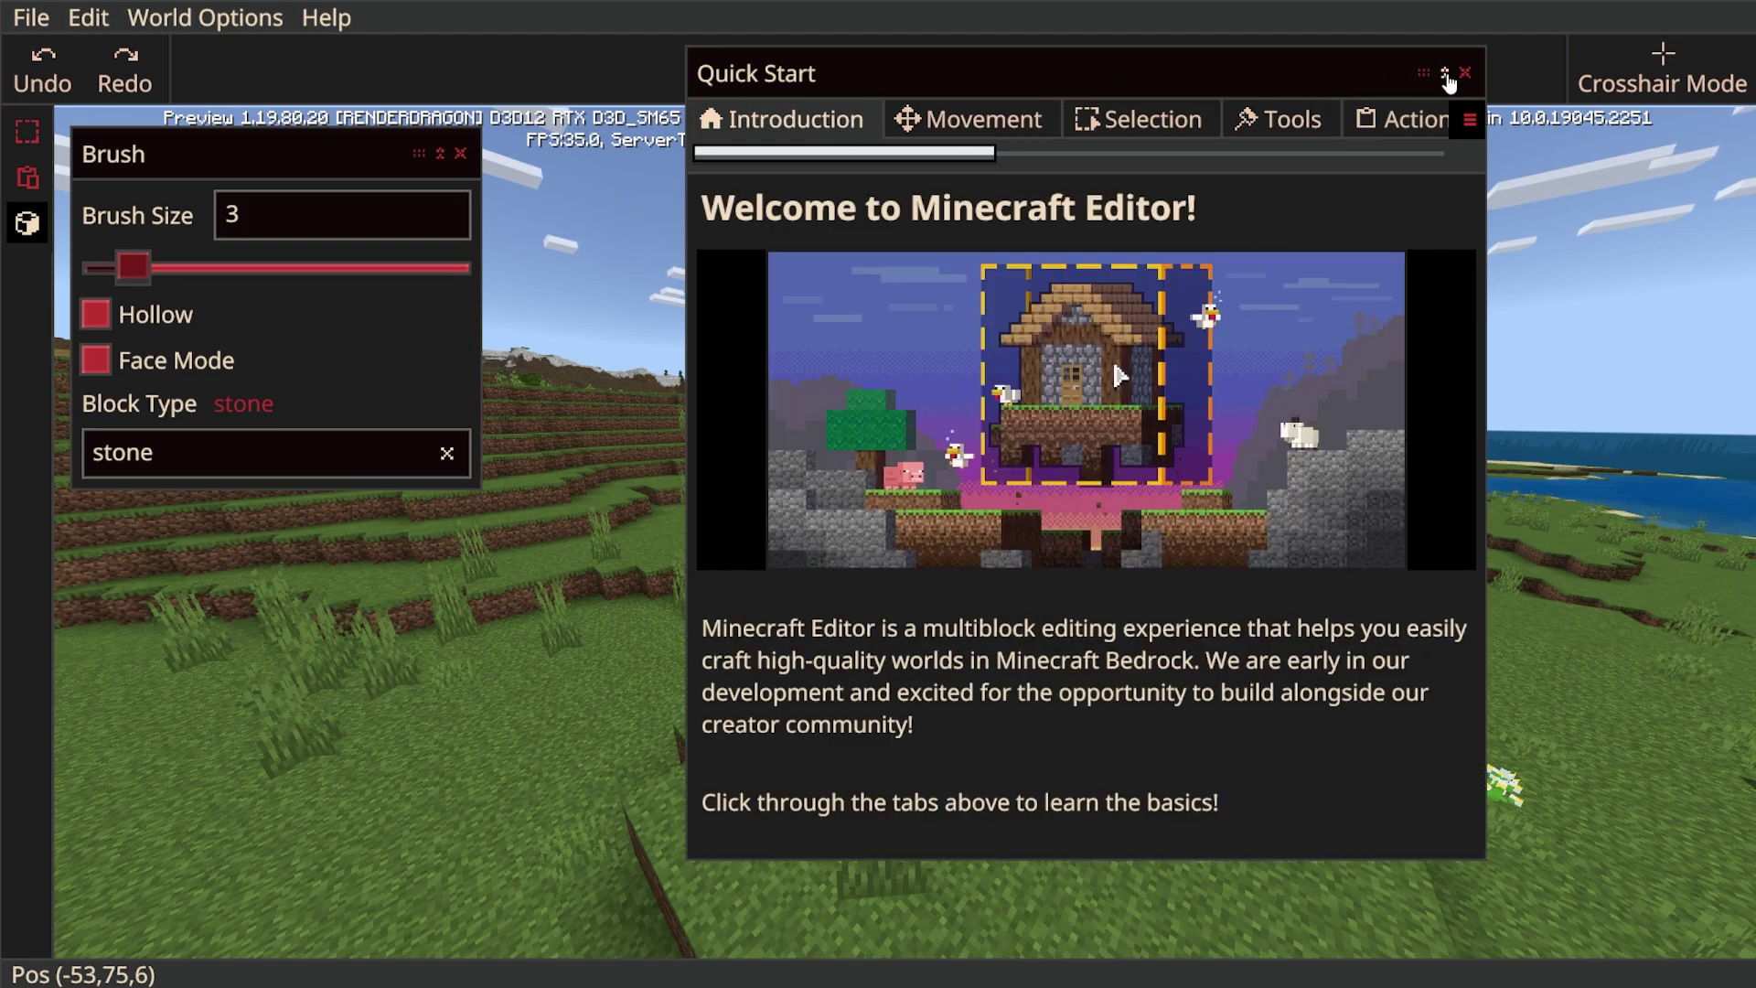
pyautogui.click(1445, 74)
pyautogui.click(1446, 74)
pyautogui.click(1446, 74)
pyautogui.moveTo(1333, 82); pyautogui.dragTo(1403, 73)
pyautogui.click(914, 322)
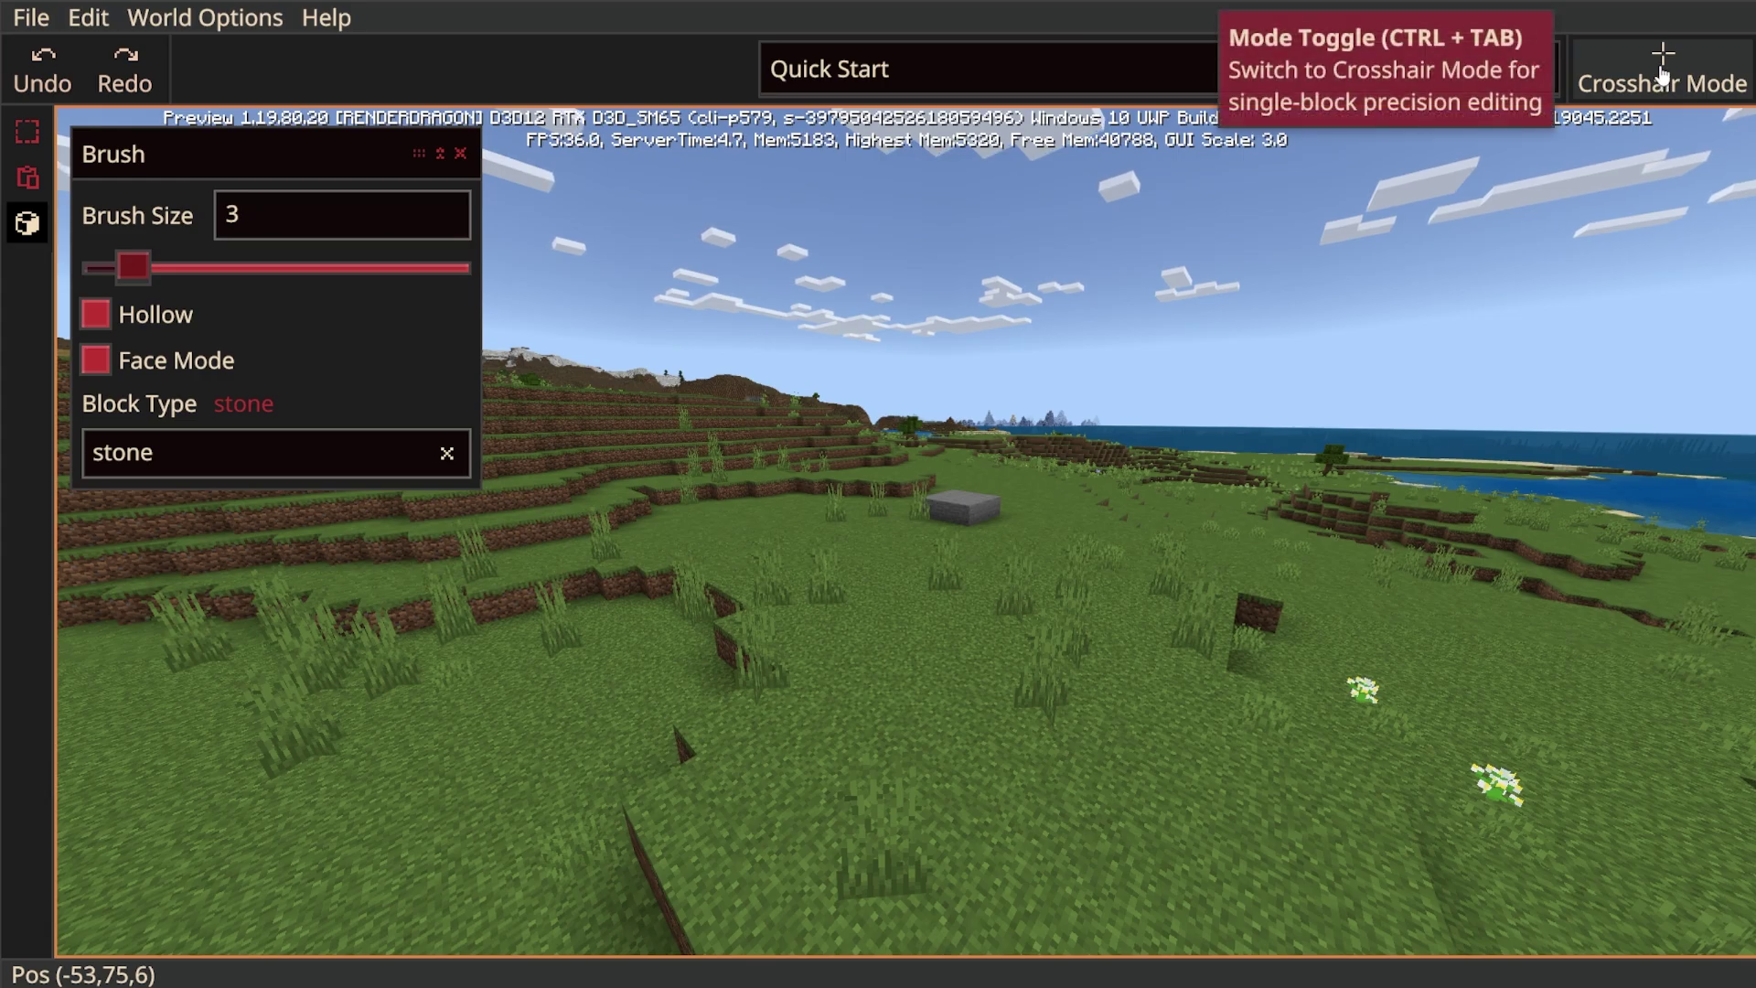
# Switch to Crosshair Mode, fly forward over the grassland and return to Tool Mode.
pyautogui.click(1661, 69)
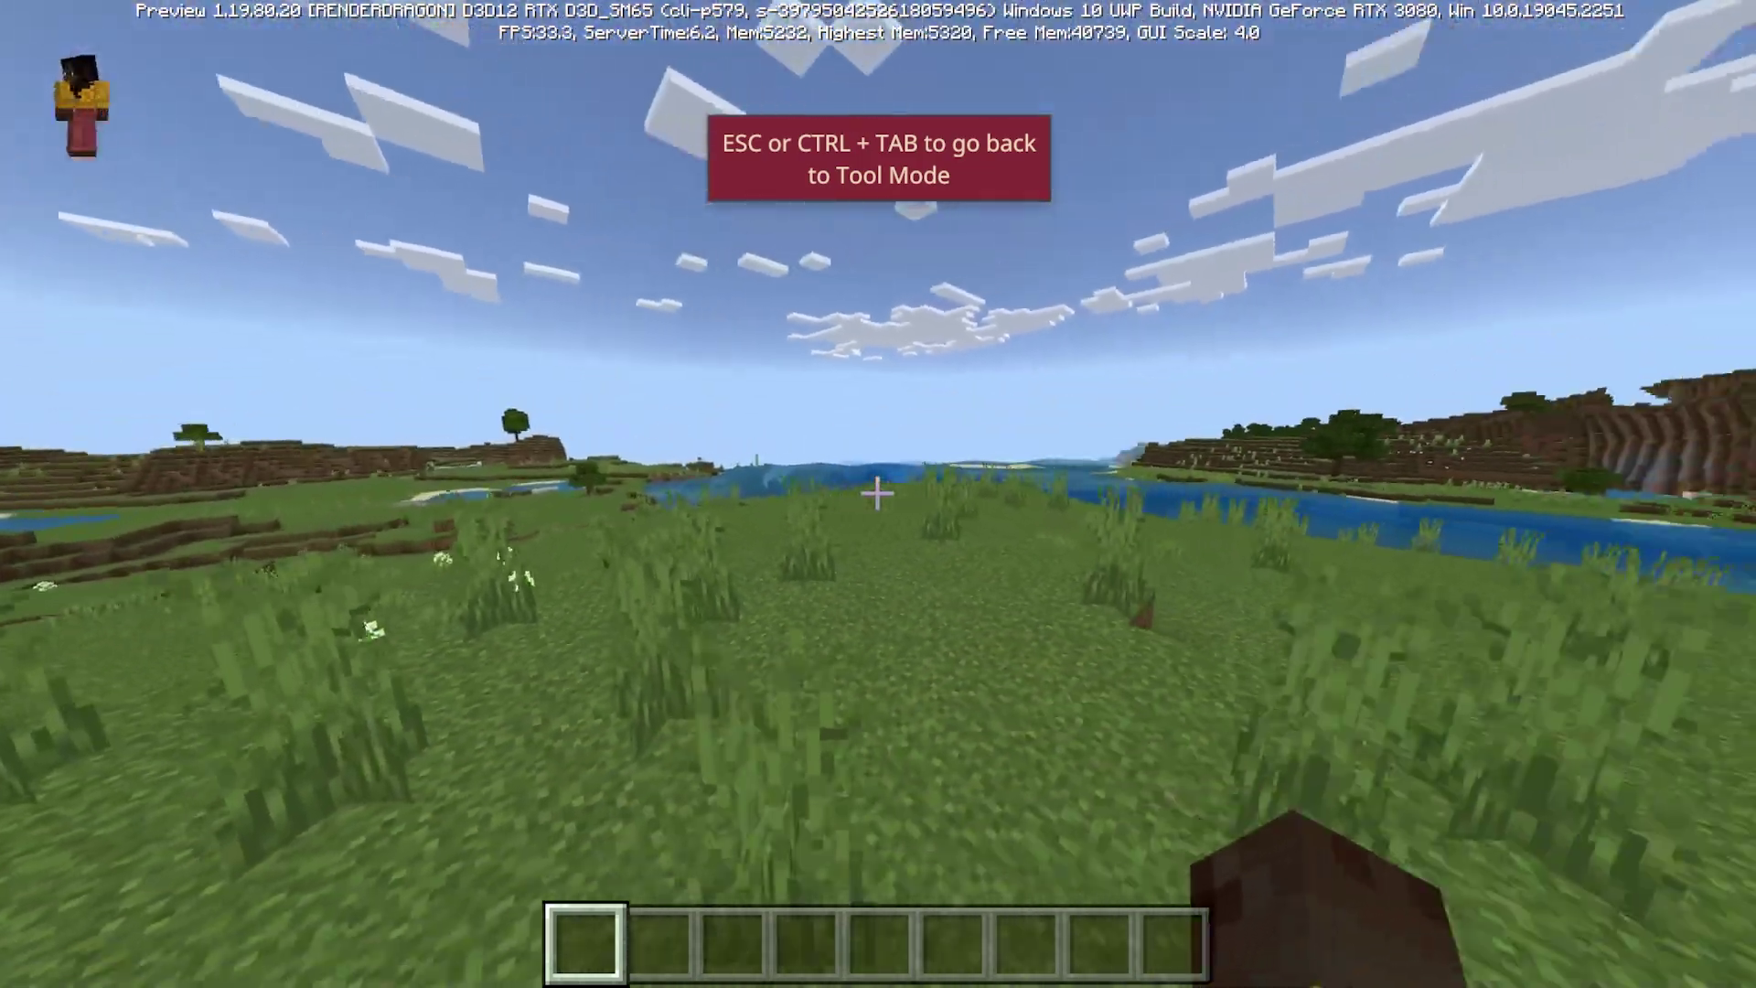
pyautogui.press('space')
pyautogui.press('space')
pyautogui.press('w')
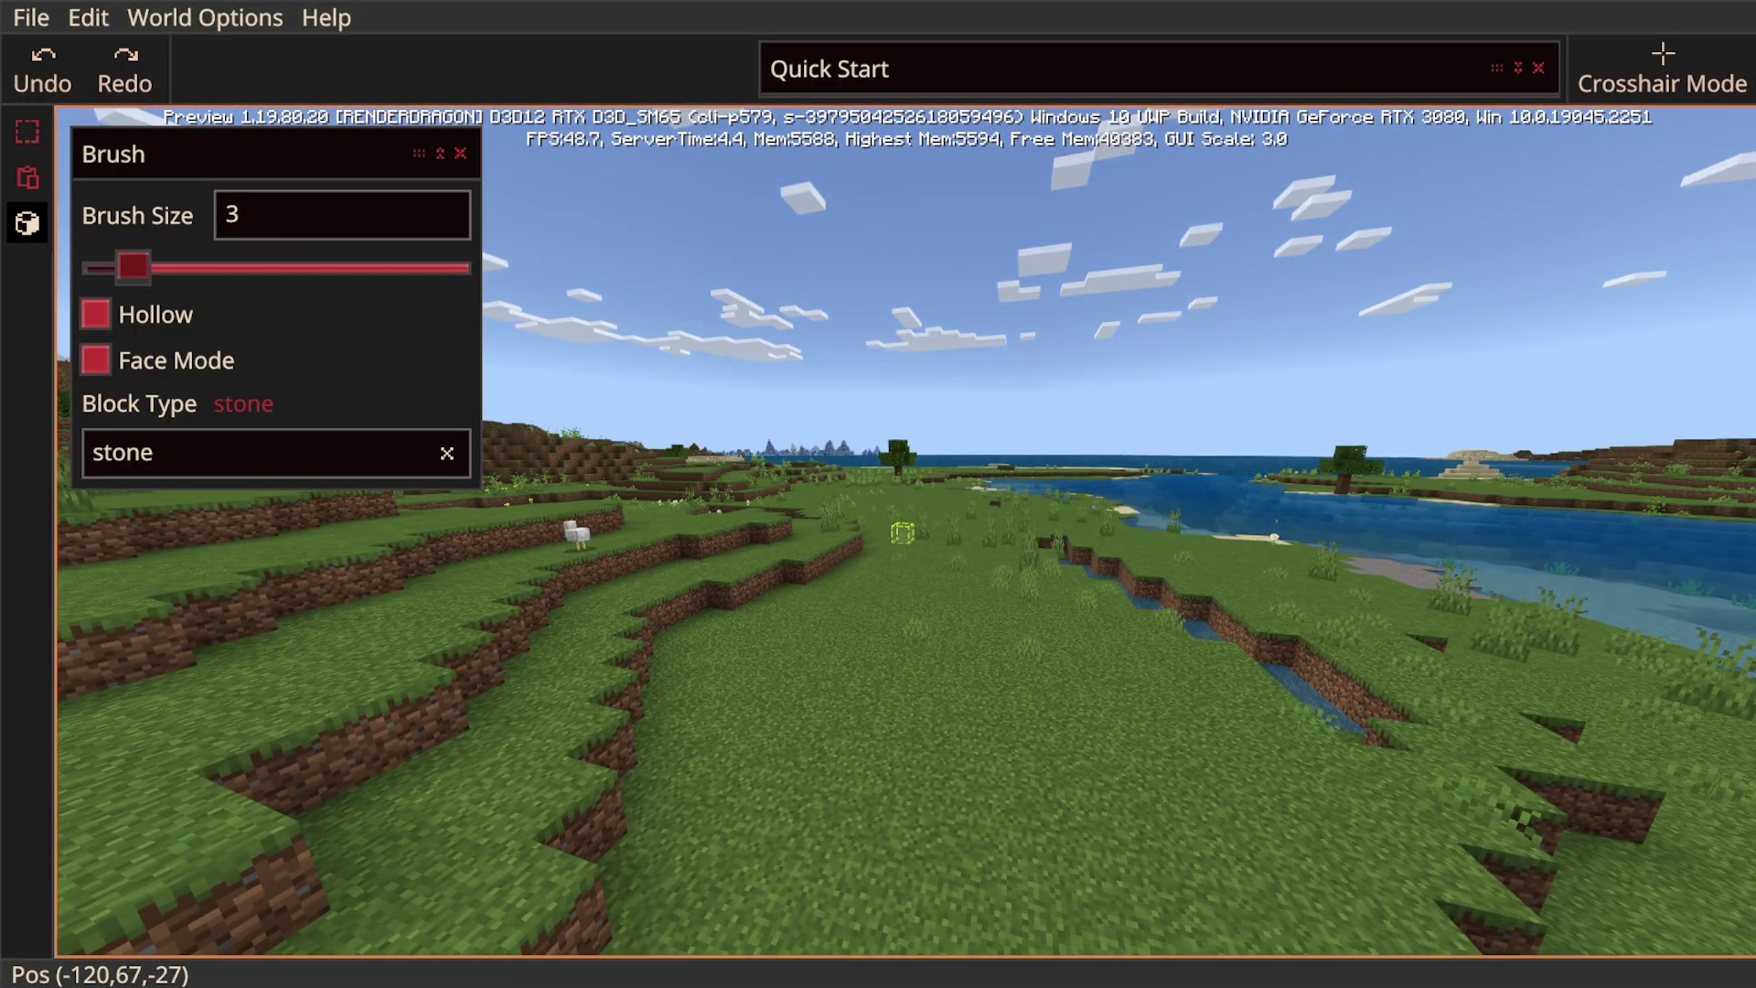
# Fly along the shoreline to the lone tree beside the water.
pyautogui.press('w')
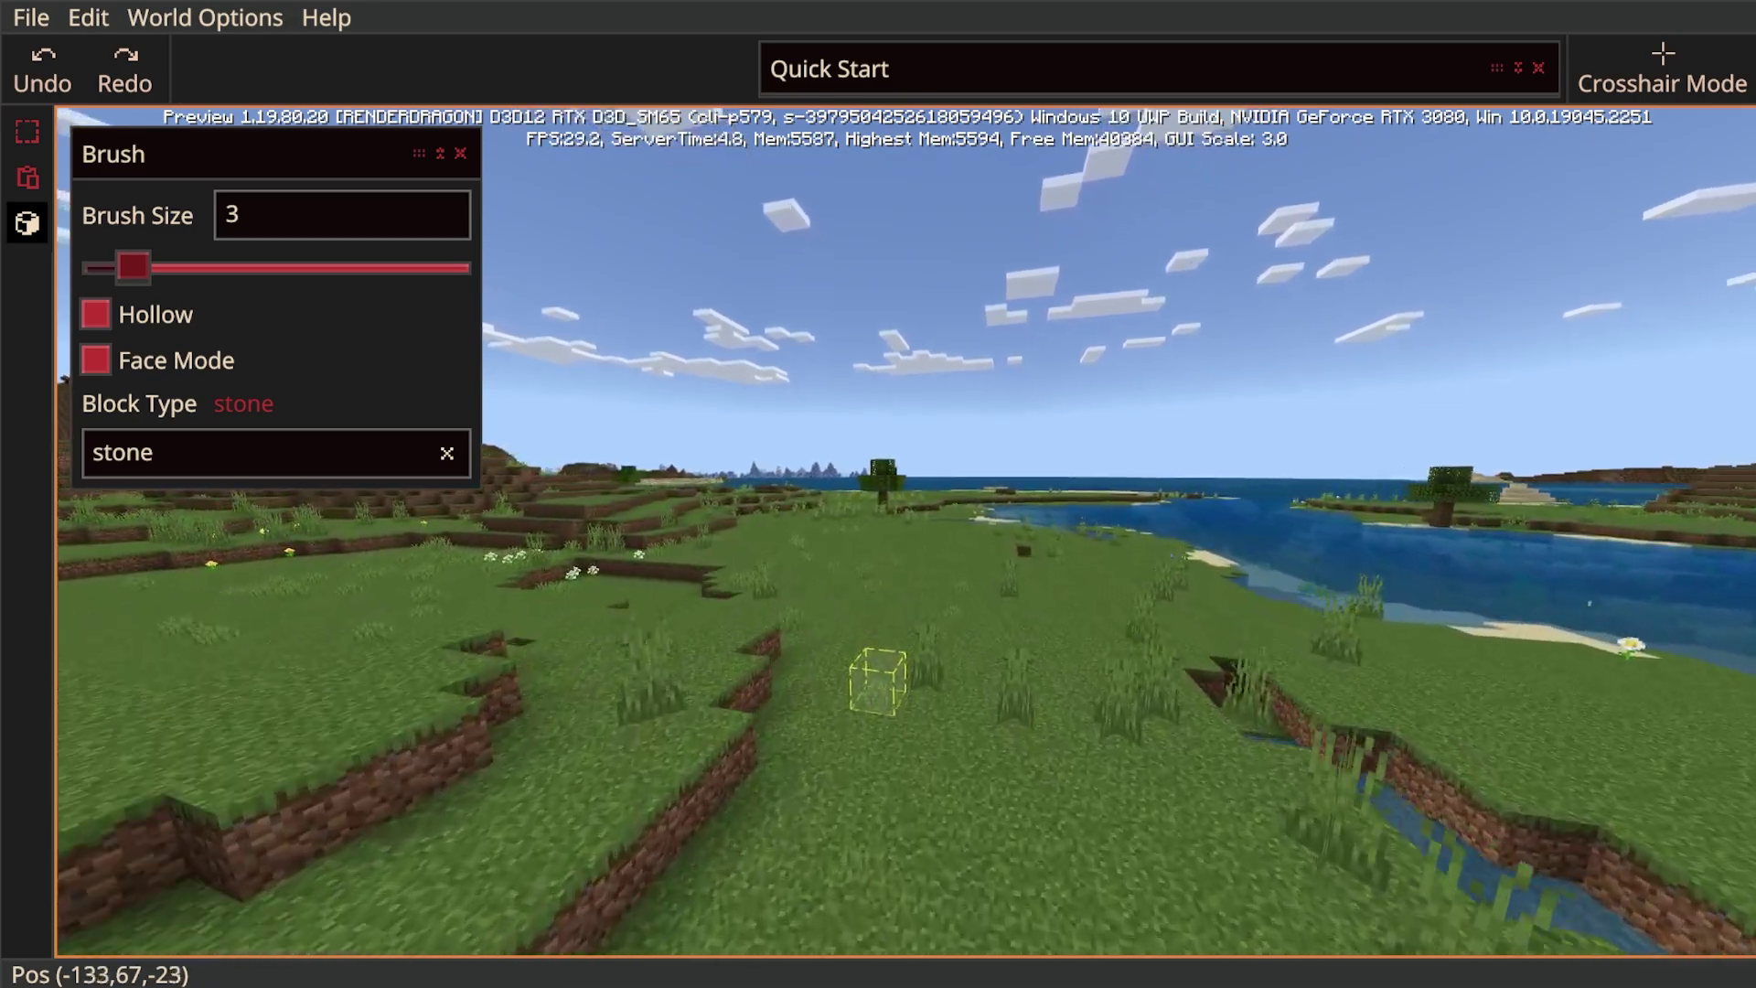
pyautogui.press('w')
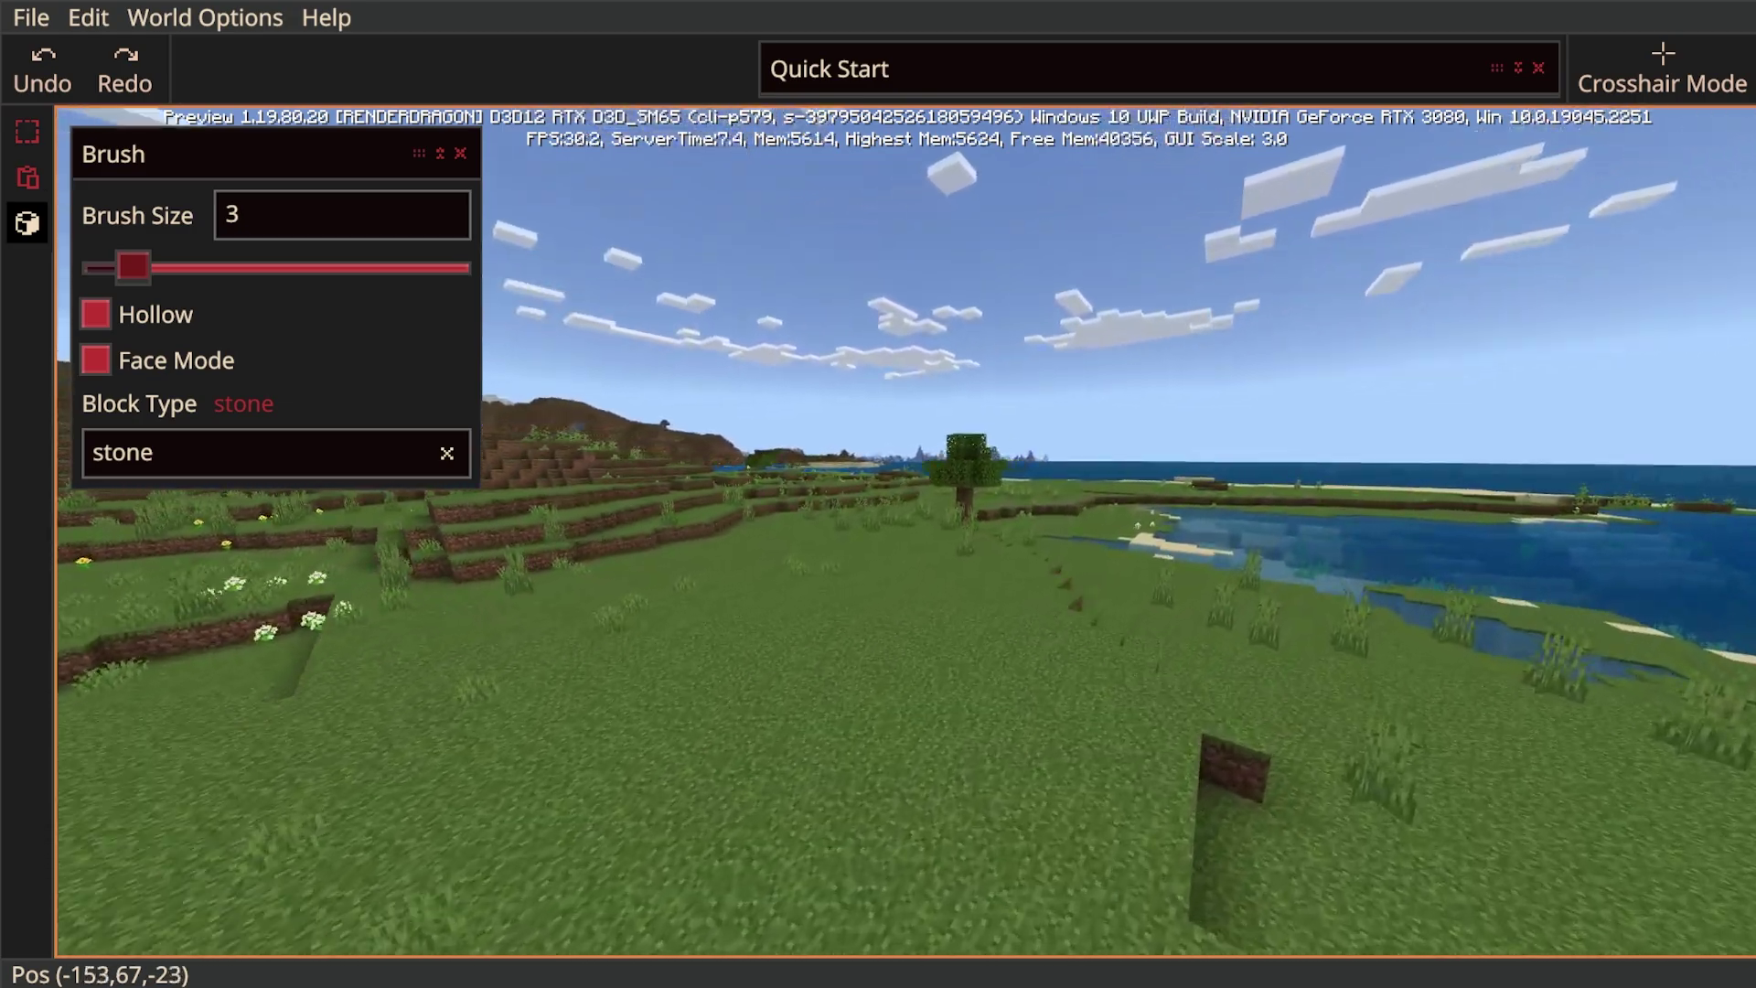
pyautogui.press('w')
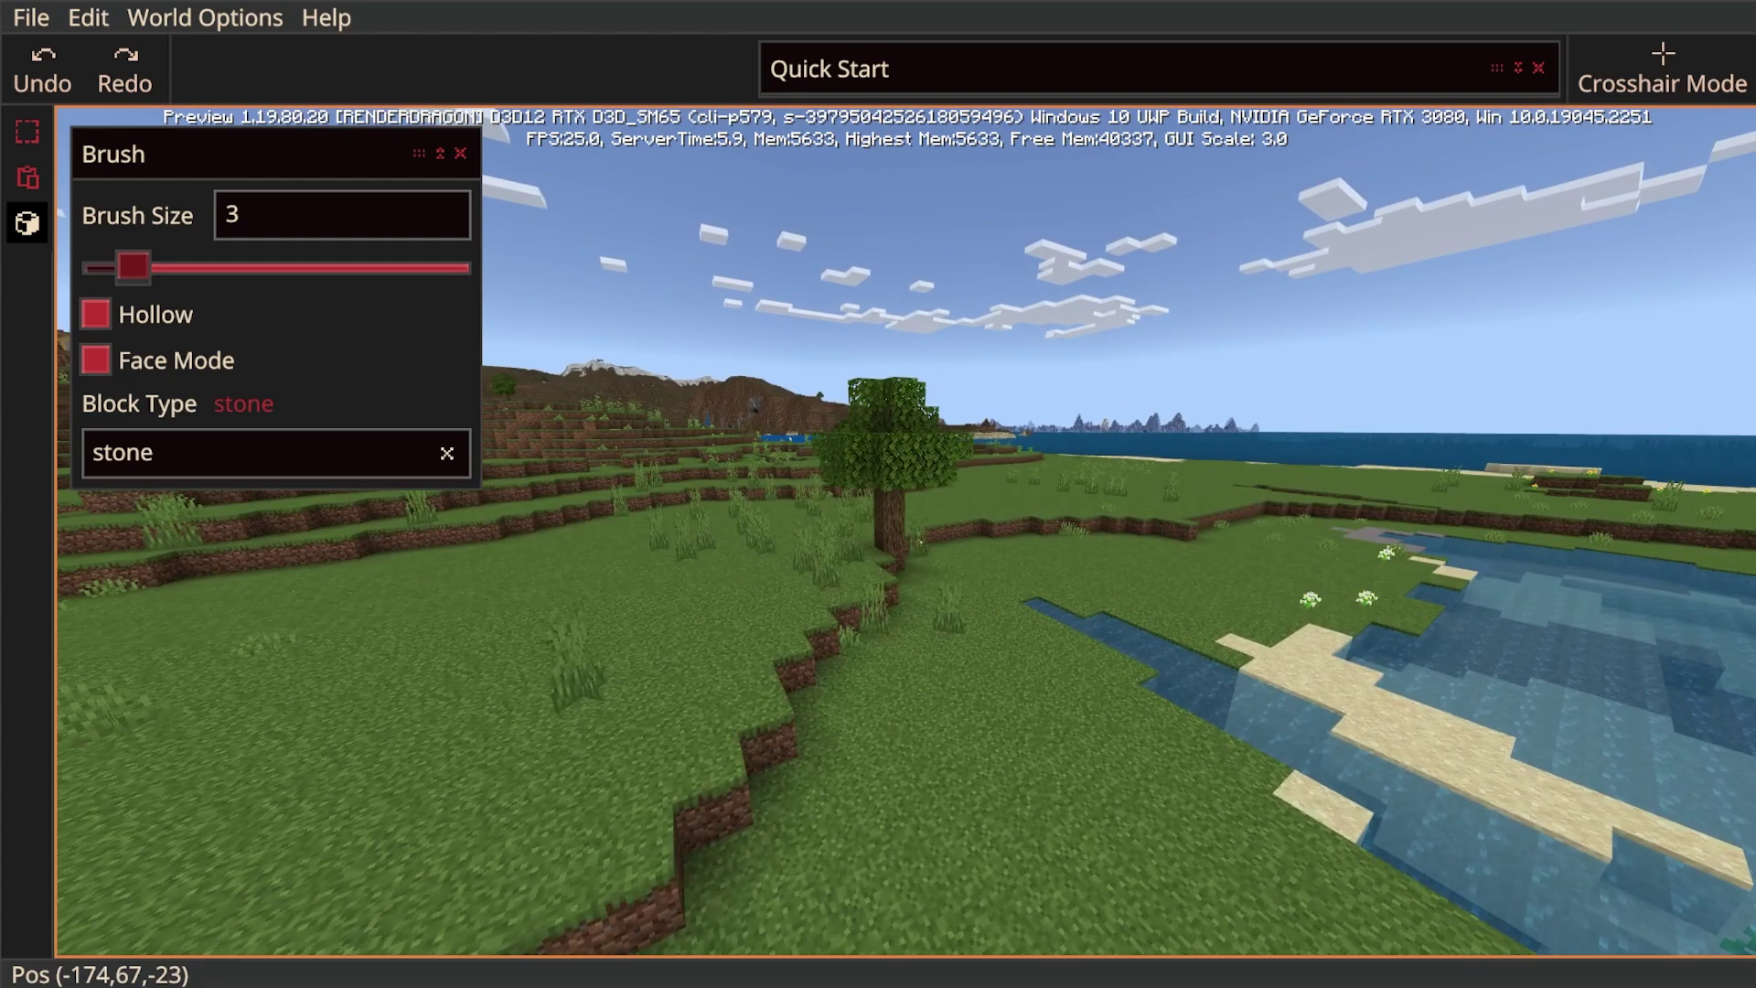
pyautogui.press('w')
# Activate the Selection tool, shift its window against the toolrail and choose the Freeform mode.
pyautogui.click(30, 136)
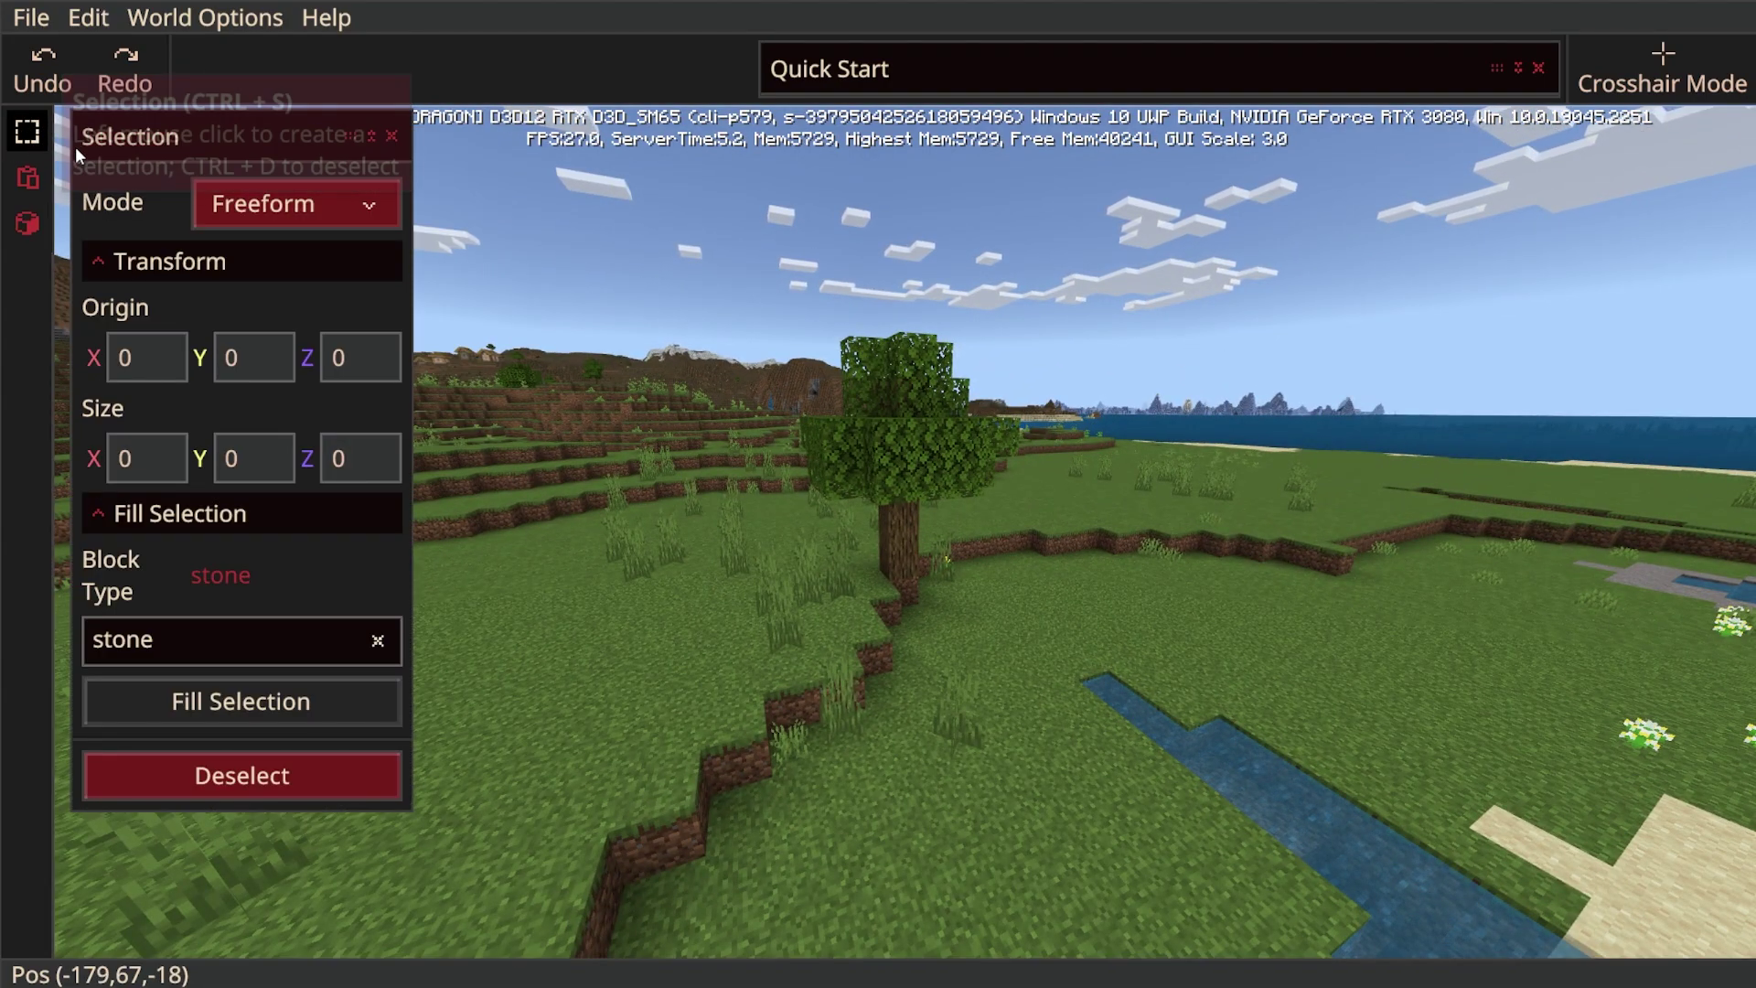
pyautogui.moveTo(198, 140); pyautogui.dragTo(183, 143)
pyautogui.click(241, 225)
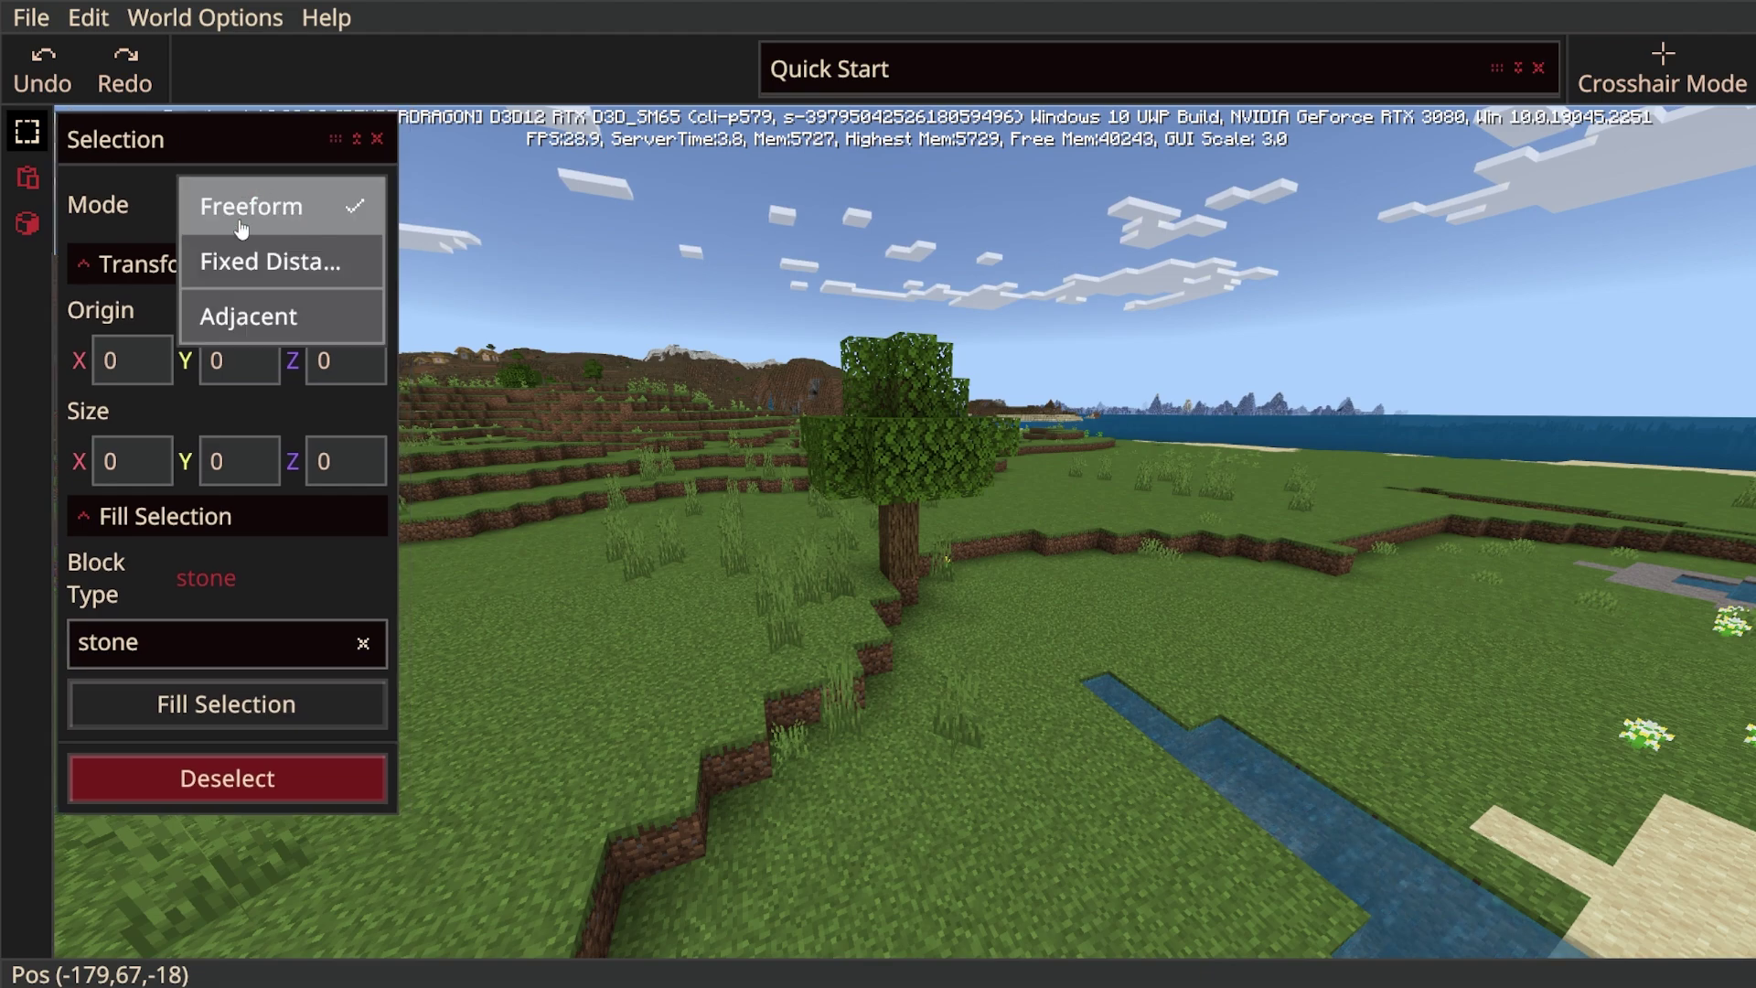
pyautogui.click(278, 209)
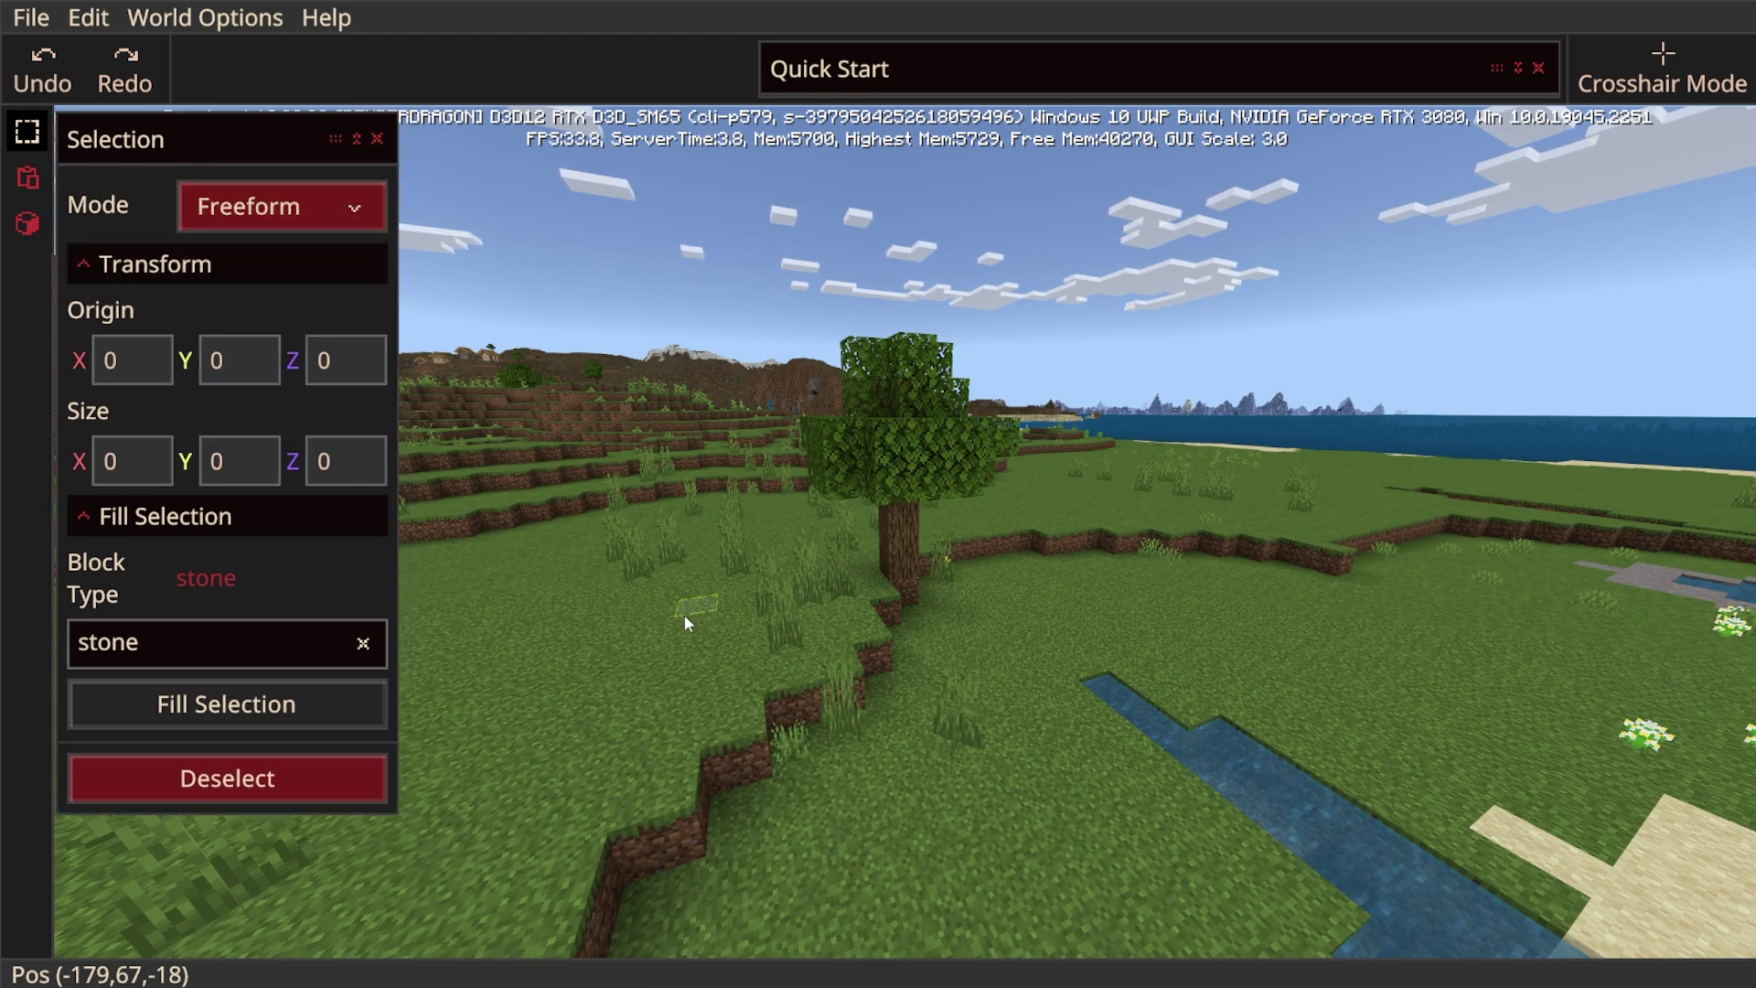
# Select single blocks one after another on the grass and in the tree's leaves using Freeform mode.
pyautogui.click(683, 668)
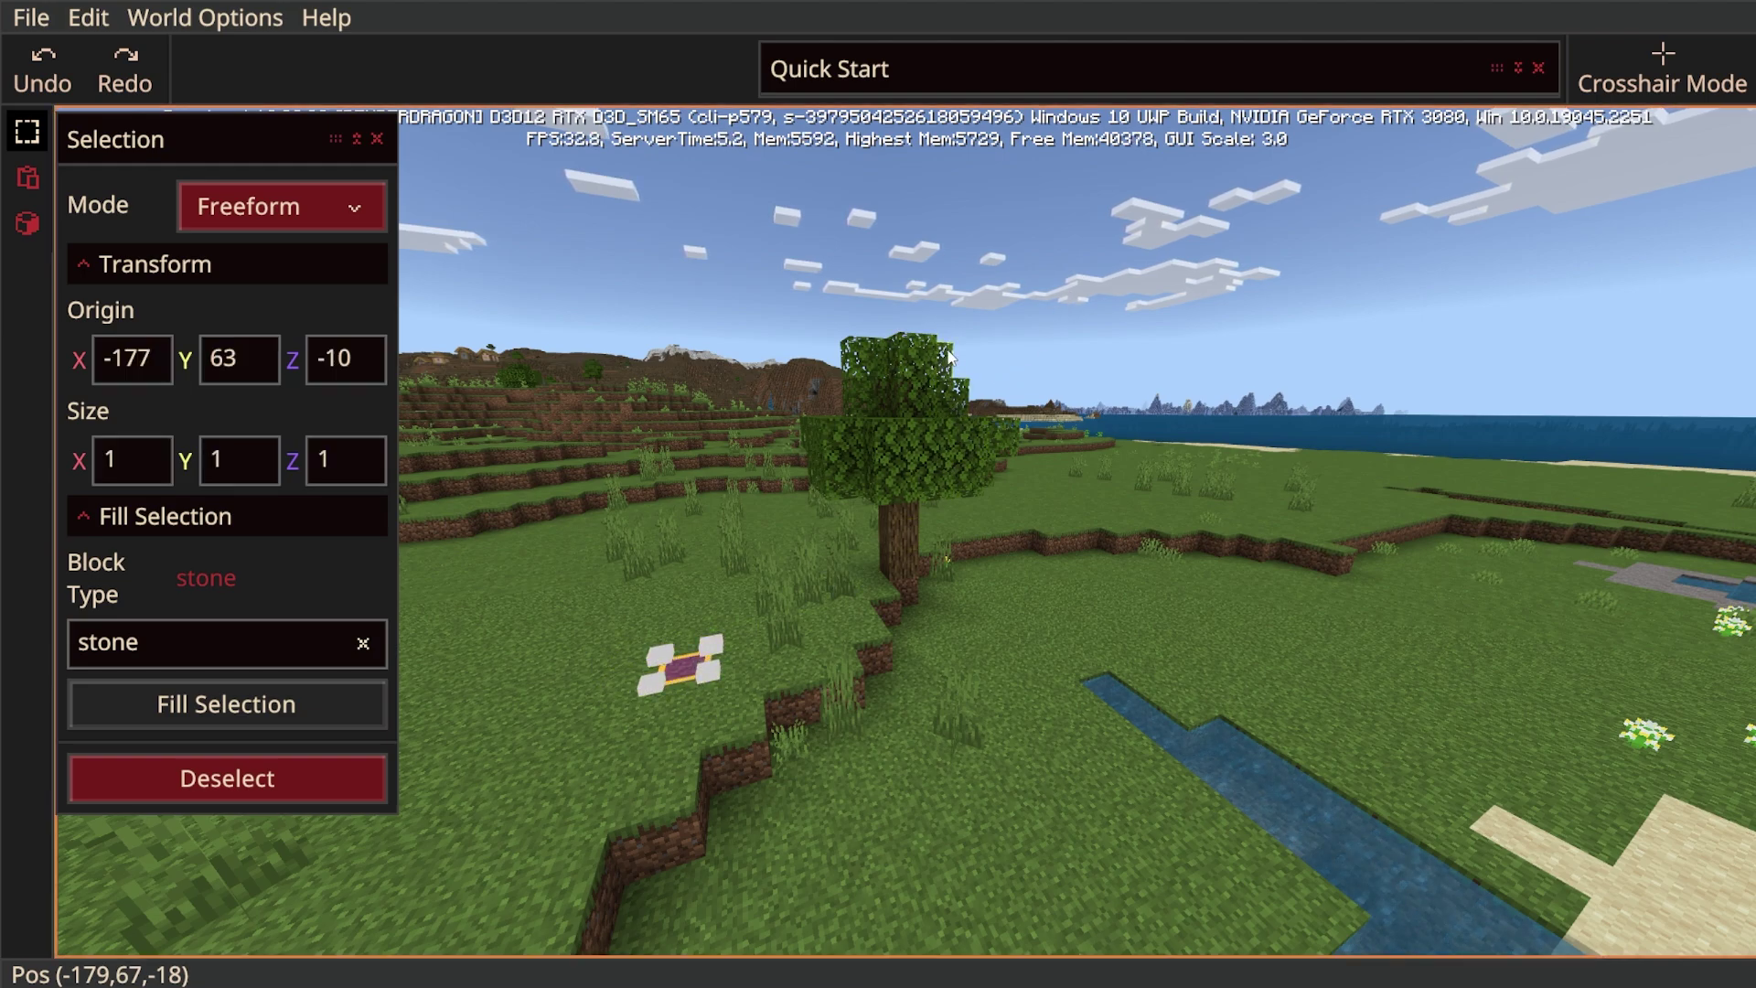
pyautogui.click(951, 364)
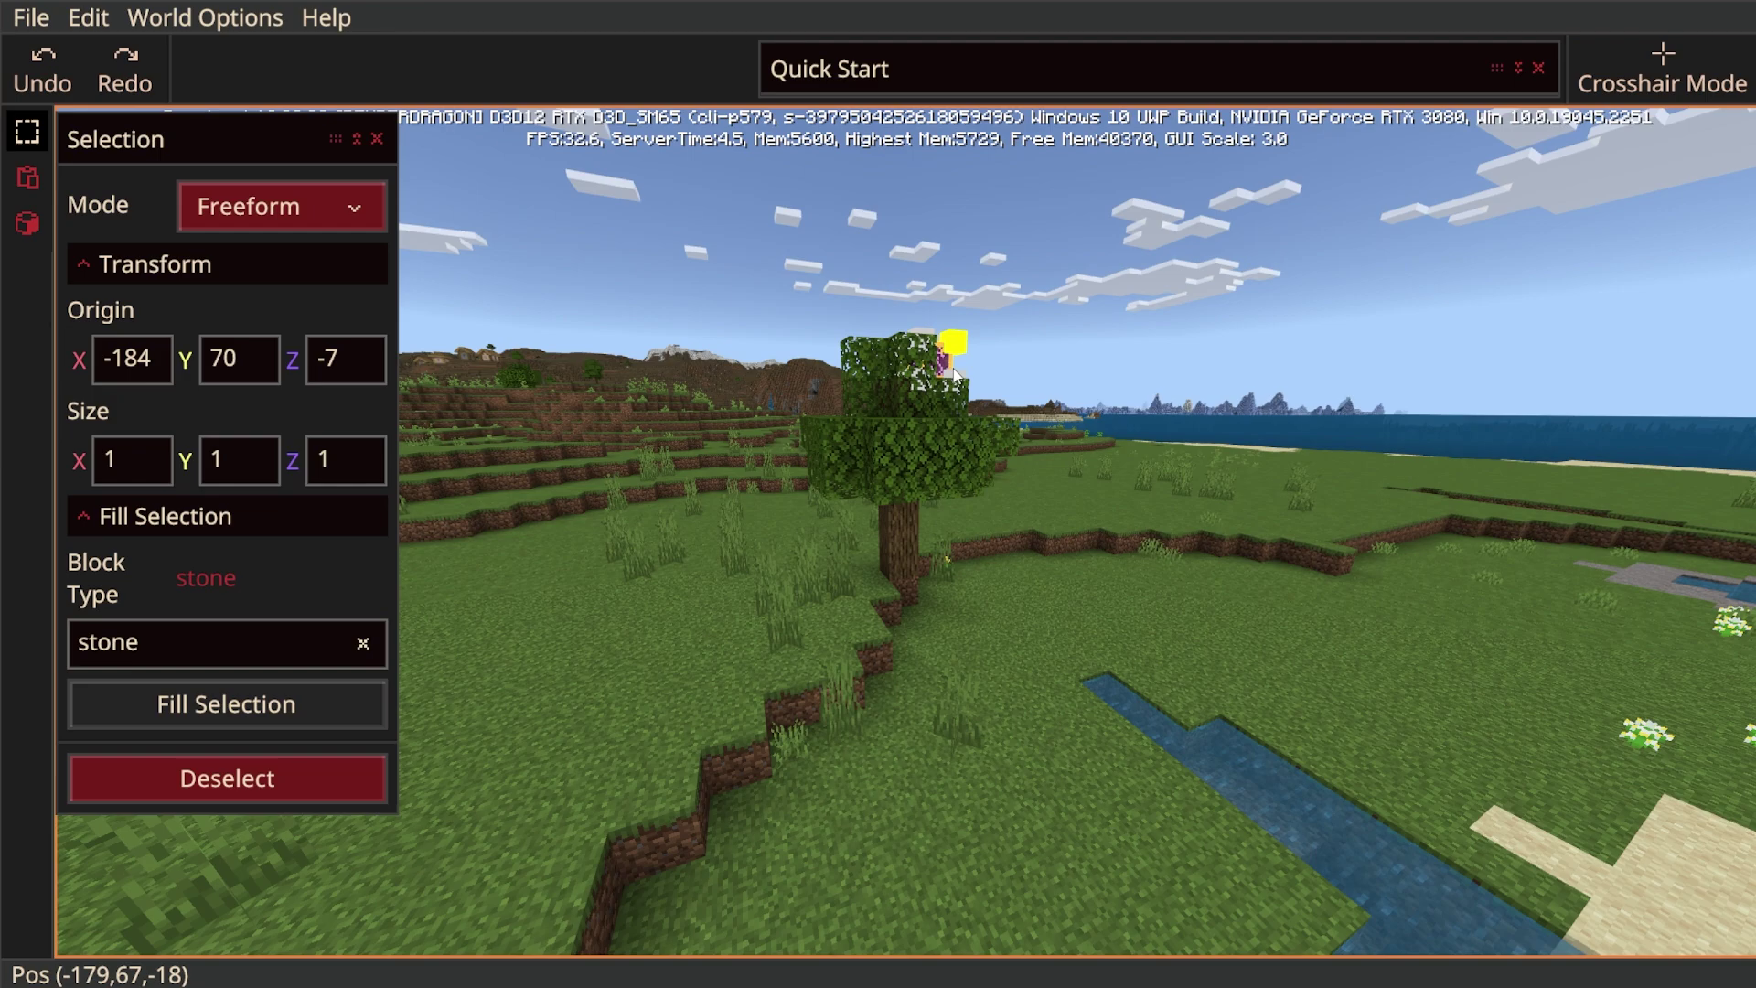
pyautogui.click(659, 664)
pyautogui.click(865, 398)
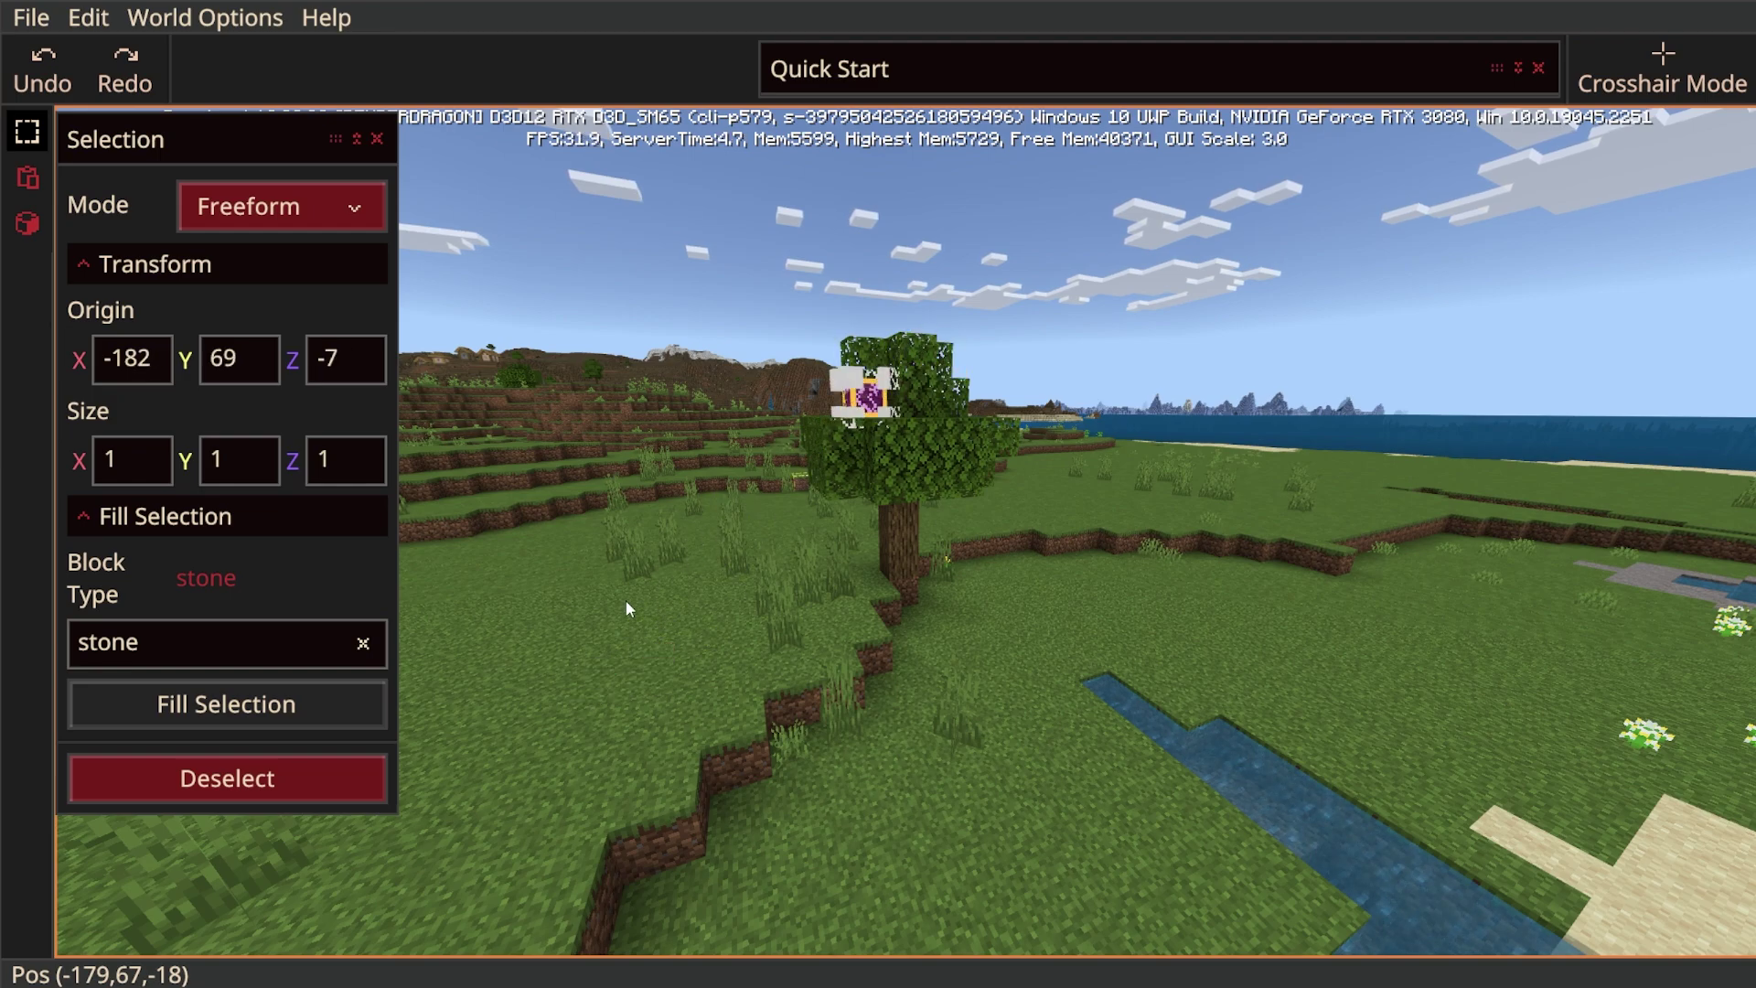
pyautogui.click(627, 600)
pyautogui.click(568, 499)
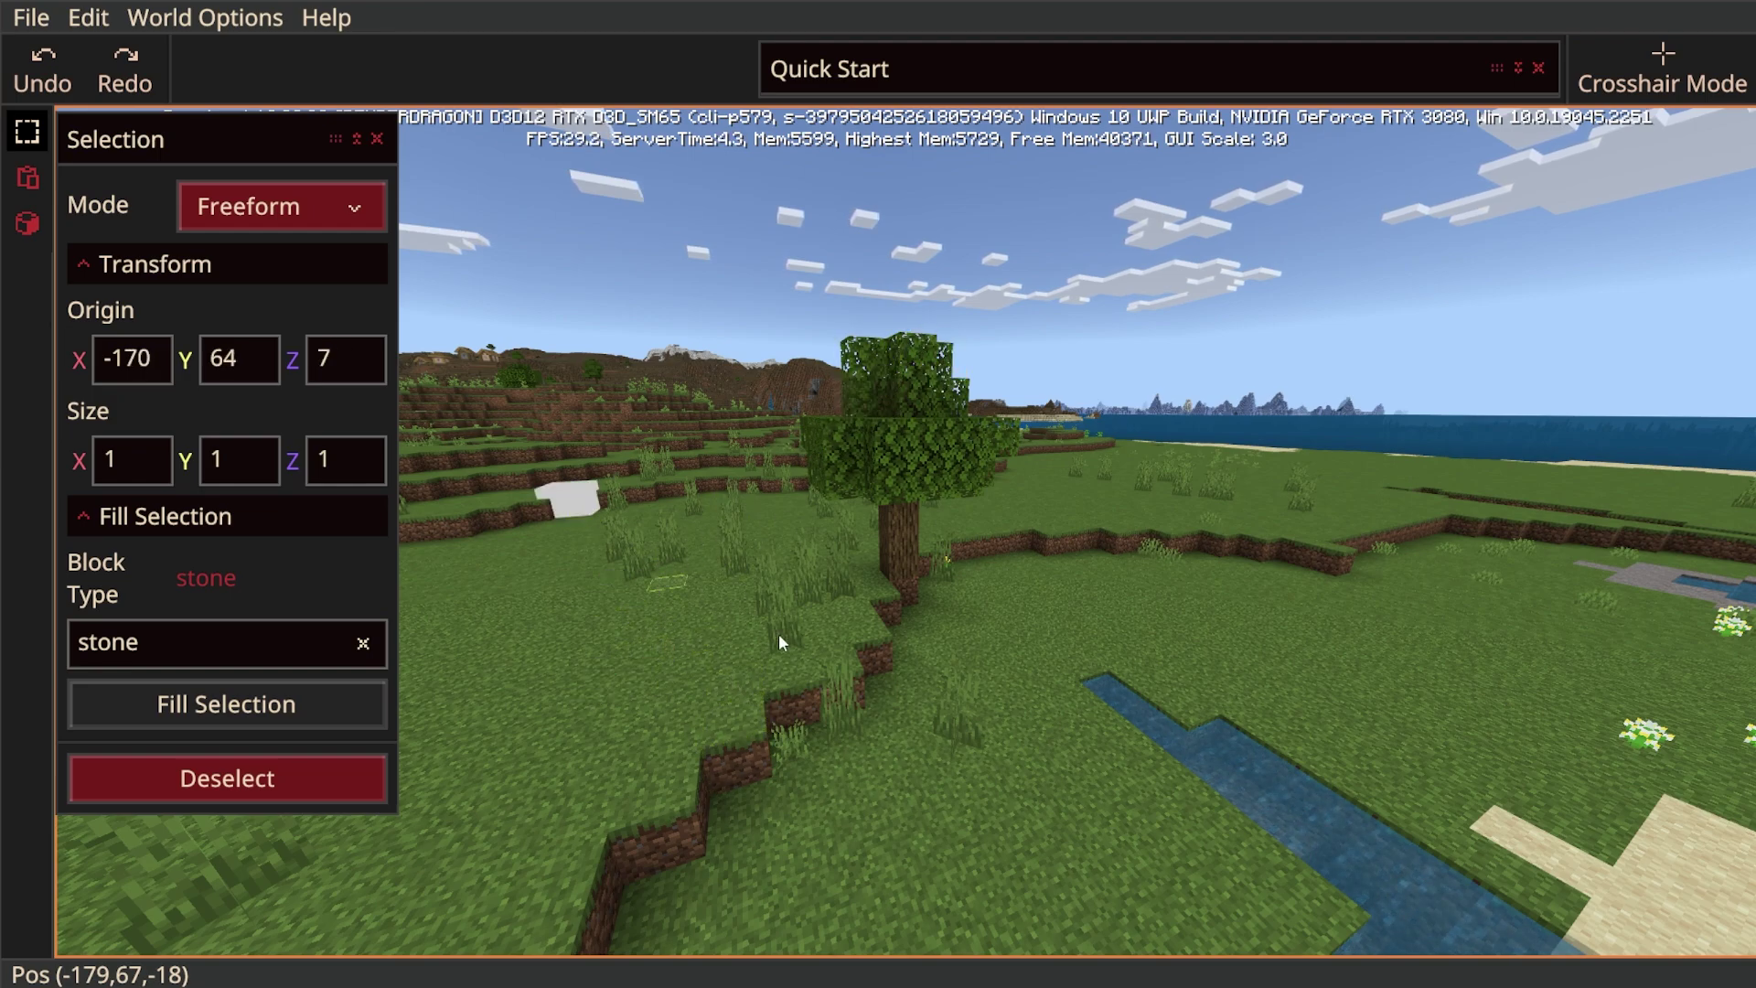
pyautogui.click(590, 593)
pyautogui.click(639, 651)
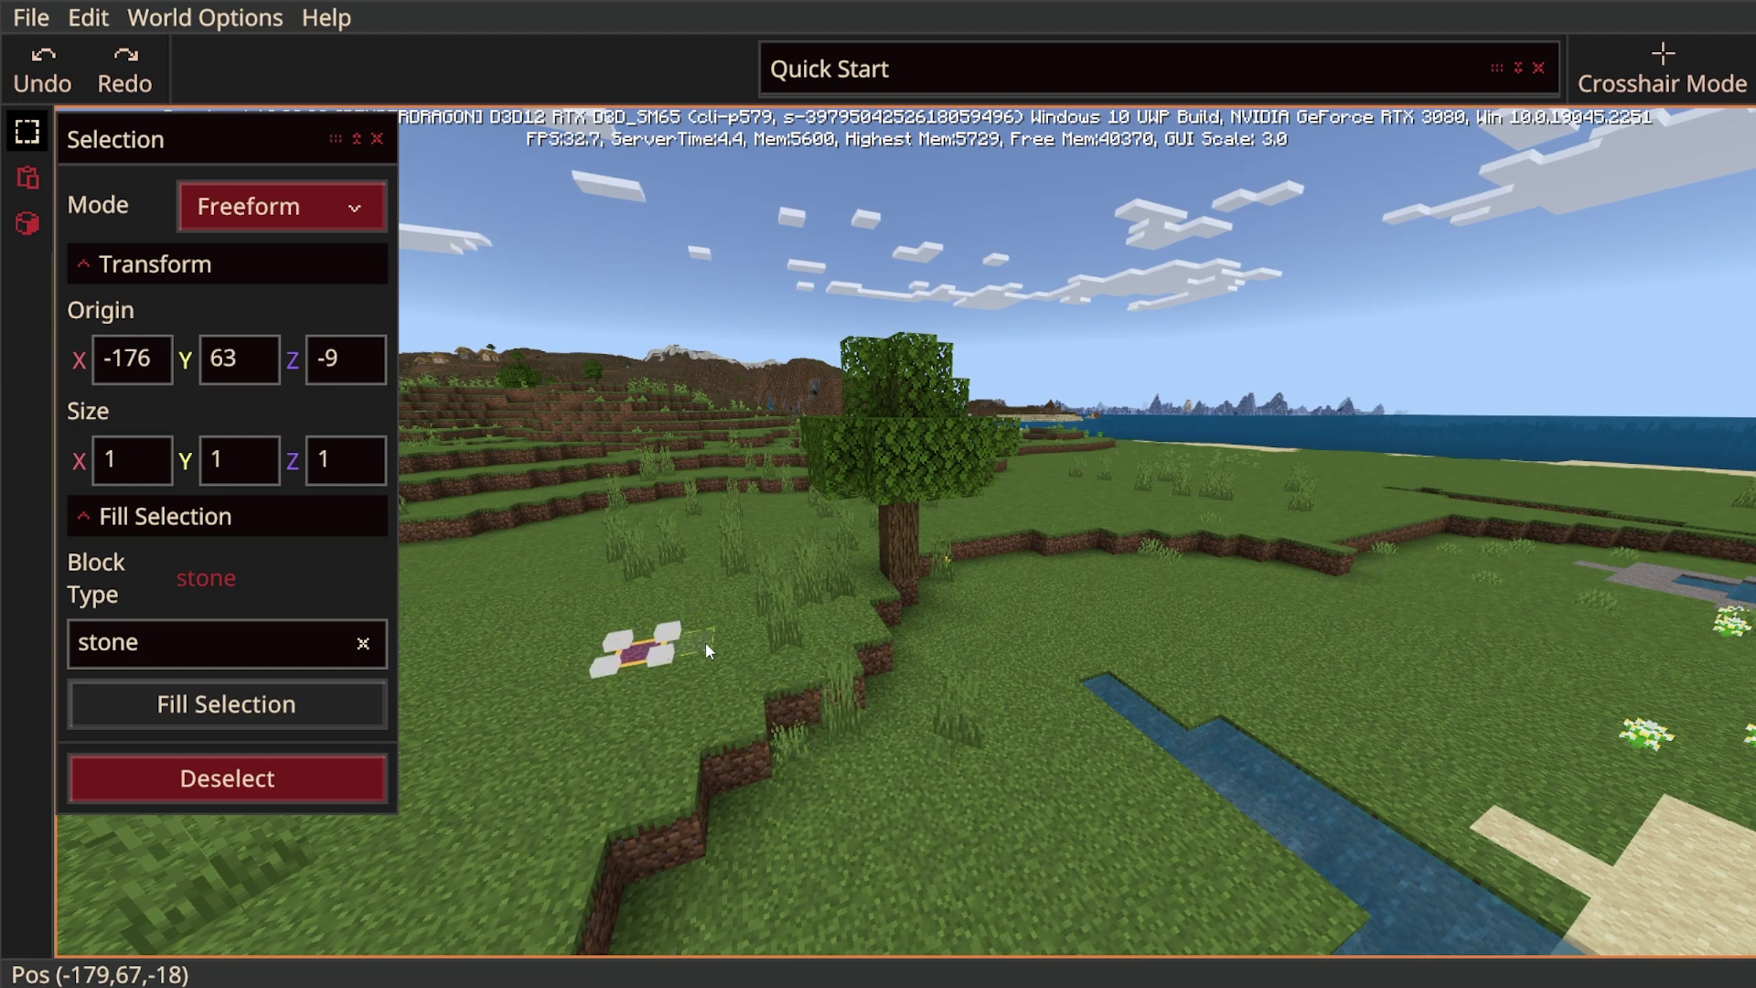
# Select a grass block near the tree, extend the selection to the treetop as a 10×8×3 box and fly around it.
pyautogui.click(678, 665)
pyautogui.click(634, 663)
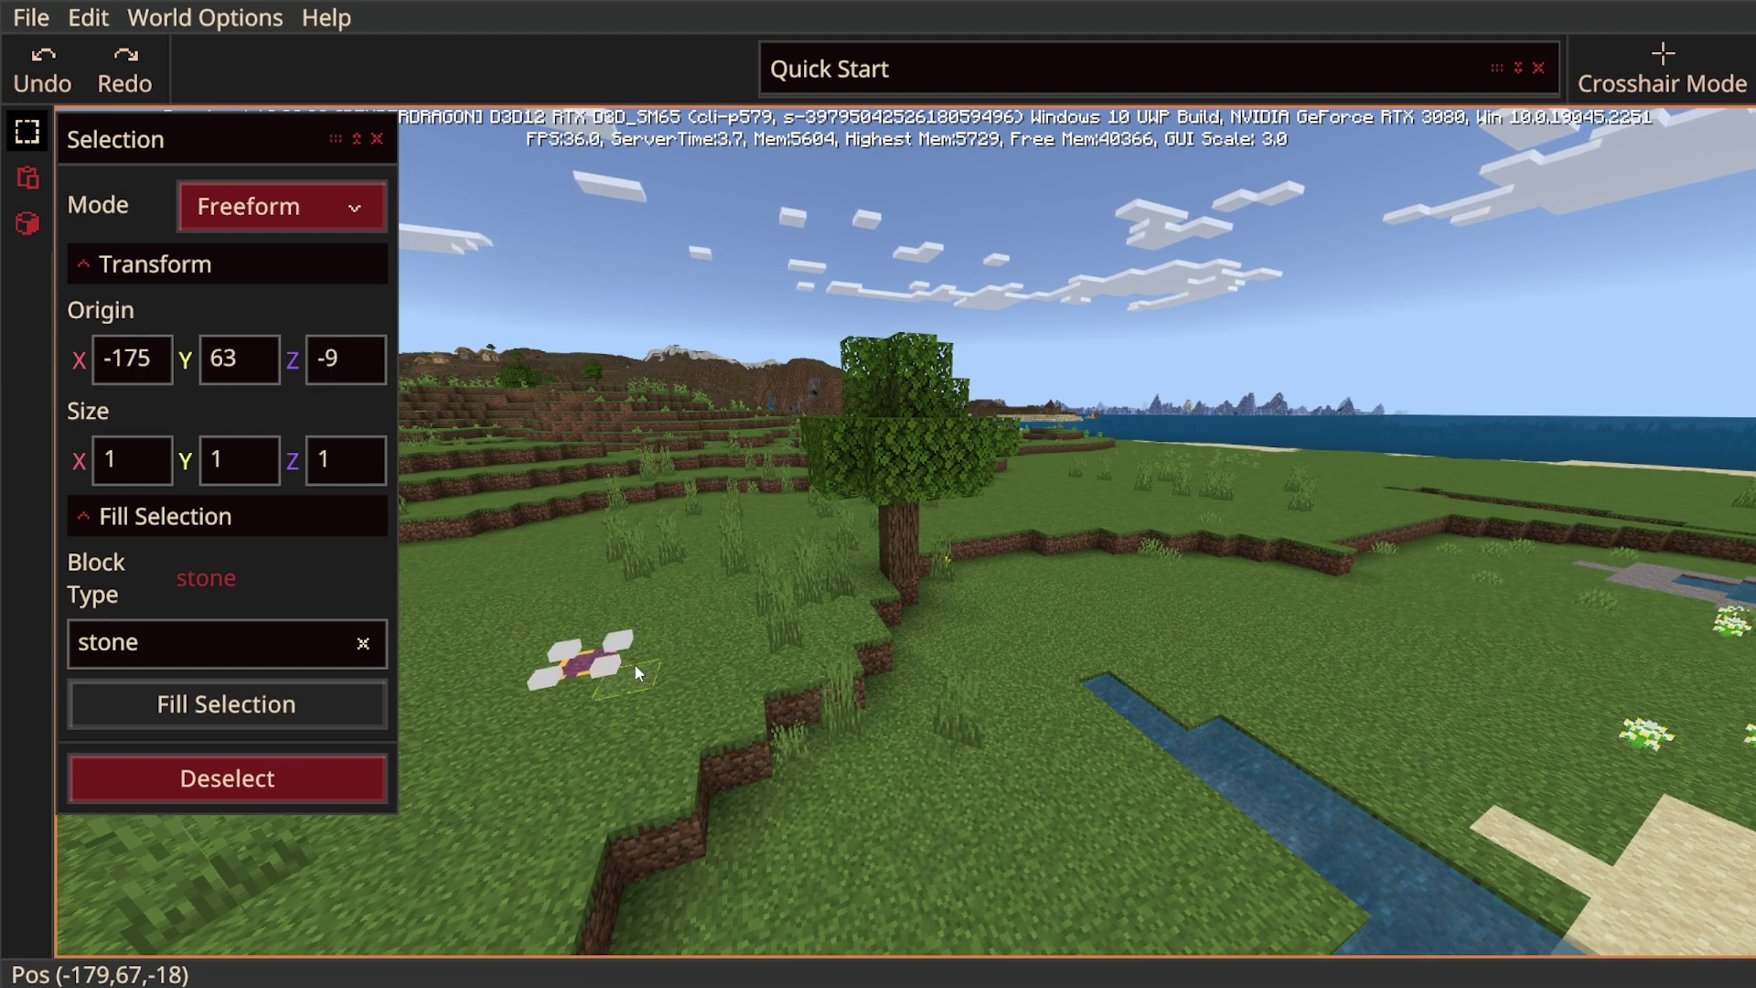
pyautogui.keyDown('shift'); pyautogui.click(933, 382); pyautogui.keyUp('shift')
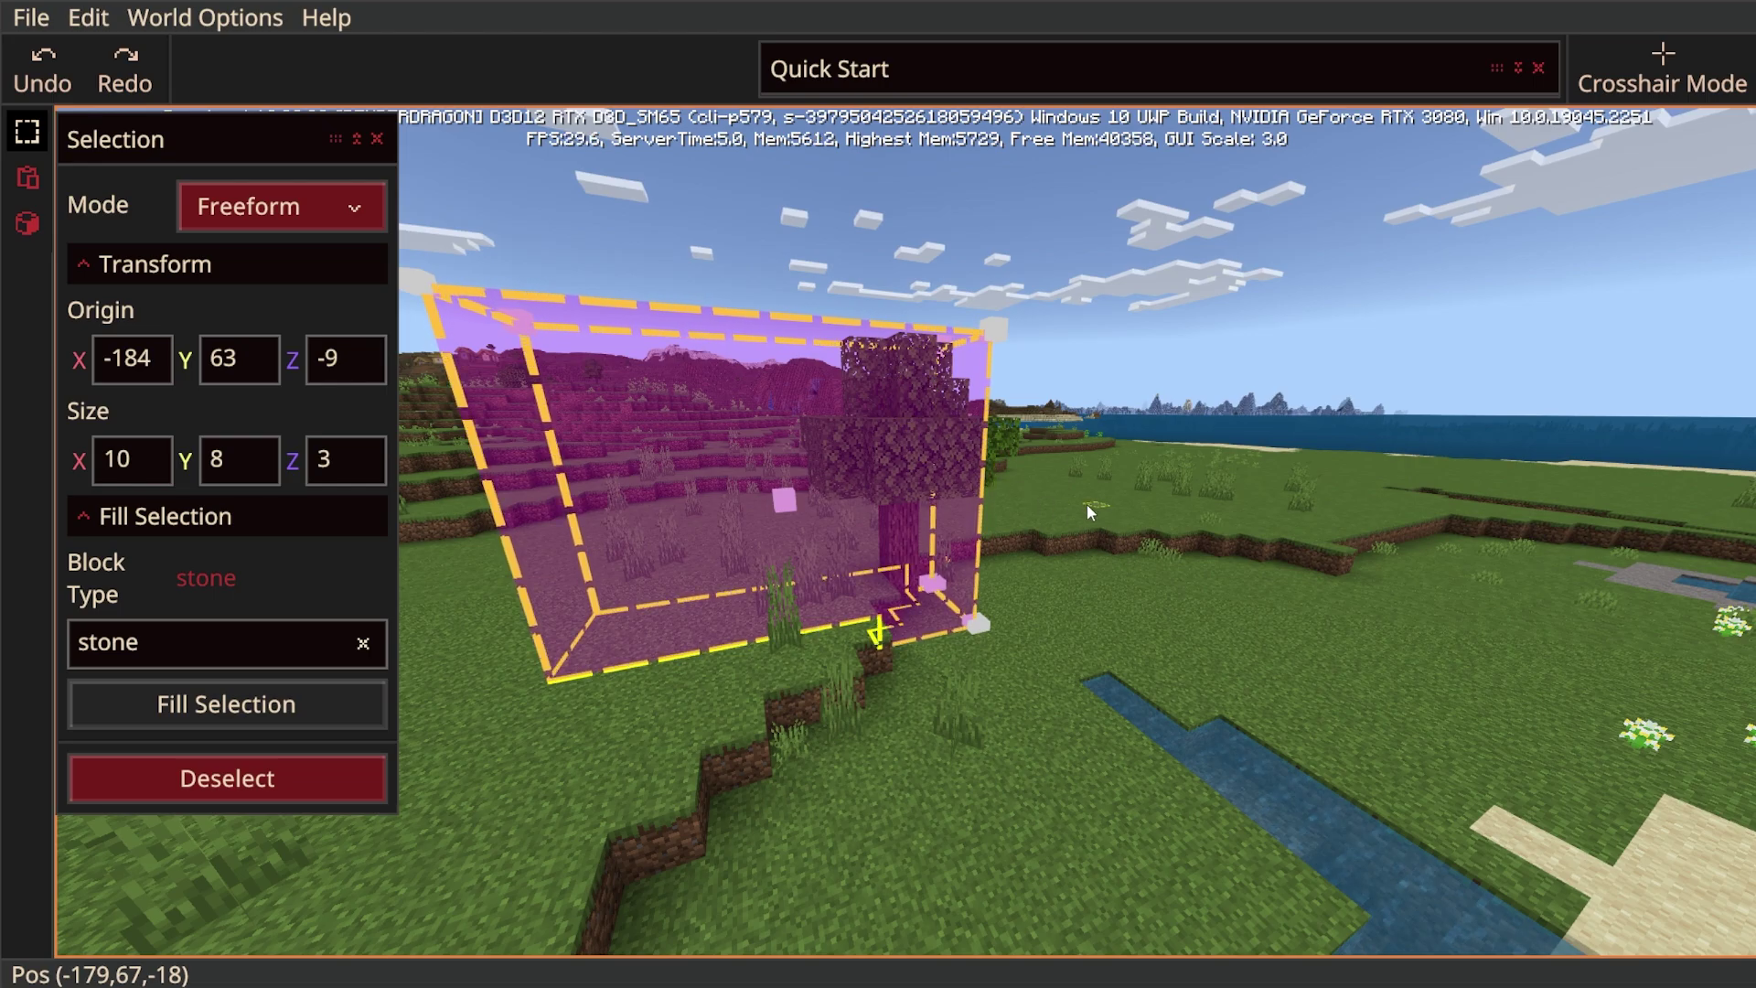
pyautogui.moveTo(1088, 508); pyautogui.dragTo(1532, 732, button='right')
pyautogui.press('a')
pyautogui.press('a')
pyautogui.press('space')
pyautogui.press('w')
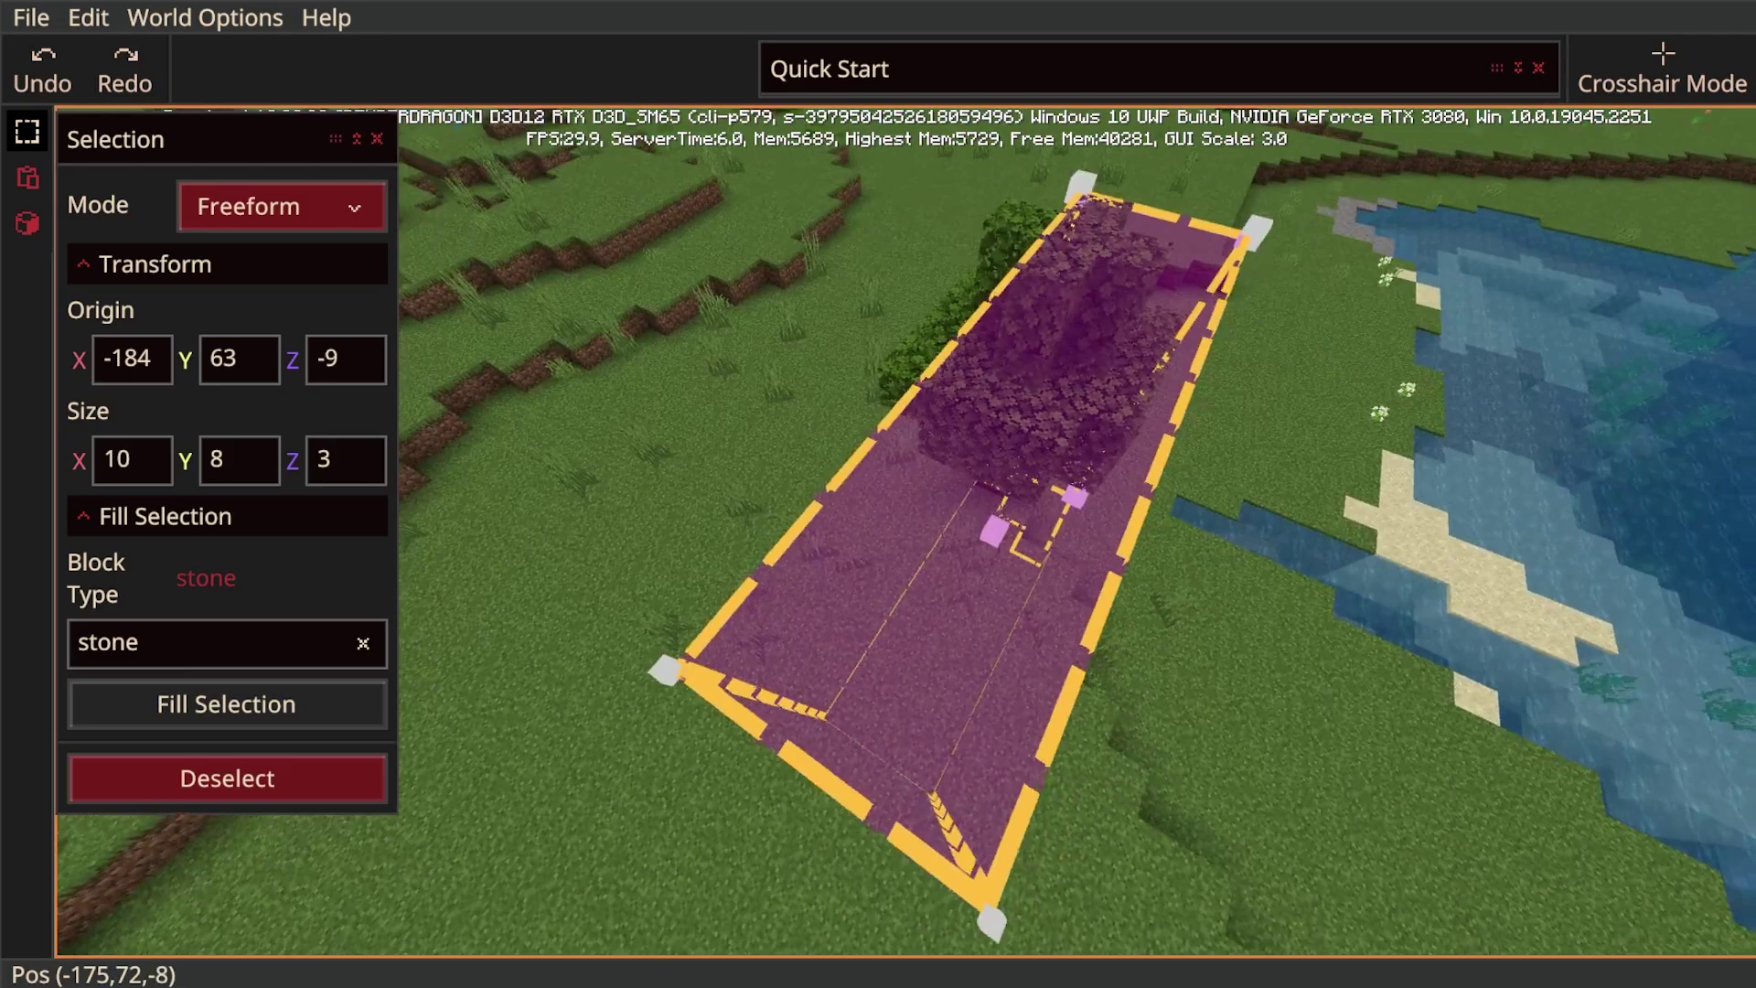
pyautogui.press('d')
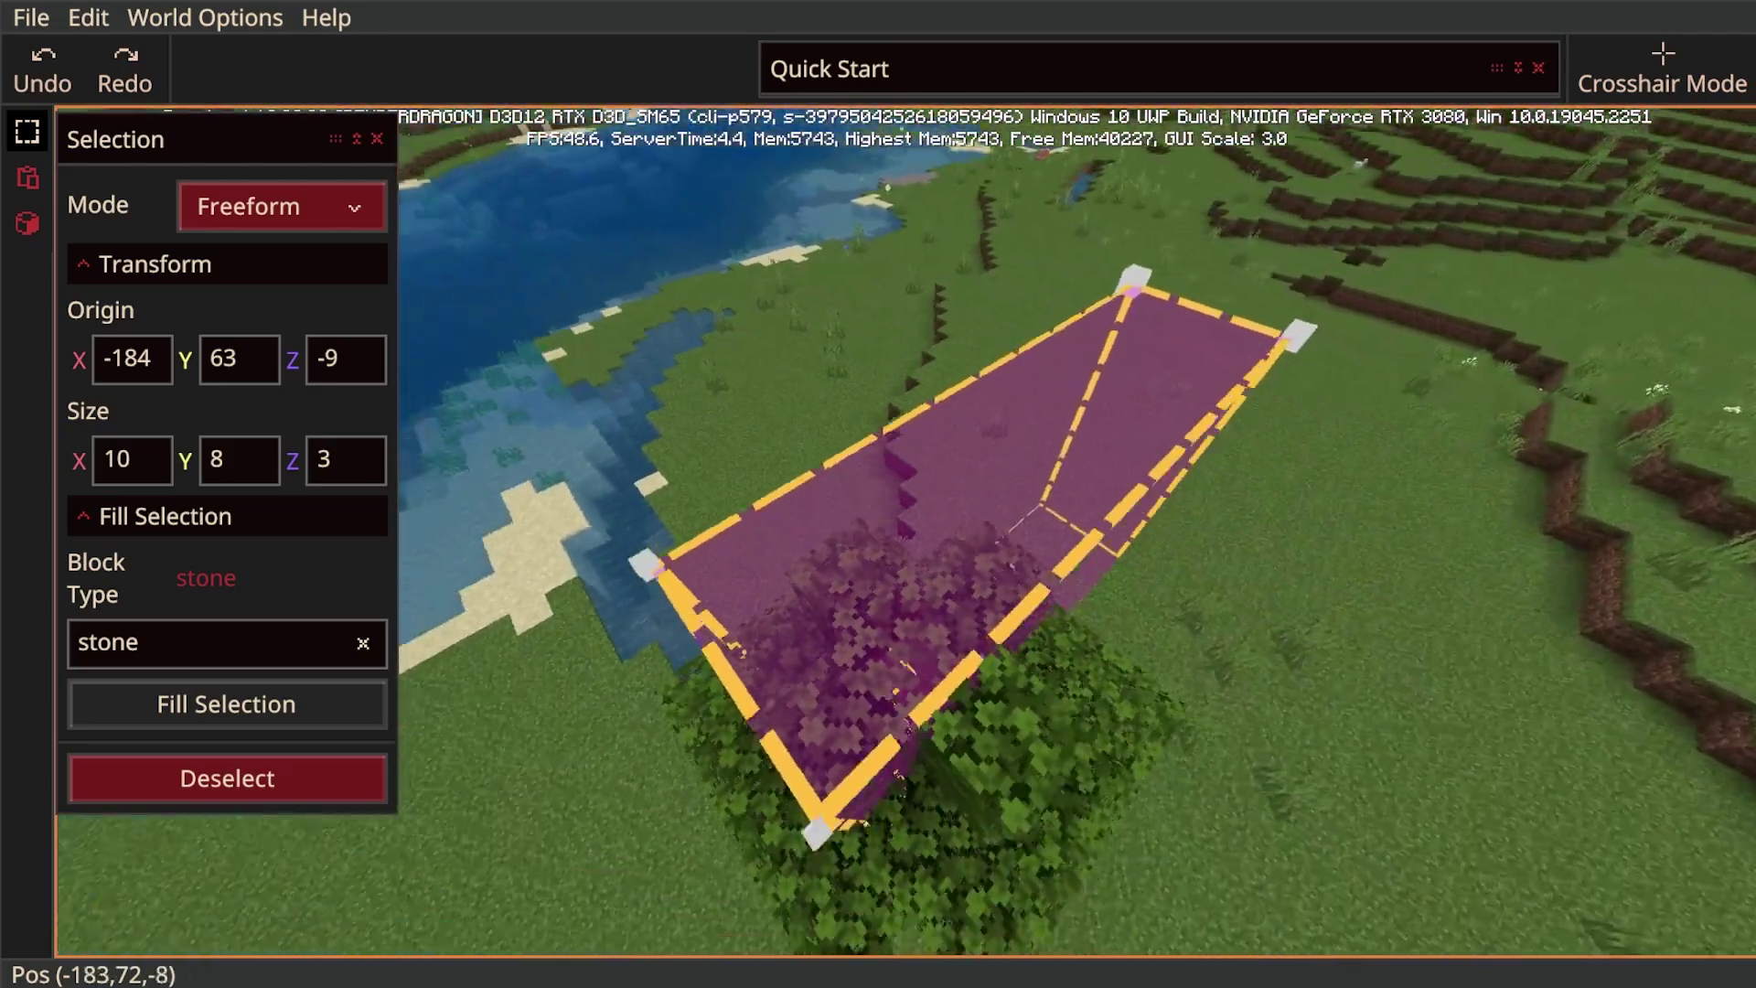
pyautogui.press('s')
# Select single leaf blocks on the tree and extend the selection from a side leaf into a 4×3×2 box.
pyautogui.click(873, 520)
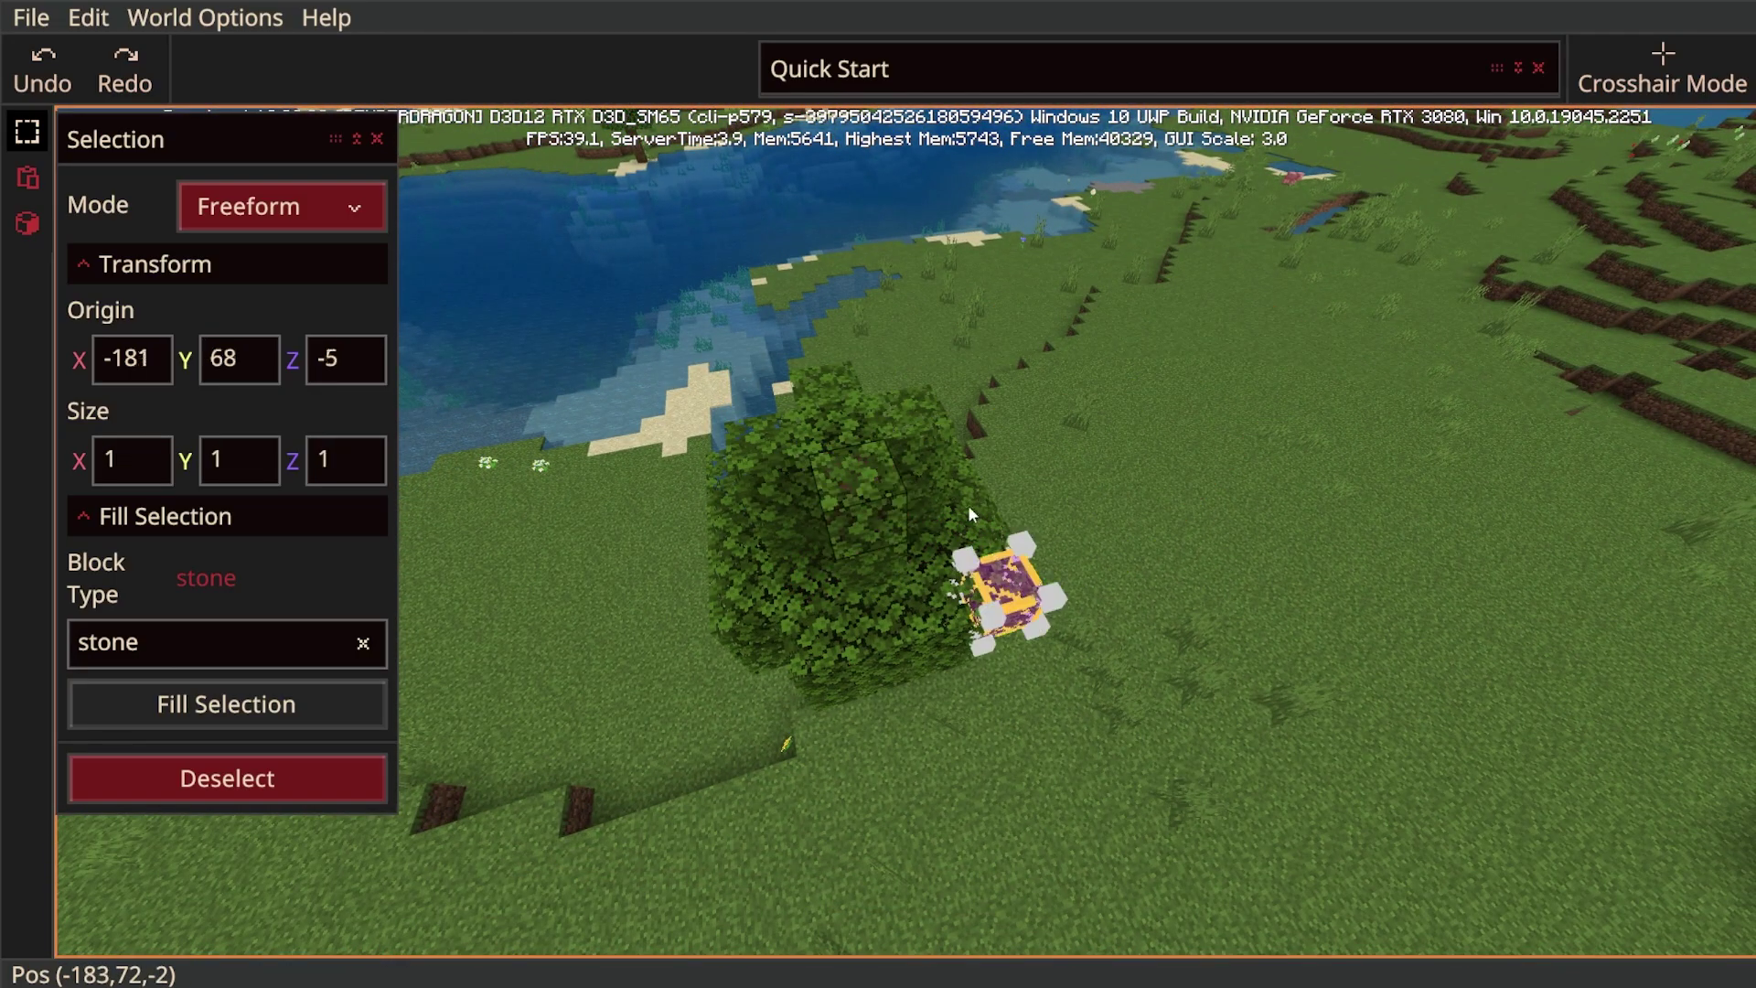
pyautogui.click(916, 439)
pyautogui.click(836, 462)
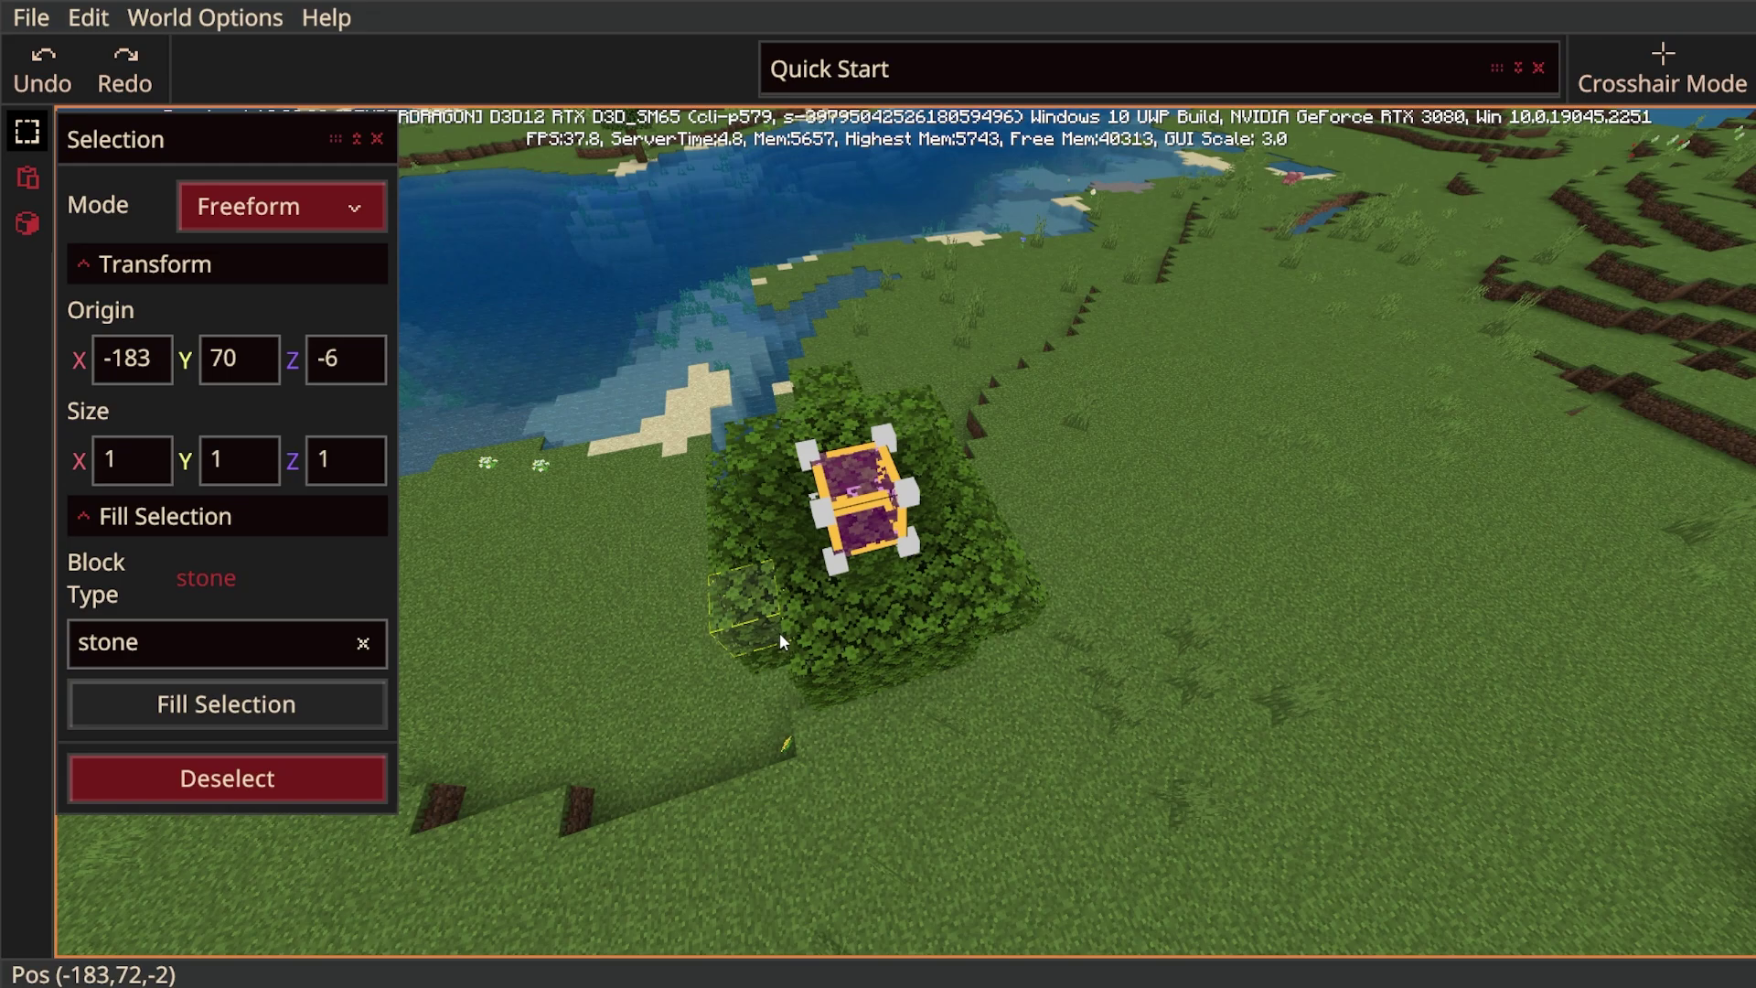
pyautogui.click(749, 591)
pyautogui.press('a')
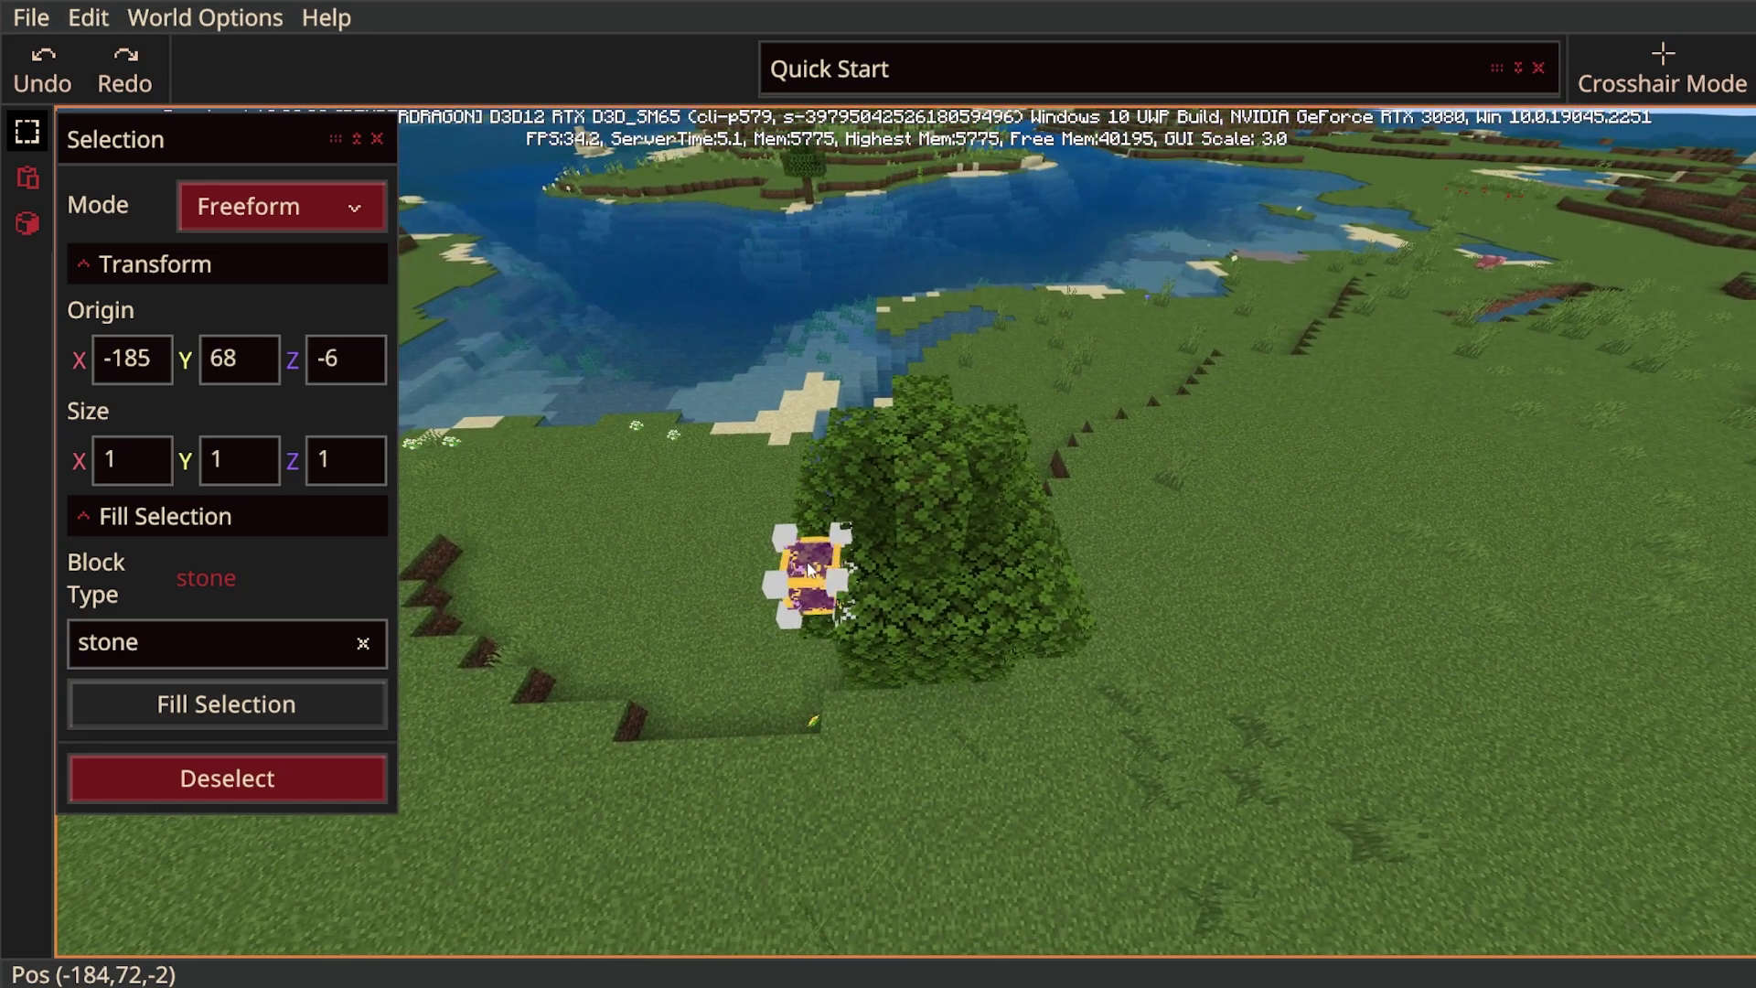
pyautogui.keyDown('shift'); pyautogui.click(1013, 432); pyautogui.keyUp('shift')
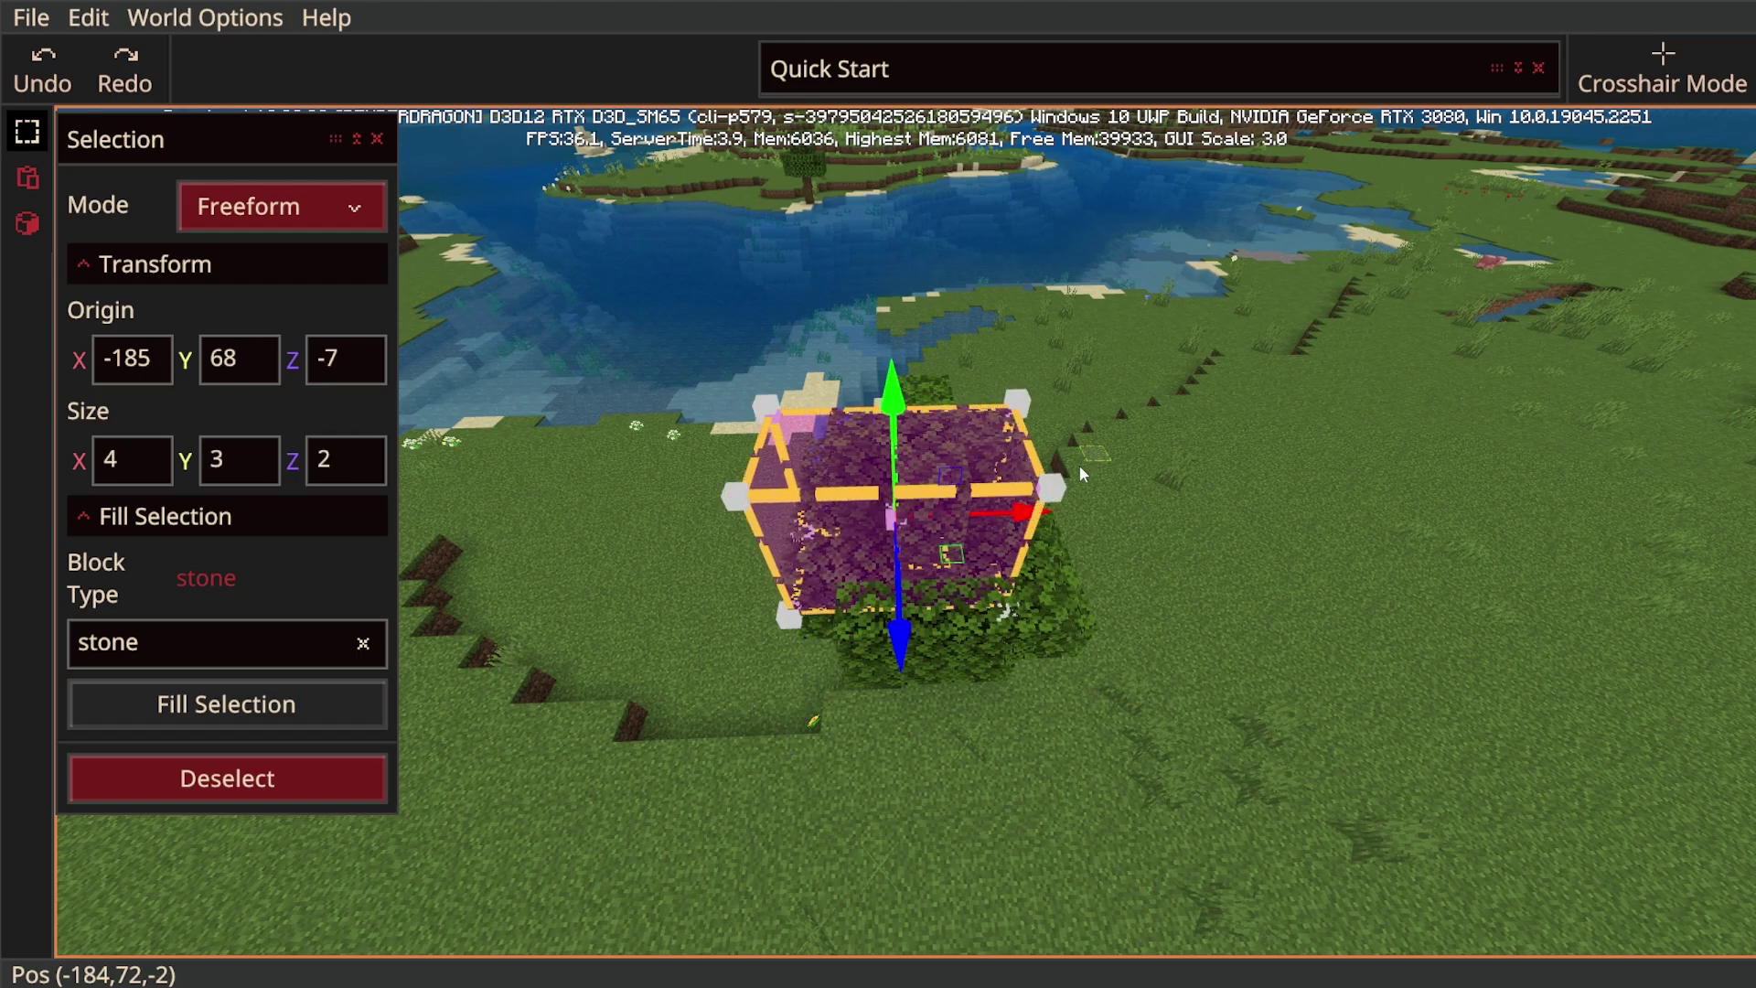
# Stretch the selection box over the tree upward to a height of 5 blocks.
pyautogui.press('a')
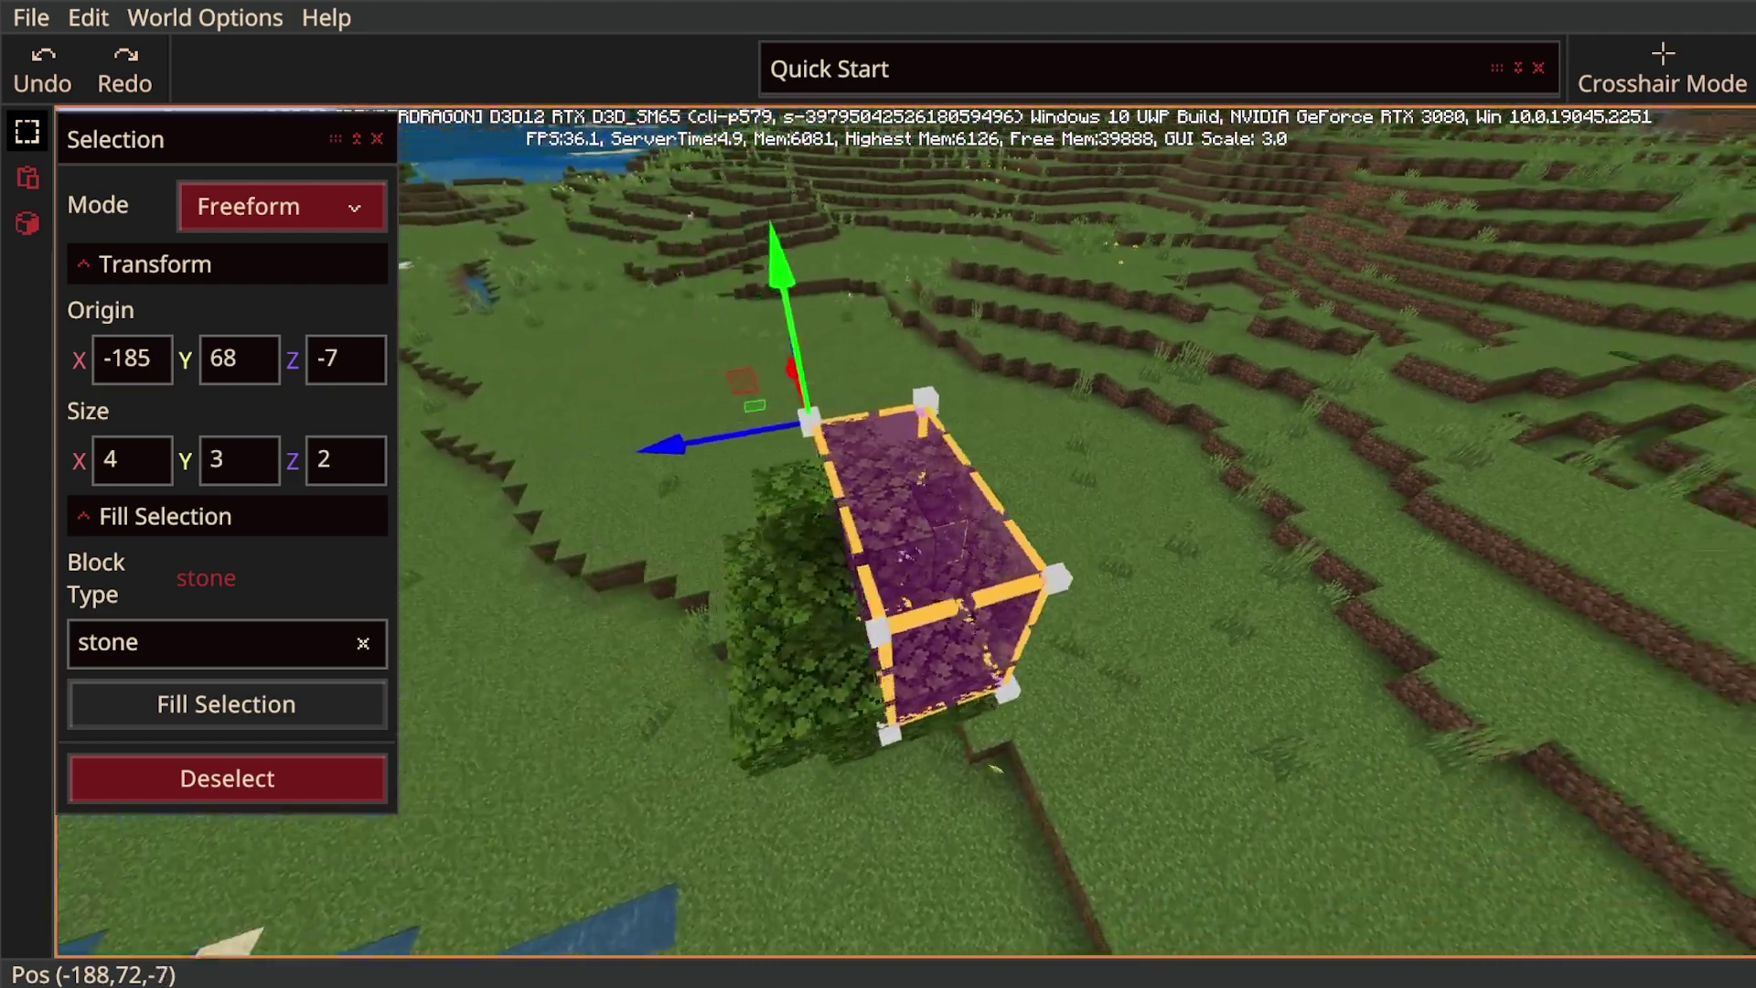
pyautogui.press('a')
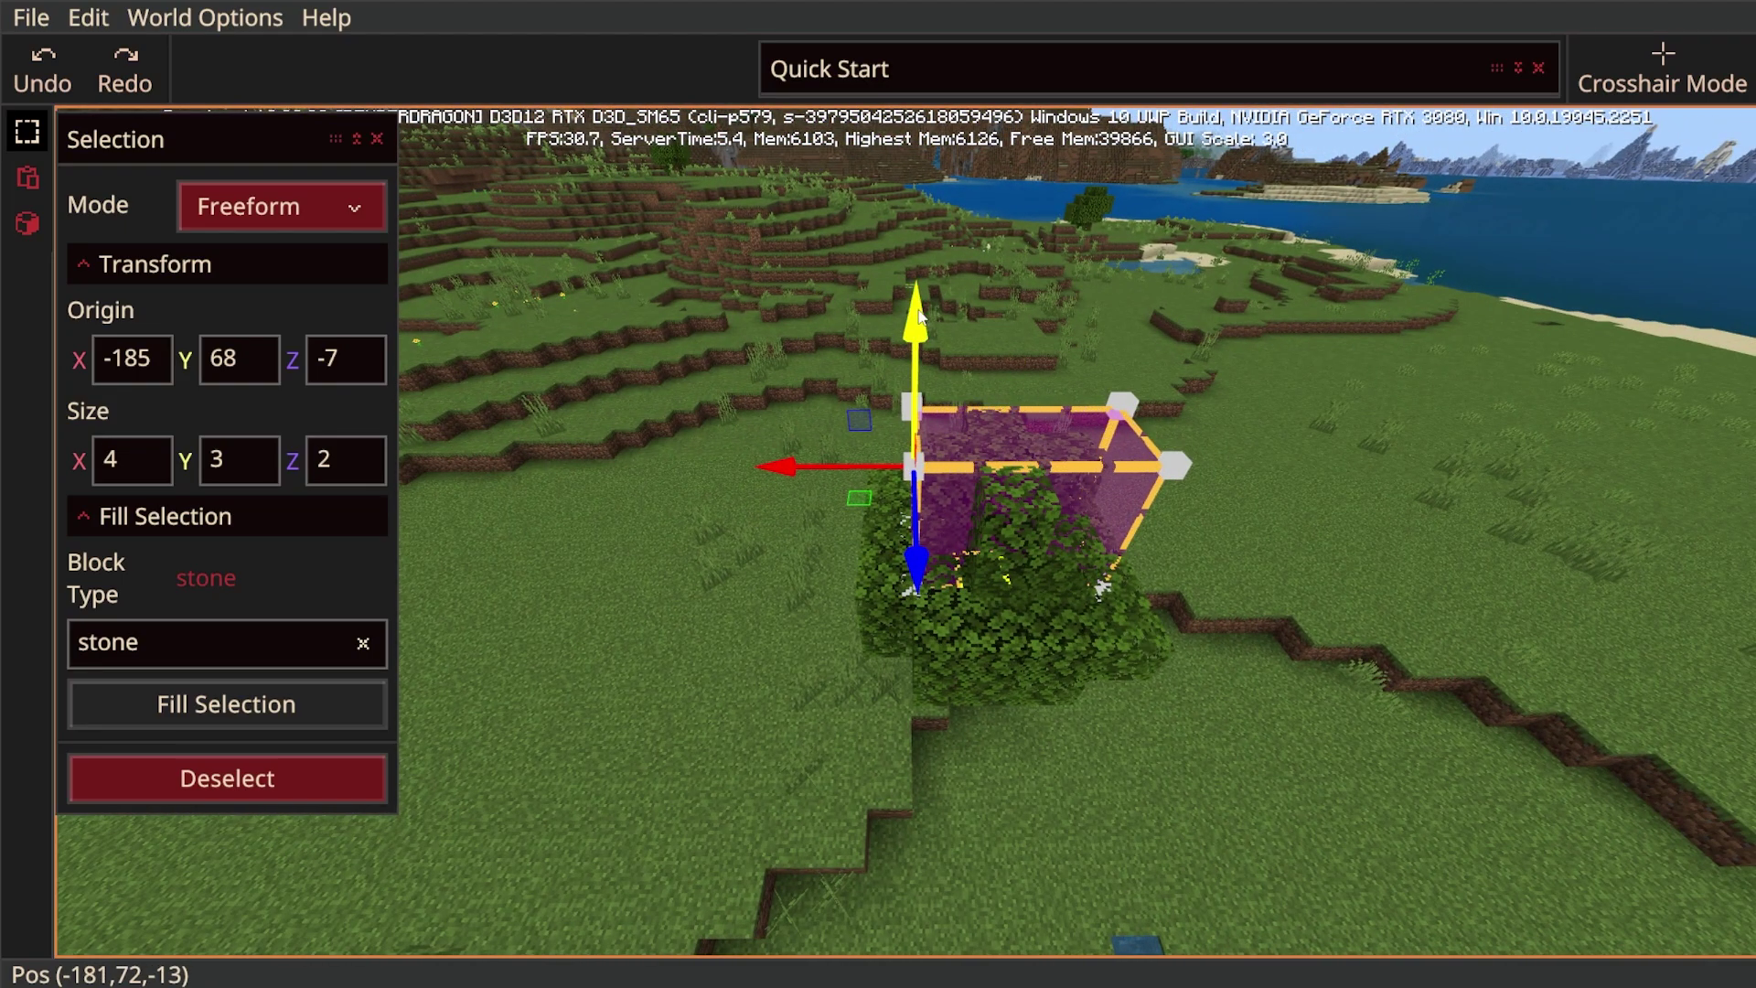
pyautogui.moveTo(924, 271); pyautogui.dragTo(930, 294)
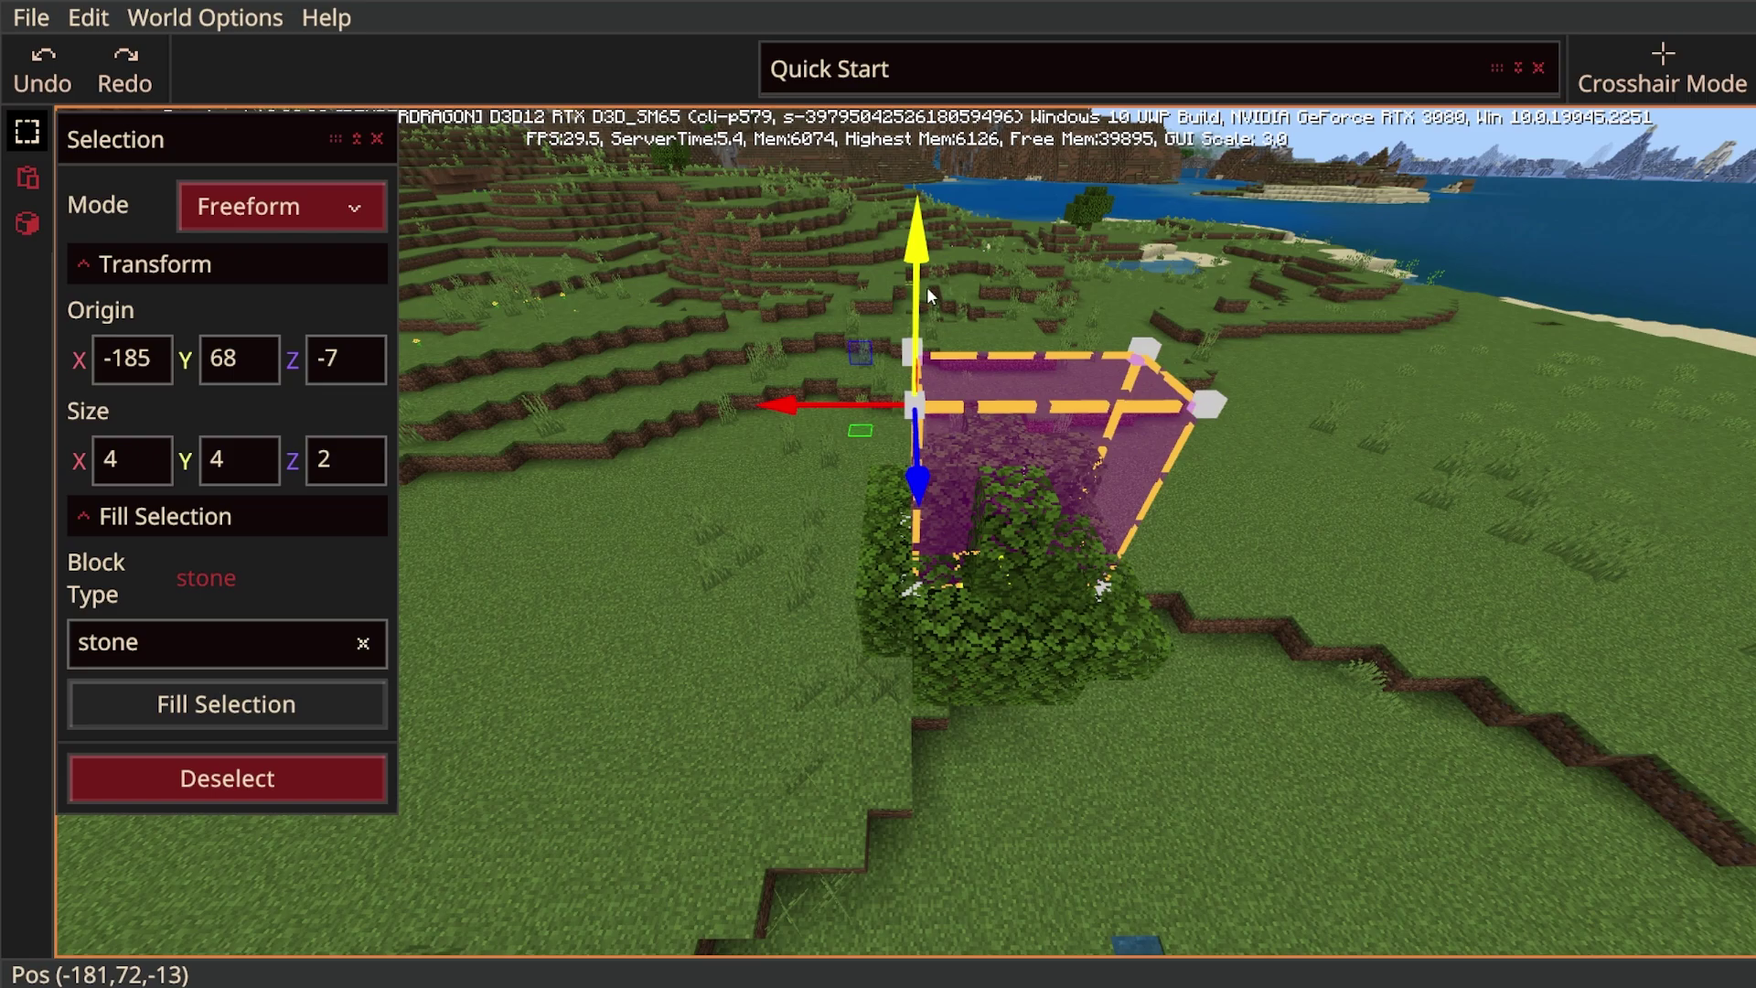
pyautogui.moveTo(1024, 295); pyautogui.dragTo(769, 298, button='right')
pyautogui.press('d')
pyautogui.press('space')
pyautogui.press('a')
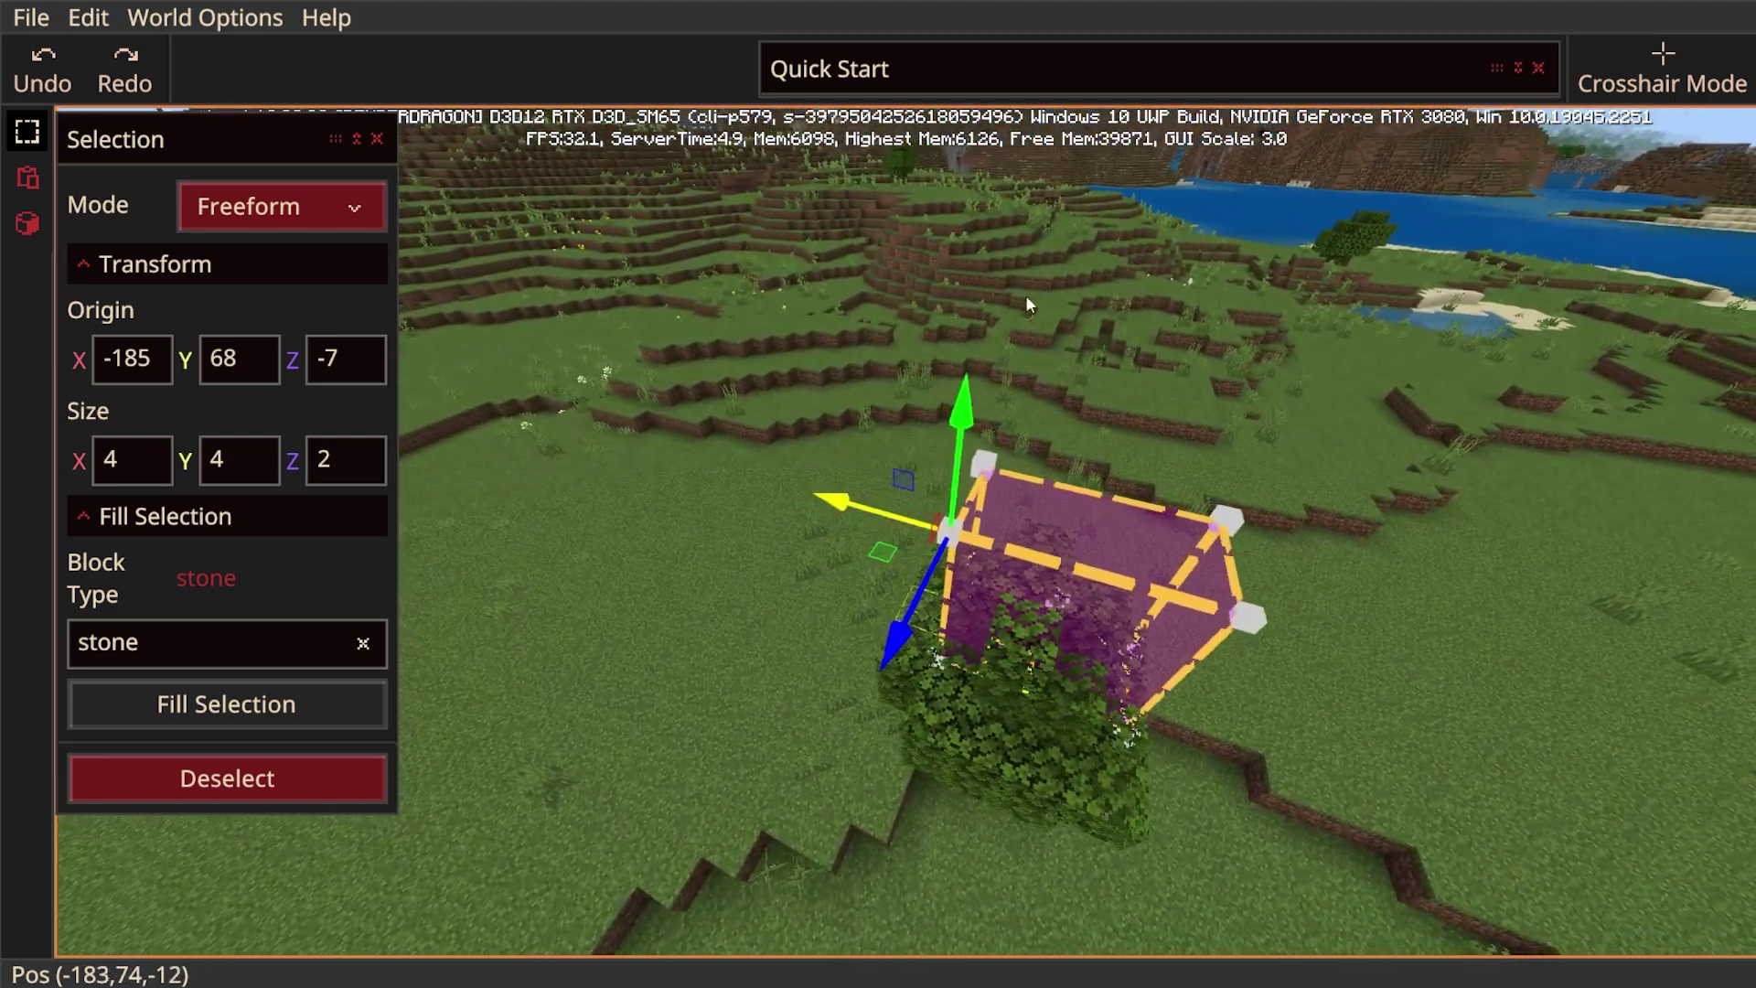
pyautogui.moveTo(962, 402)
pyautogui.mouseDown()
pyautogui.moveTo(981, 151)
pyautogui.moveTo(962, 411)
pyautogui.mouseUp()
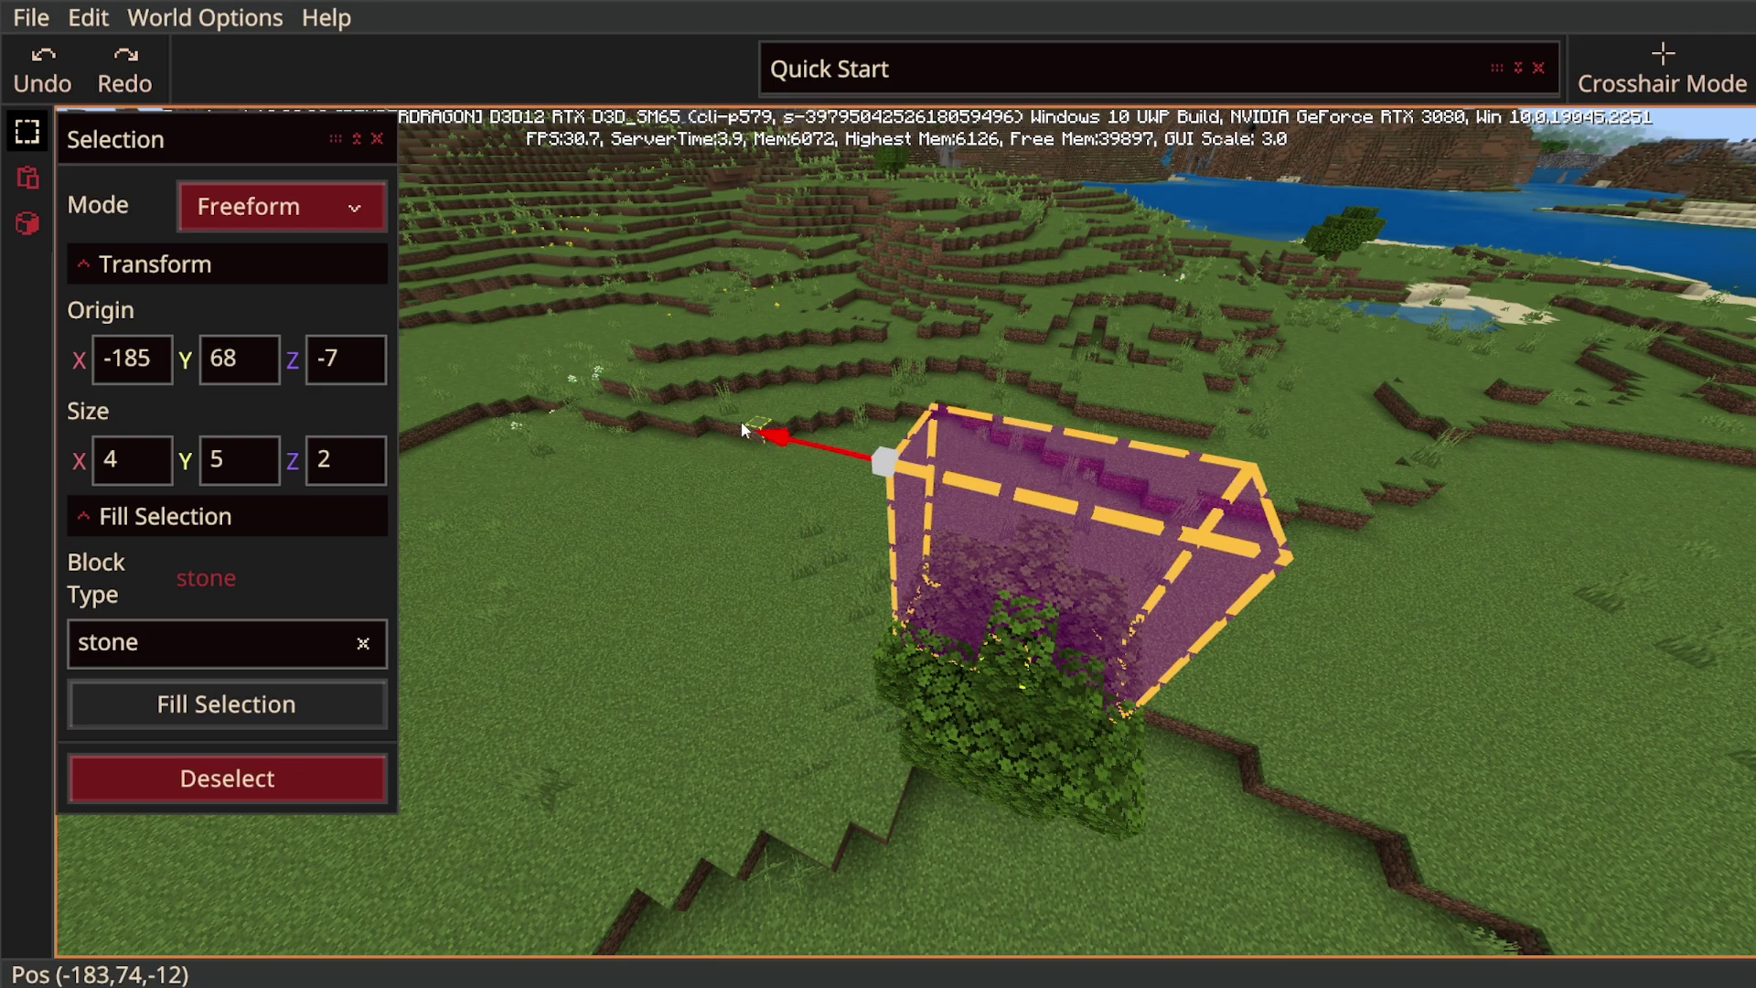
# Stretch the selection box horizontally to 10 blocks along X and 5 blocks along Z.
pyautogui.moveTo(638, 392); pyautogui.dragTo(549, 384)
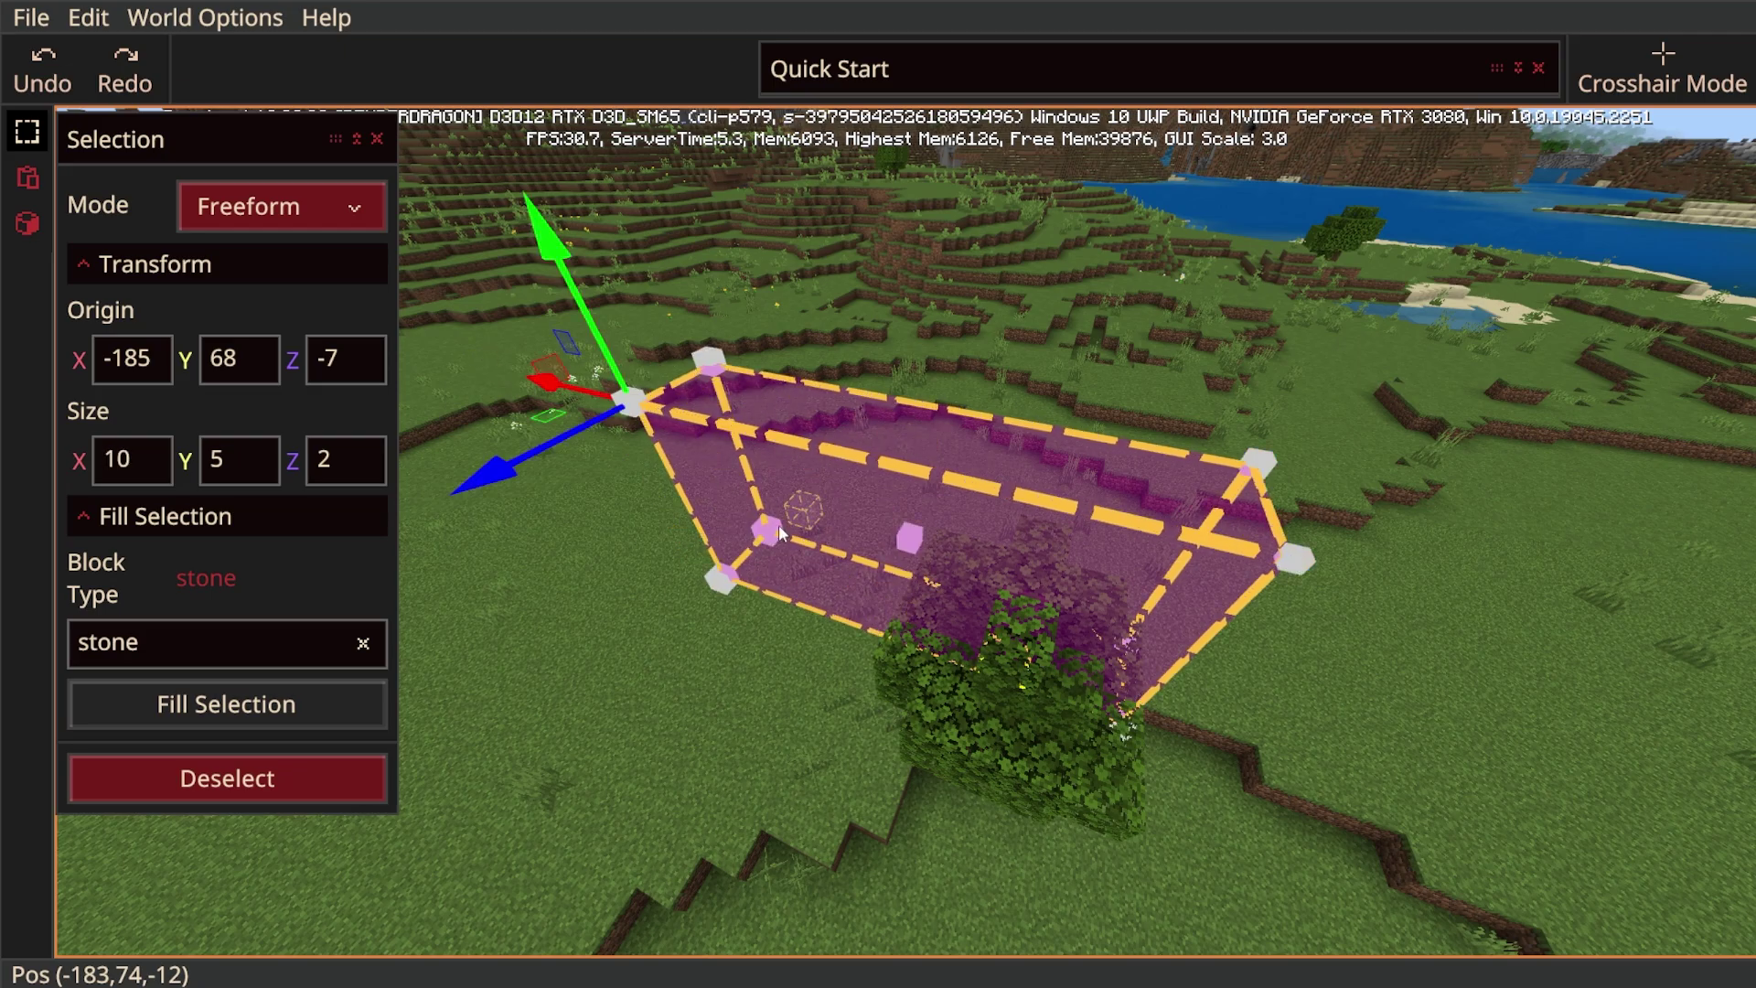
pyautogui.moveTo(514, 468); pyautogui.dragTo(393, 516)
pyautogui.moveTo(501, 590); pyautogui.dragTo(650, 480, button='right')
pyautogui.press('a')
pyautogui.press('s')
pyautogui.moveTo(787, 535); pyautogui.dragTo(719, 529, button='right')
pyautogui.moveTo(673, 514); pyautogui.dragTo(507, 644)
pyautogui.press('a')
pyautogui.moveTo(635, 696); pyautogui.dragTo(657, 693, button='right')
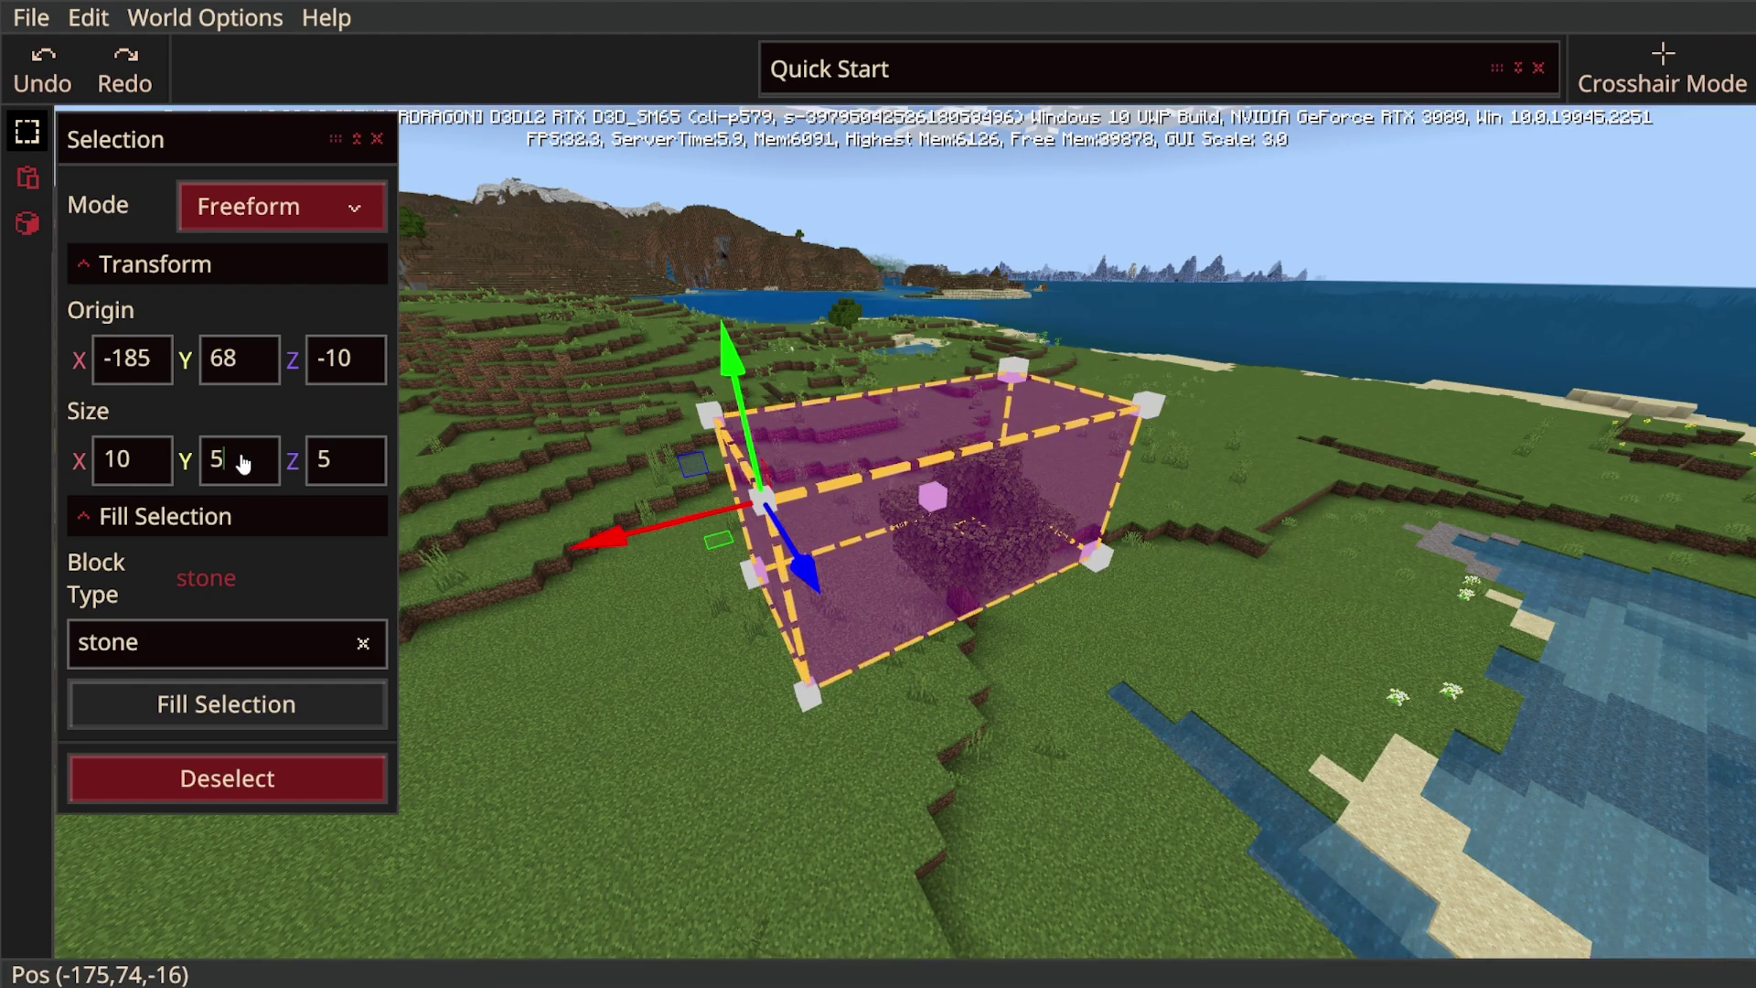
# Set the selection to size 5×5×5 with origin -183, 63, -6, shift the Selection window slightly and inspect the box inside and out.
pyautogui.moveTo(137, 139); pyautogui.dragTo(140, 134)
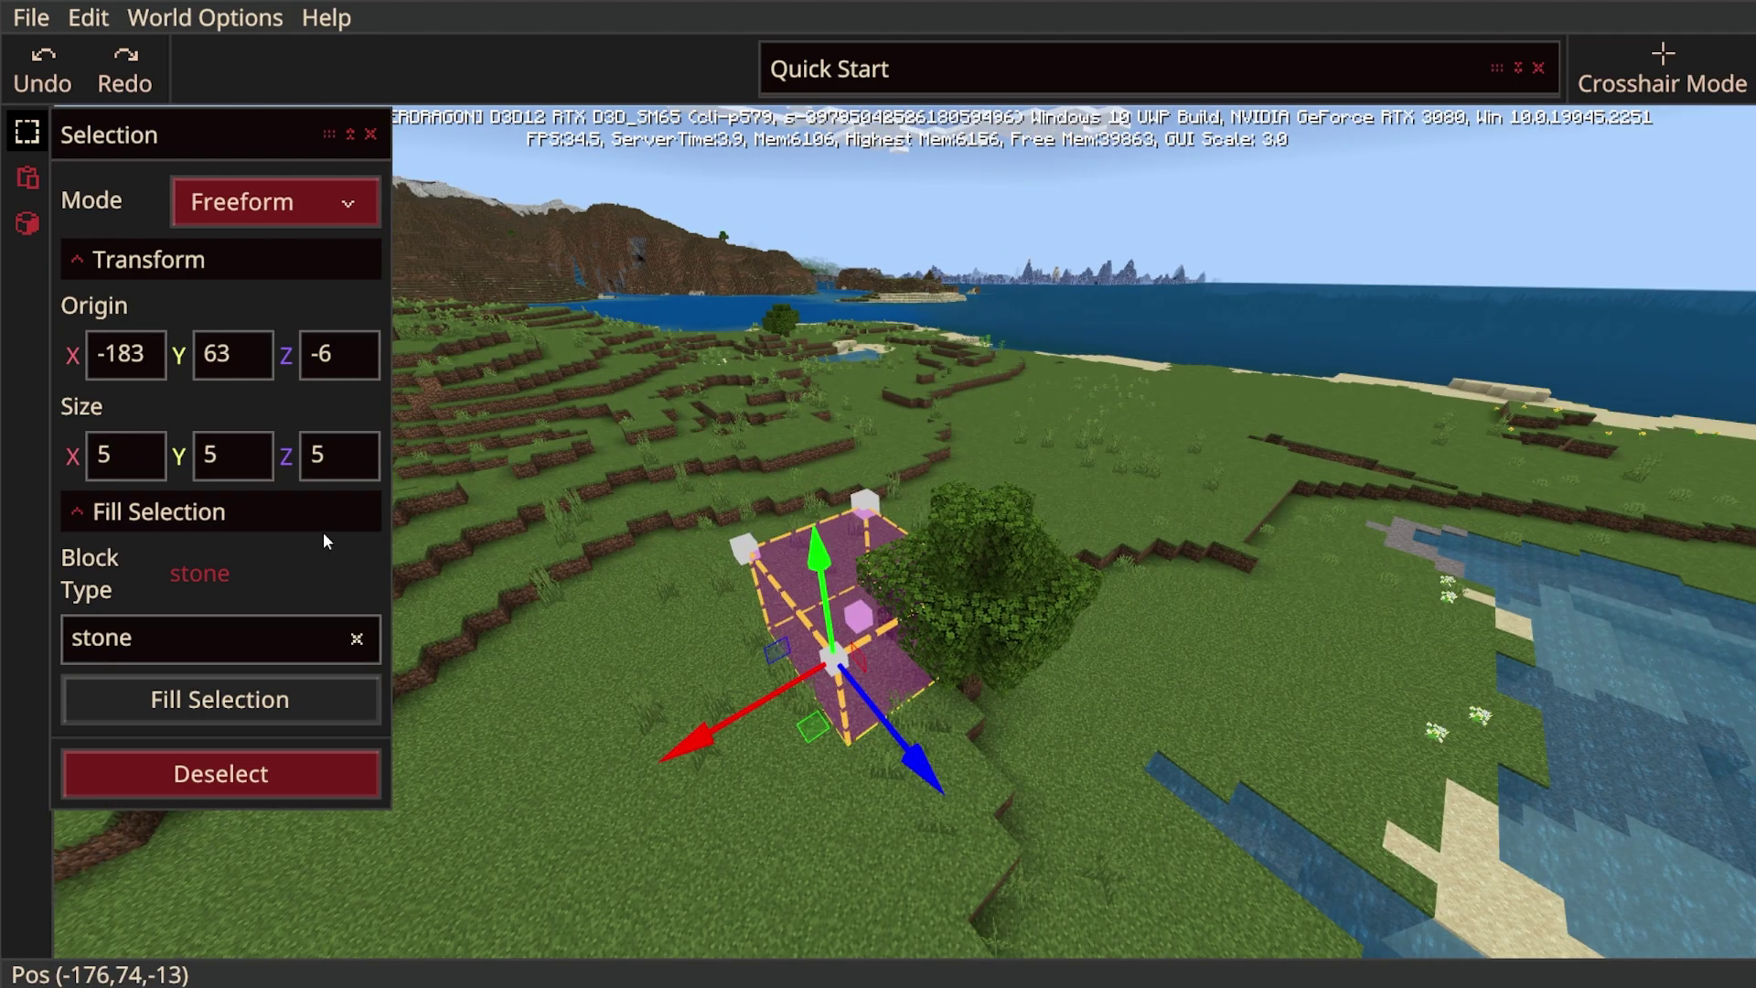
pyautogui.moveTo(559, 551); pyautogui.dragTo(1171, 494, button='right')
pyautogui.press('a')
pyautogui.press('shift')
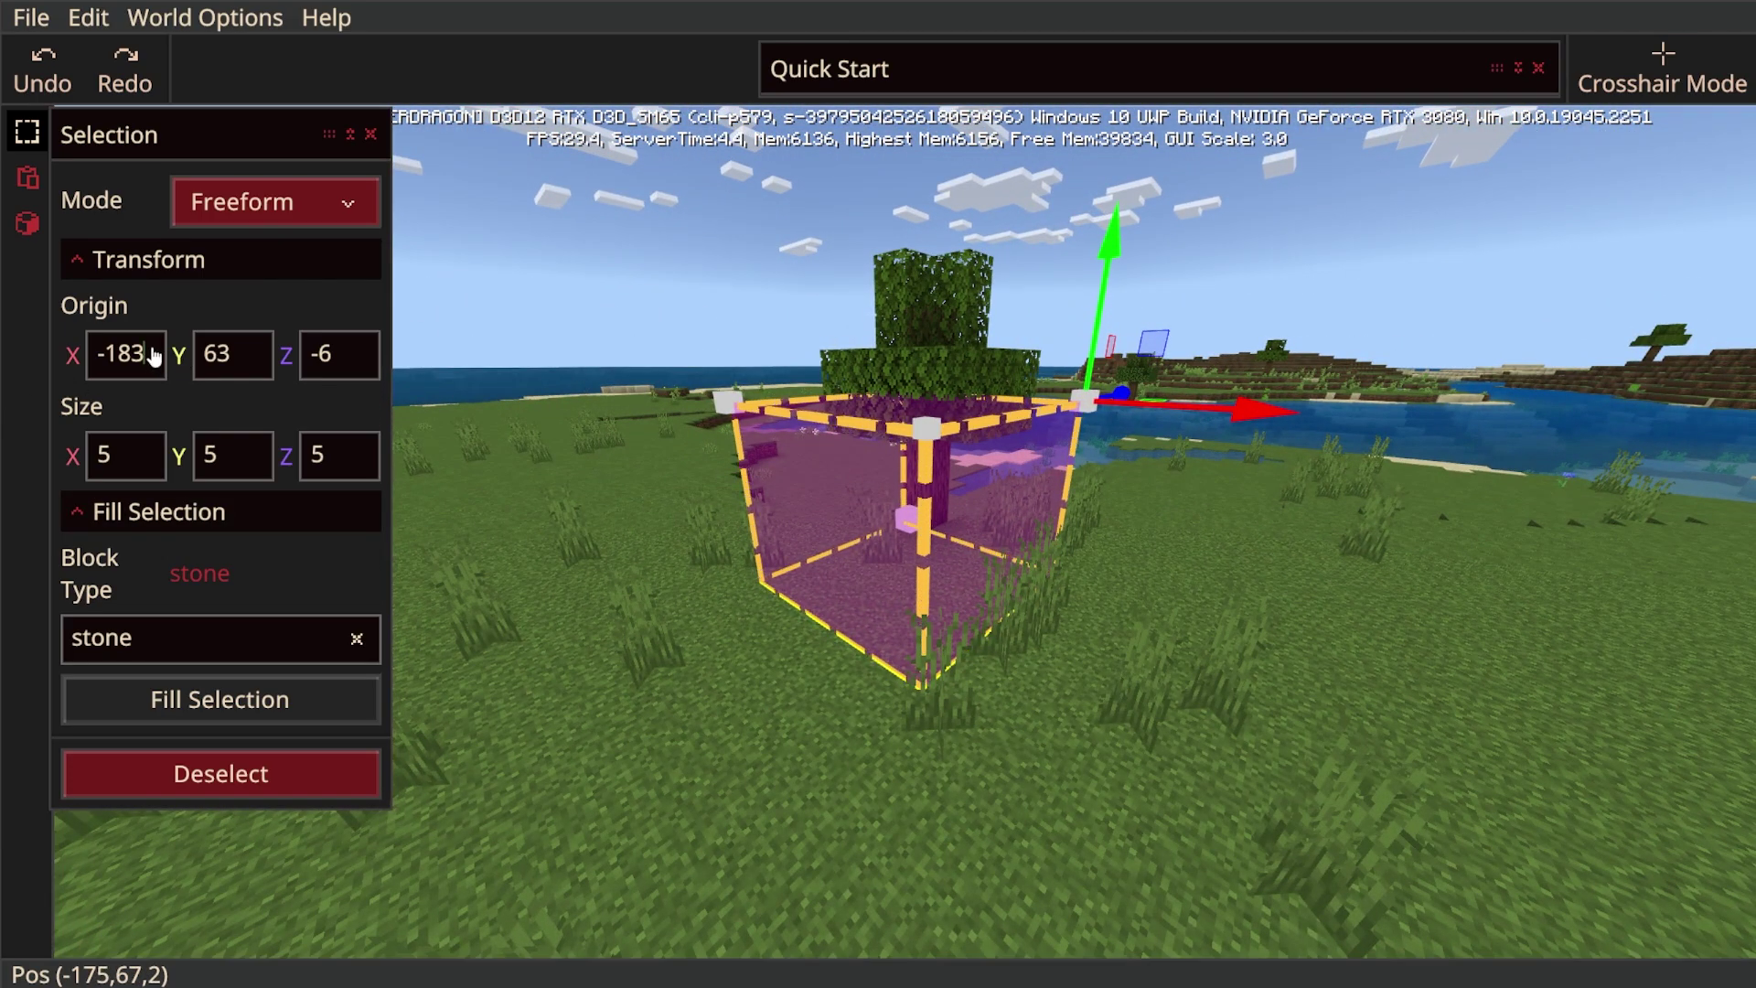
pyautogui.moveTo(905, 530); pyautogui.dragTo(1006, 823, button='right')
pyautogui.press('w')
pyautogui.press('shift')
pyautogui.moveTo(384, 484); pyautogui.dragTo(385, 384, button='right')
pyautogui.press('s')
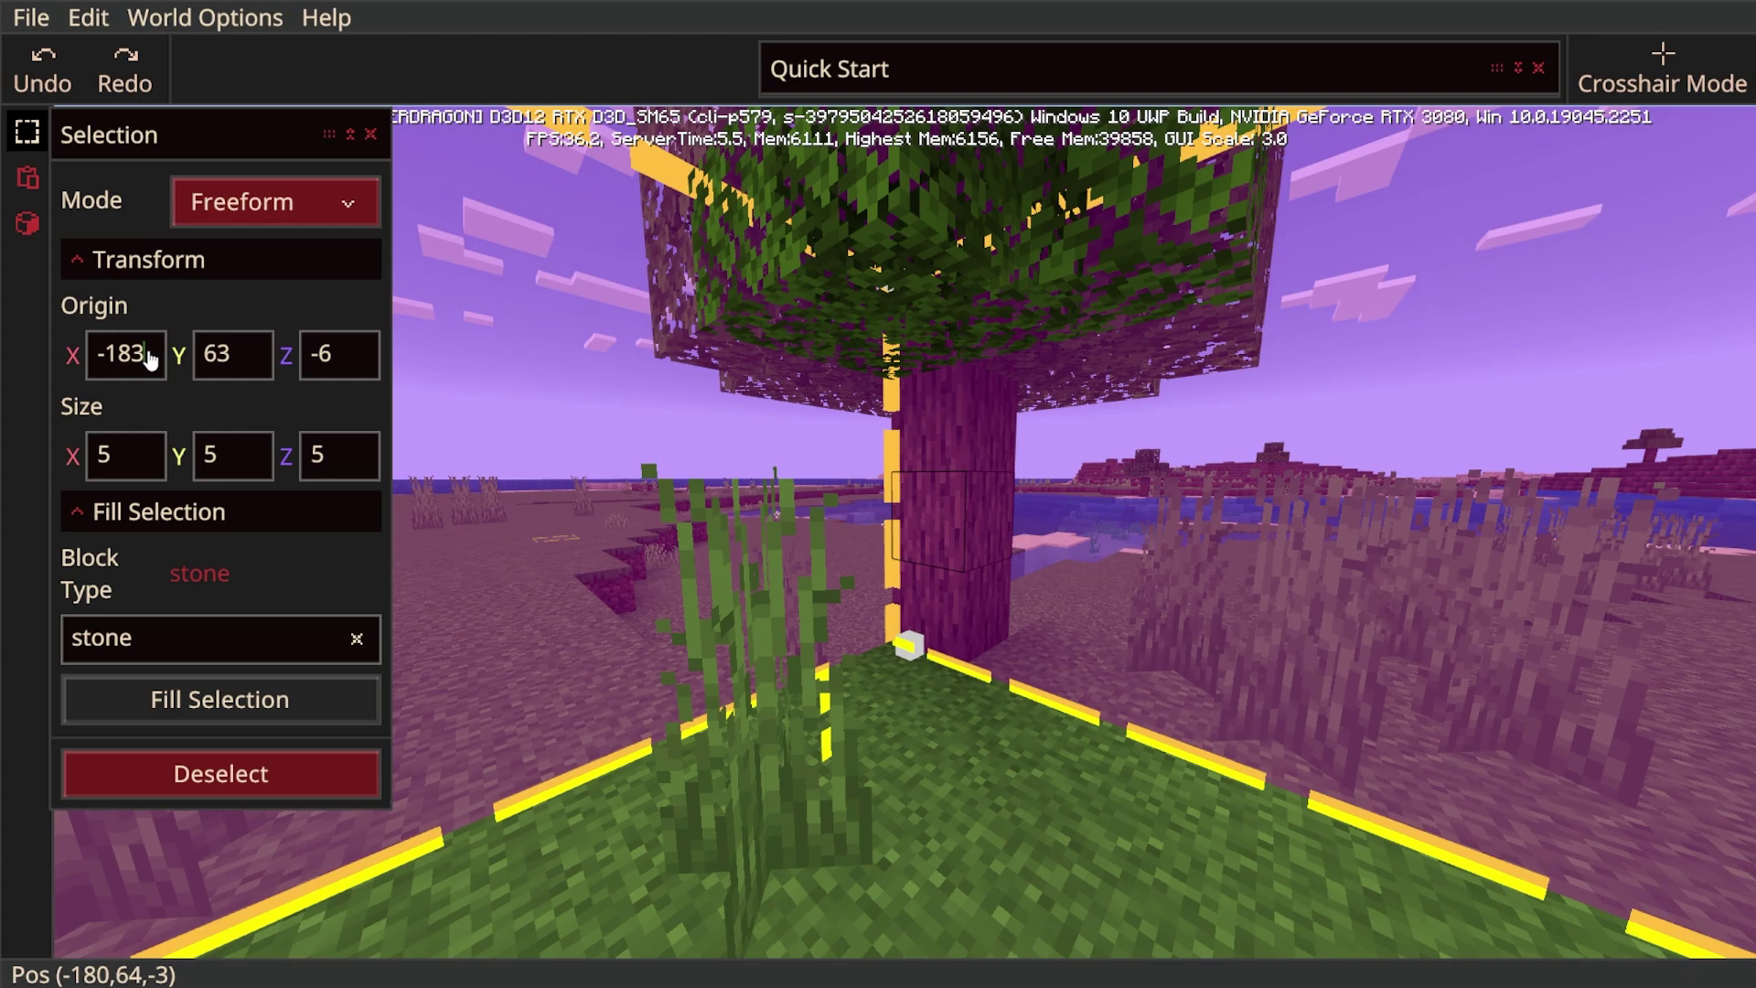
# Set the selection origin's X to -186 and fly around the tree to view the moved box.
pyautogui.write('6')
pyautogui.press('a')
pyautogui.moveTo(439, 384); pyautogui.dragTo(115, 366, button='right')
pyautogui.press('space')
pyautogui.press('space')
pyautogui.press('a')
pyautogui.press('d')
pyautogui.press('space')
pyautogui.press('d')
pyautogui.press('s')
pyautogui.press('shift')
pyautogui.press('d')
pyautogui.press('s')
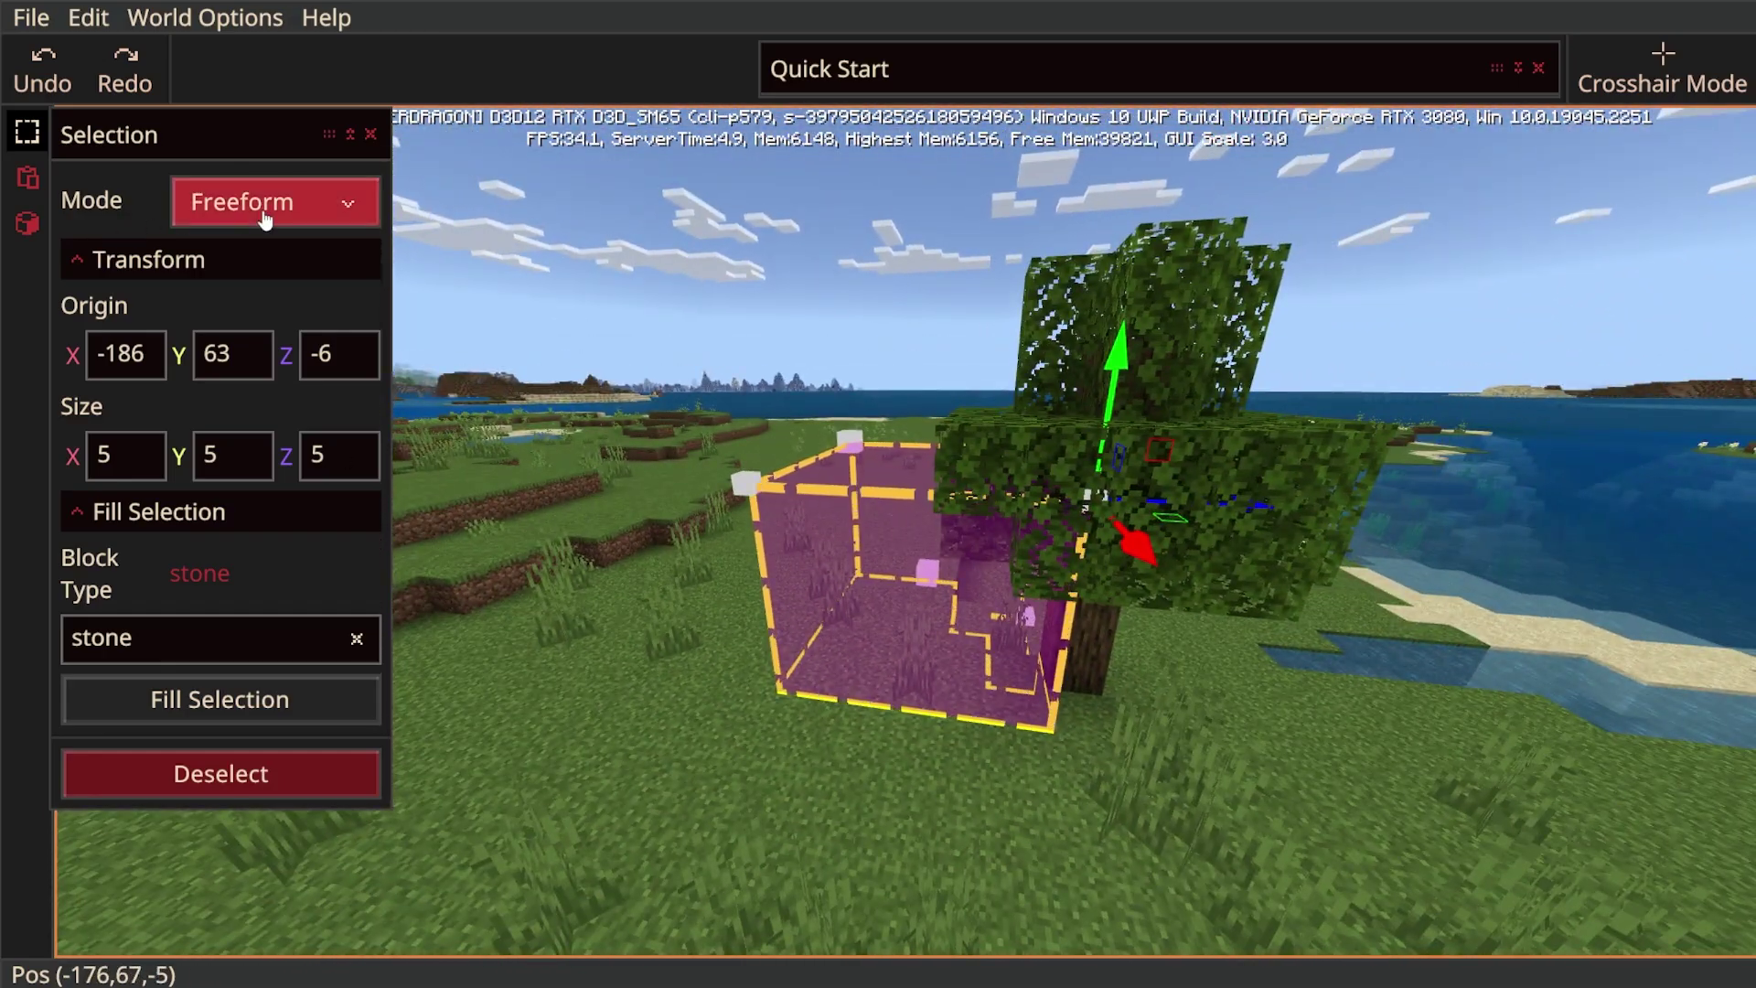
# Switch the selection mode to Fixed Distance and select single mid-air blocks at -177, 68, 0 and -162, 68, -7.
pyautogui.click(264, 220)
pyautogui.click(270, 257)
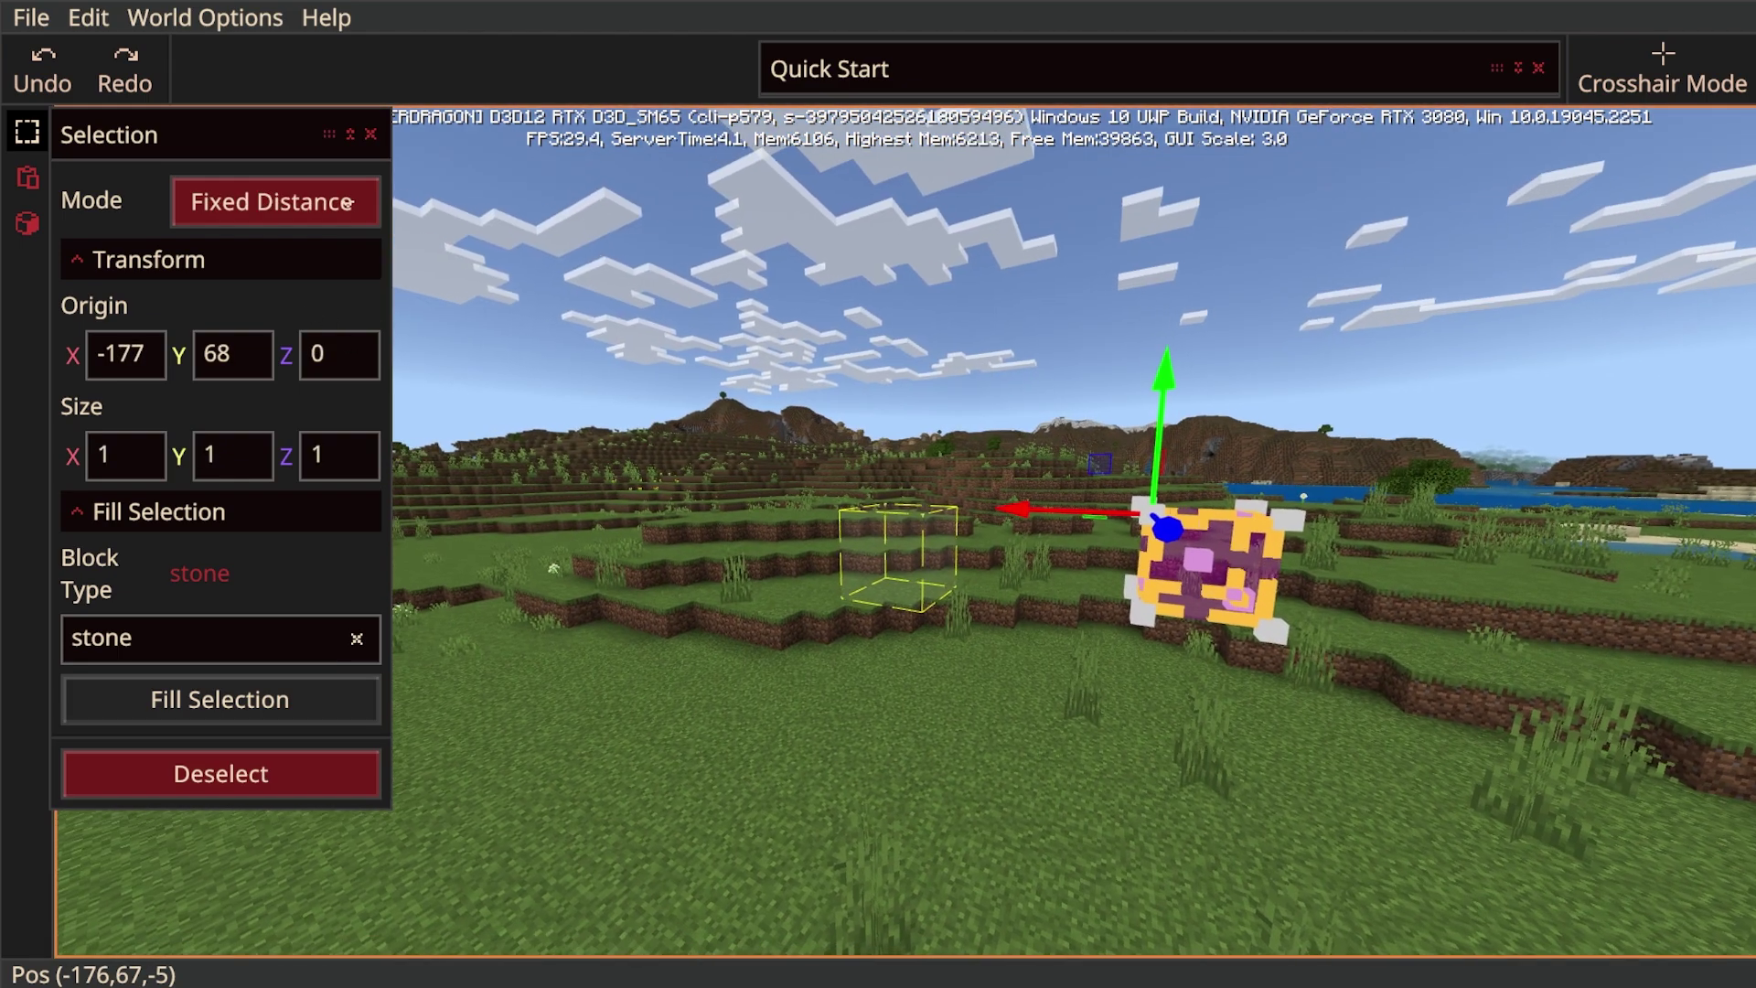
pyautogui.moveTo(897, 552); pyautogui.dragTo(1304, 812, button='right')
pyautogui.press('w')
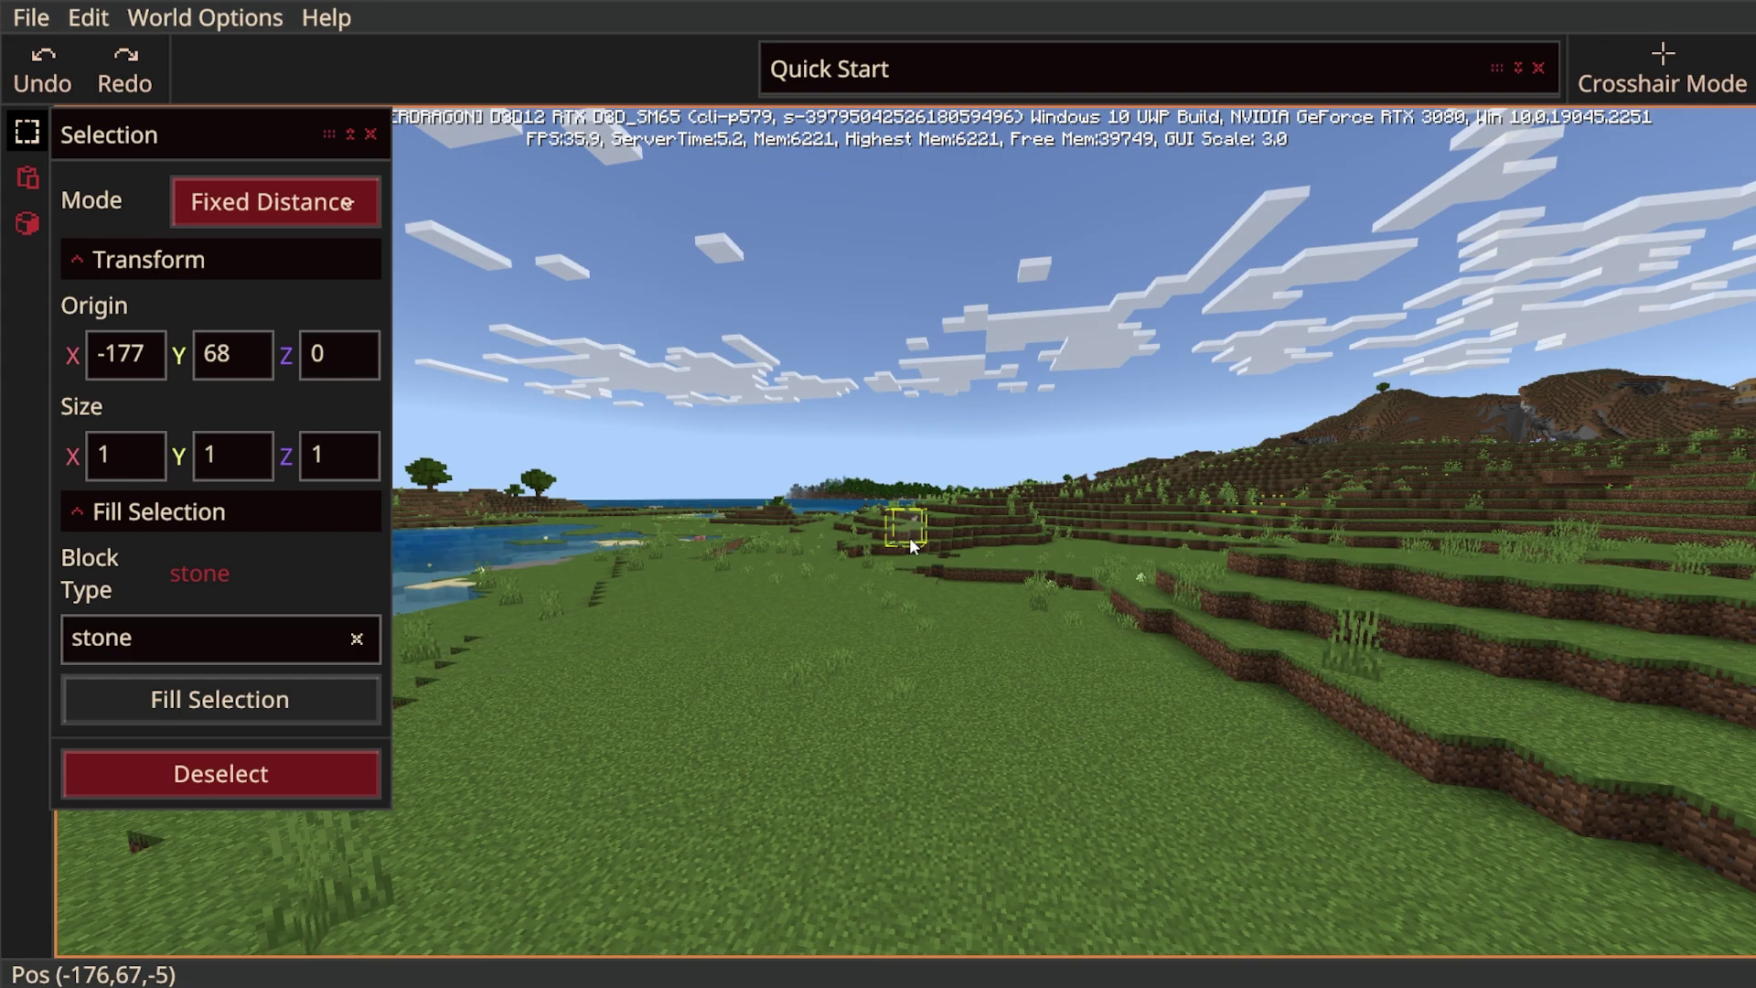
pyautogui.moveTo(955, 532)
pyautogui.mouseDown(button='right')
pyautogui.moveTo(906, 532)
pyautogui.moveTo(984, 527)
pyautogui.mouseUp(button='right')
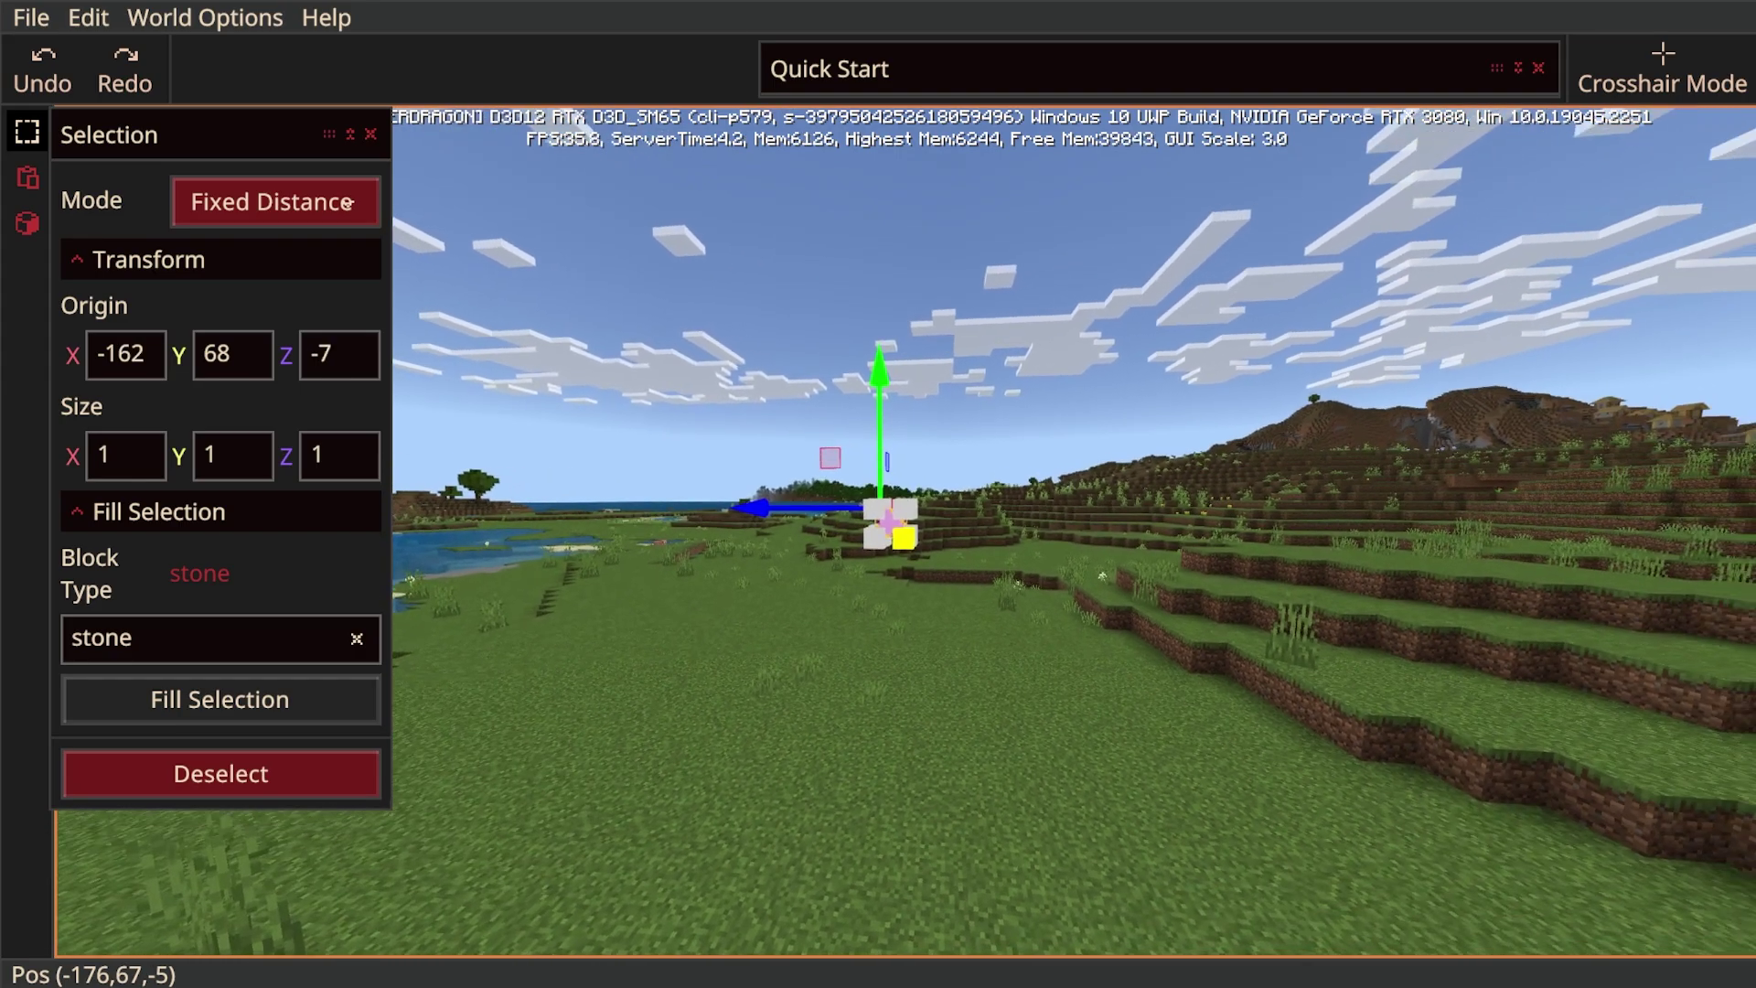
# Turn toward the terraced hills and select another mid-air block at -164, 68, 2.
pyautogui.press('Right')
pyautogui.moveTo(1143, 536)
pyautogui.mouseDown(button='right')
pyautogui.moveTo(1094, 536)
pyautogui.moveTo(1328, 543)
pyautogui.moveTo(1134, 562)
pyautogui.mouseUp(button='right')
pyautogui.press('Right')
pyautogui.press('Right')
pyautogui.press('Right')
pyautogui.click(897, 536)
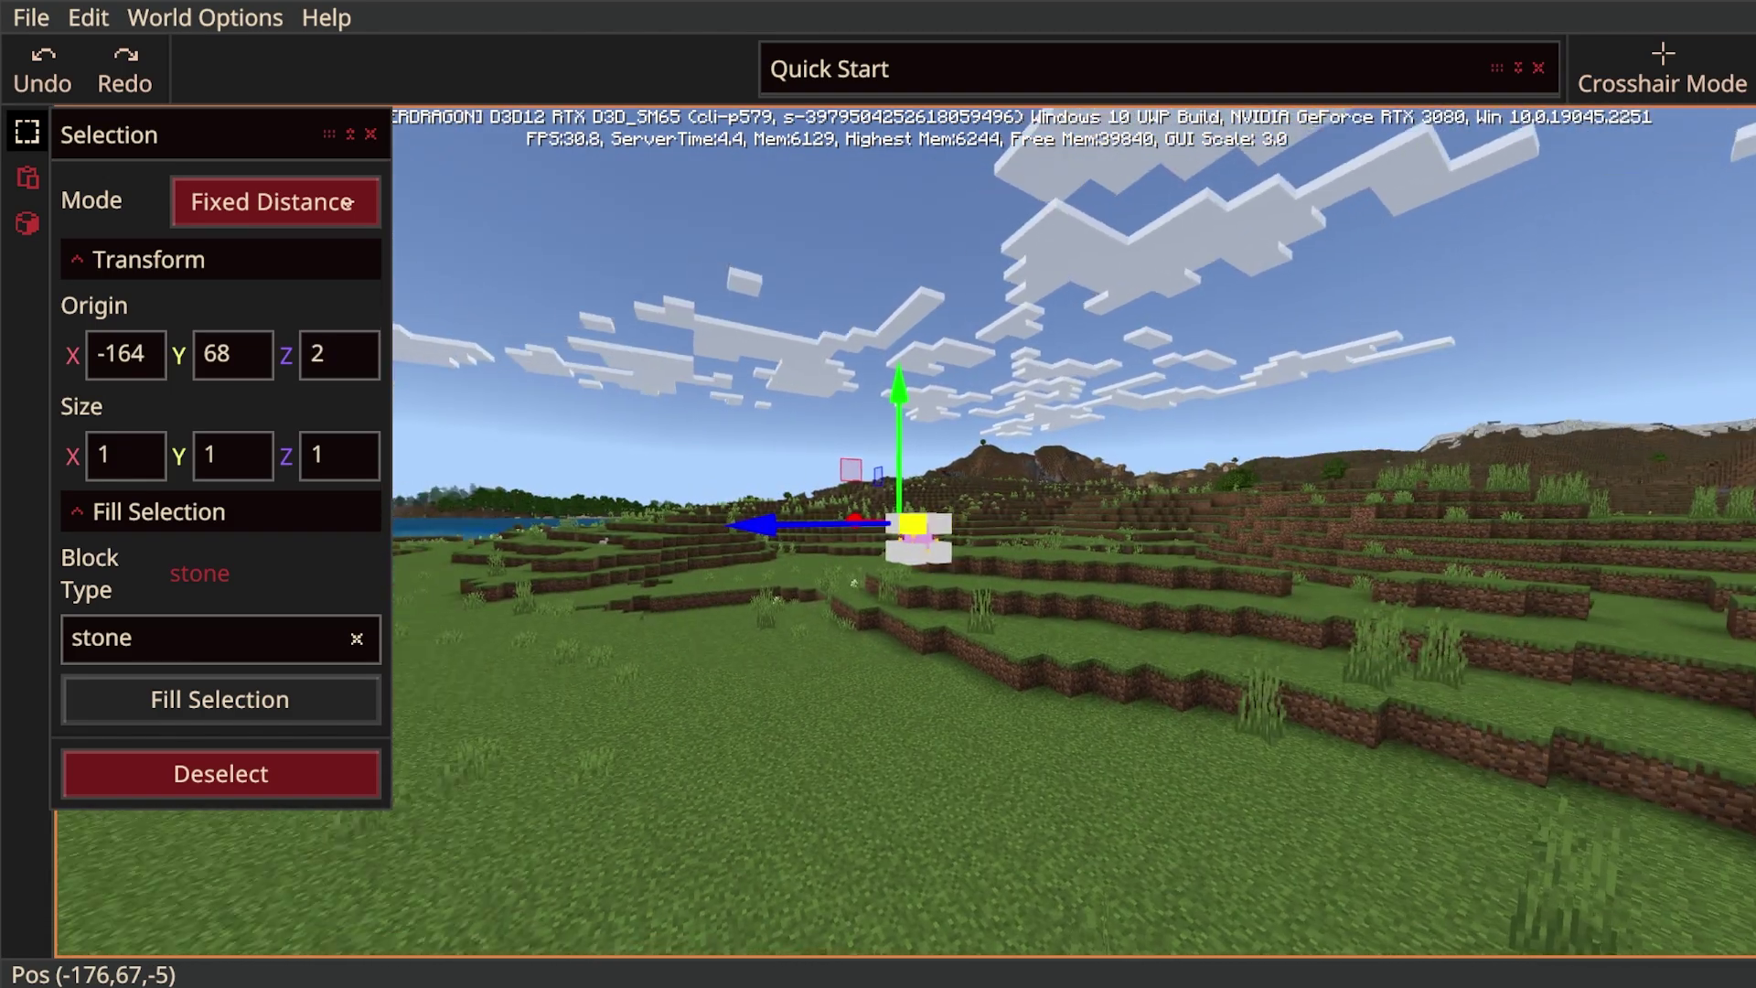
pyautogui.moveTo(757, 556); pyautogui.dragTo(1135, 556, button='right')
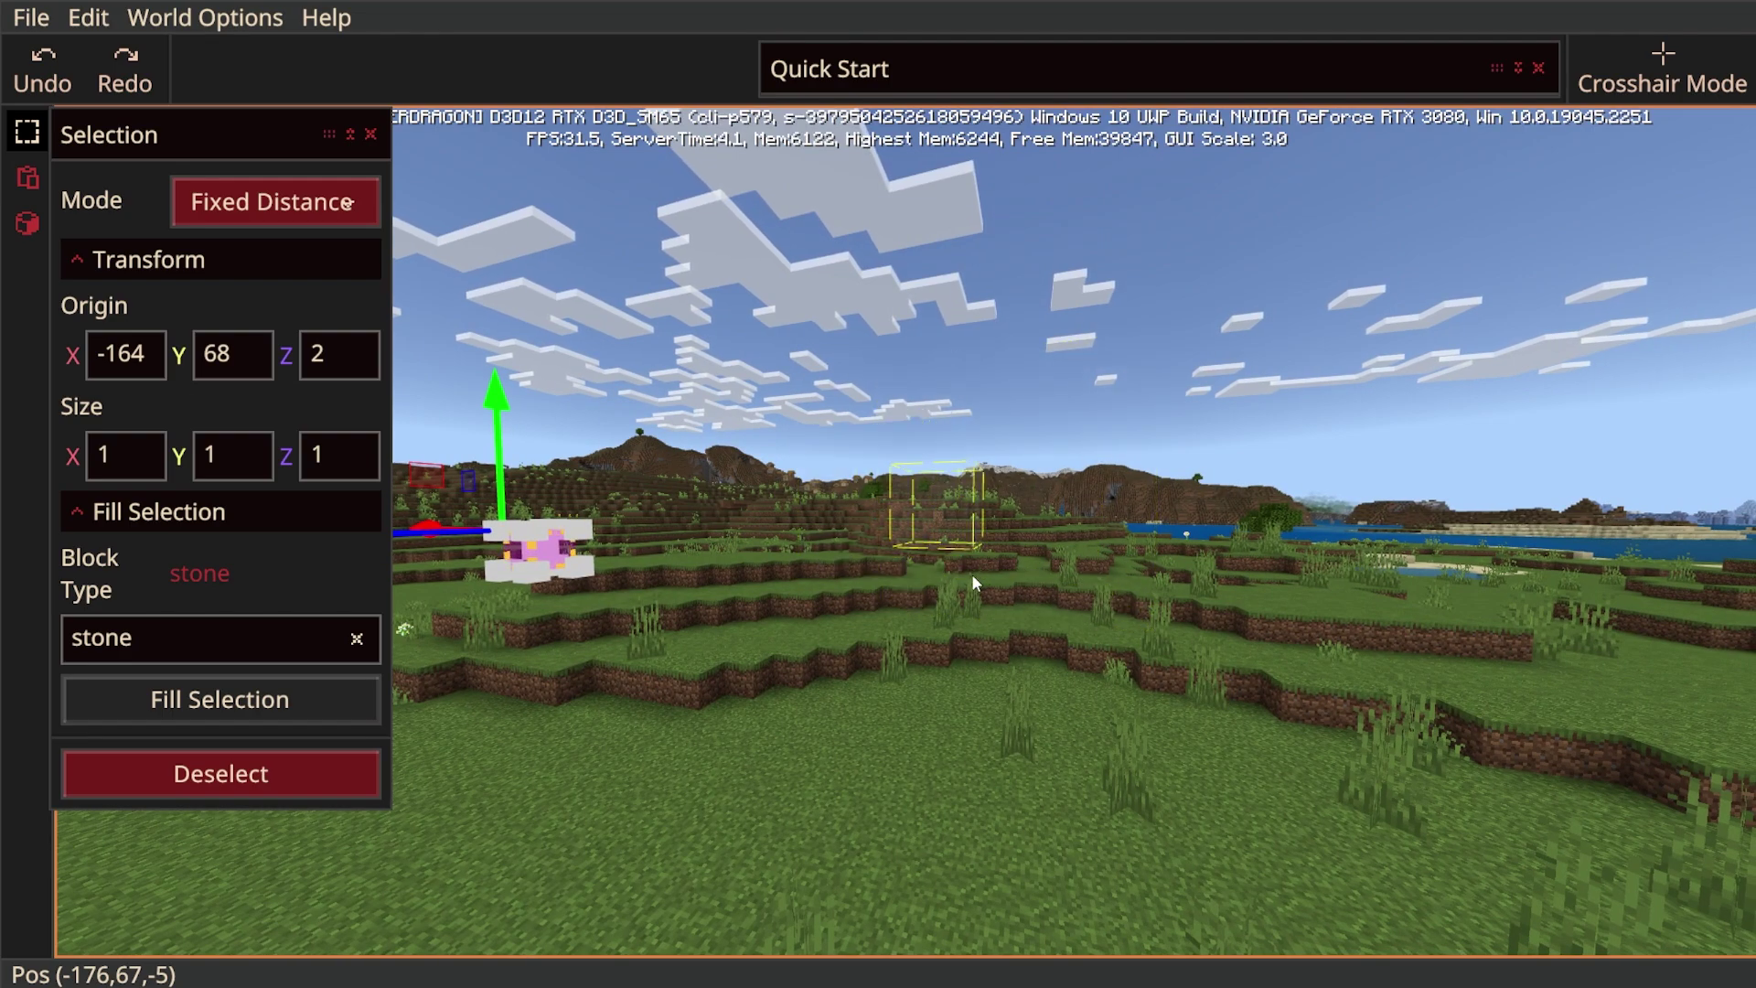
# Switch the selection mode back to Freeform and make a 1×3×1 selection on the ground at -171, 63, 4.
pyautogui.click(232, 198)
pyautogui.click(259, 209)
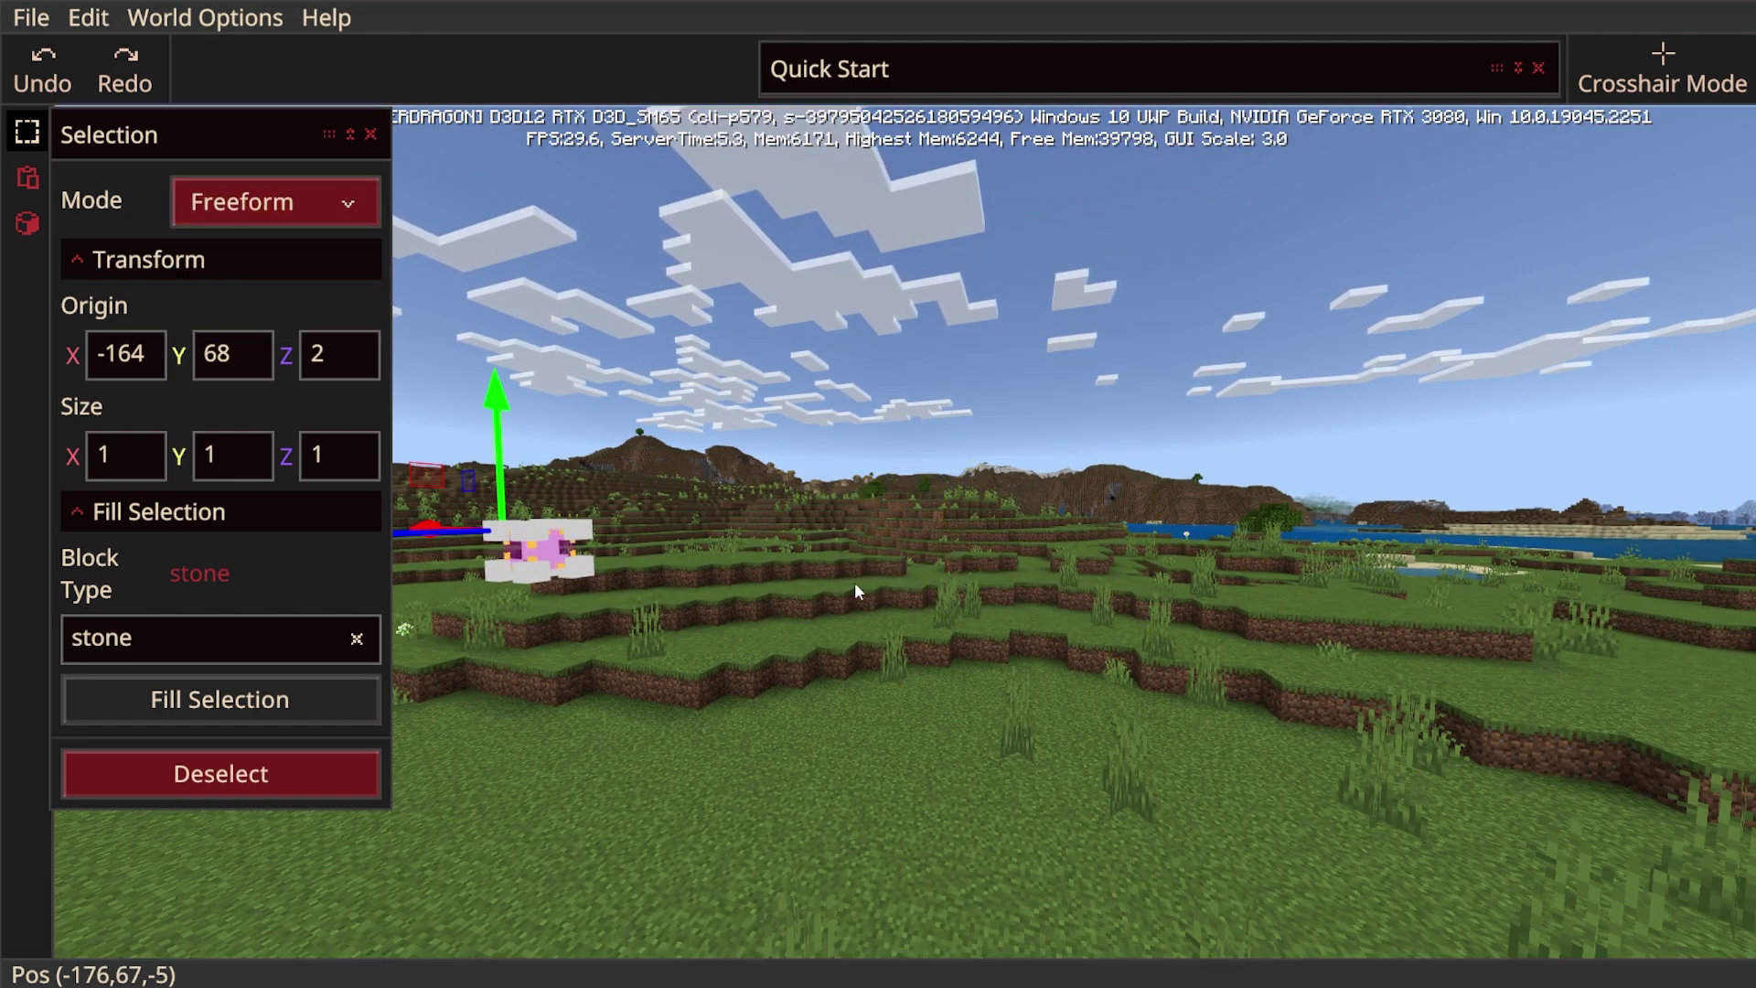
pyautogui.click(820, 723)
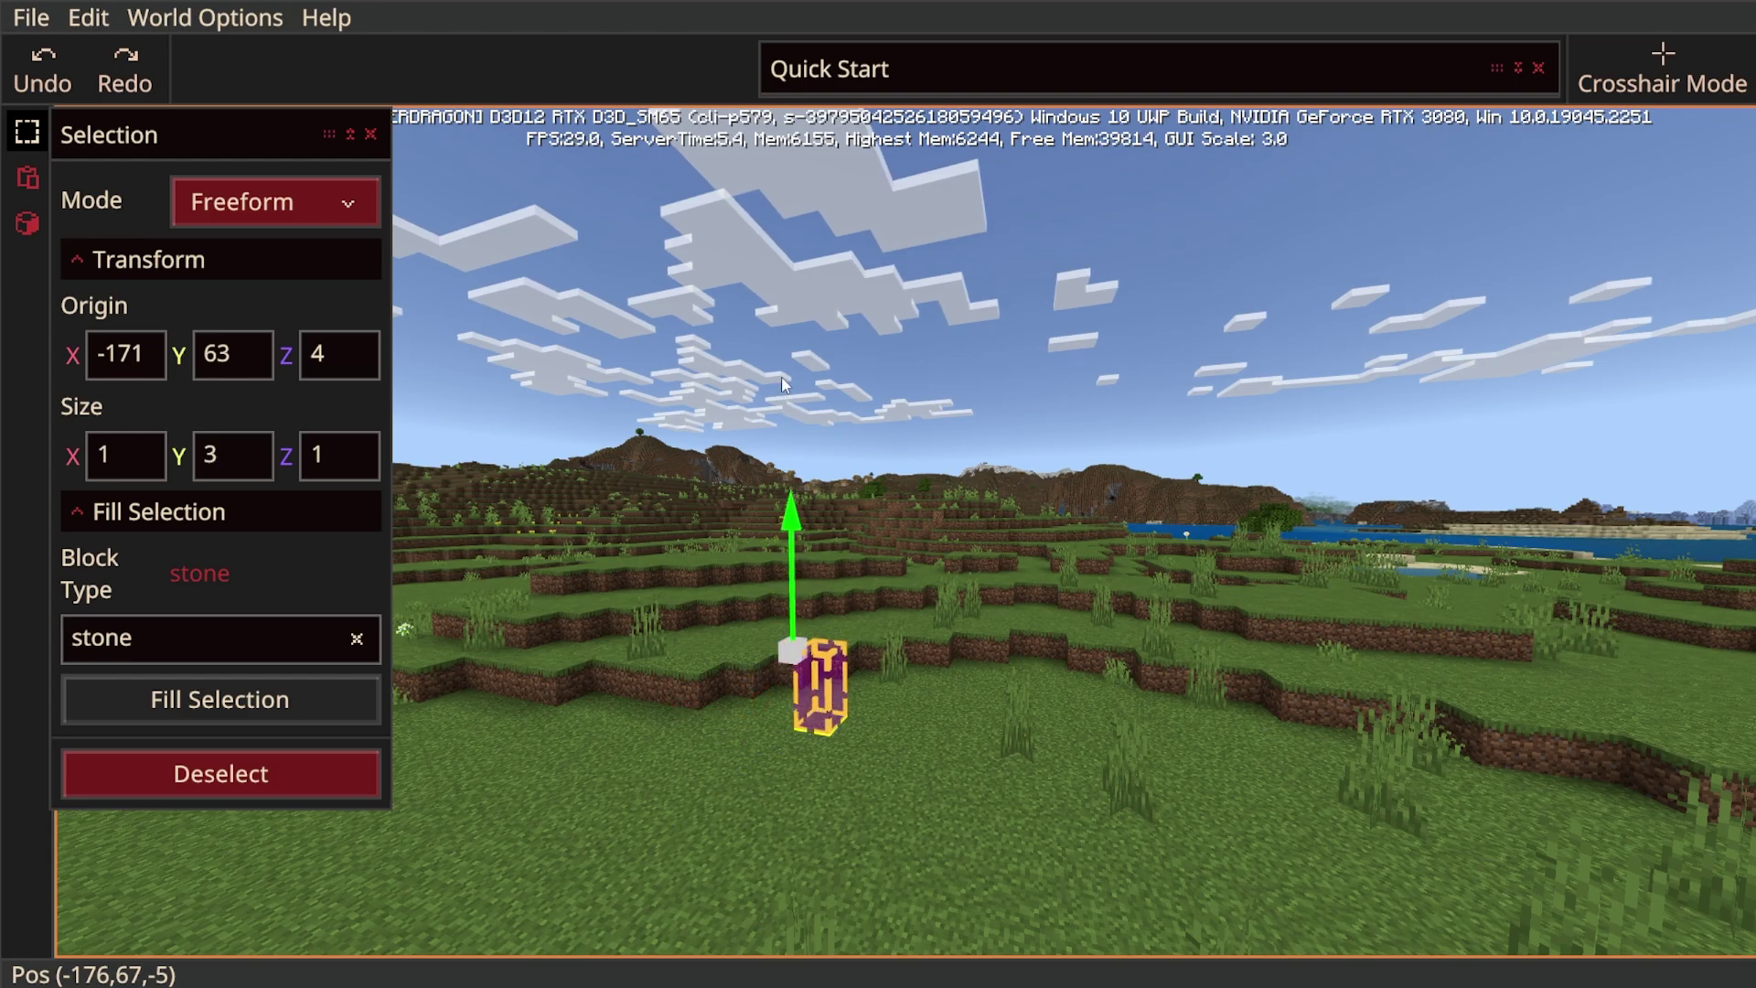
# Switch the selection mode to Adjacent, fly over the grassland and select single blocks resting on the ground.
pyautogui.moveTo(688, 540); pyautogui.dragTo(483, 569)
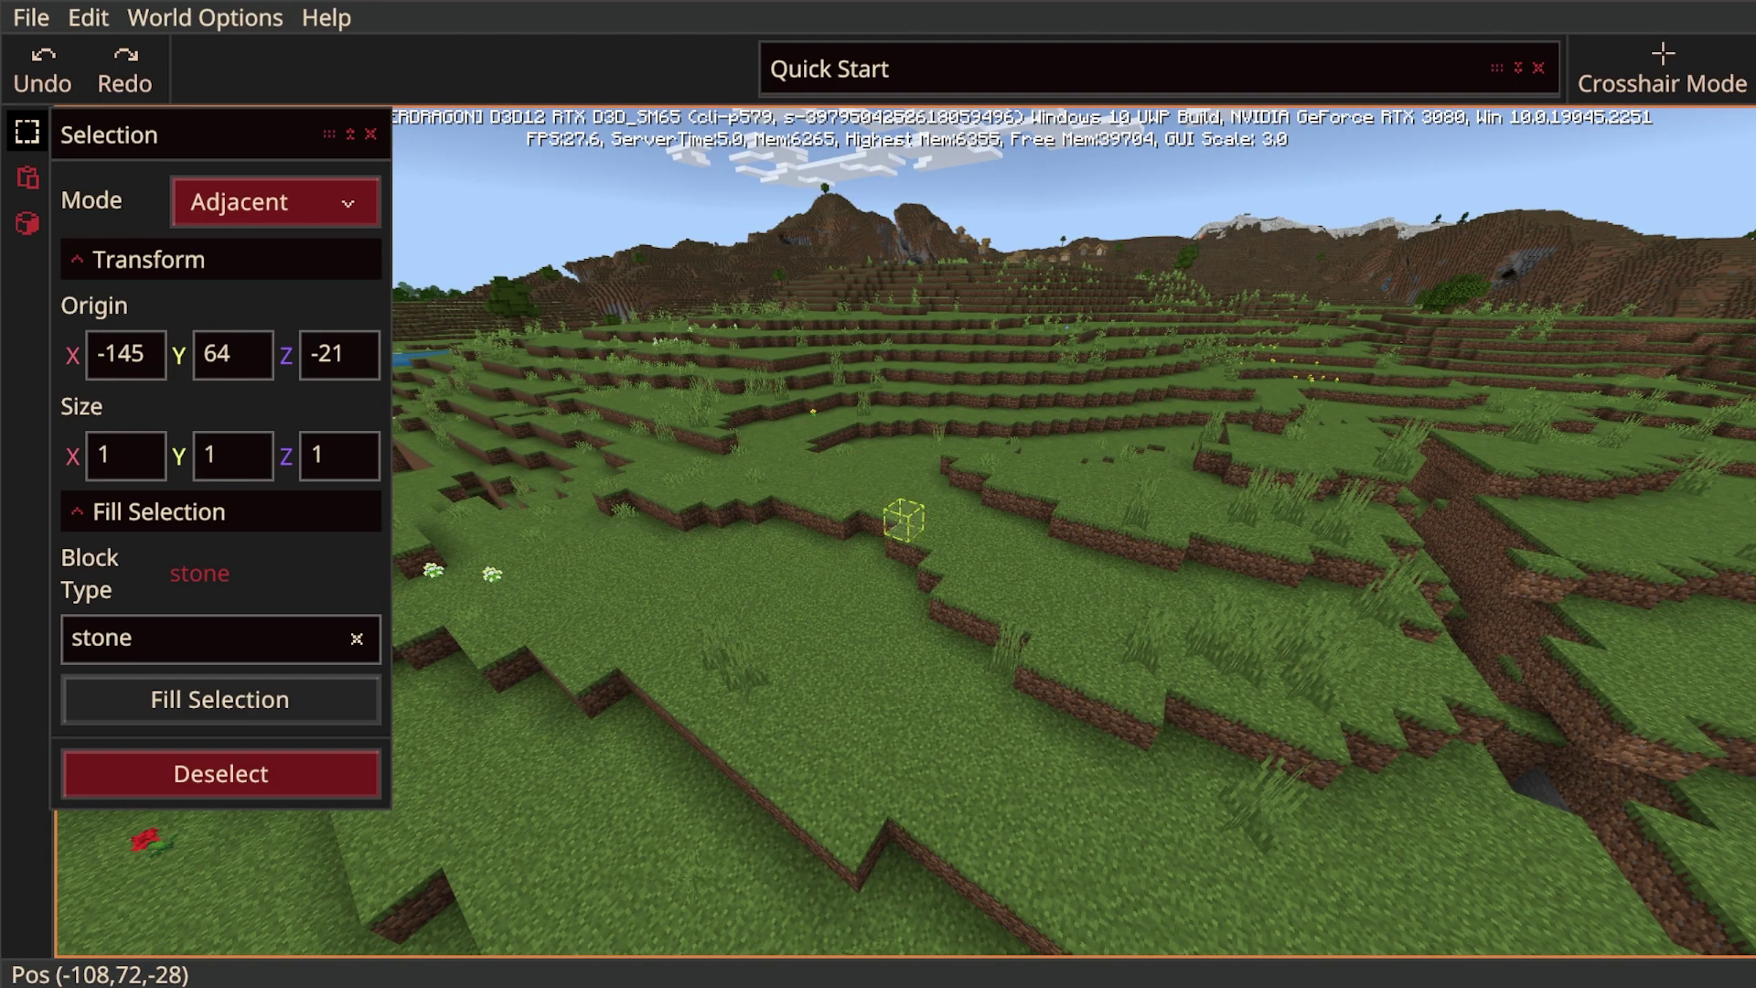
pyautogui.press('w')
pyautogui.press('a')
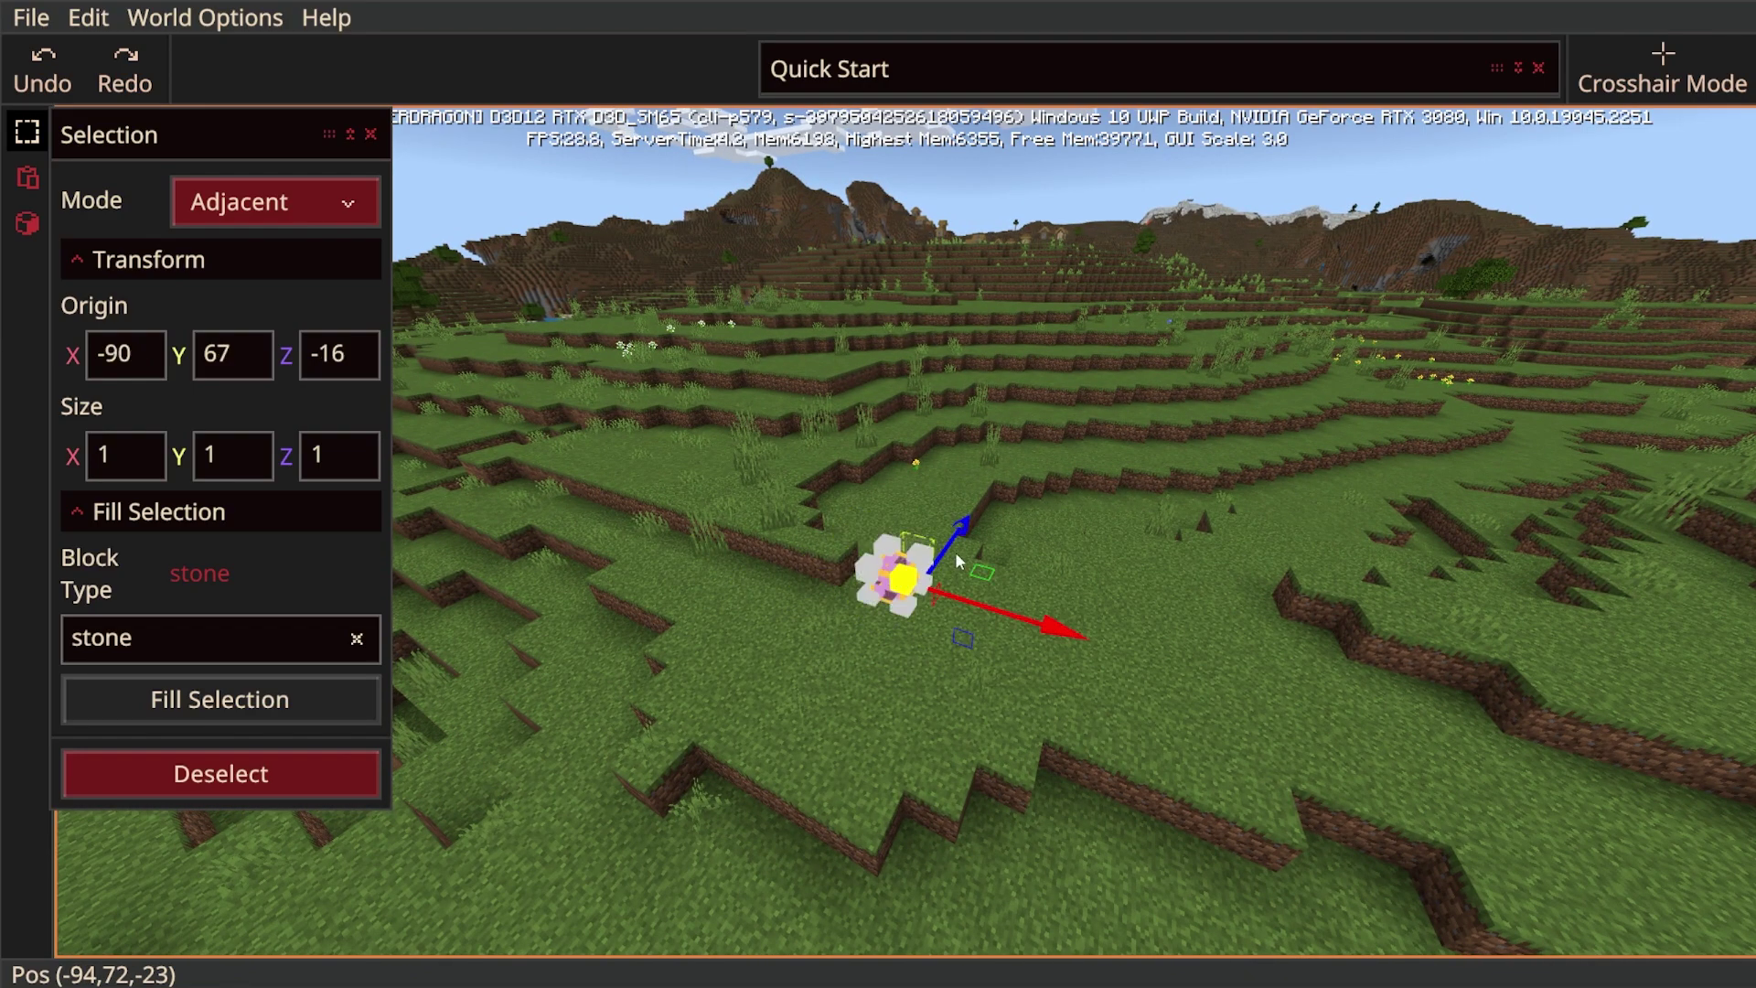
pyautogui.click(826, 572)
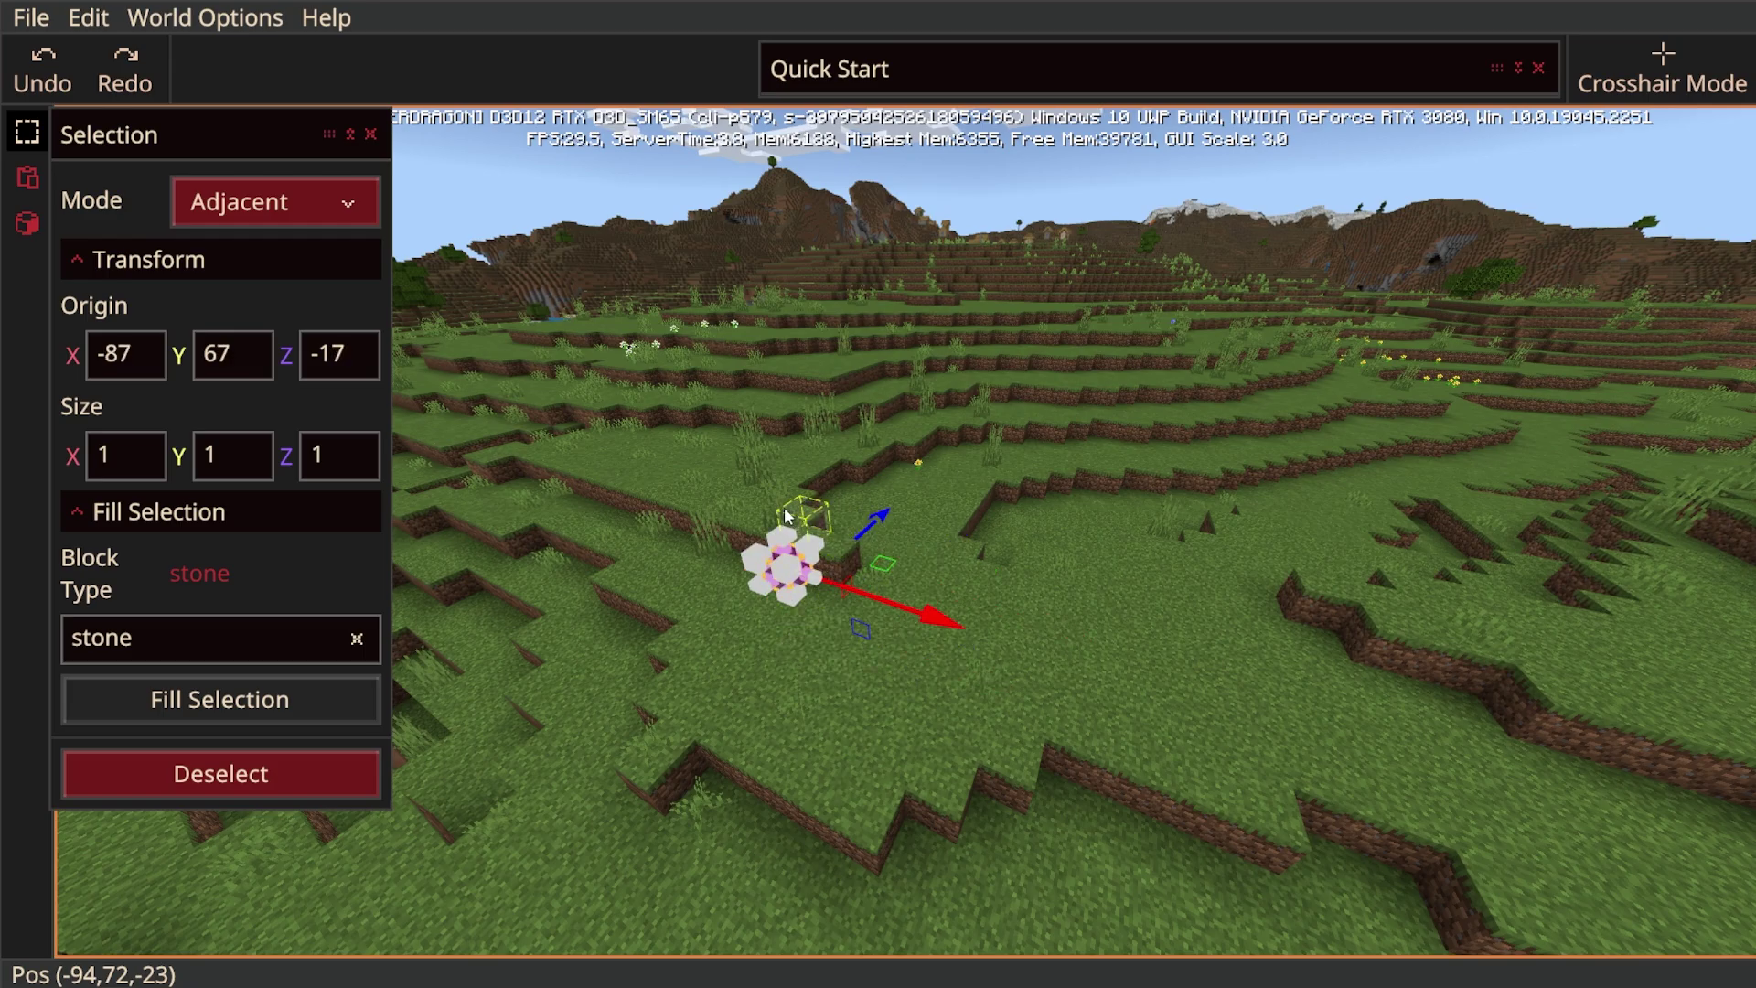
pyautogui.click(907, 582)
pyautogui.hotkey('shift', 'w')
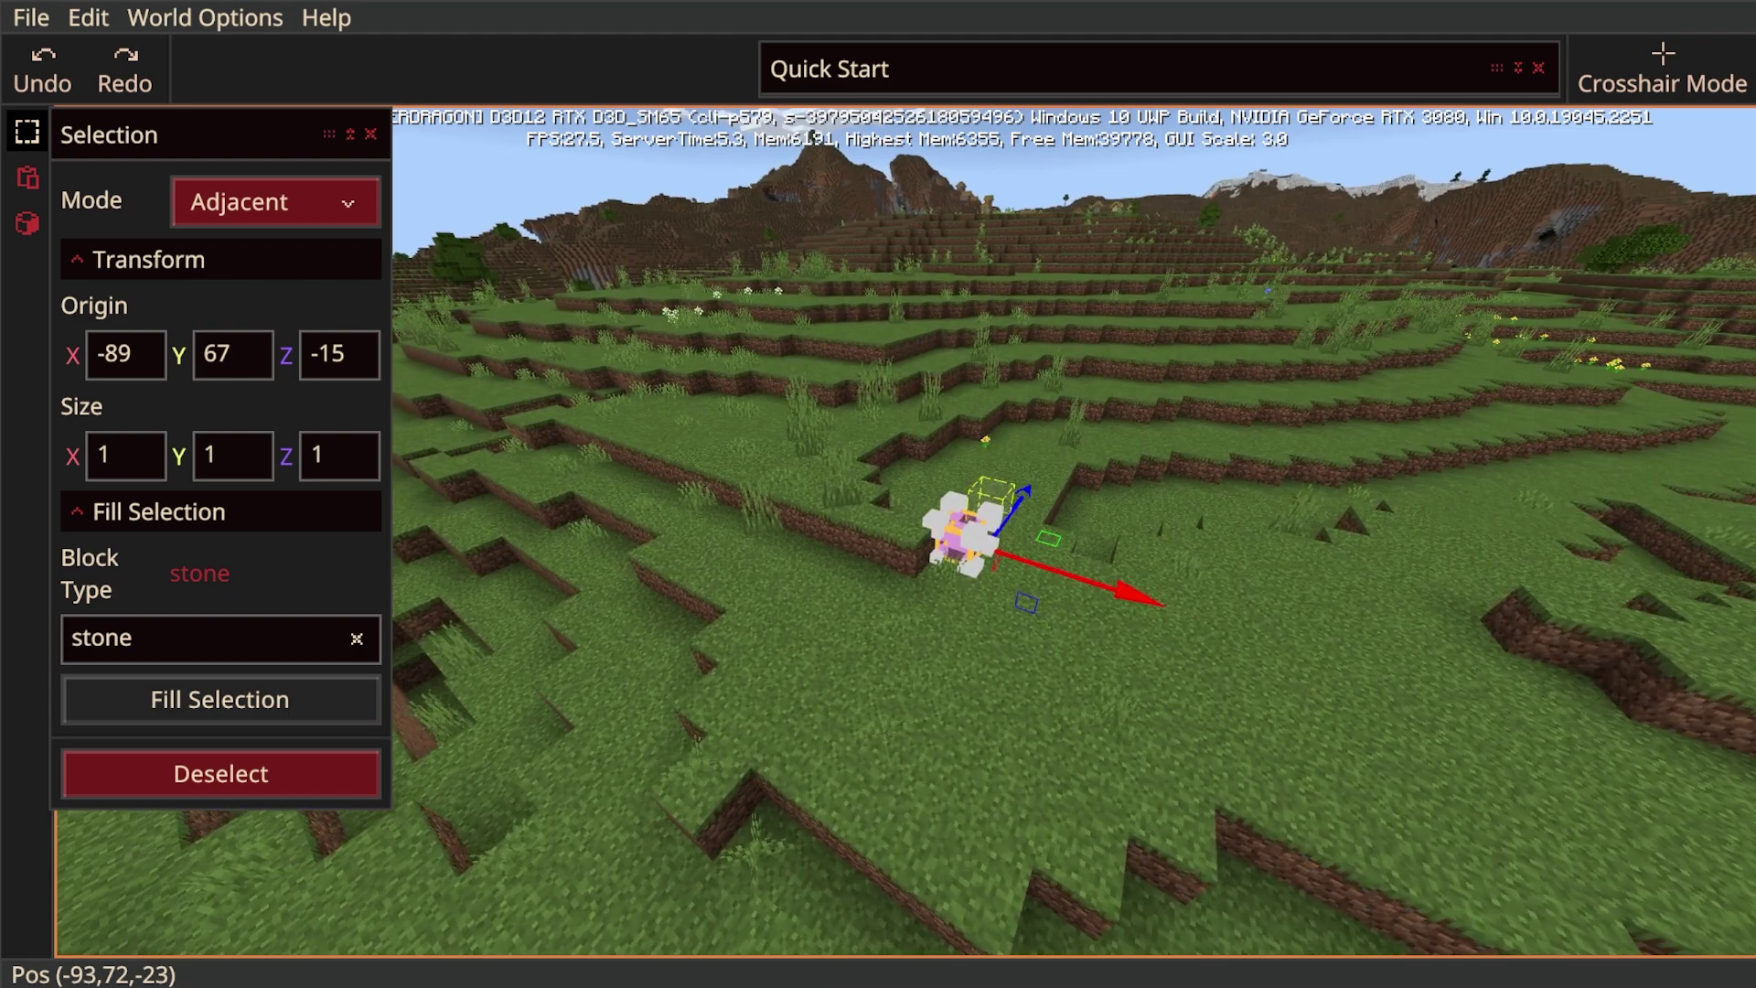
# Select a single block at -86, 67, -17 in Adjacent mode and extend it along X to a 4×1×1 selection.
pyautogui.moveTo(907, 583); pyautogui.dragTo(859, 564, button='right')
pyautogui.click(859, 563)
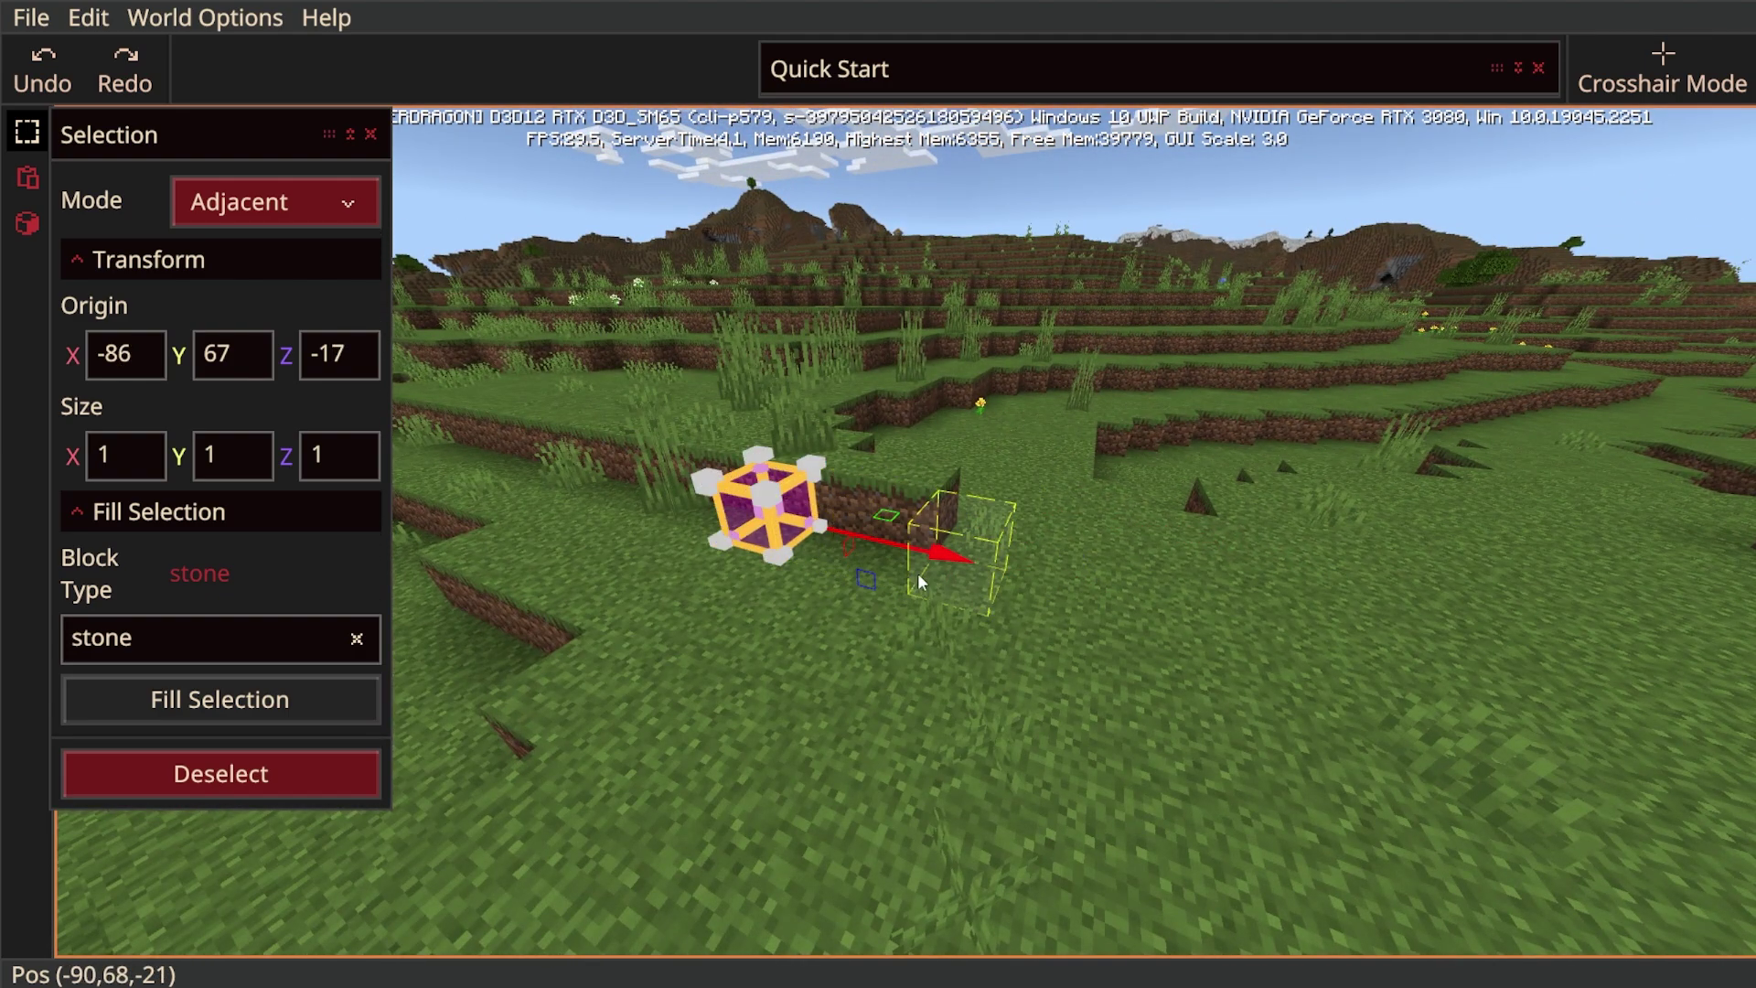
pyautogui.moveTo(947, 554); pyautogui.dragTo(1161, 604)
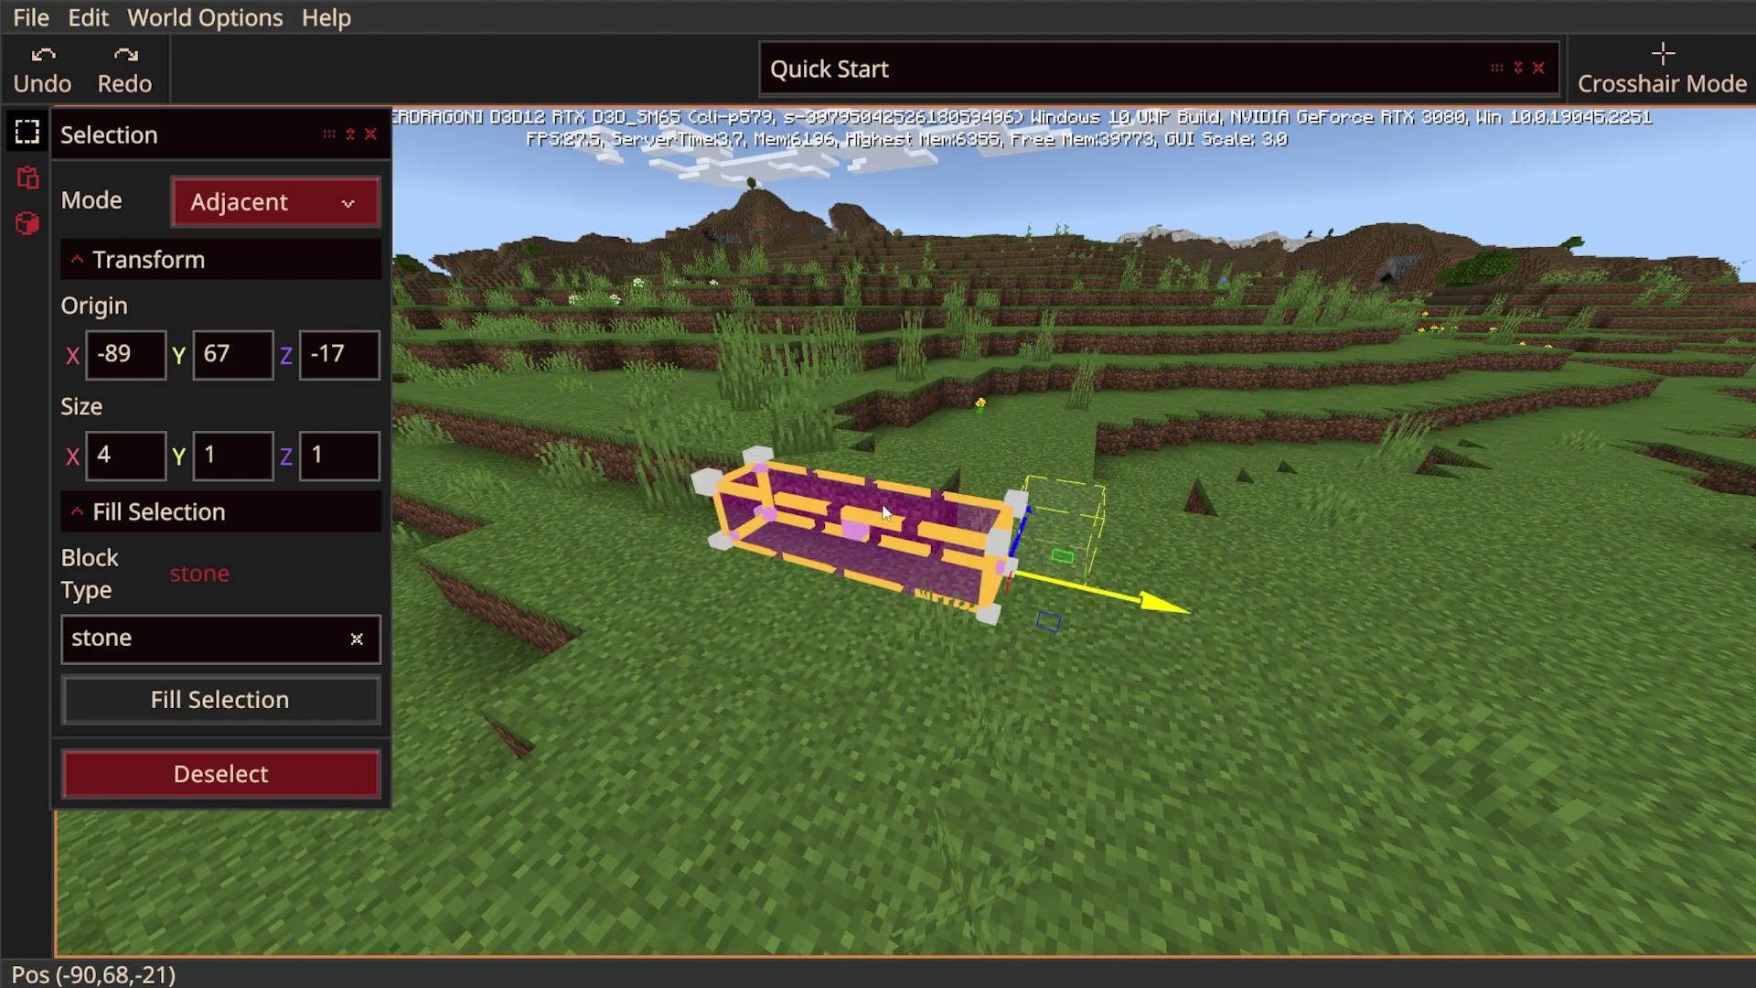
# Switch the selection mode to Freeform and select a 5×2×5 area of ground with its origin at -92, 66, -20.
pyautogui.click(289, 220)
pyautogui.click(287, 206)
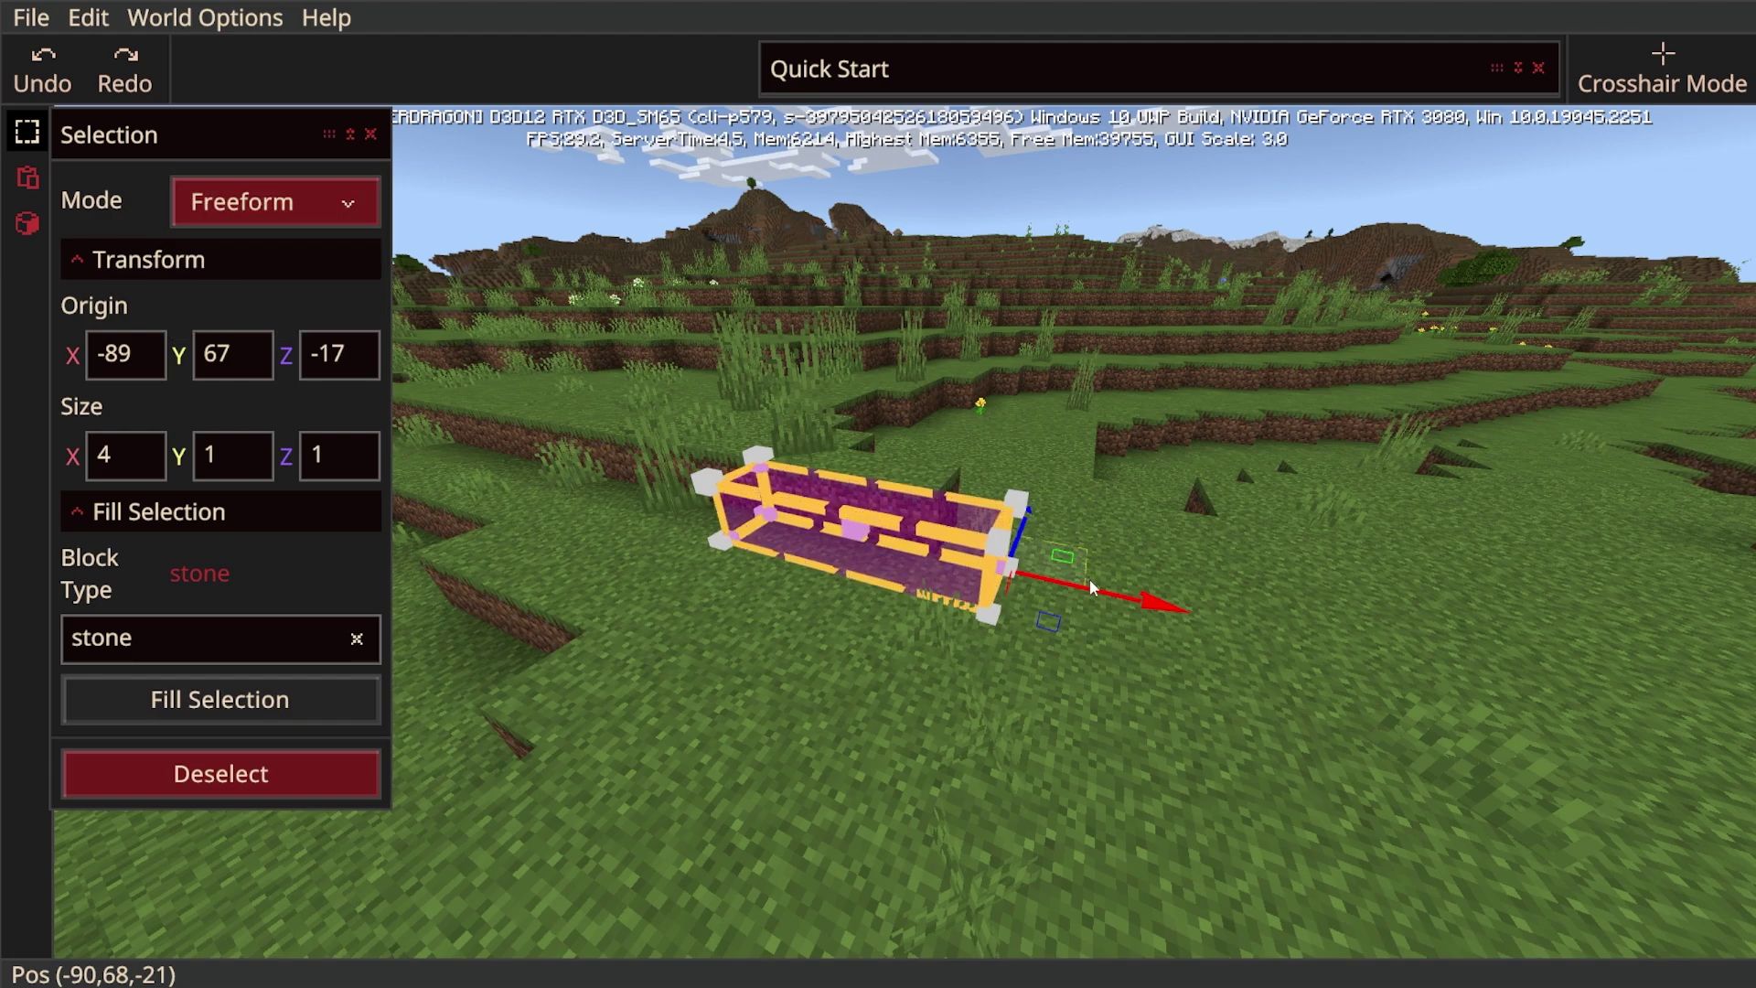
pyautogui.click(1052, 618)
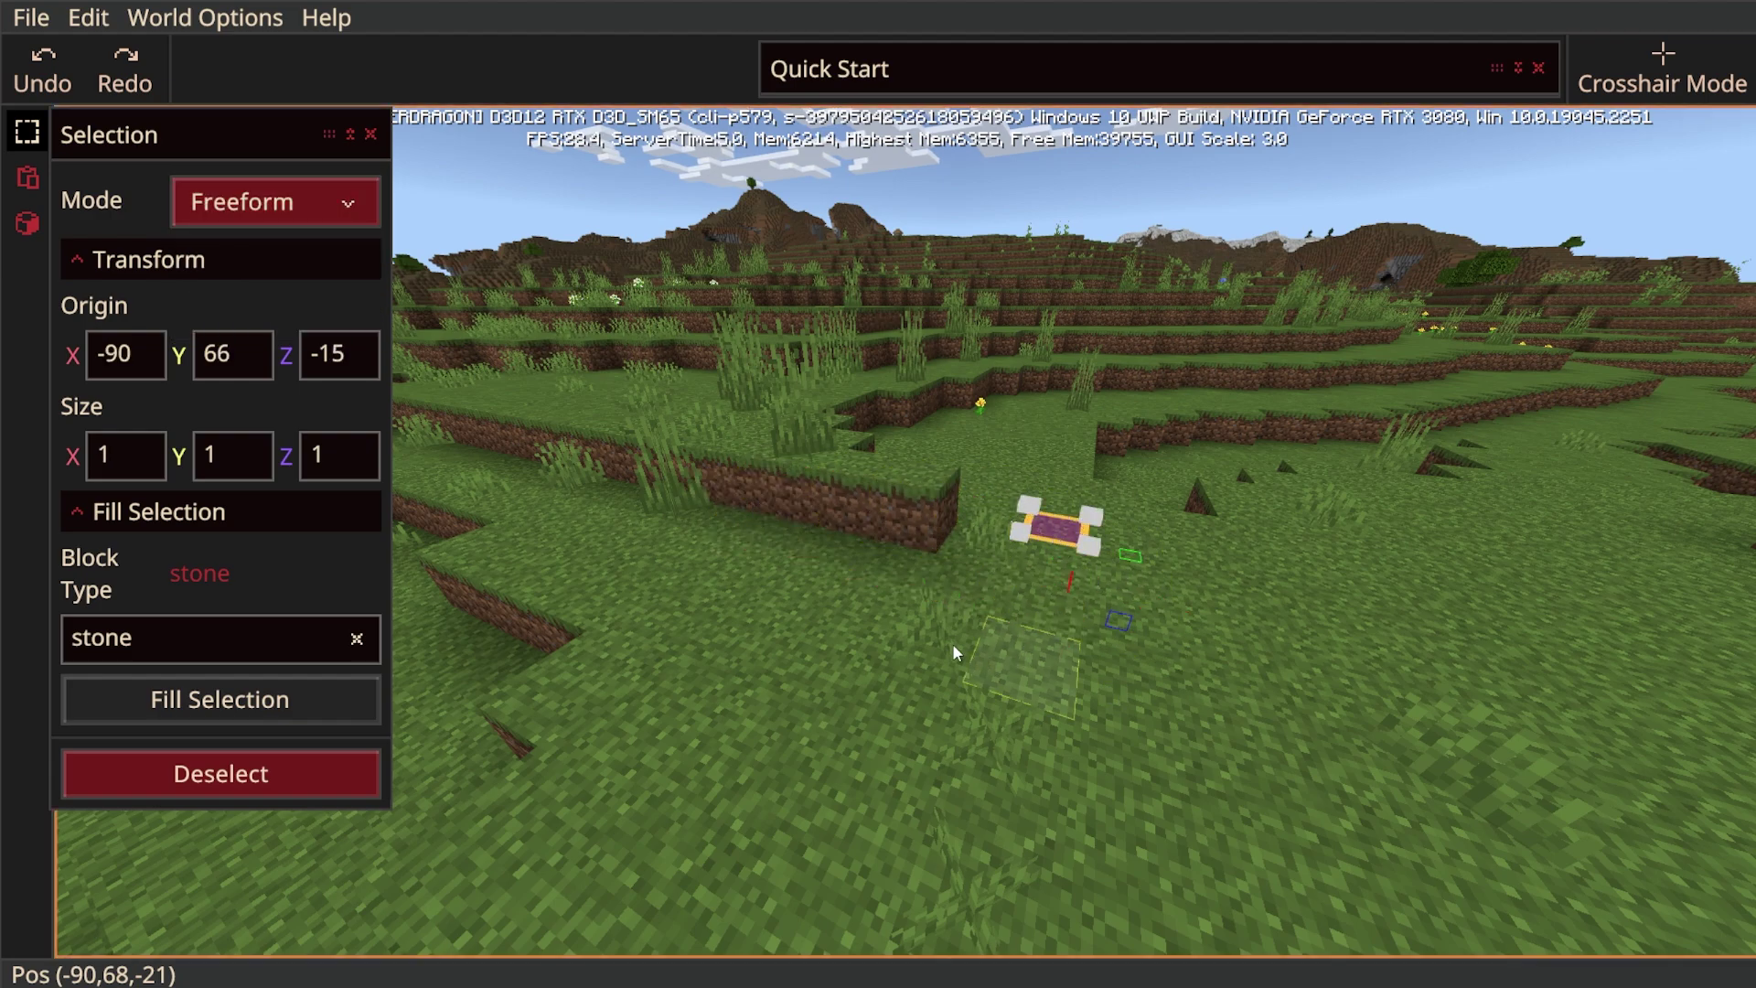
pyautogui.keyDown('shift'); pyautogui.click(825, 689); pyautogui.keyUp('shift')
pyautogui.keyDown('shift'); pyautogui.click(797, 522); pyautogui.keyUp('shift')
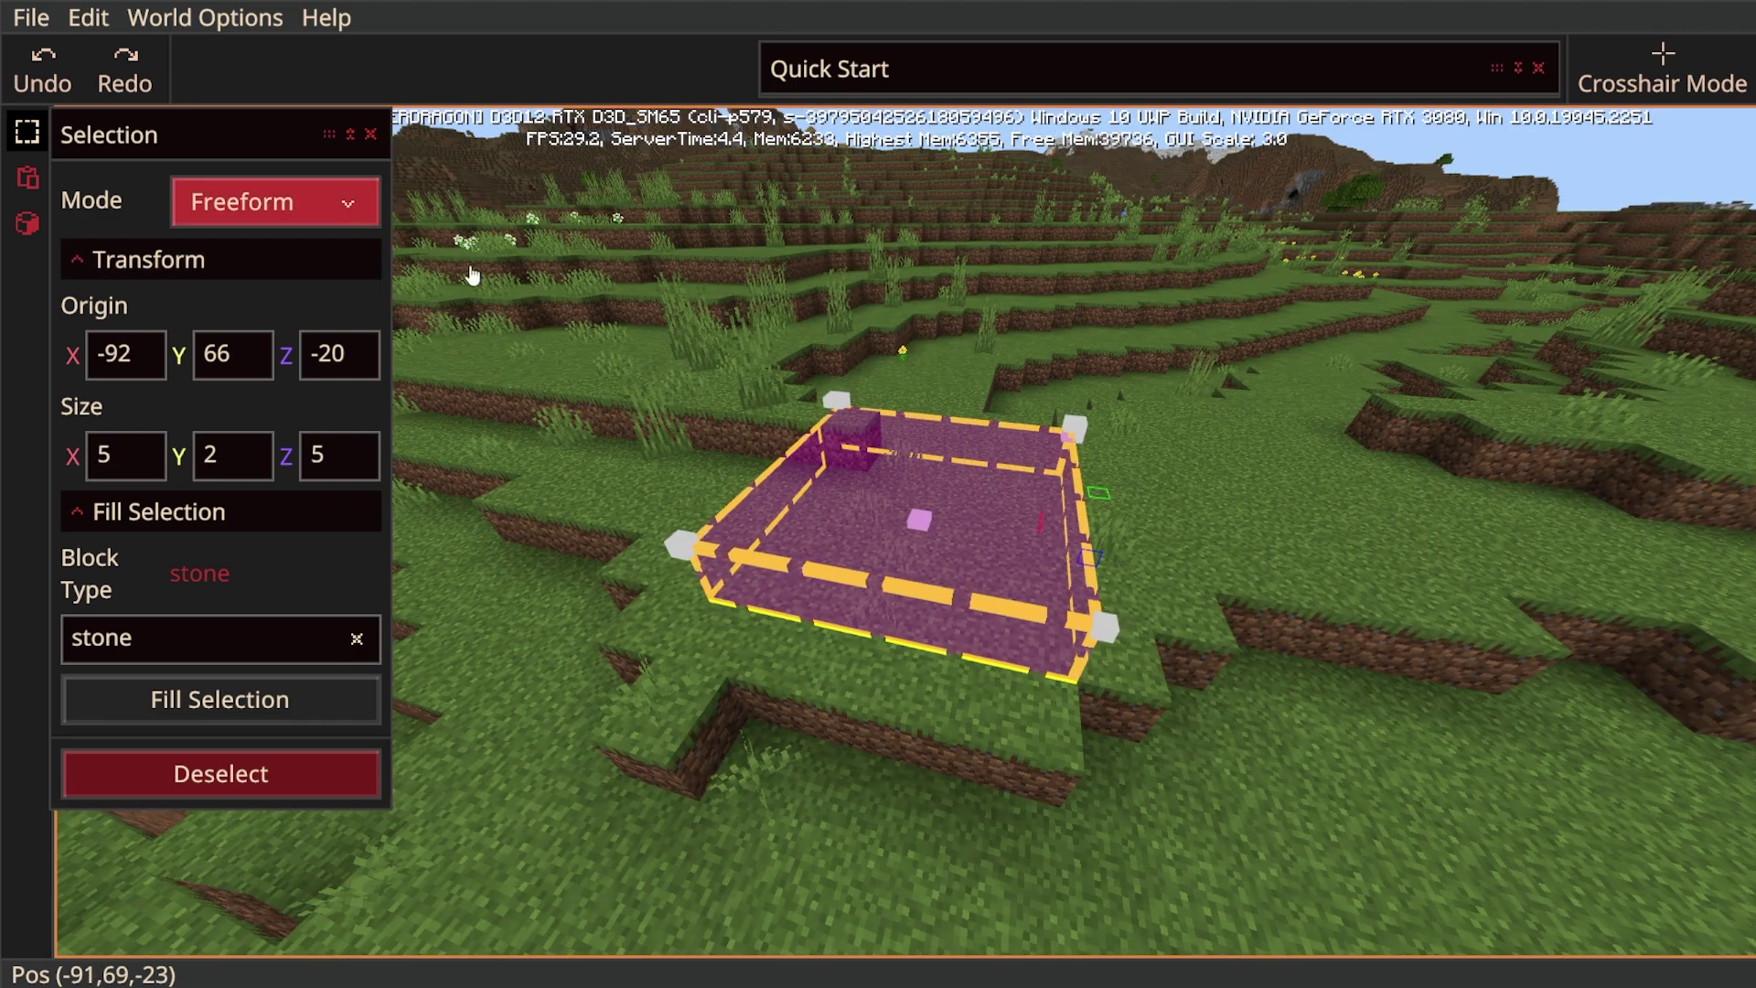
# Set the Selection tool's fill block type to diamond_ore and fill the 5×2×5 selection.
pyautogui.click(27, 225)
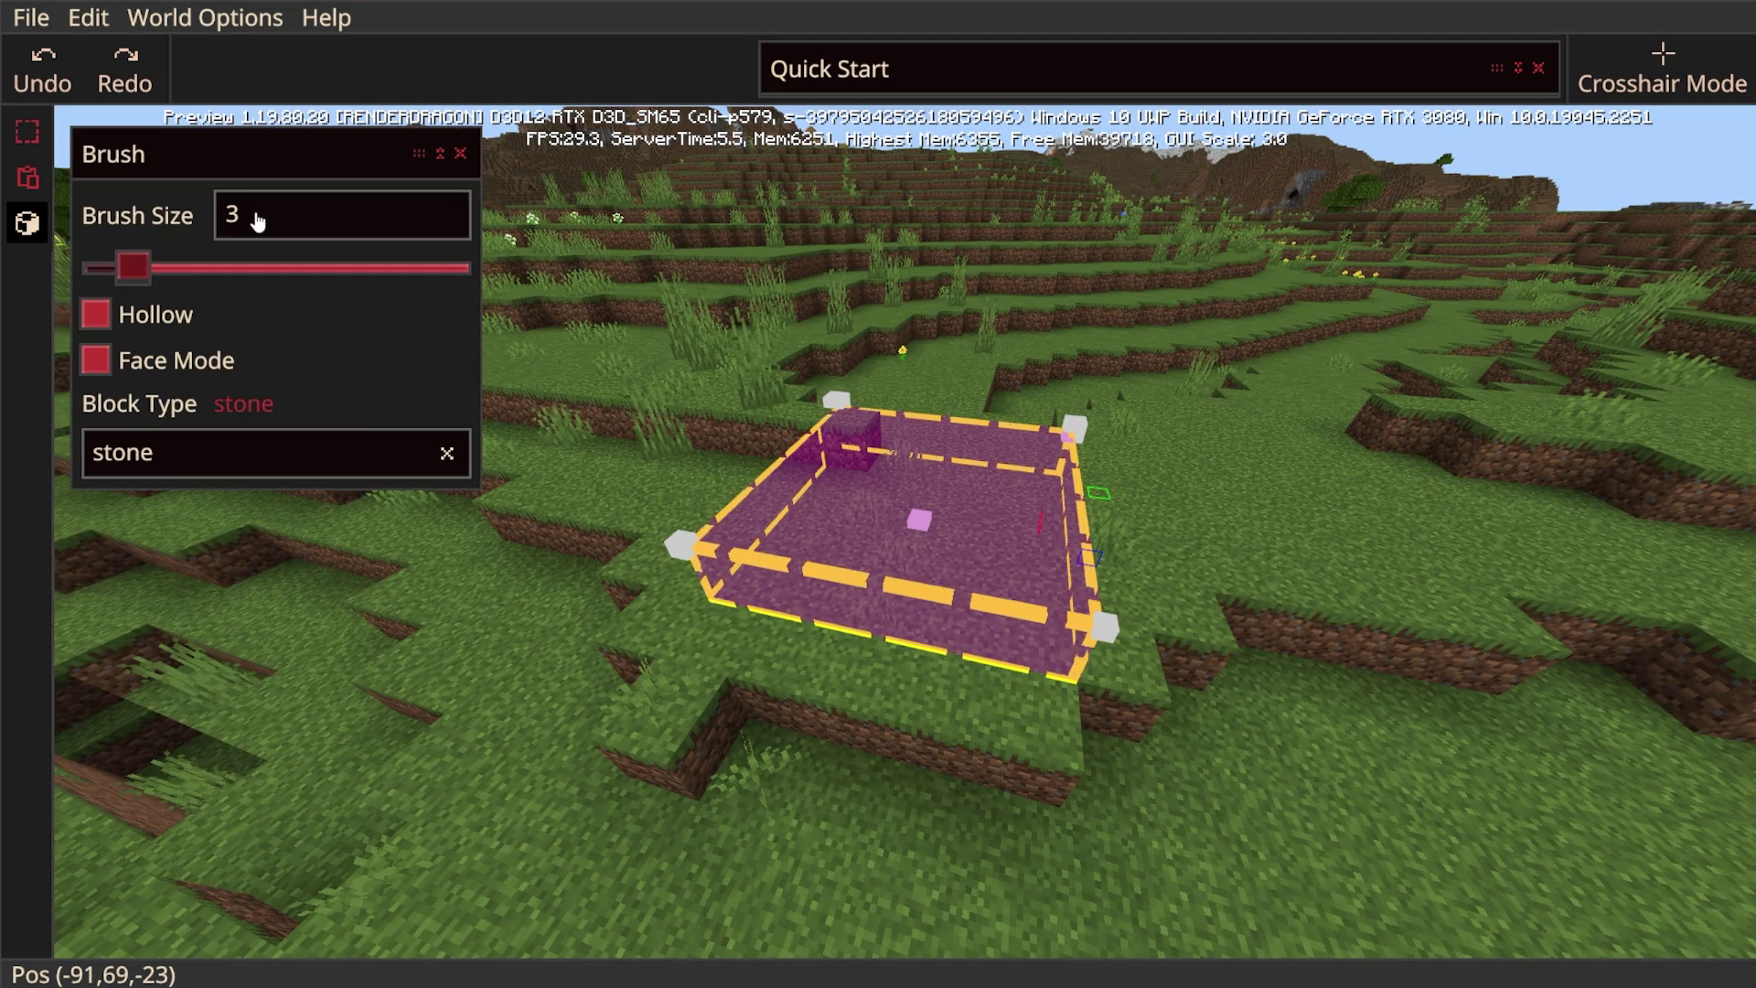
pyautogui.click(28, 131)
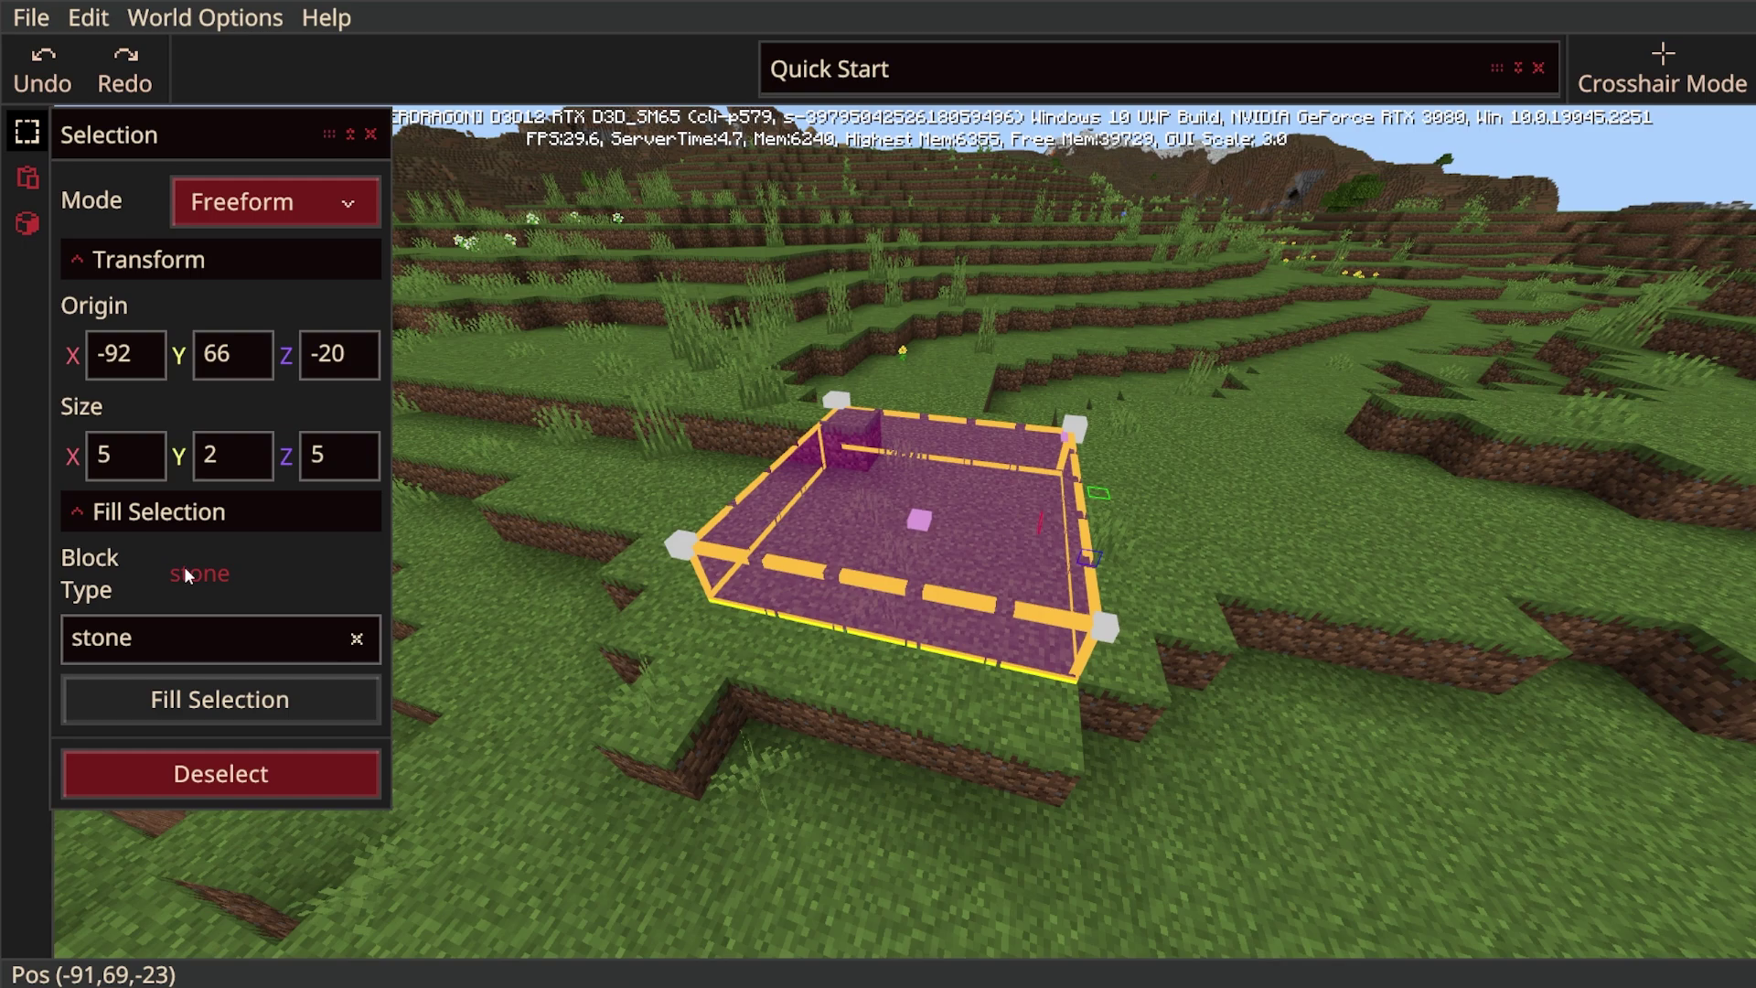
pyautogui.click(133, 514)
pyautogui.click(133, 514)
pyautogui.click(149, 639)
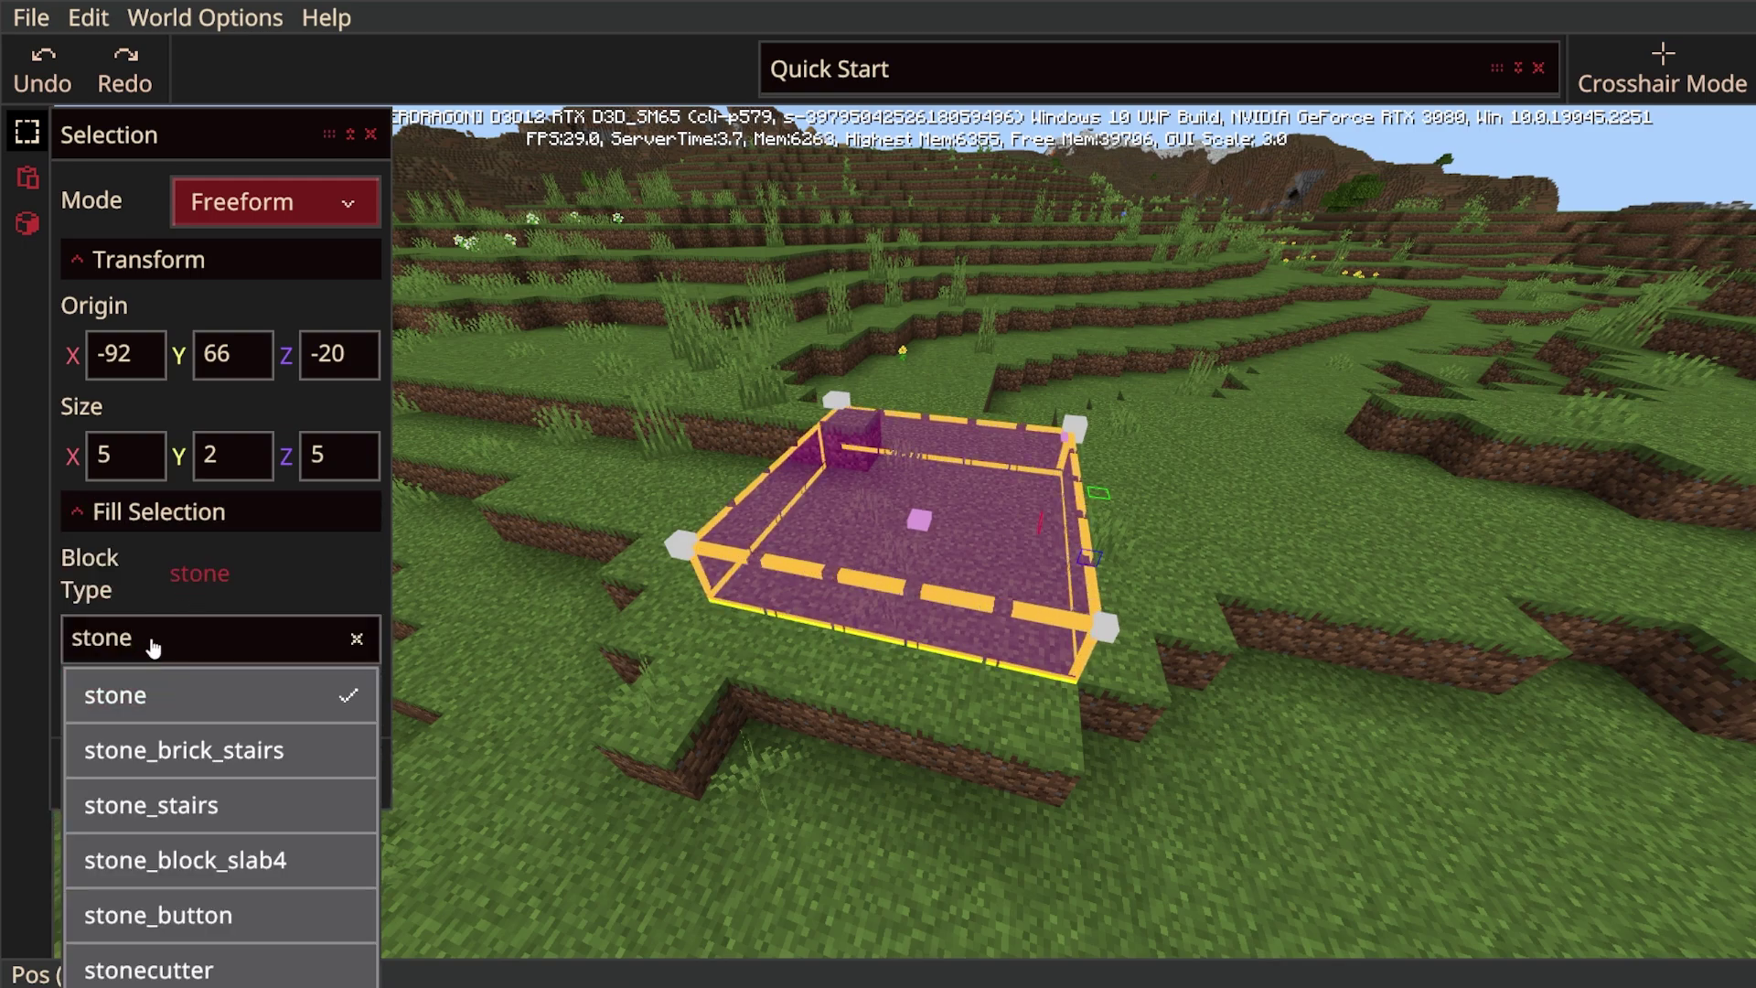
pyautogui.write('diam')
pyautogui.press('Return')
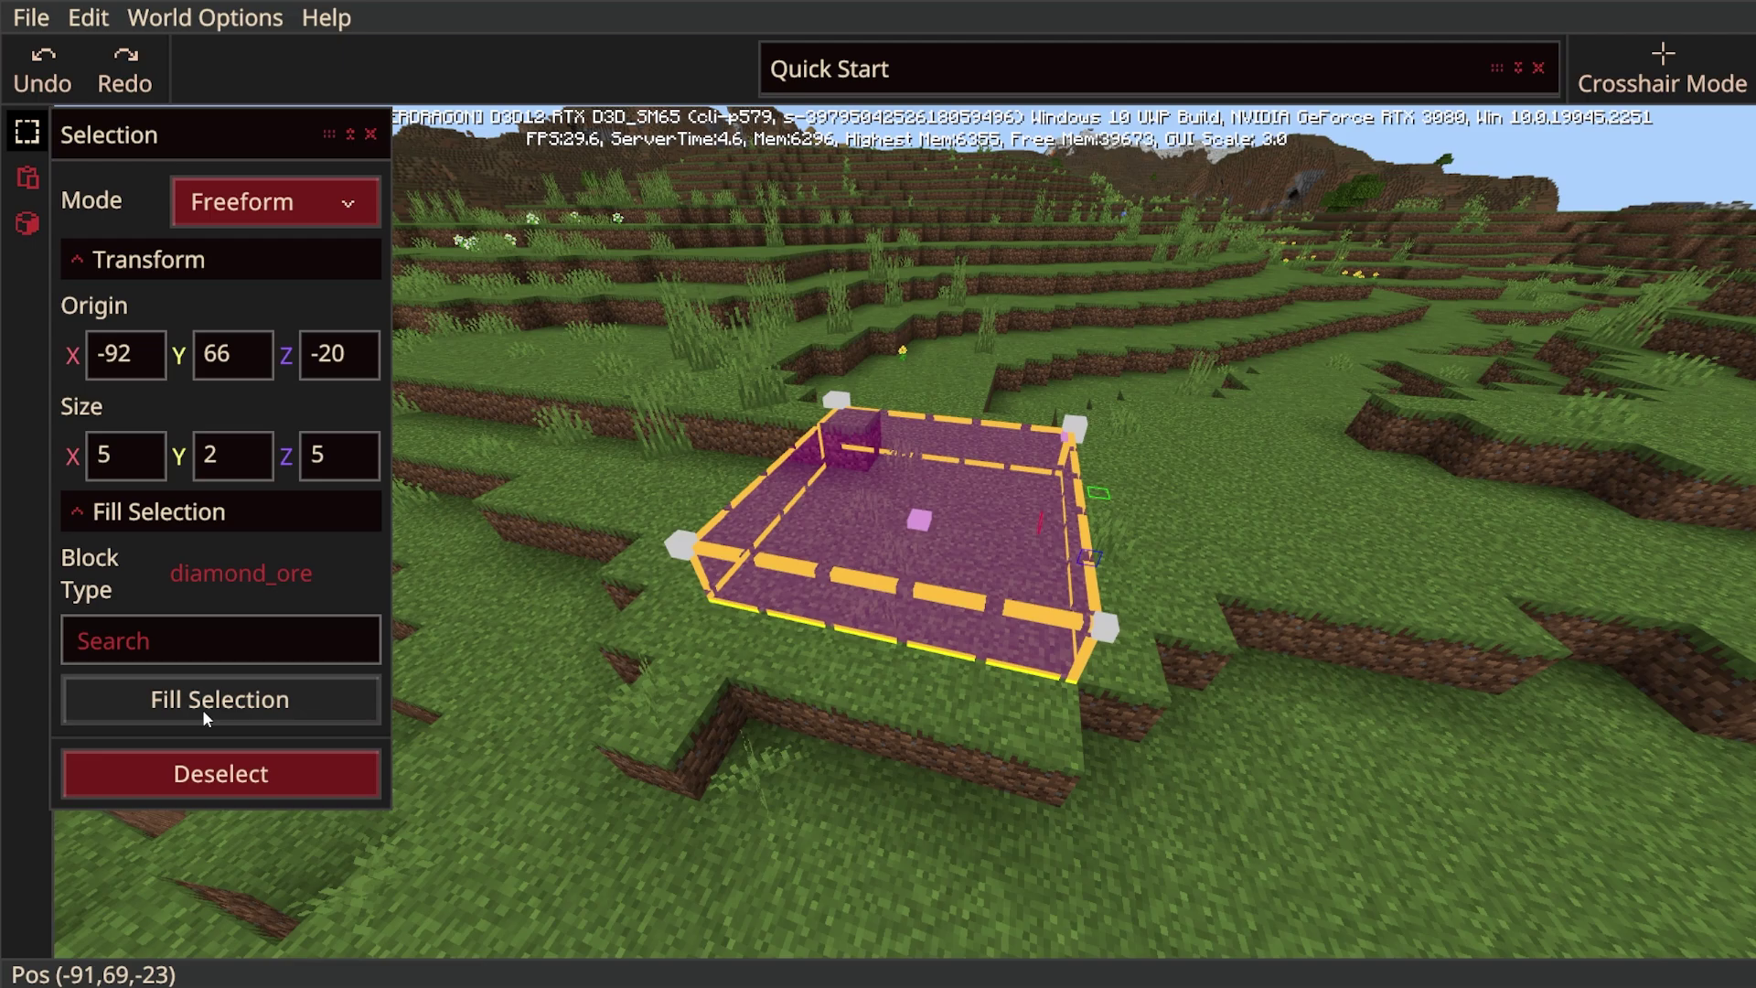
pyautogui.click(208, 705)
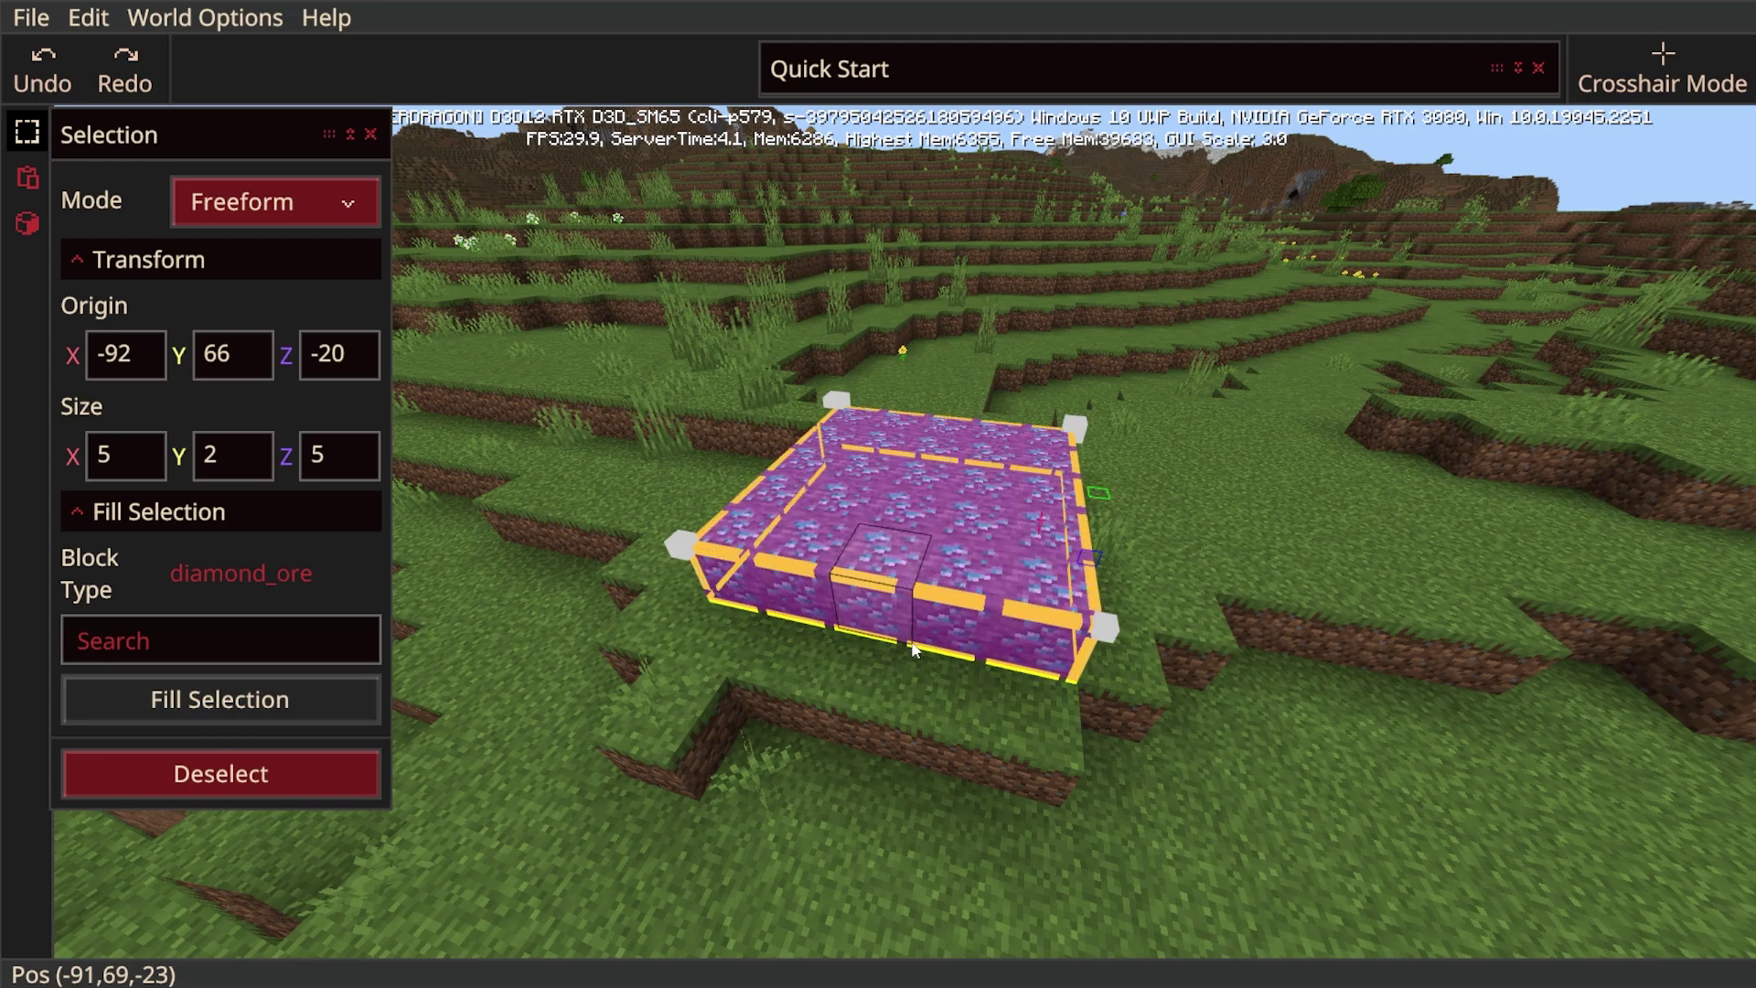
# Move the selection off the diamond ore slab, circle the slab and select its single corner block at -92, 67, -16.
pyautogui.click(918, 693)
pyautogui.moveTo(918, 693); pyautogui.dragTo(809, 693, button='right')
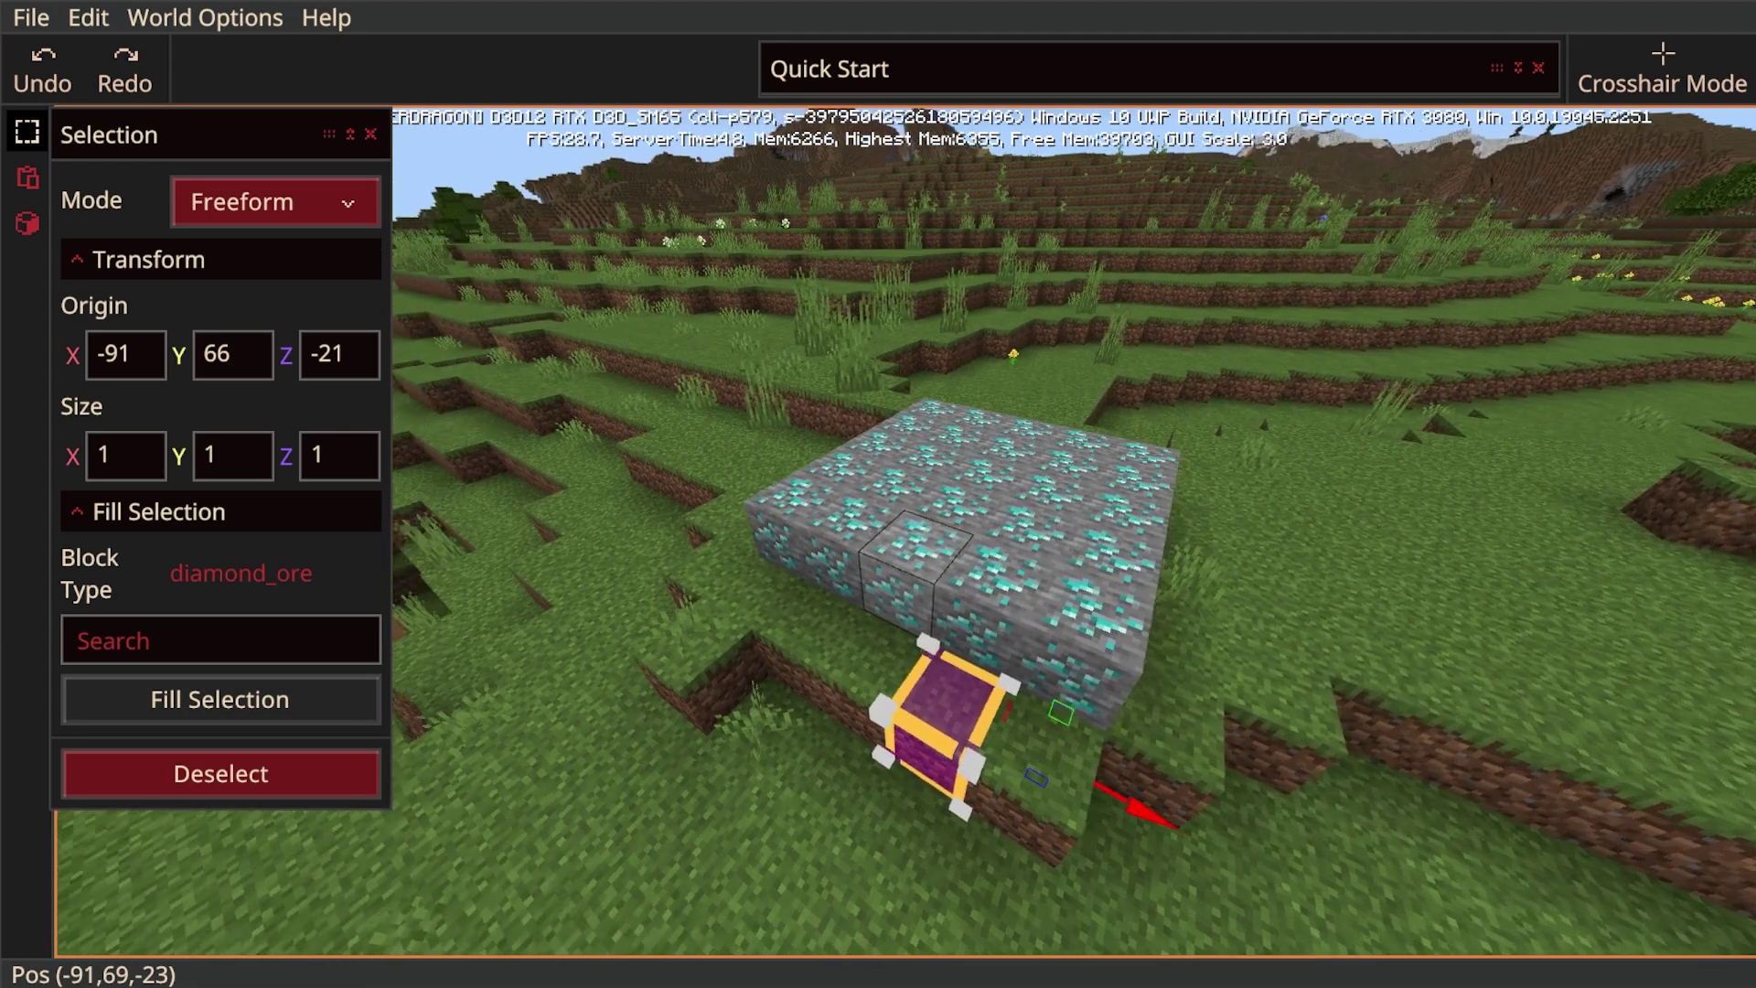
pyautogui.press('d')
pyautogui.moveTo(905, 532); pyautogui.dragTo(475, 531, button='right')
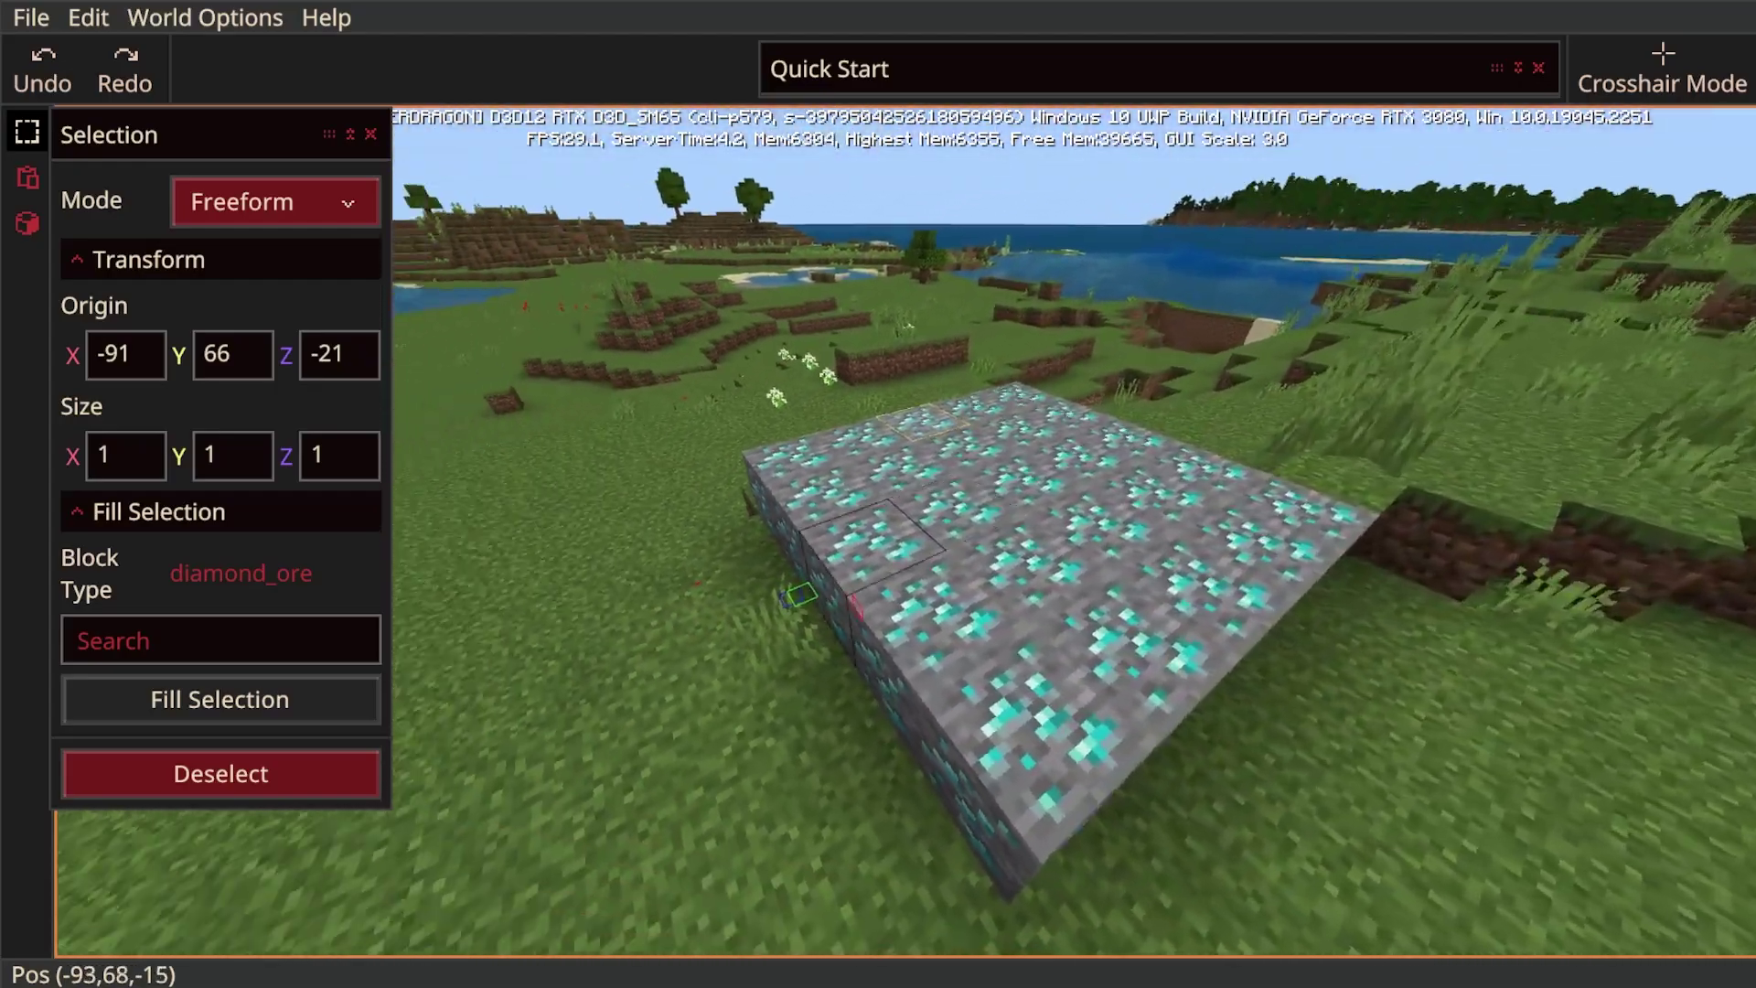
pyautogui.moveTo(979, 549); pyautogui.dragTo(902, 573, button='right')
pyautogui.click(836, 730)
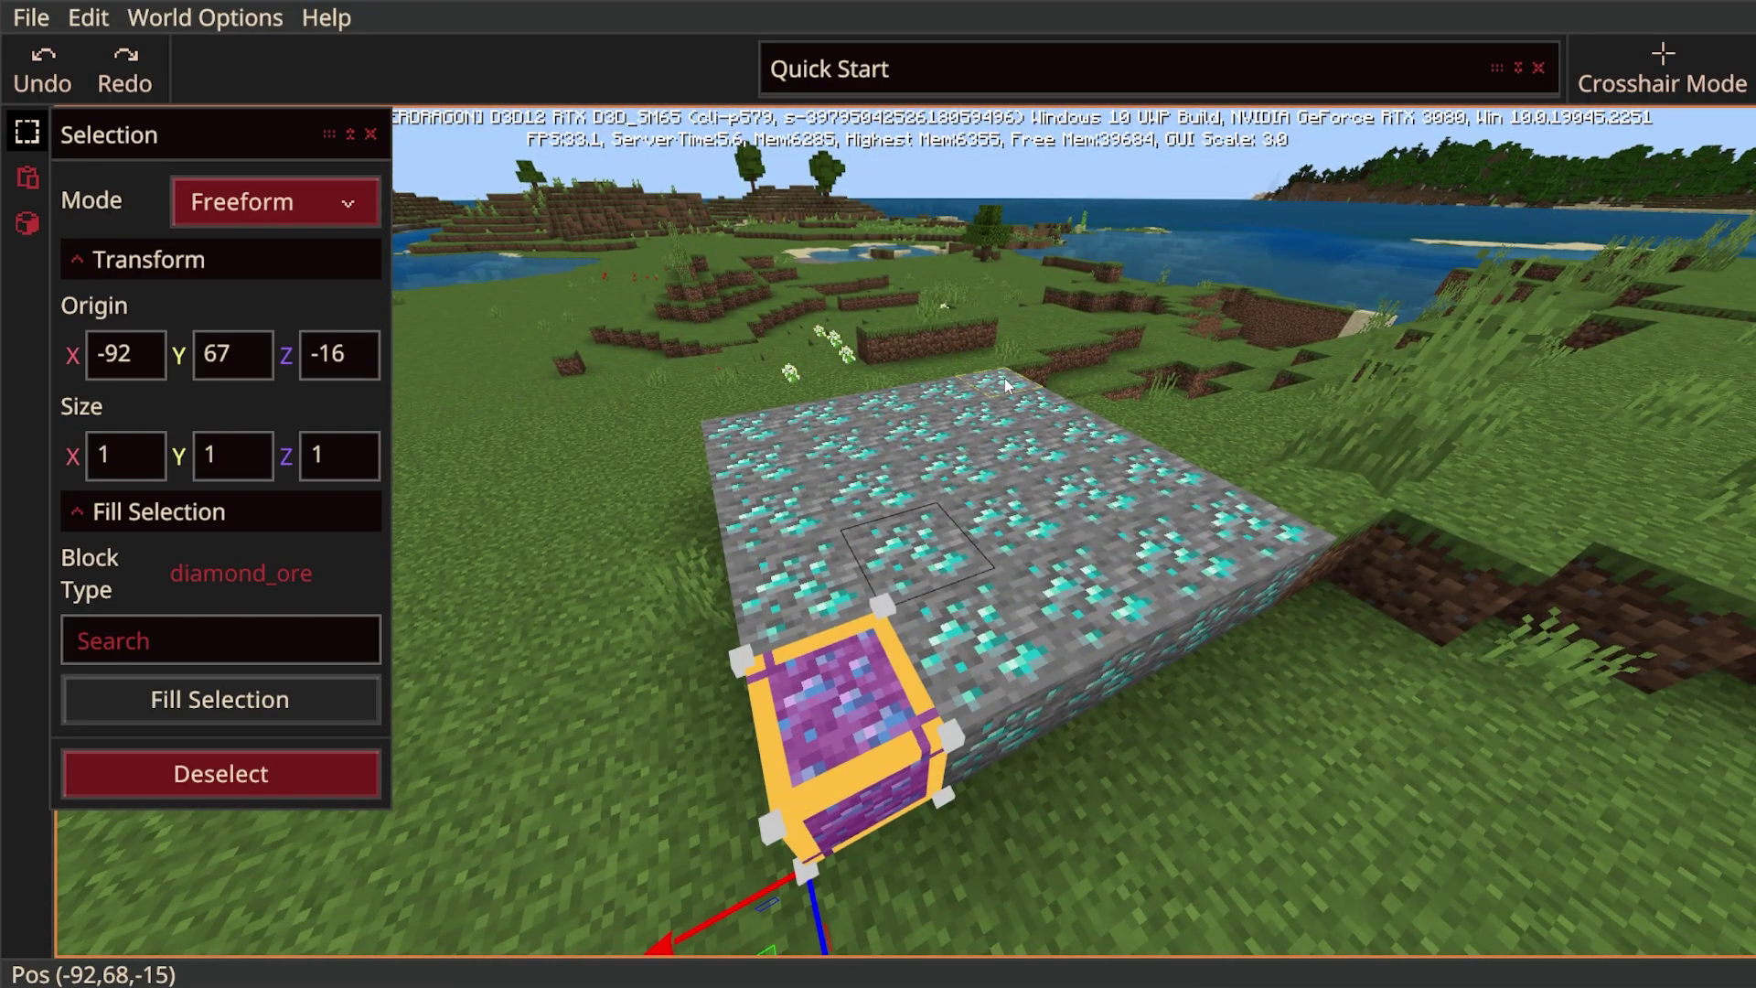
# Extend the selection across the slab to 8×4×6 with its origin at -95, 67, -20 and fill it with diamond ore.
pyautogui.keyDown('shift'); pyautogui.click(1004, 378); pyautogui.keyUp('shift')
pyautogui.moveTo(1004, 379); pyautogui.dragTo(986, 668, button='right')
pyautogui.press('a')
pyautogui.moveTo(1134, 648); pyautogui.dragTo(1179, 677)
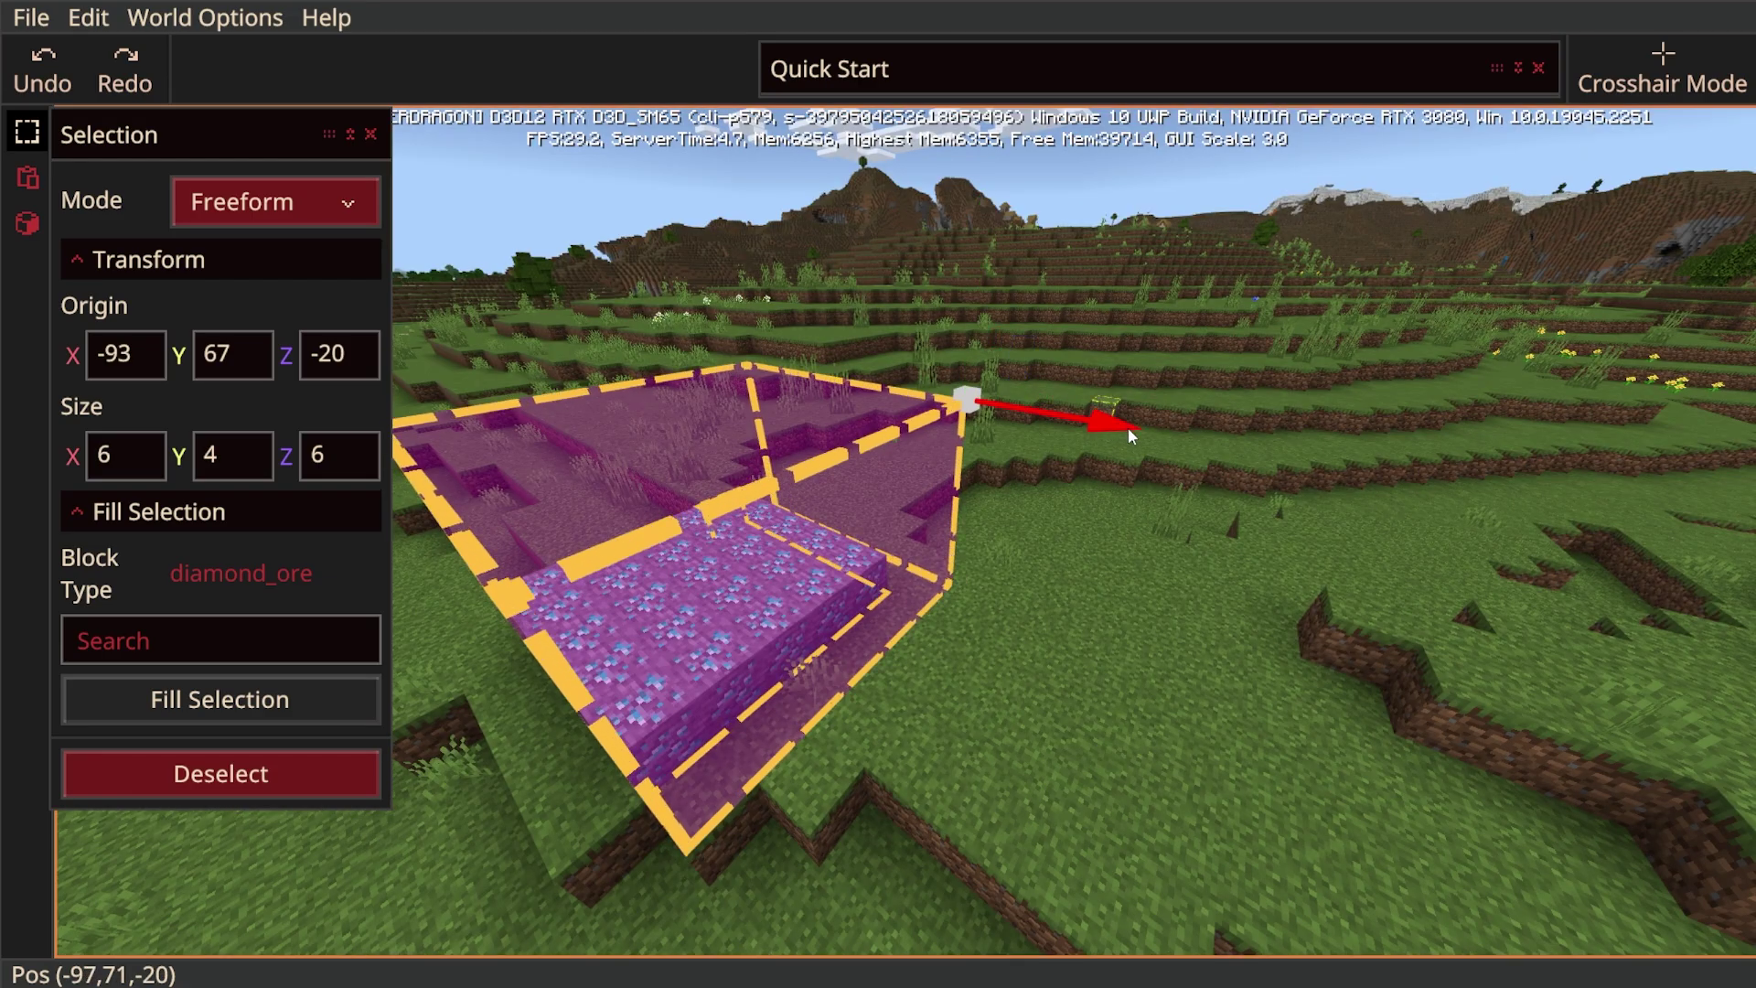
pyautogui.moveTo(1127, 426); pyautogui.dragTo(1427, 530)
pyautogui.click(247, 699)
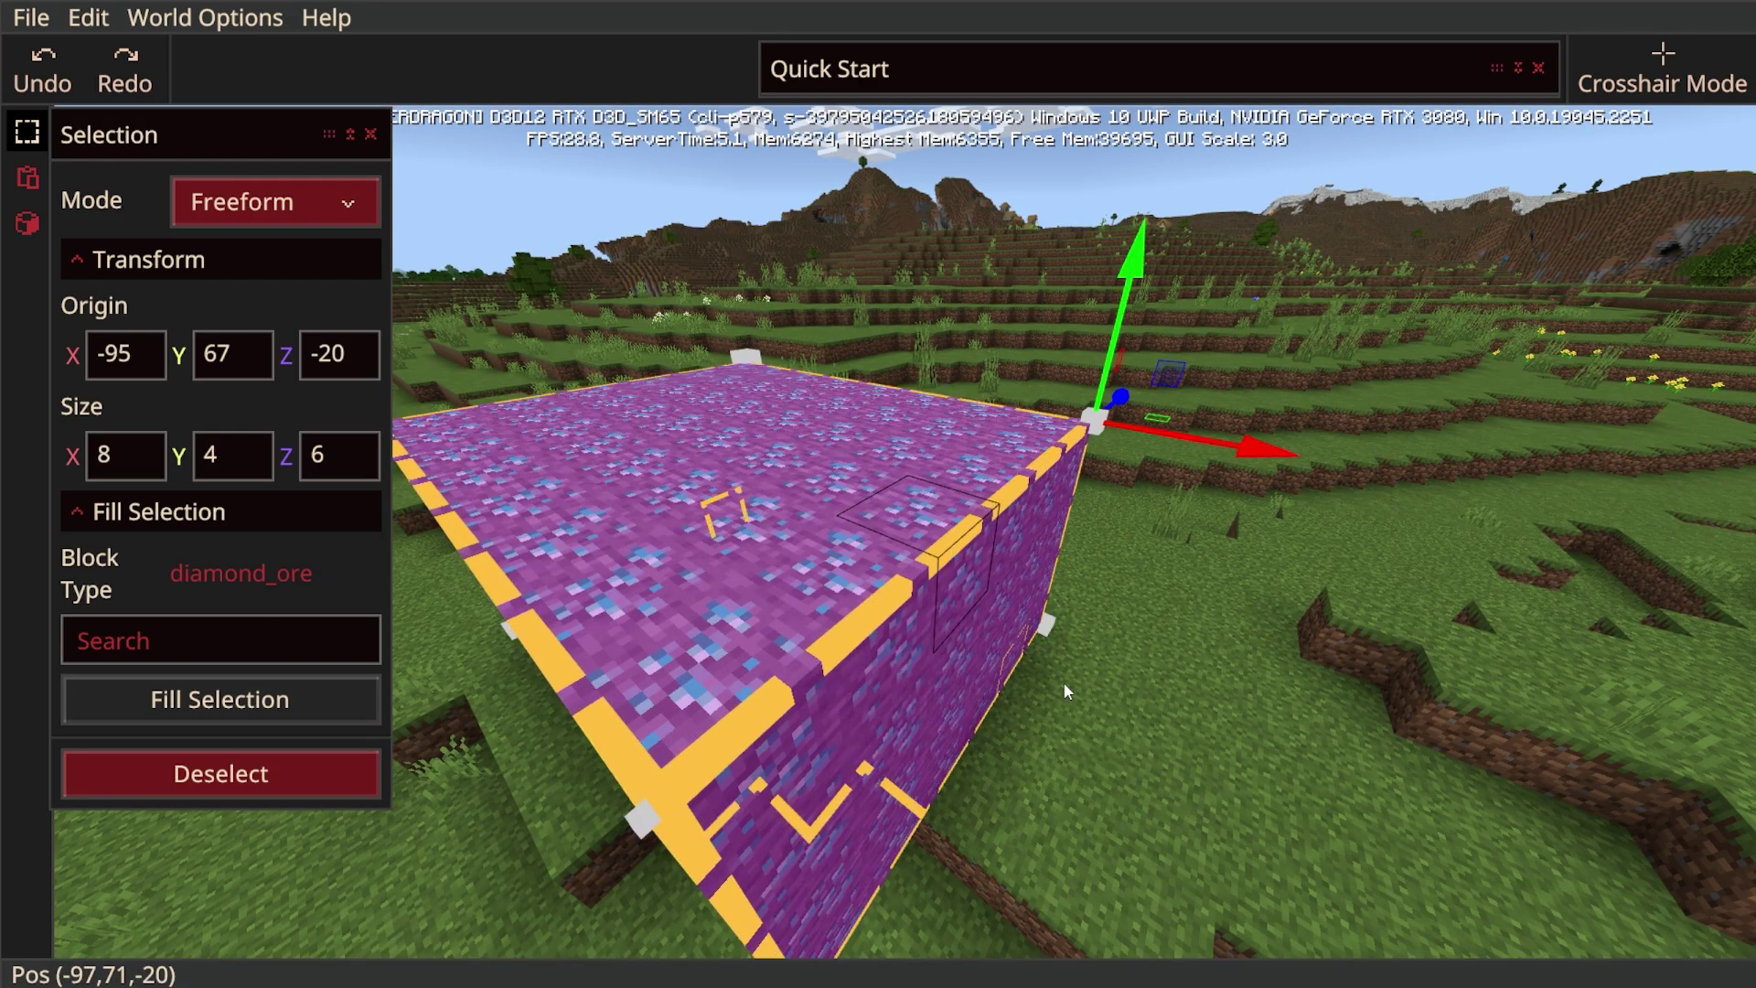
# Fly around the diamond ore block, switch to the Paste tool and copy the selection.
pyautogui.moveTo(1062, 682); pyautogui.dragTo(1655, 686, button='right')
pyautogui.press('s')
pyautogui.press('a')
pyautogui.press('a')
pyautogui.press('shift')
pyautogui.press('w')
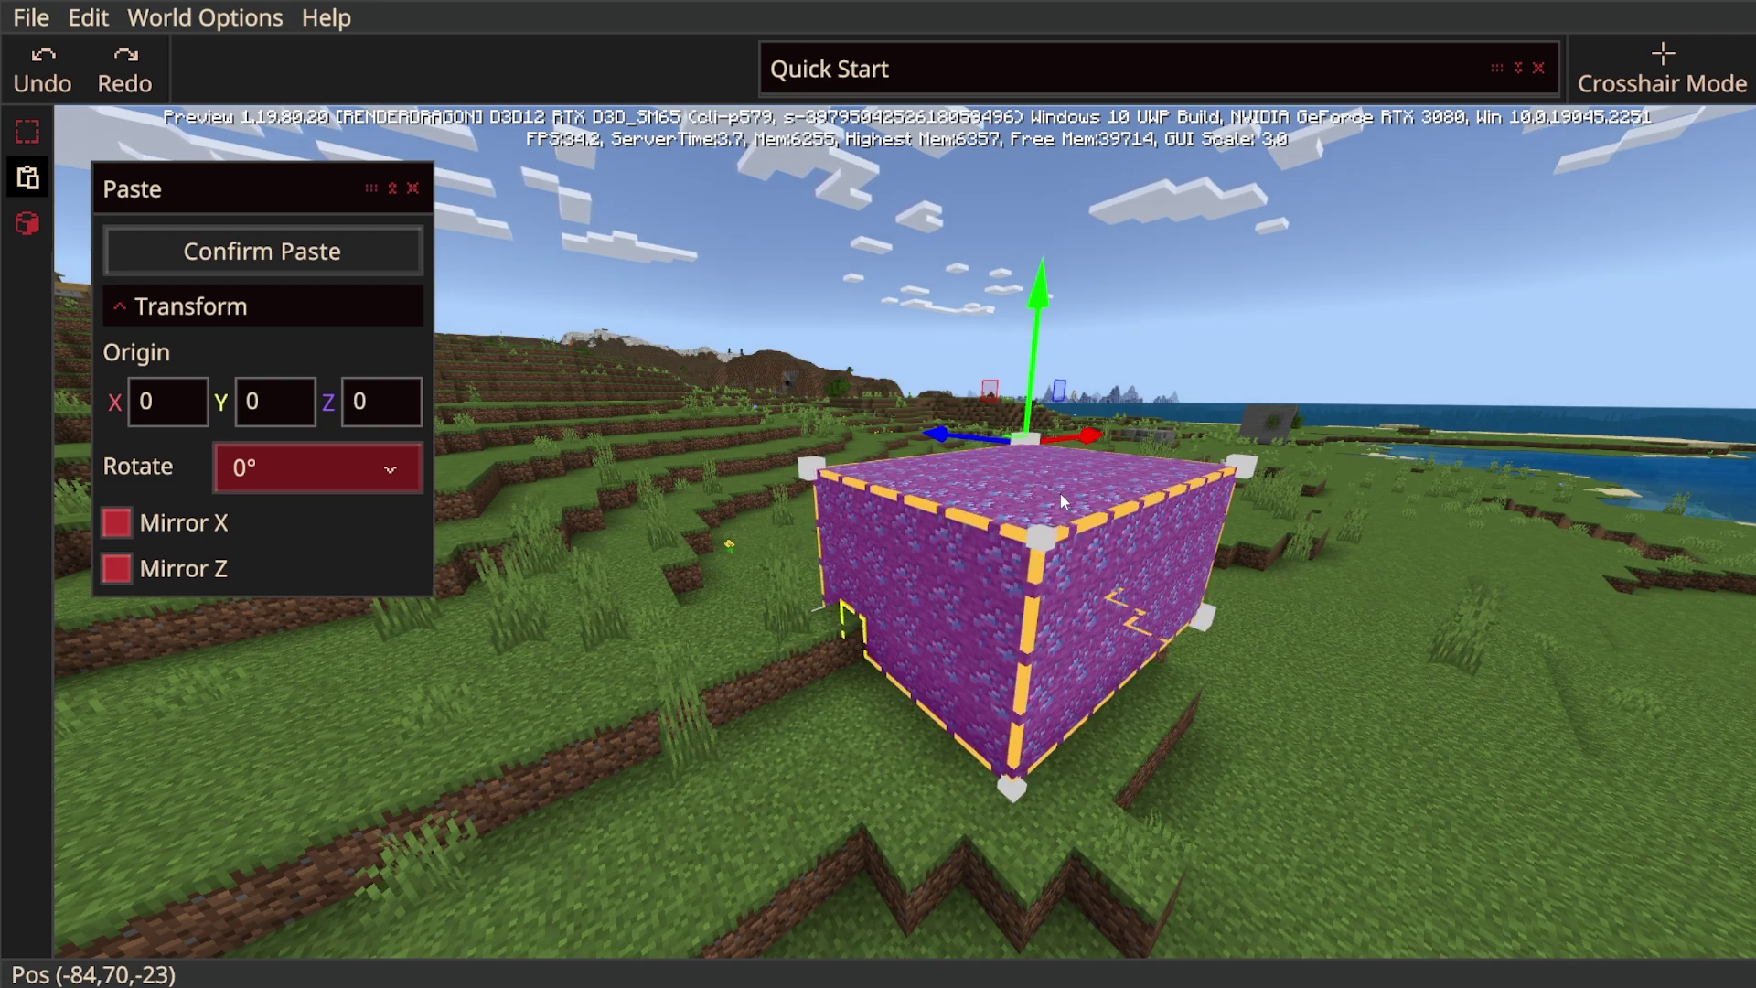
pyautogui.hotkey('ctrl', 'c')
pyautogui.hotkey('ctrl', 'c')
# Fly to the terraced grass near the water and try the paste preview at two different spots.
pyautogui.press('w')
pyautogui.moveTo(642, 470); pyautogui.dragTo(183, 470, button='right')
pyautogui.moveTo(766, 465); pyautogui.dragTo(748, 474, button='right')
pyautogui.press('w')
pyautogui.press('space')
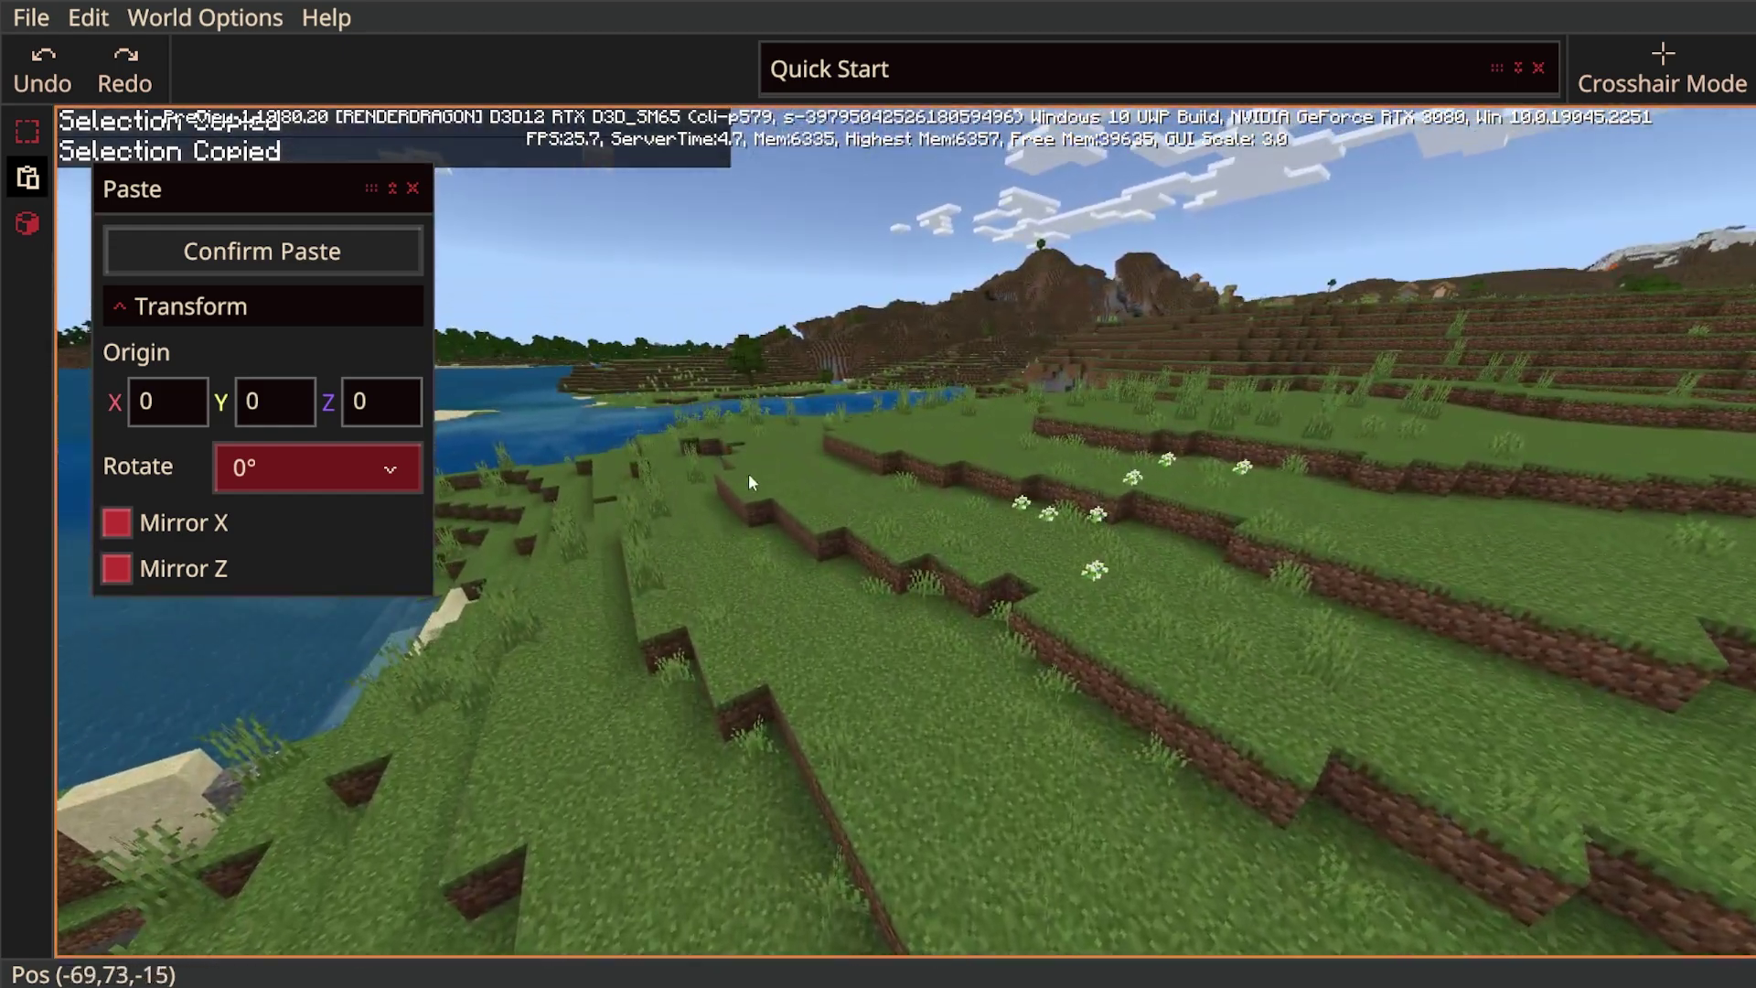
pyautogui.click(864, 668)
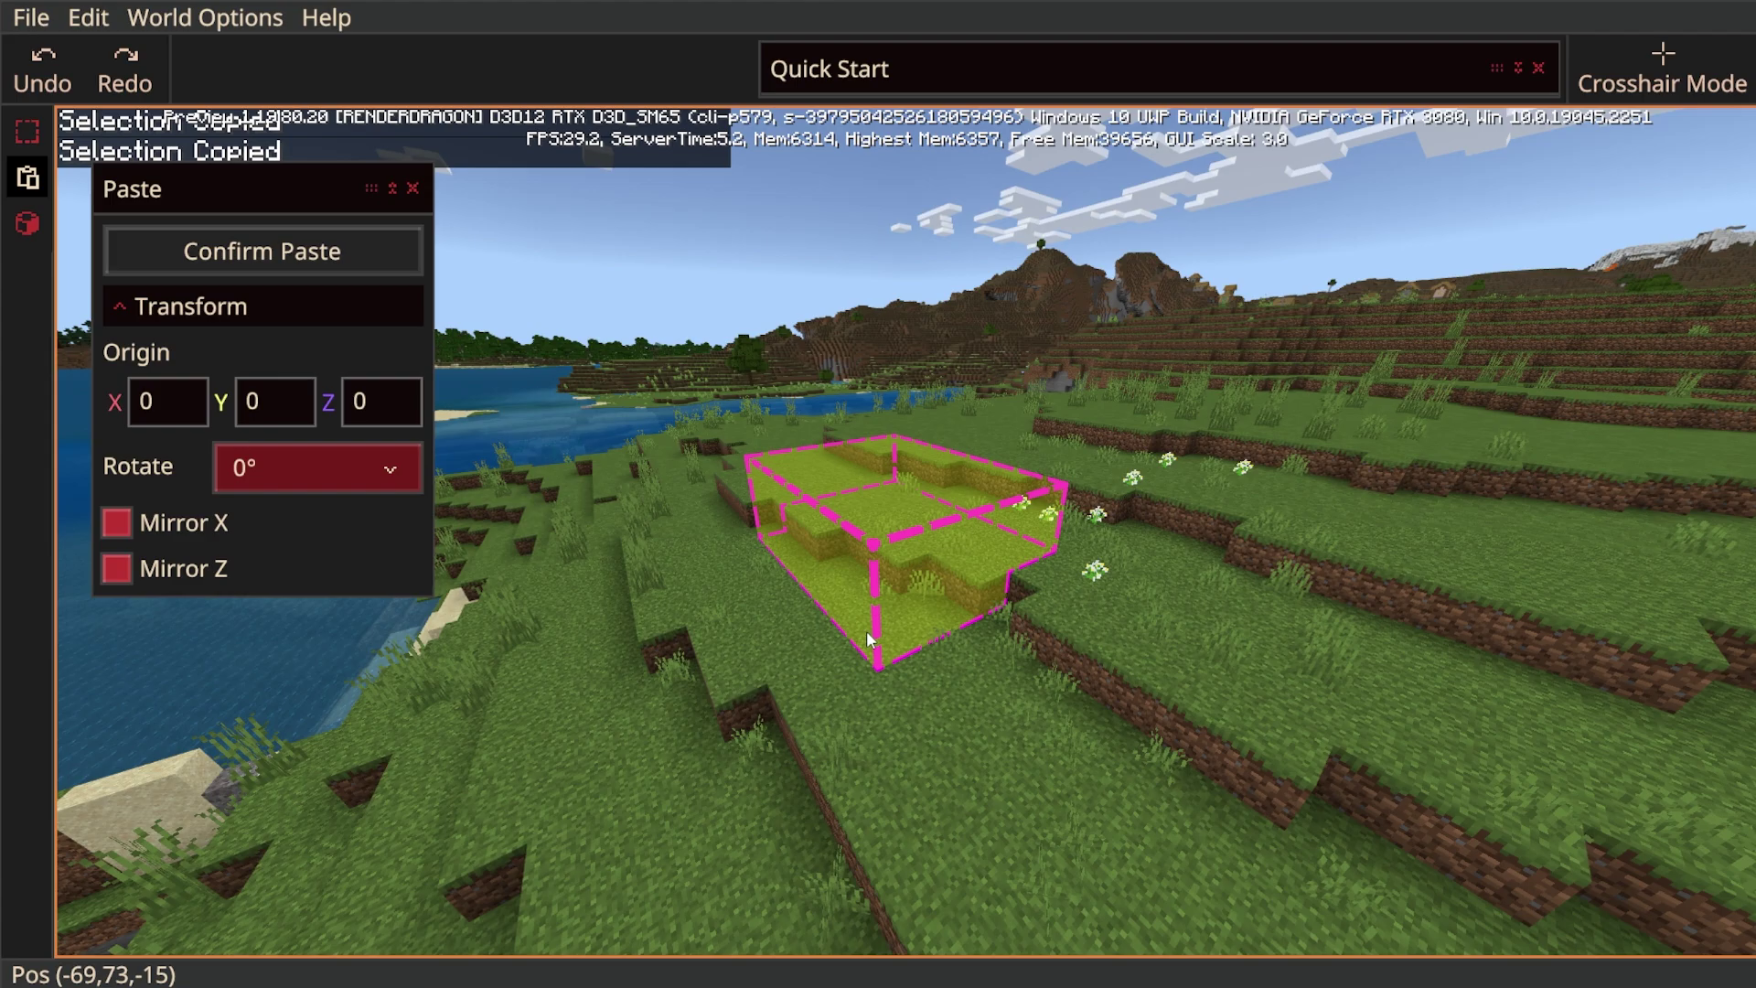
pyautogui.click(1172, 631)
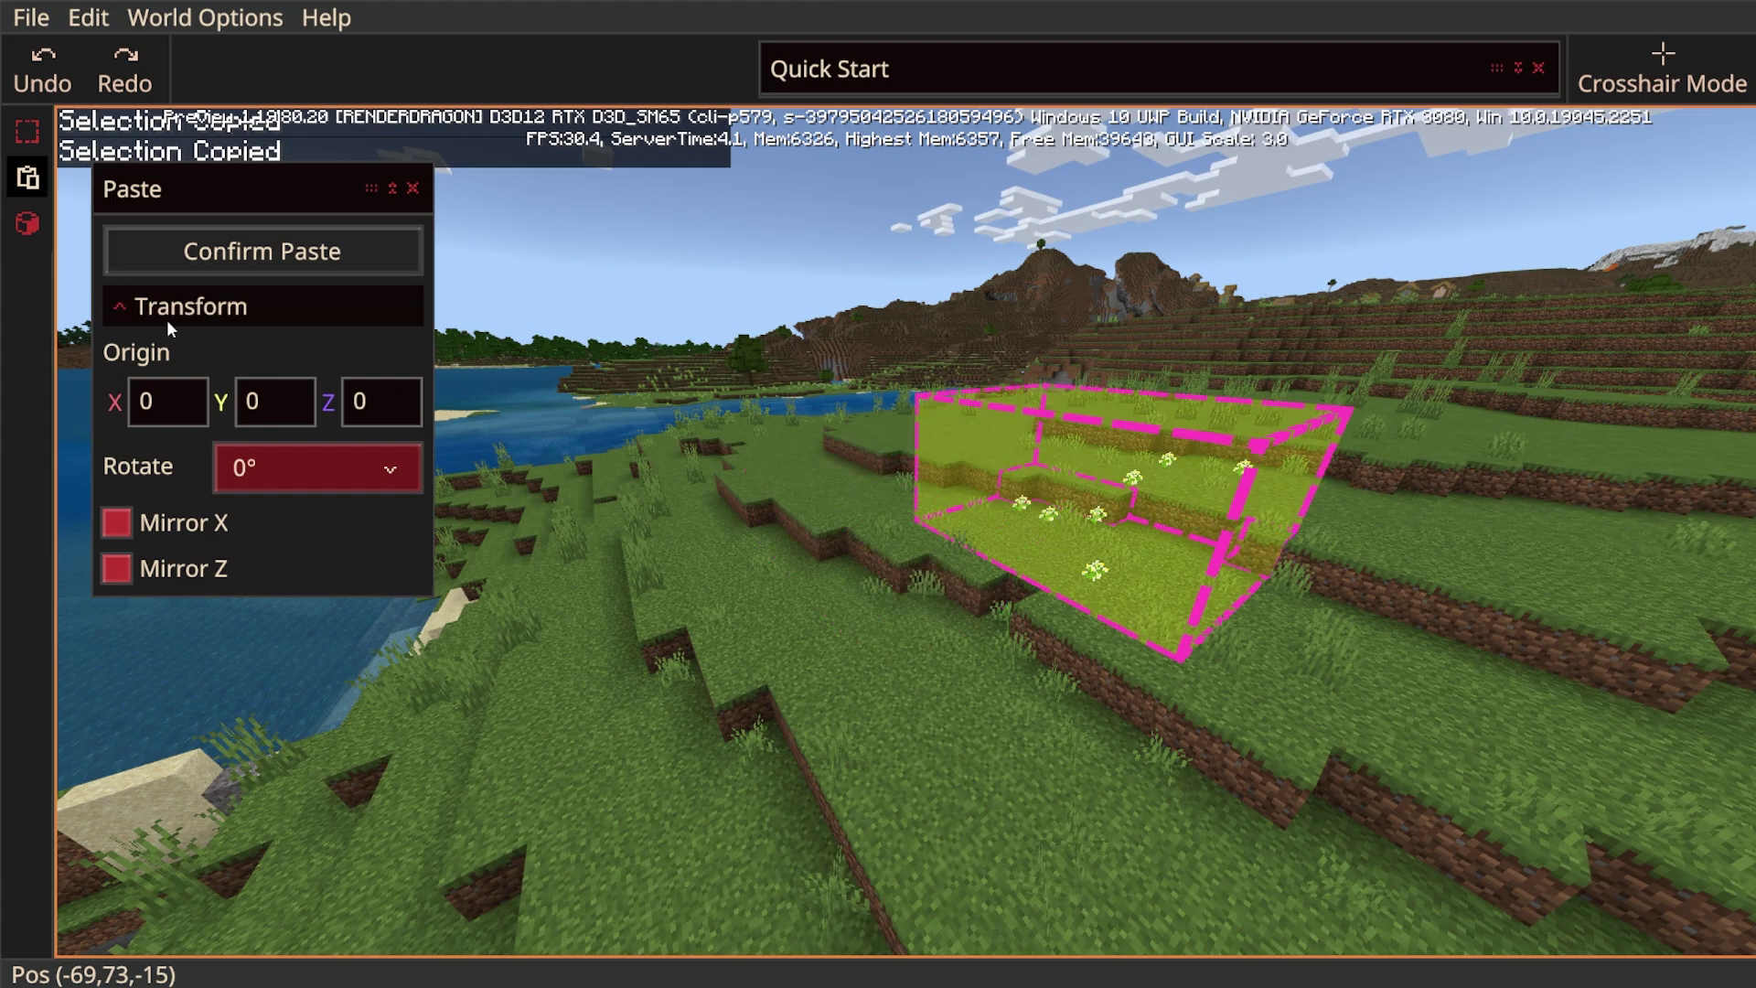
# Paste the copied diamond ore block onto the flat grass and another copy beside it.
pyautogui.press('w')
pyautogui.moveTo(475, 457); pyautogui.dragTo(613, 485, button='right')
pyautogui.press('space')
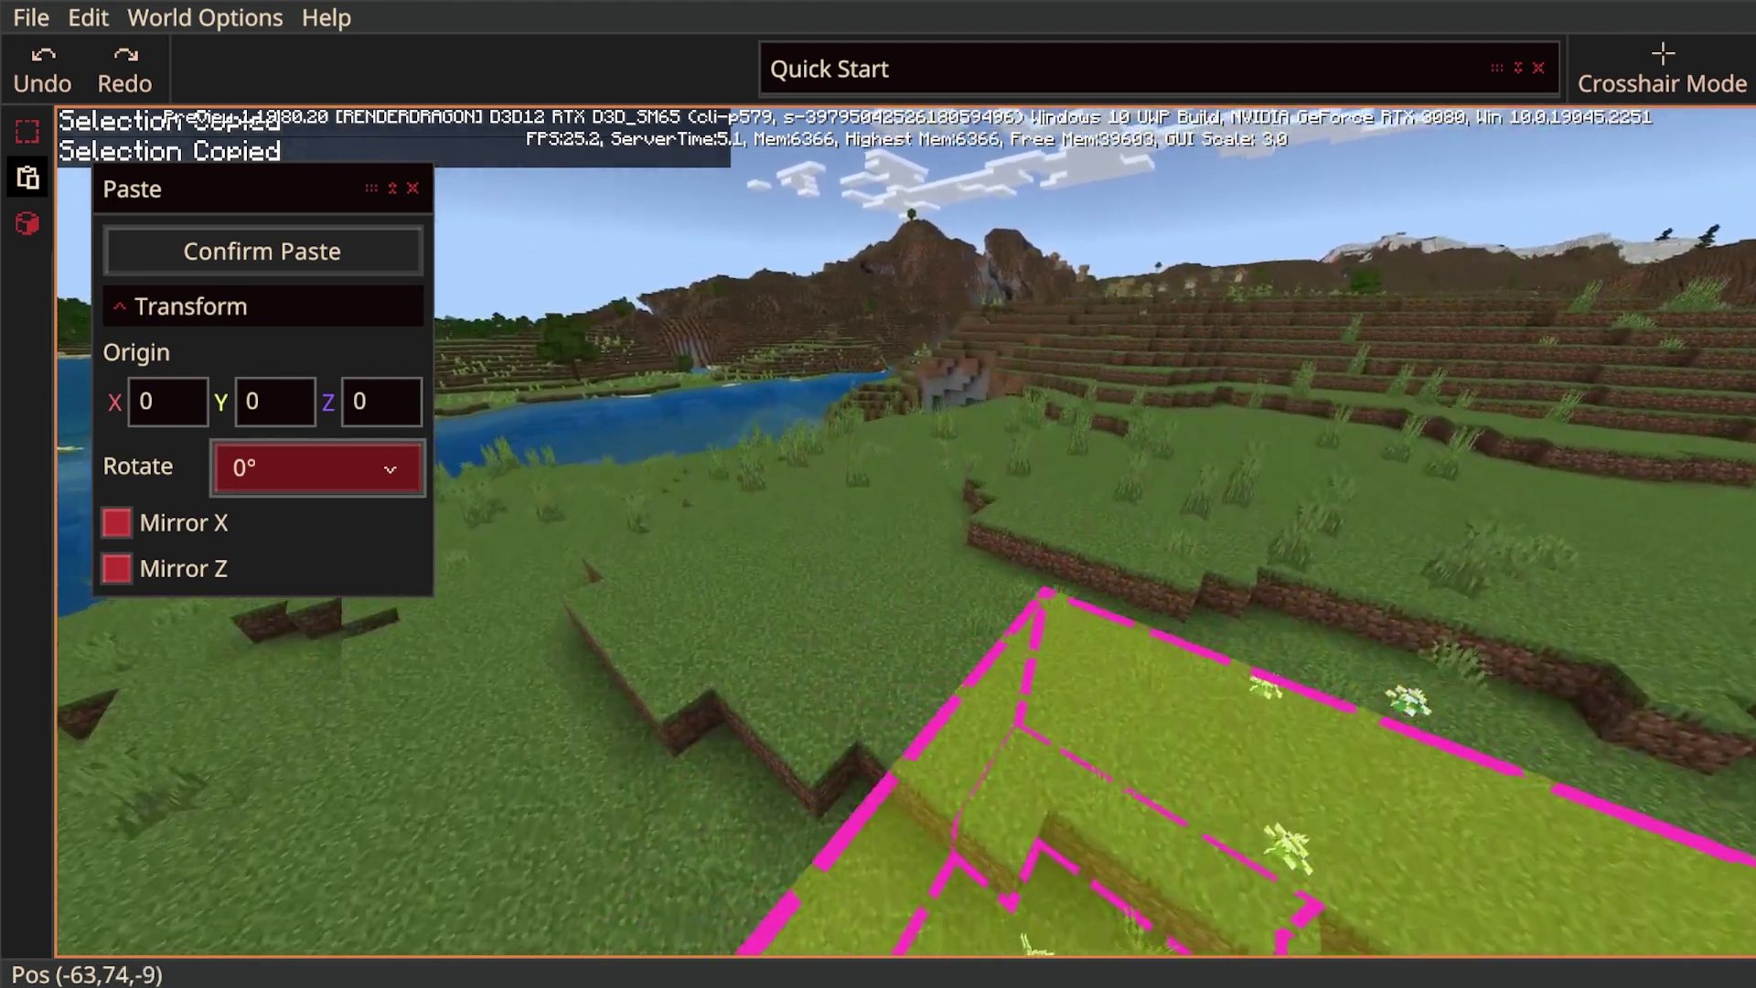
pyautogui.press('w')
pyautogui.click(788, 651)
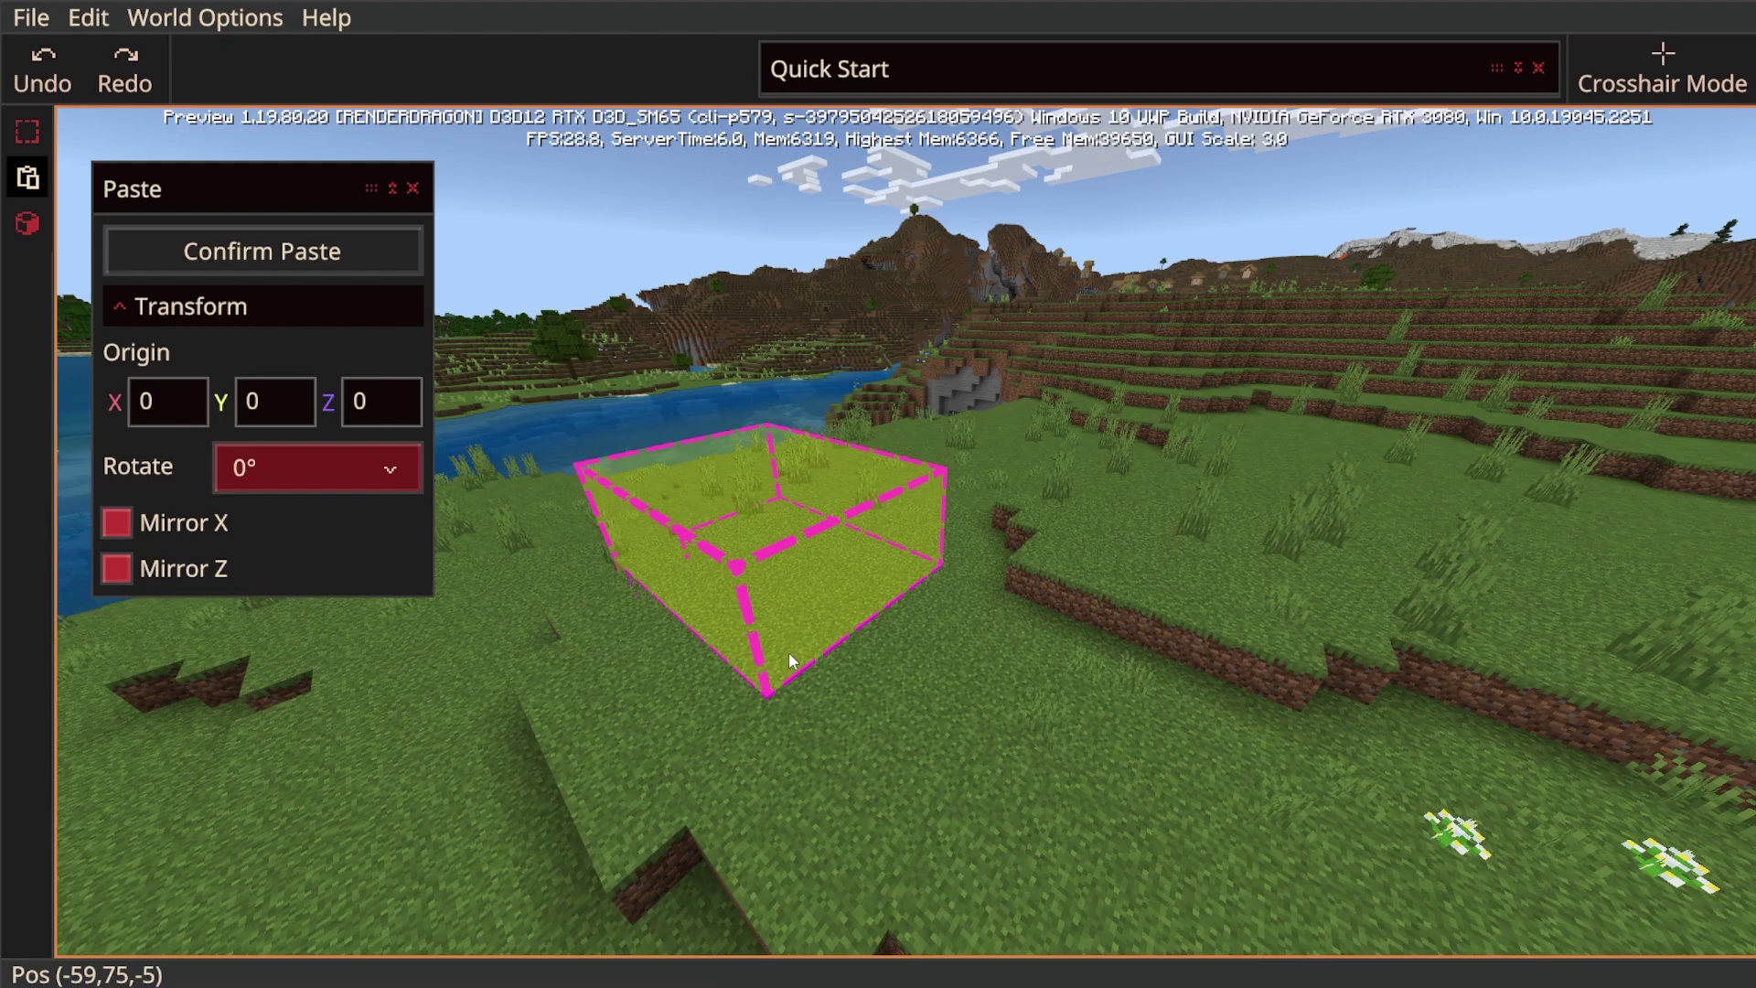
pyautogui.click(288, 254)
pyautogui.click(1148, 559)
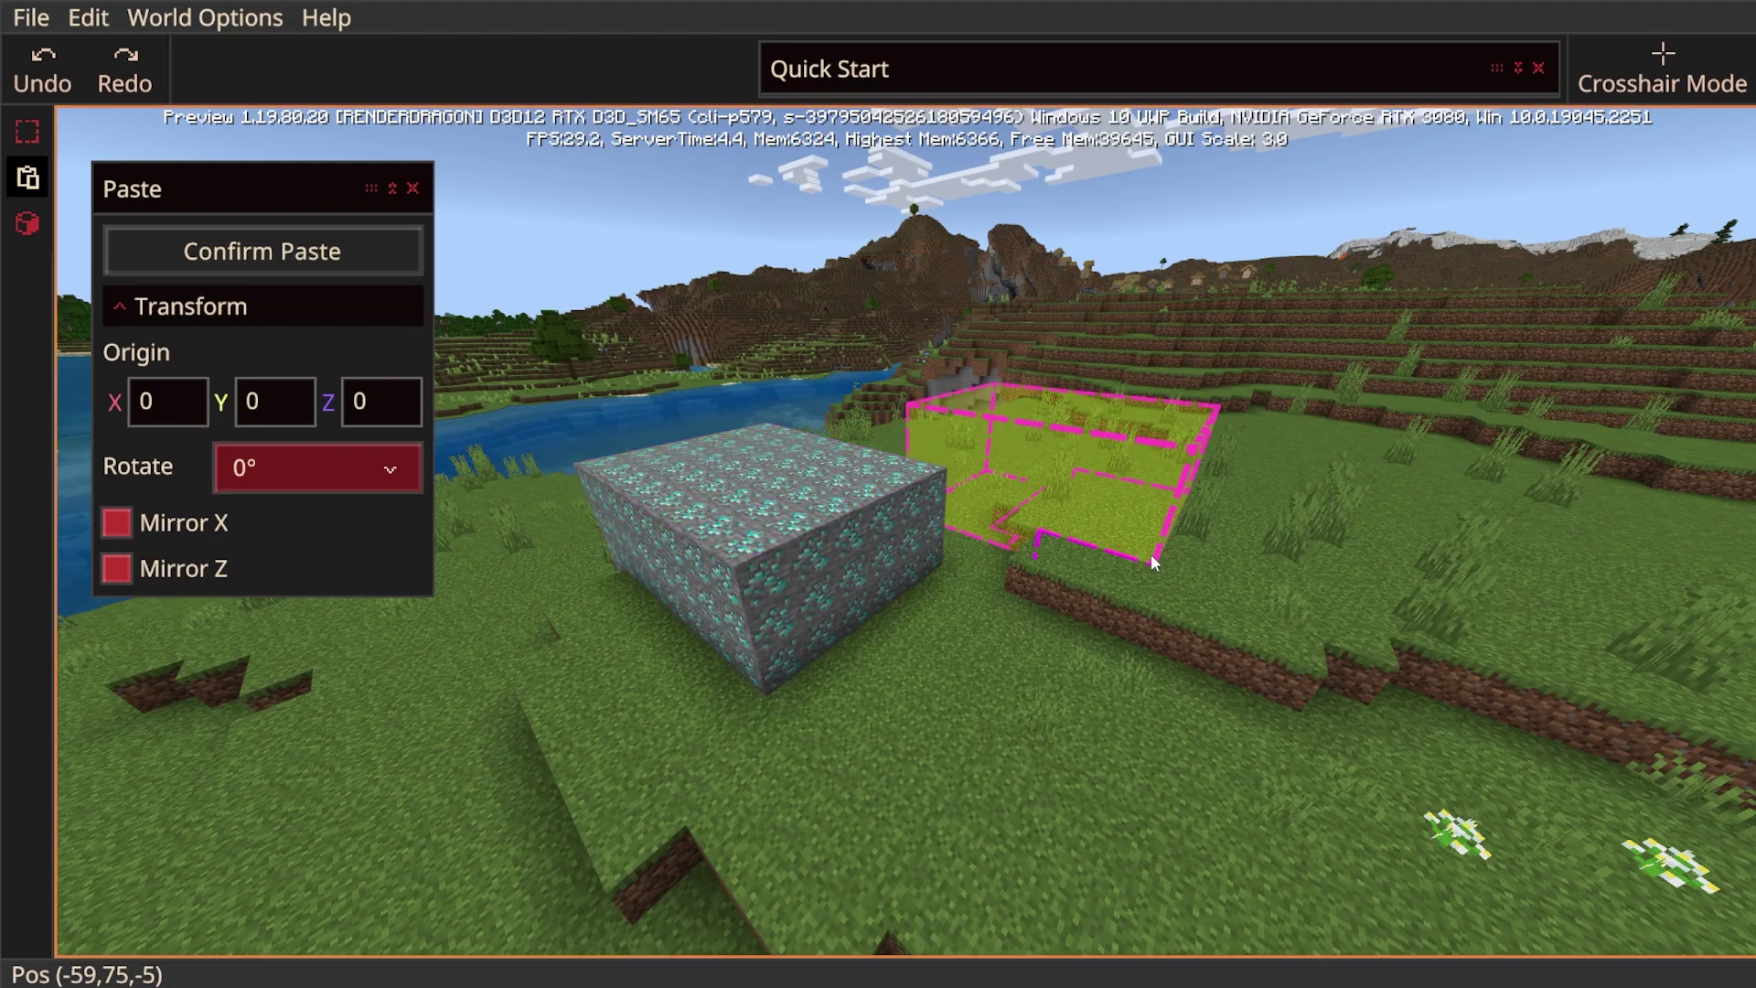
pyautogui.press('Return')
# Fly on over the stepped grassland and try paste rotations of 90°, 180° and 270°, ending on 90°.
pyautogui.moveTo(1112, 688); pyautogui.dragTo(814, 704, button='right')
pyautogui.press('w')
pyautogui.press('space')
pyautogui.press('d')
pyautogui.click(317, 468)
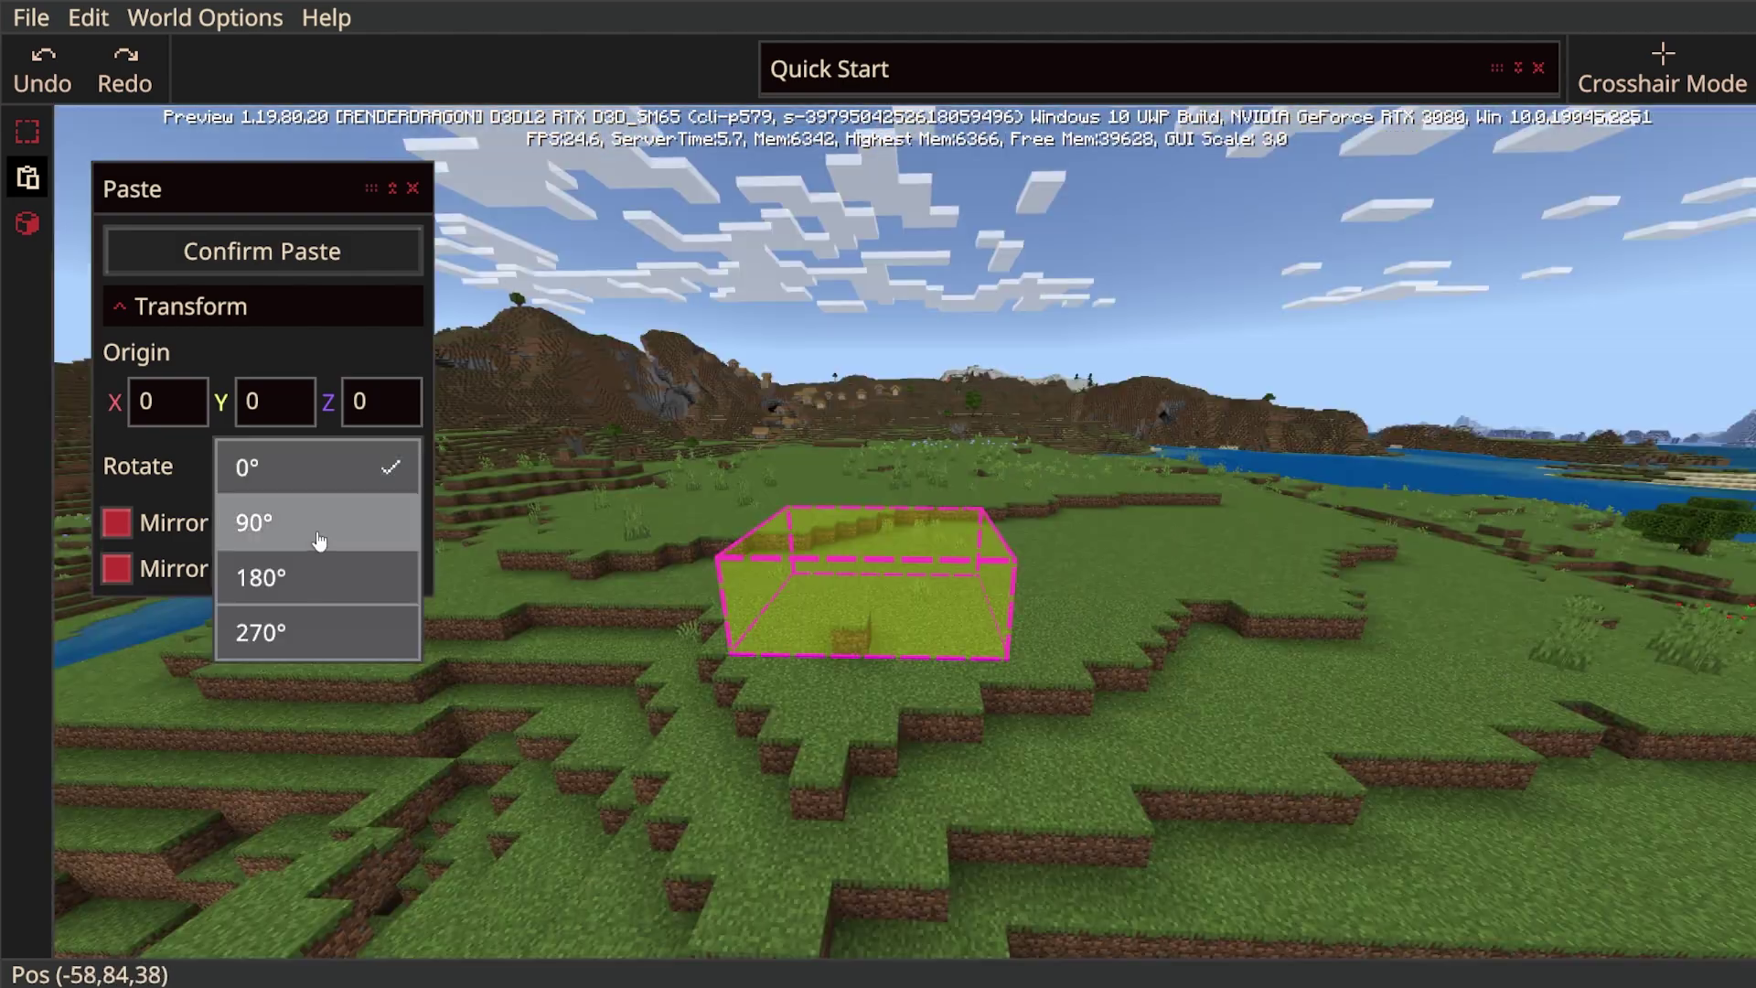
pyautogui.click(314, 526)
pyautogui.click(317, 471)
pyautogui.click(314, 574)
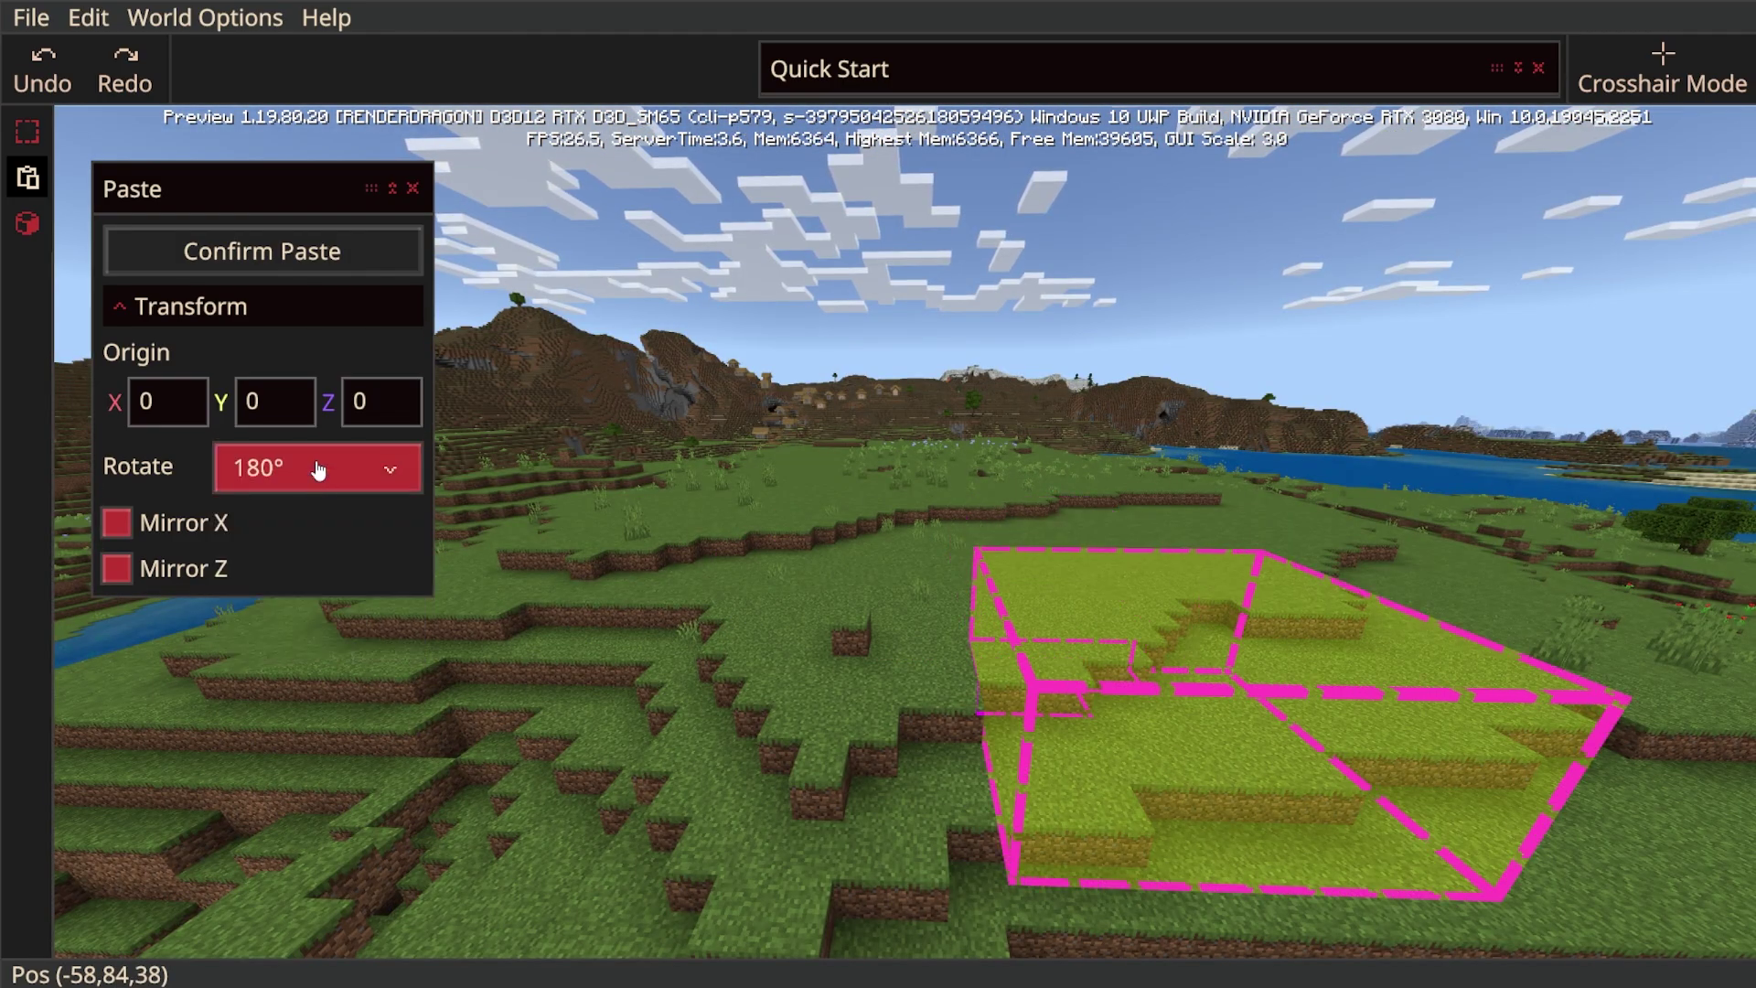
pyautogui.click(318, 468)
pyautogui.click(310, 627)
pyautogui.click(299, 484)
pyautogui.click(288, 518)
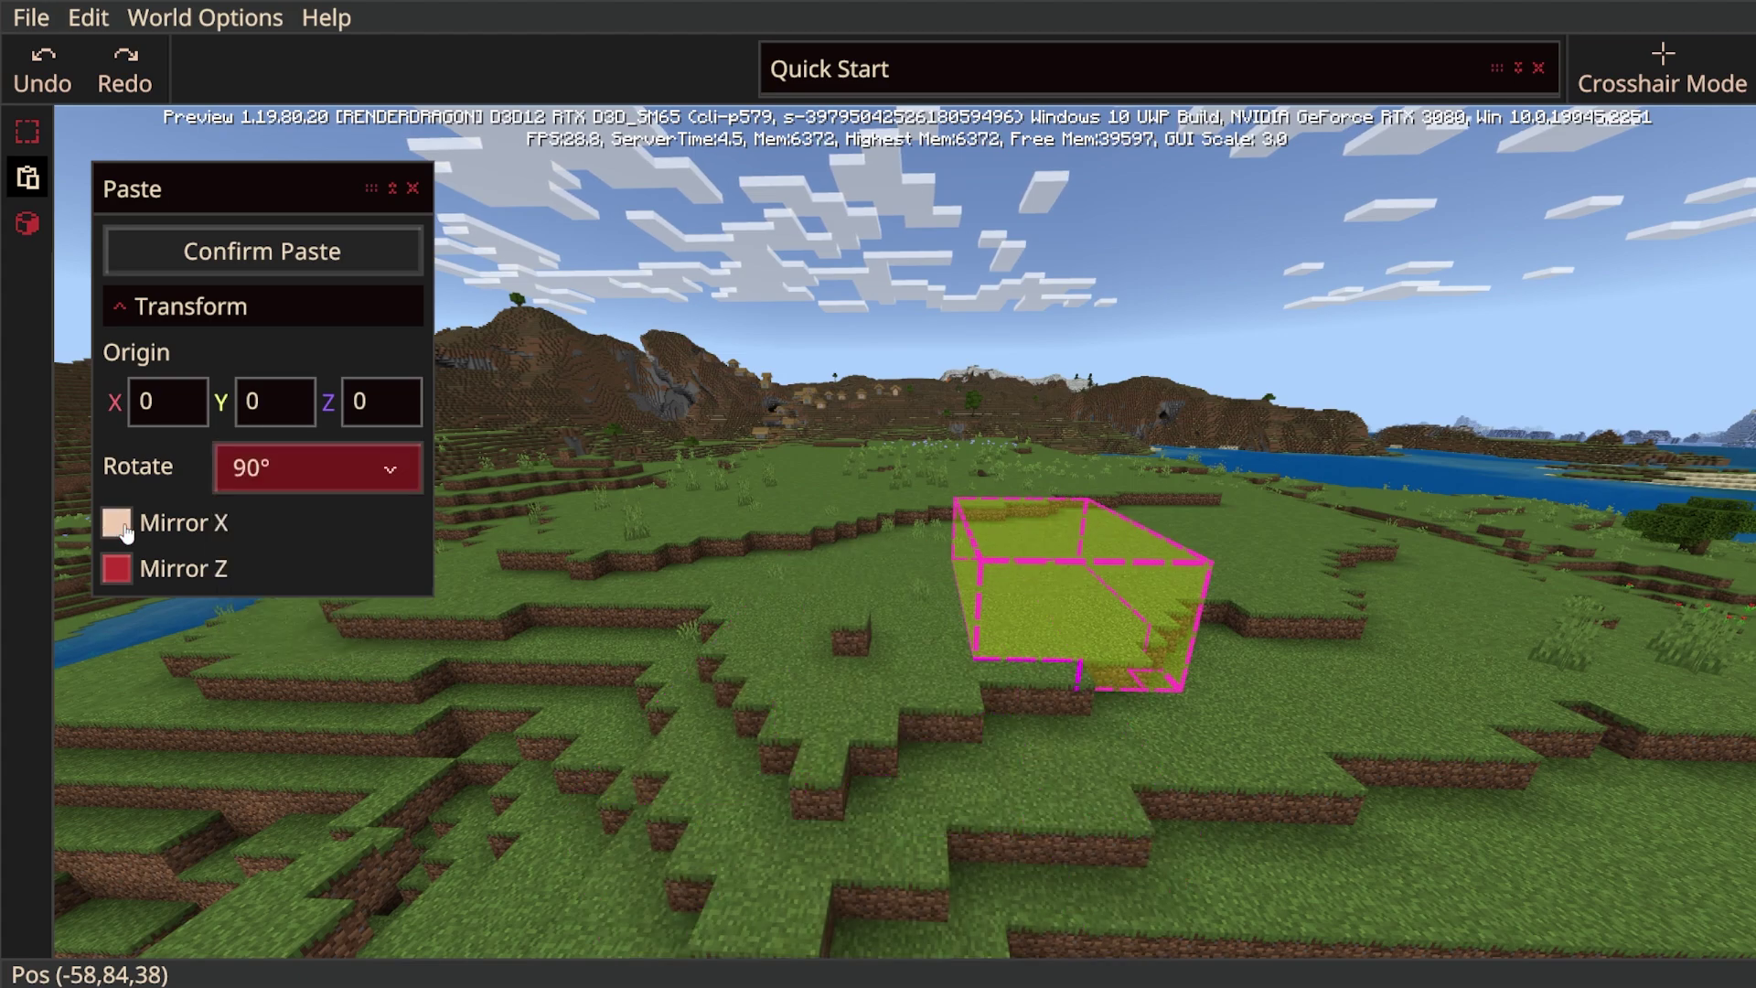
# Toggle Mirror X and Mirror Z on the paste preview and paste the diamond ore block with the 90° rotation.
pyautogui.click(117, 522)
pyautogui.click(117, 523)
pyautogui.click(116, 571)
pyautogui.click(116, 571)
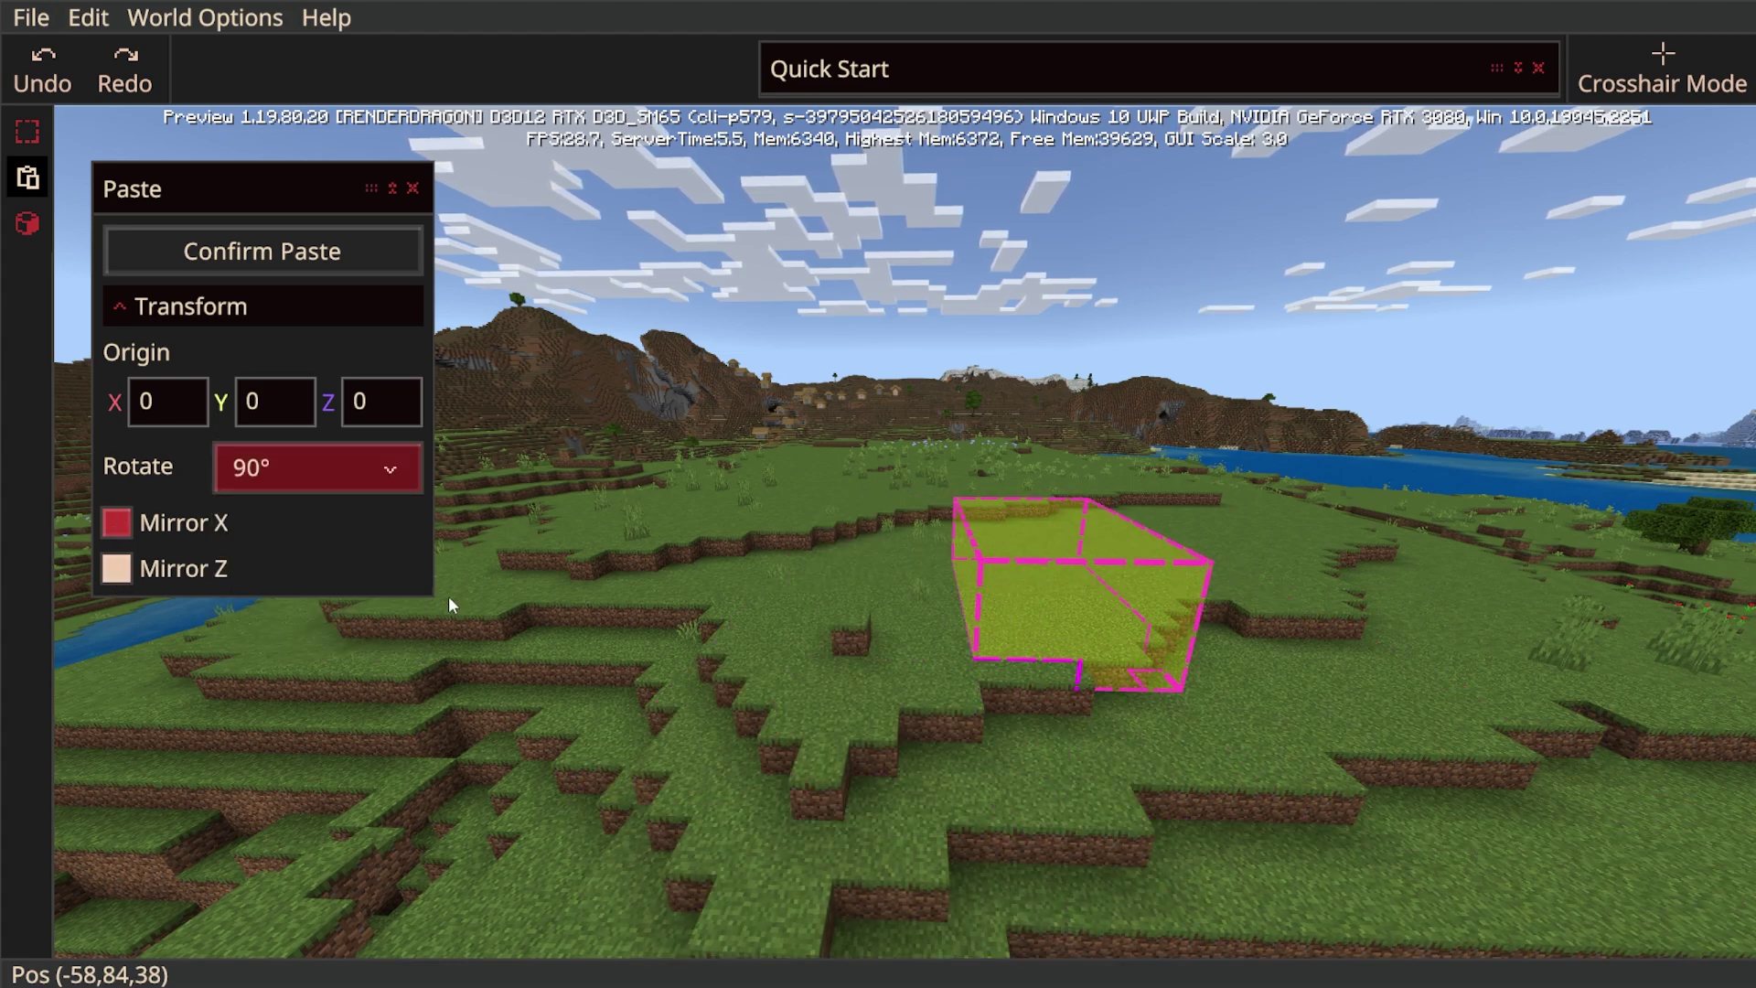
pyautogui.press('Return')
# Fly to the open meadow, switch to the Brush tool and paint a stone patch with brush size 3.
pyautogui.moveTo(915, 589)
pyautogui.mouseDown(button='right')
pyautogui.moveTo(819, 513)
pyautogui.moveTo(810, 540)
pyautogui.moveTo(851, 586)
pyautogui.moveTo(1280, 595)
pyautogui.mouseUp(button='right')
pyautogui.press('w')
pyautogui.press('space')
pyautogui.press('shift')
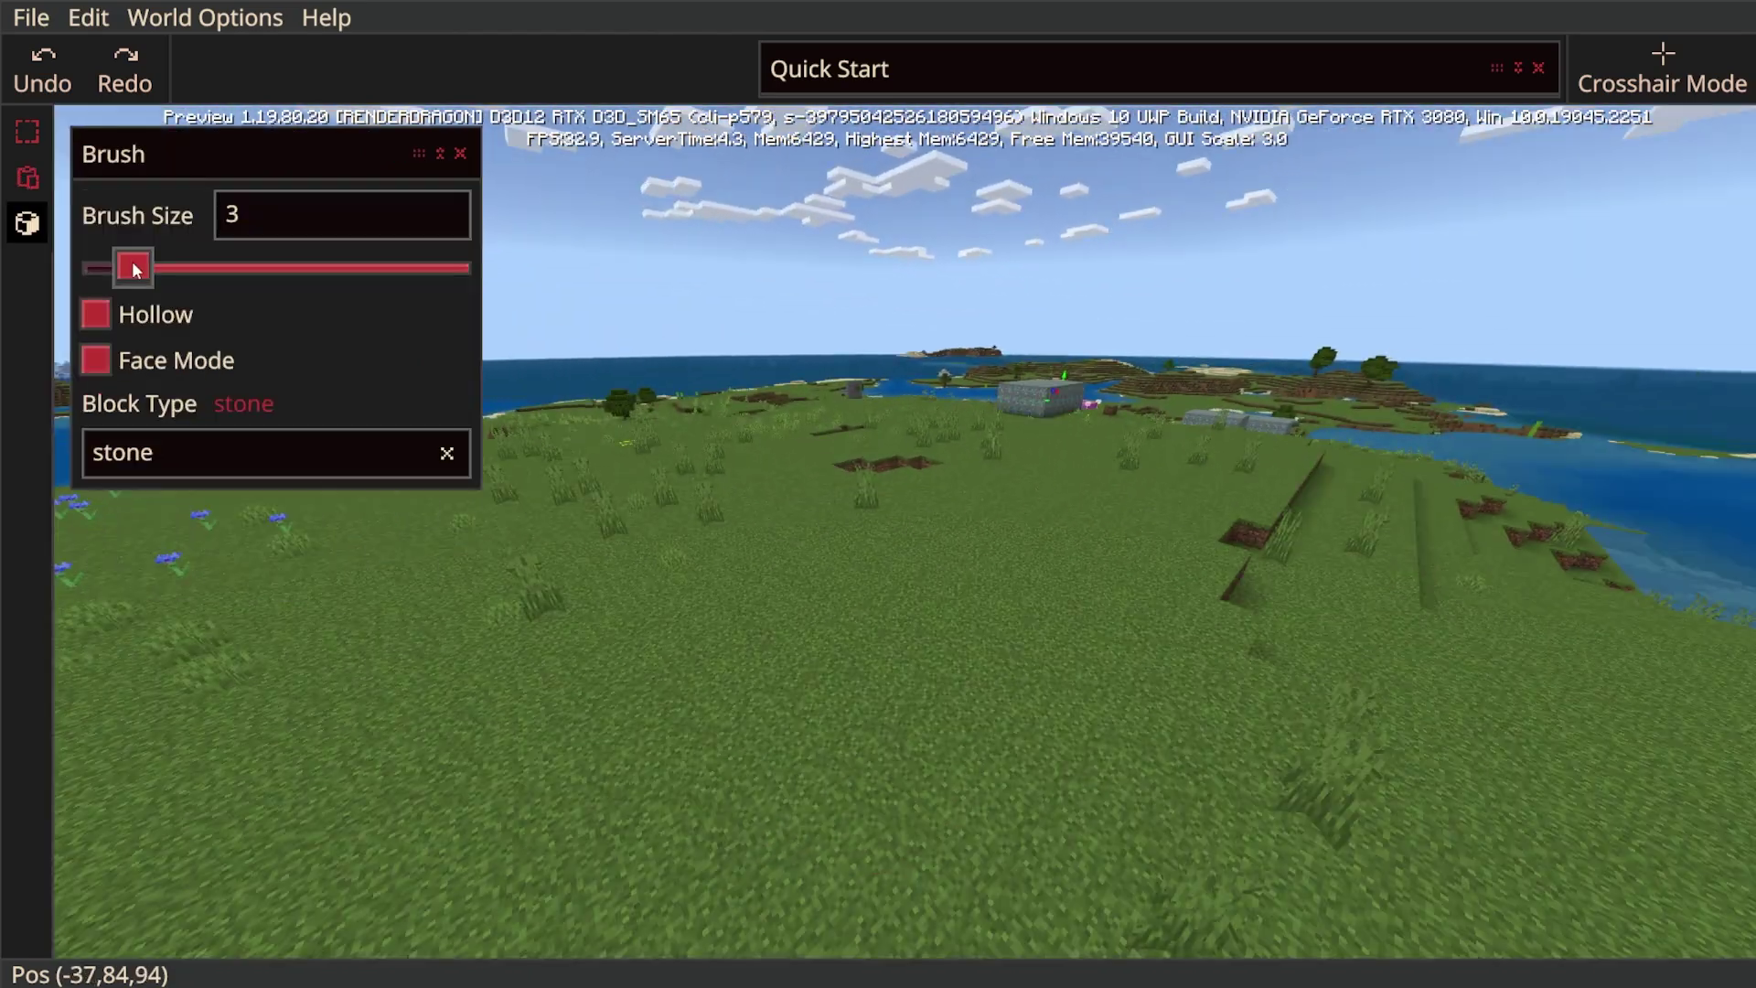
pyautogui.moveTo(843, 578)
pyautogui.mouseDown()
pyautogui.moveTo(705, 605)
pyautogui.moveTo(854, 599)
pyautogui.moveTo(835, 567)
pyautogui.mouseUp()
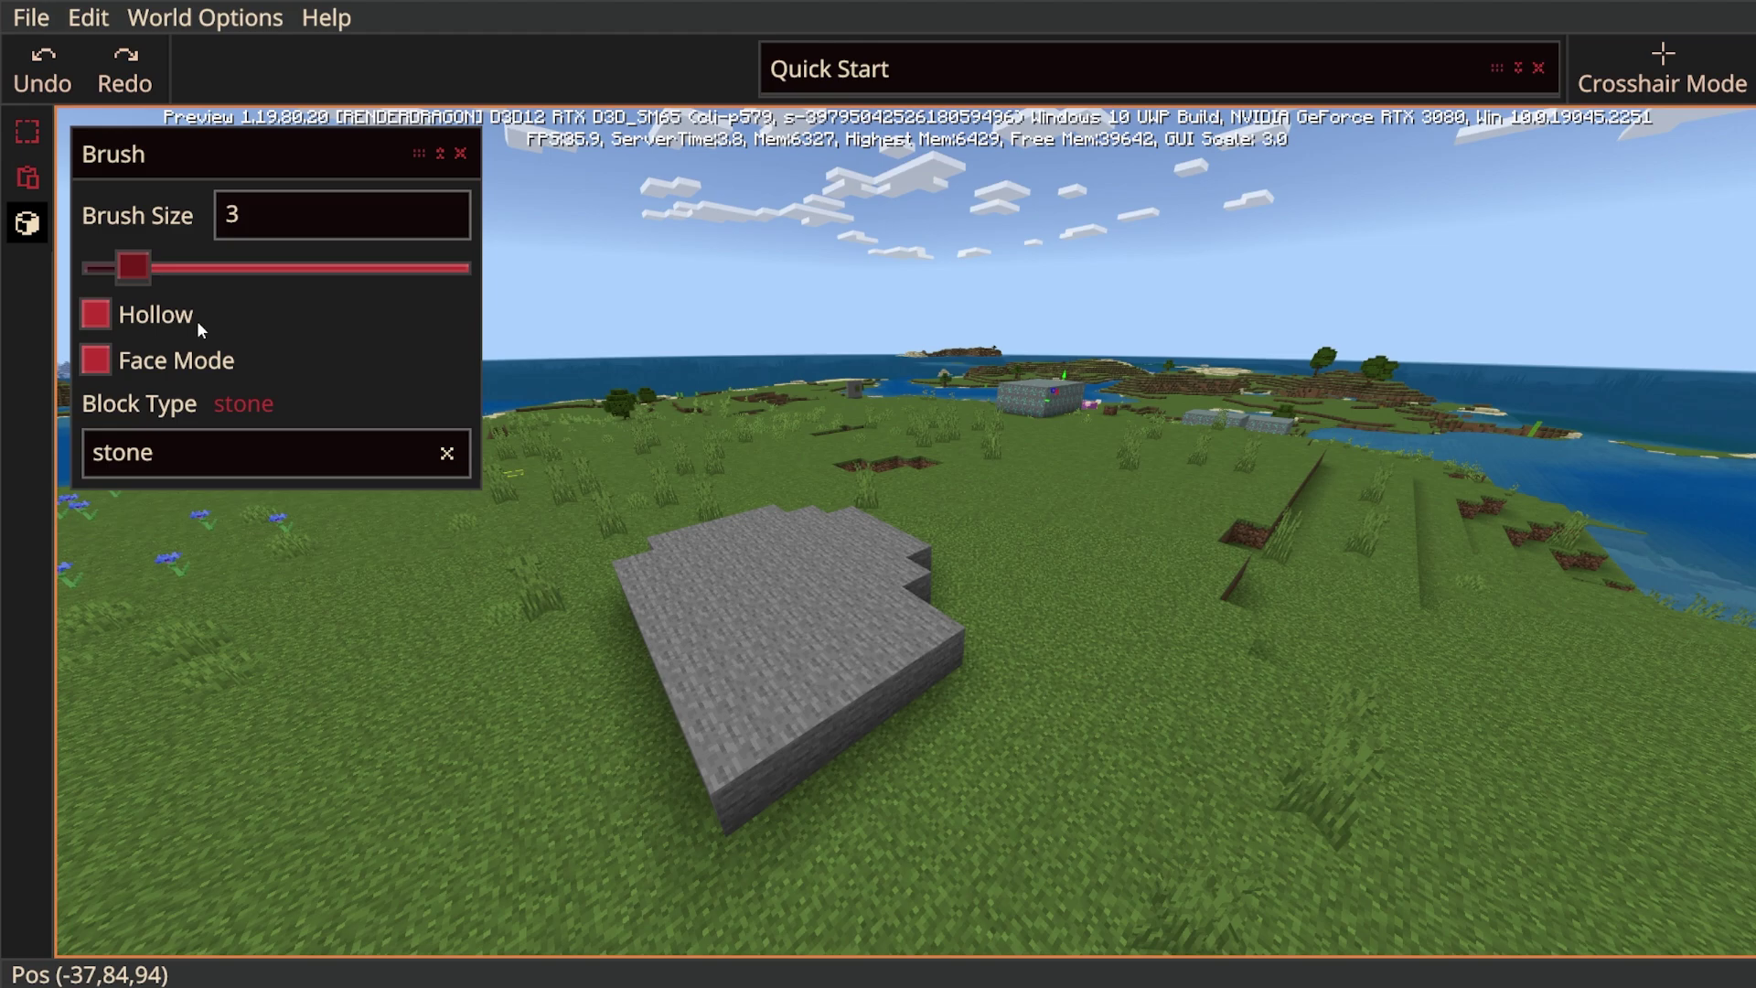
# Paint a huge stone mass with brush size 16, and add a neighbouring stone block with brush size 15.
pyautogui.click(265, 223)
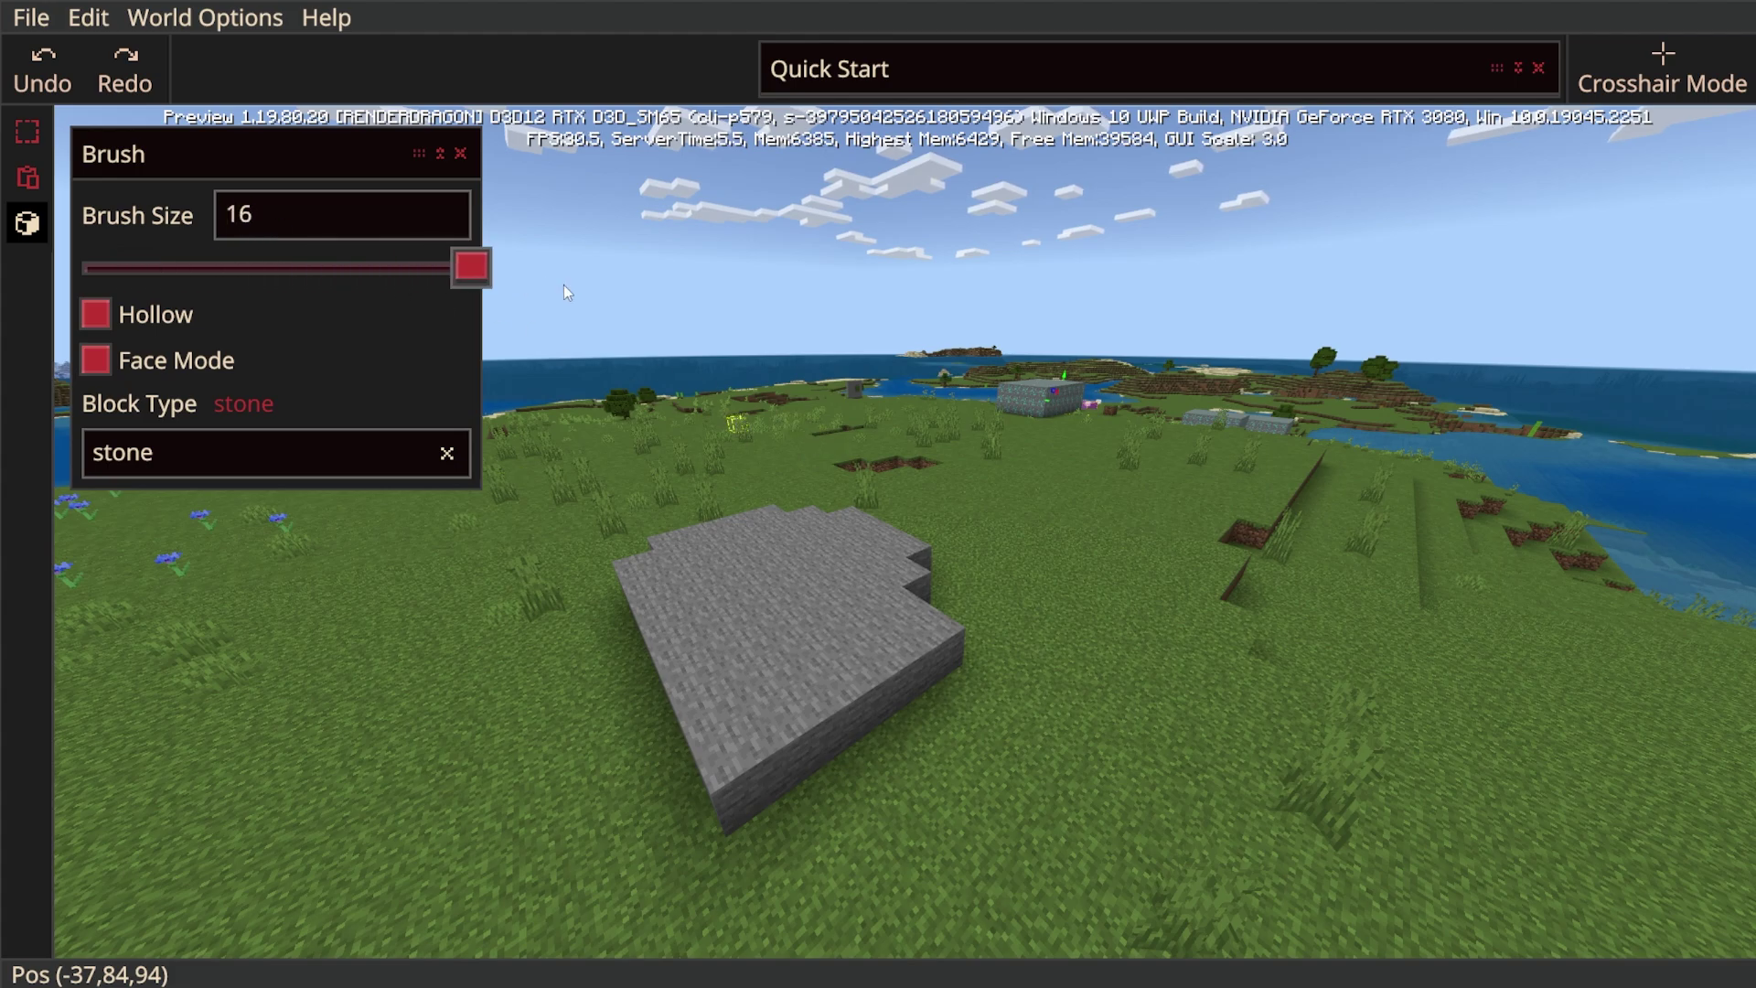
pyautogui.moveTo(1061, 527)
pyautogui.mouseDown()
pyautogui.moveTo(975, 508)
pyautogui.moveTo(995, 550)
pyautogui.moveTo(882, 518)
pyautogui.mouseUp()
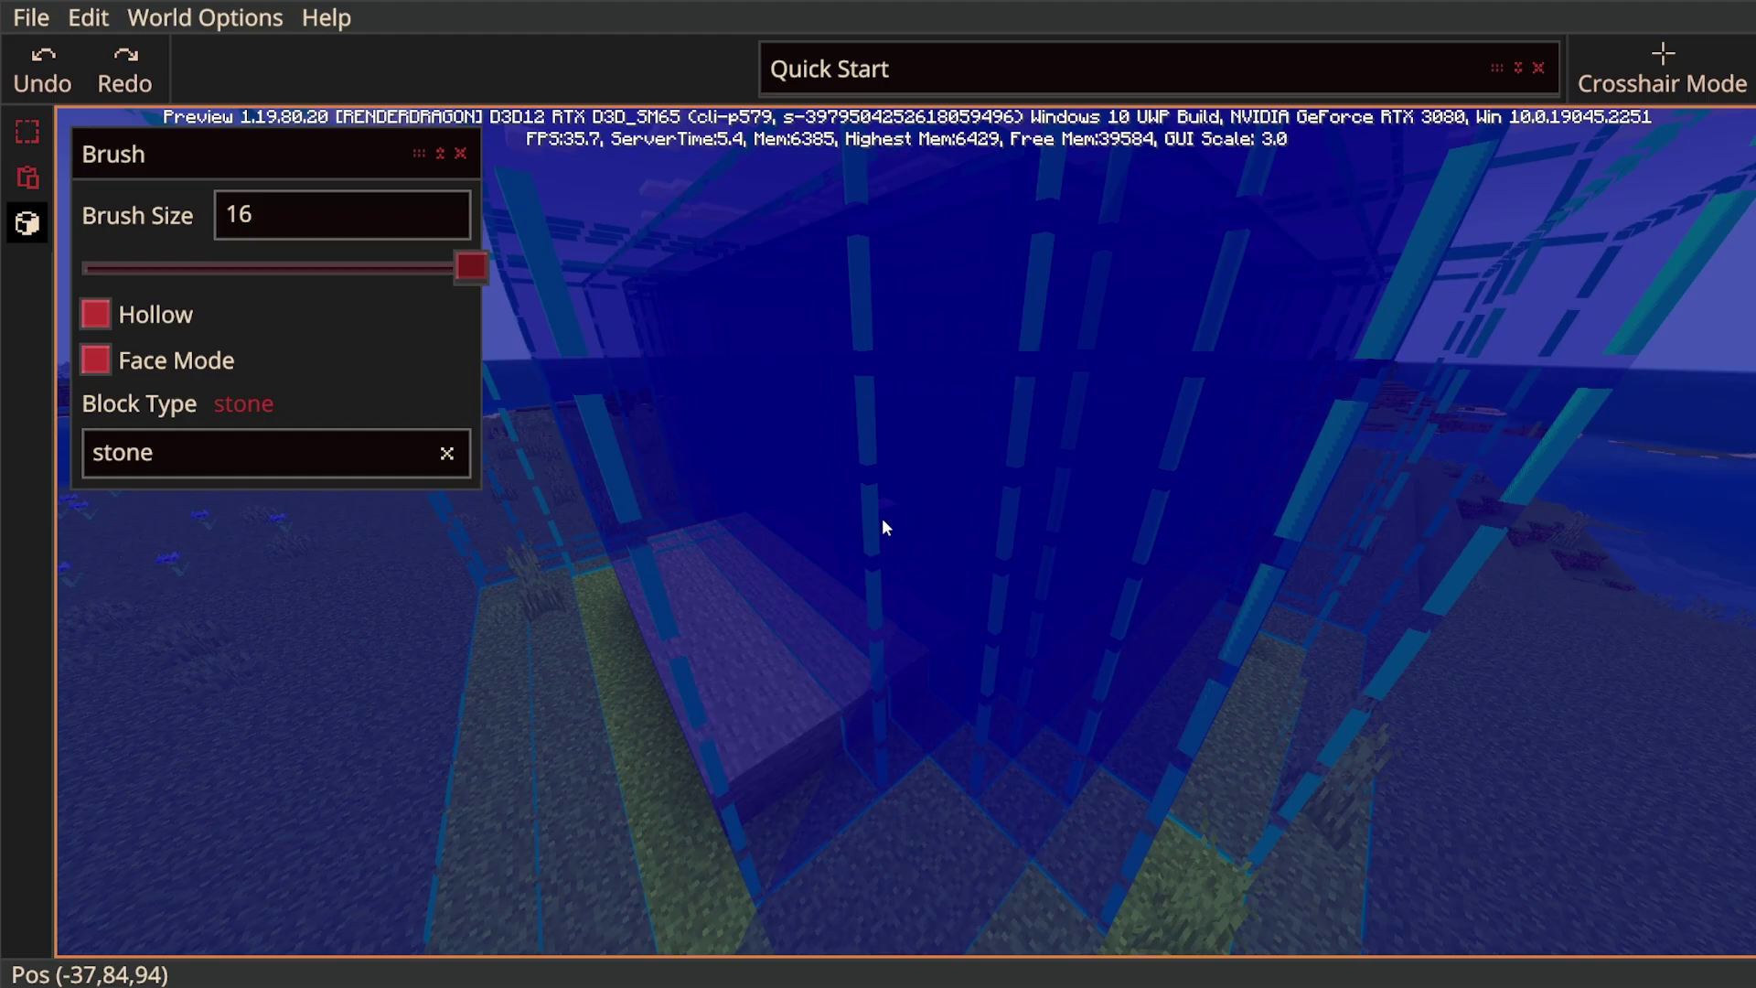
pyautogui.moveTo(882, 517)
pyautogui.mouseDown(button='right')
pyautogui.moveTo(781, 517)
pyautogui.moveTo(766, 576)
pyautogui.moveTo(1024, 576)
pyautogui.moveTo(839, 542)
pyautogui.mouseUp(button='right')
pyautogui.scroll(-1, 781, 518)
pyautogui.press('space')
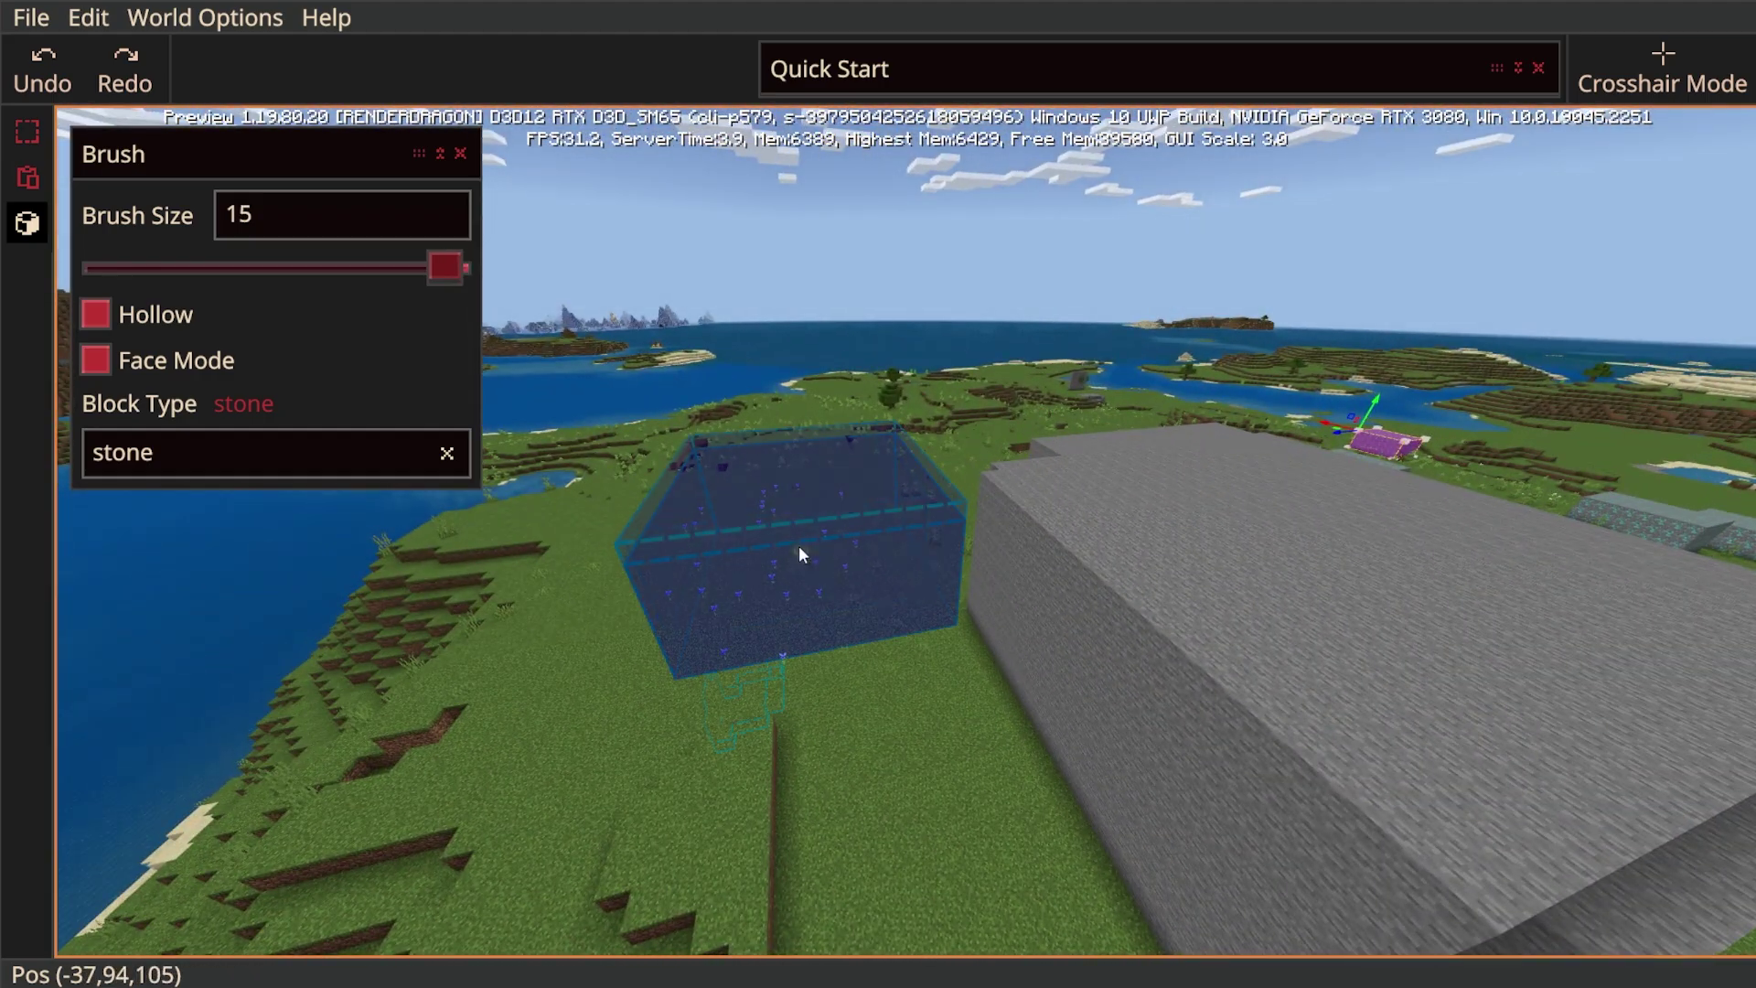
pyautogui.click(787, 570)
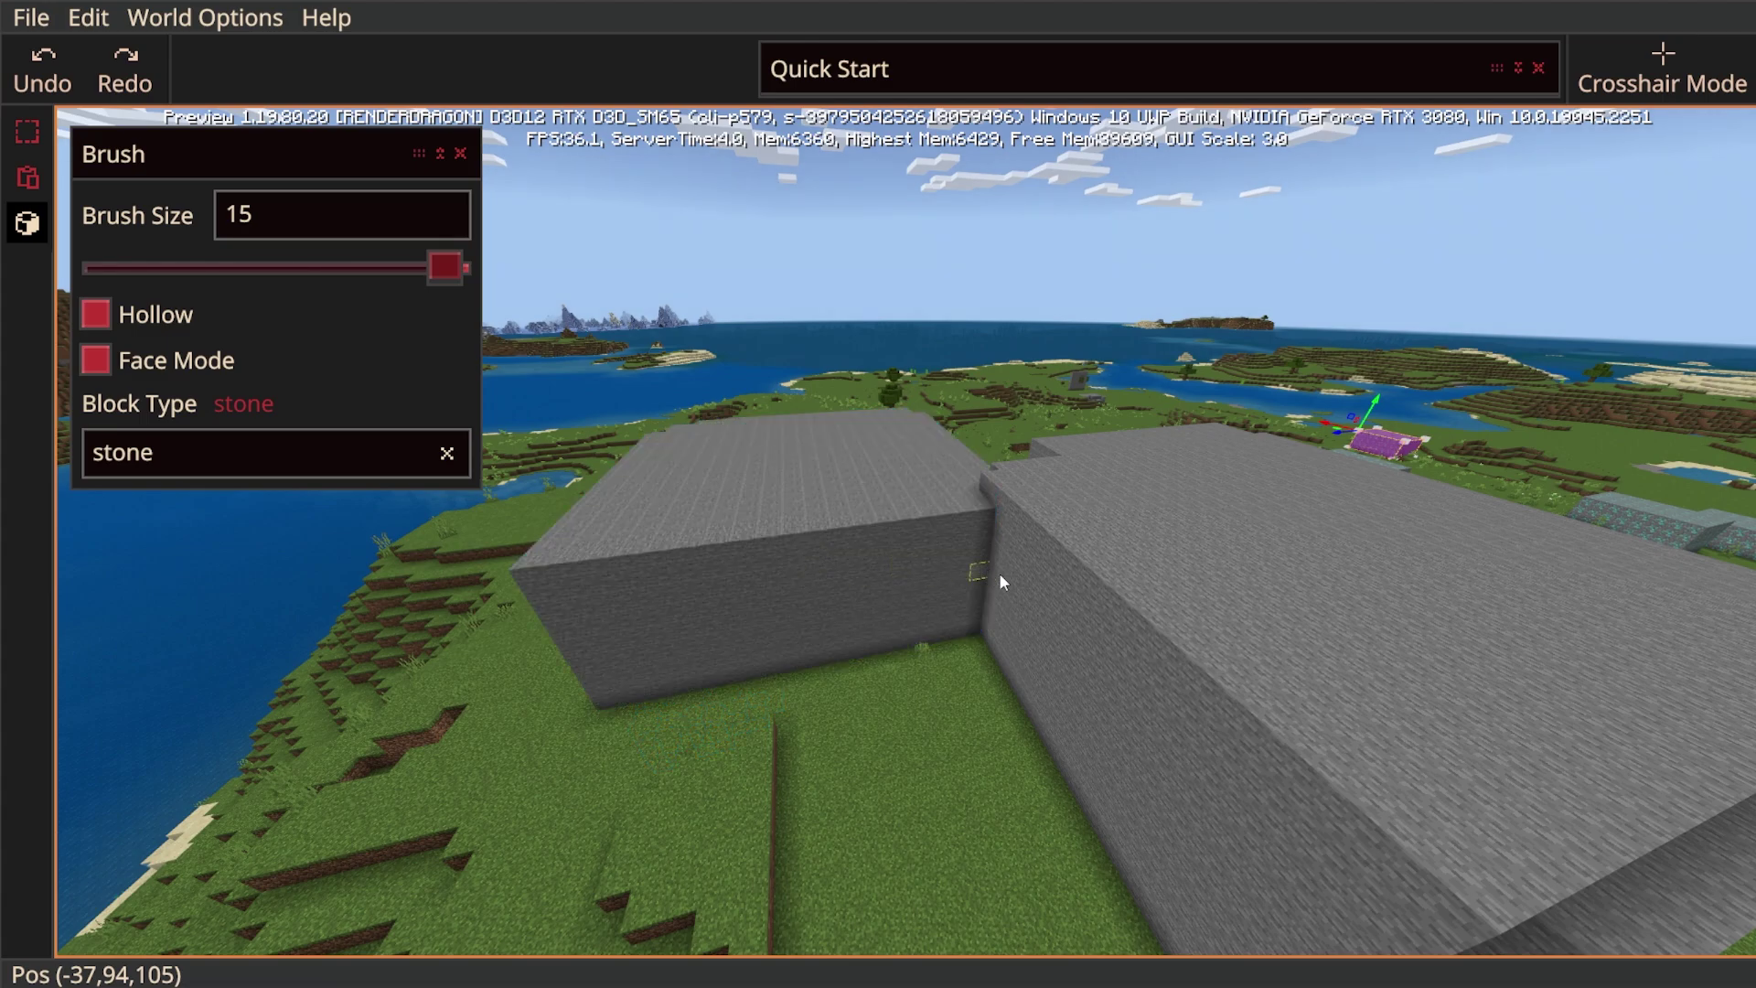
# Reduce the brush size to 3 and brush stone strokes over the grassy slope beside the large stone mass.
pyautogui.moveTo(1105, 565); pyautogui.dragTo(969, 539, button='right')
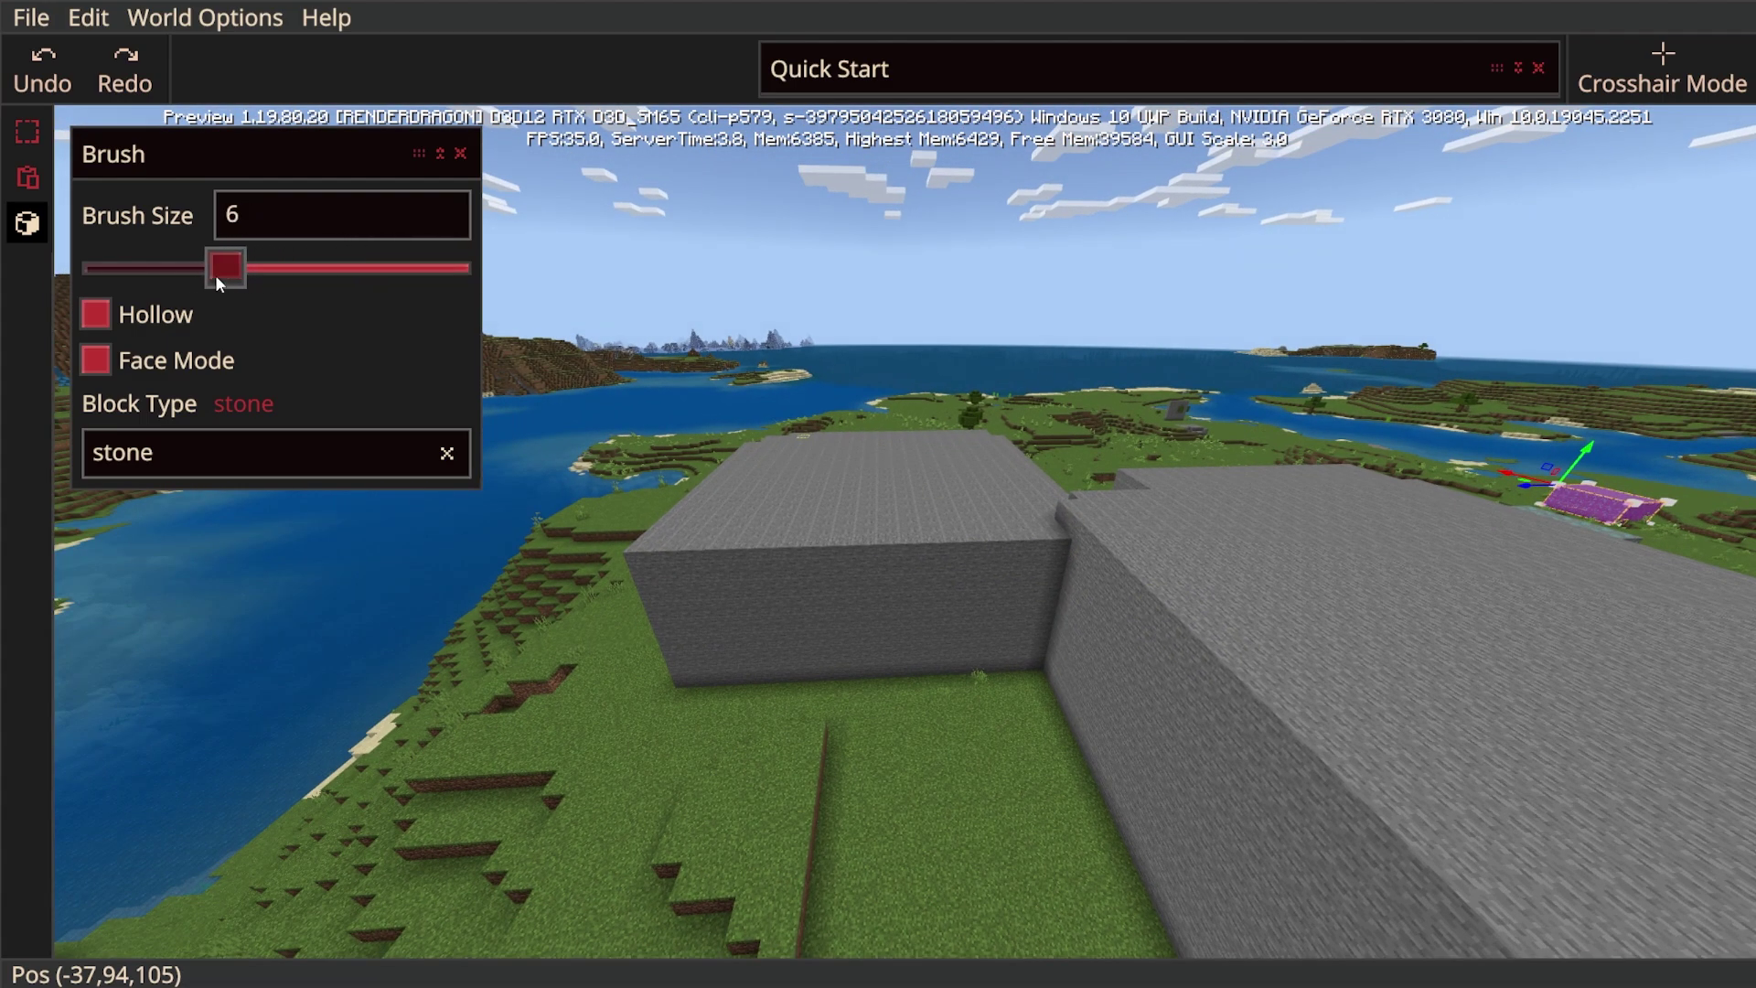
pyautogui.moveTo(640, 549); pyautogui.dragTo(719, 584, button='right')
pyautogui.press('w')
pyautogui.press('d')
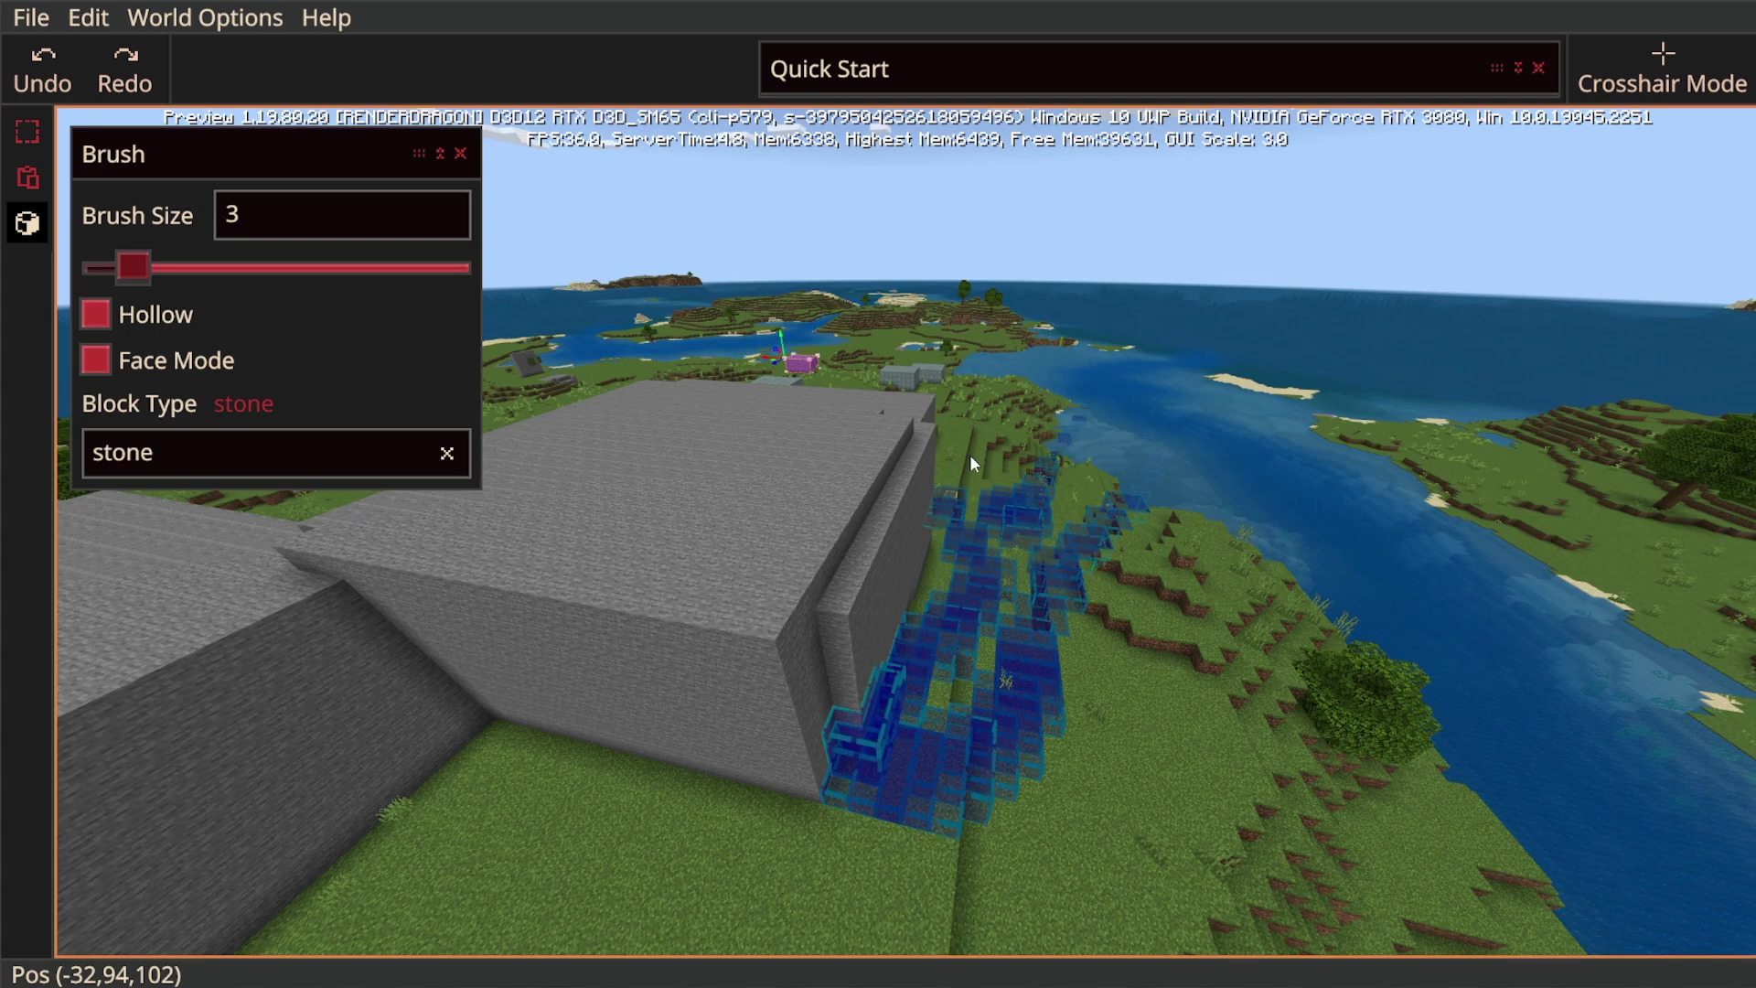
pyautogui.moveTo(1120, 788); pyautogui.dragTo(1178, 823)
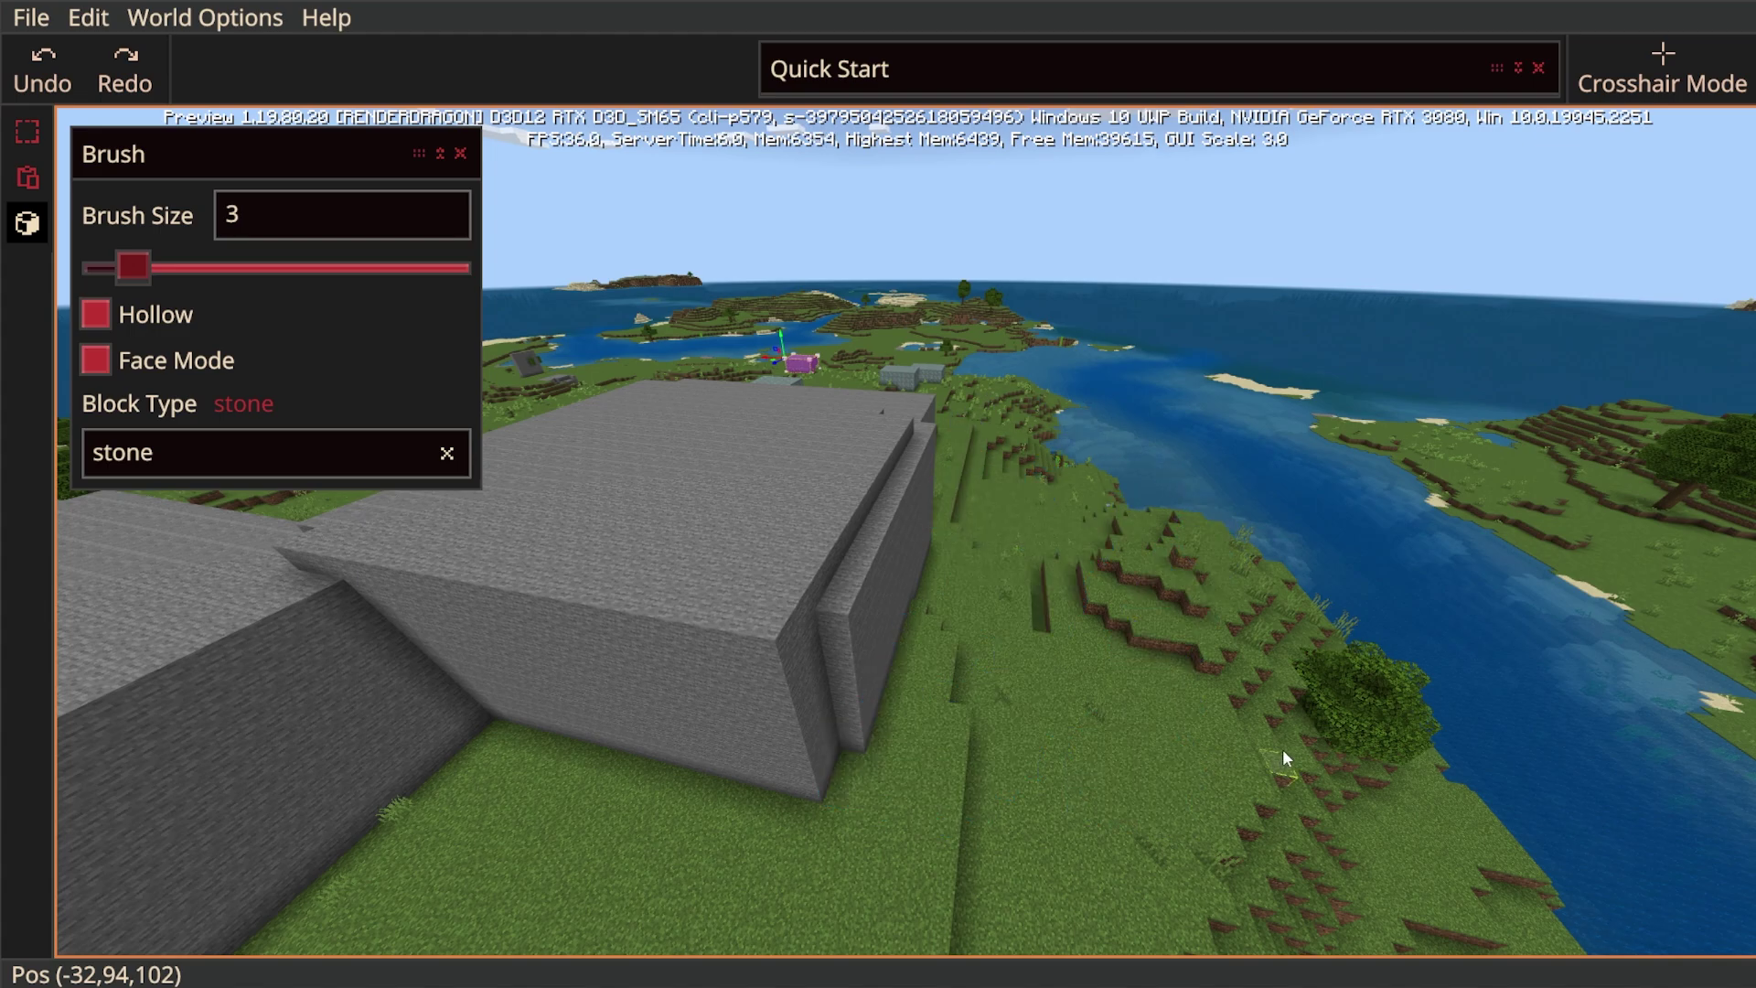
# Brush more size 3 stone patches down the grassy slope between the large stone mass and the water.
pyautogui.press('w')
pyautogui.moveTo(1277, 737)
pyautogui.mouseDown(button='right')
pyautogui.moveTo(1235, 742)
pyautogui.moveTo(1317, 823)
pyautogui.moveTo(1230, 709)
pyautogui.moveTo(1163, 690)
pyautogui.mouseUp(button='right')
pyautogui.press('w')
pyautogui.press('d')
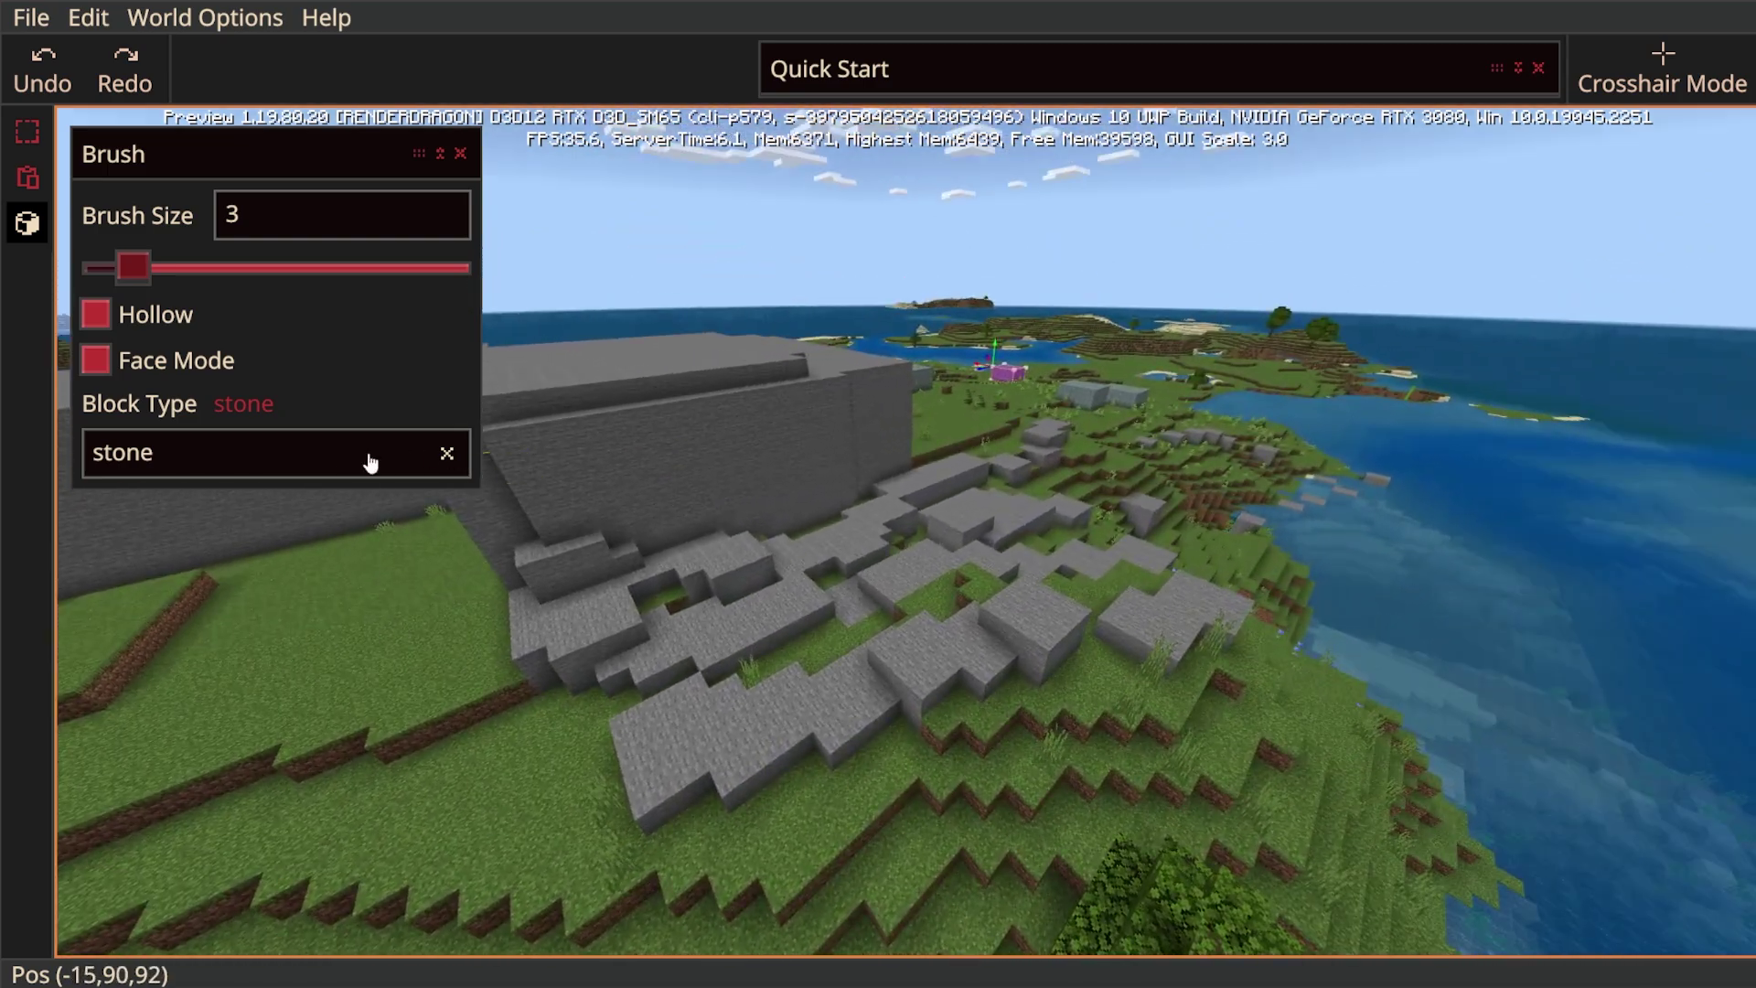
# Change the brush block type to glowstone and paint a patch on the grass beside the stone patches.
pyautogui.click(339, 458)
pyautogui.press('BackSpace')
pyautogui.press('BackSpace')
pyautogui.press('BackSpace')
pyautogui.press('BackSpace')
pyautogui.press('BackSpace')
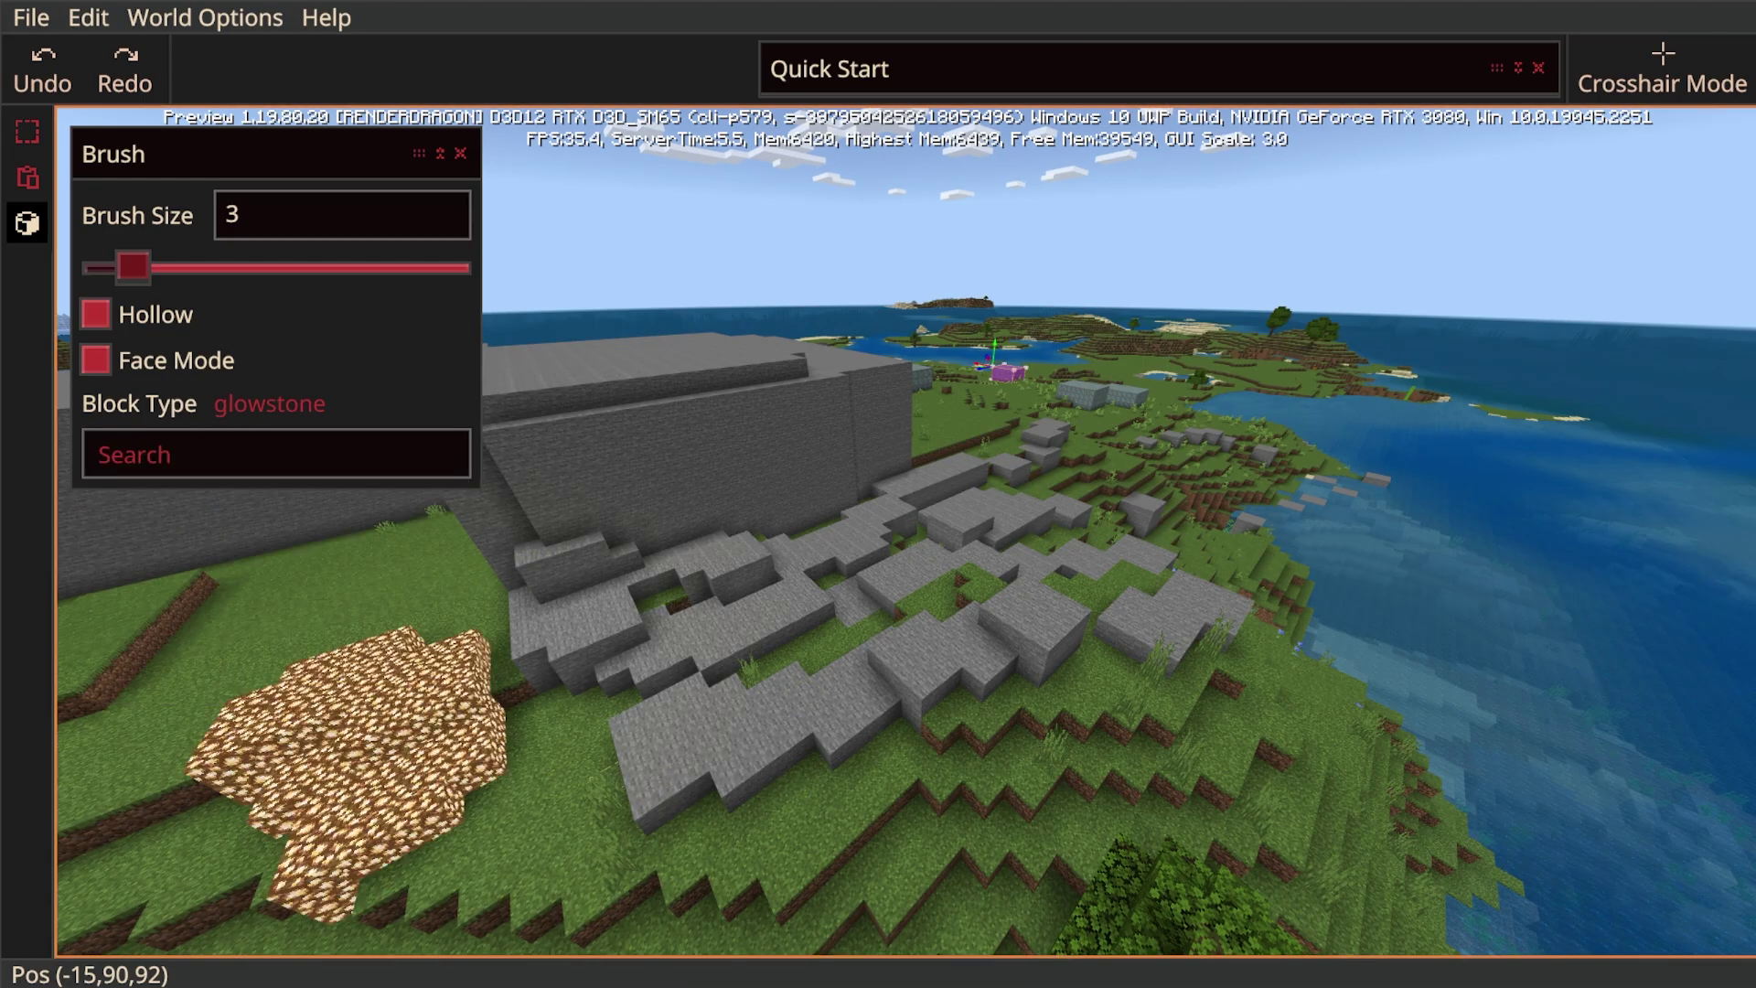
# Paint additional size 3 glowstone patches on the terraced grass and along the nearby shoreline.
pyautogui.press('a')
pyautogui.moveTo(878, 695); pyautogui.dragTo(605, 688, button='right')
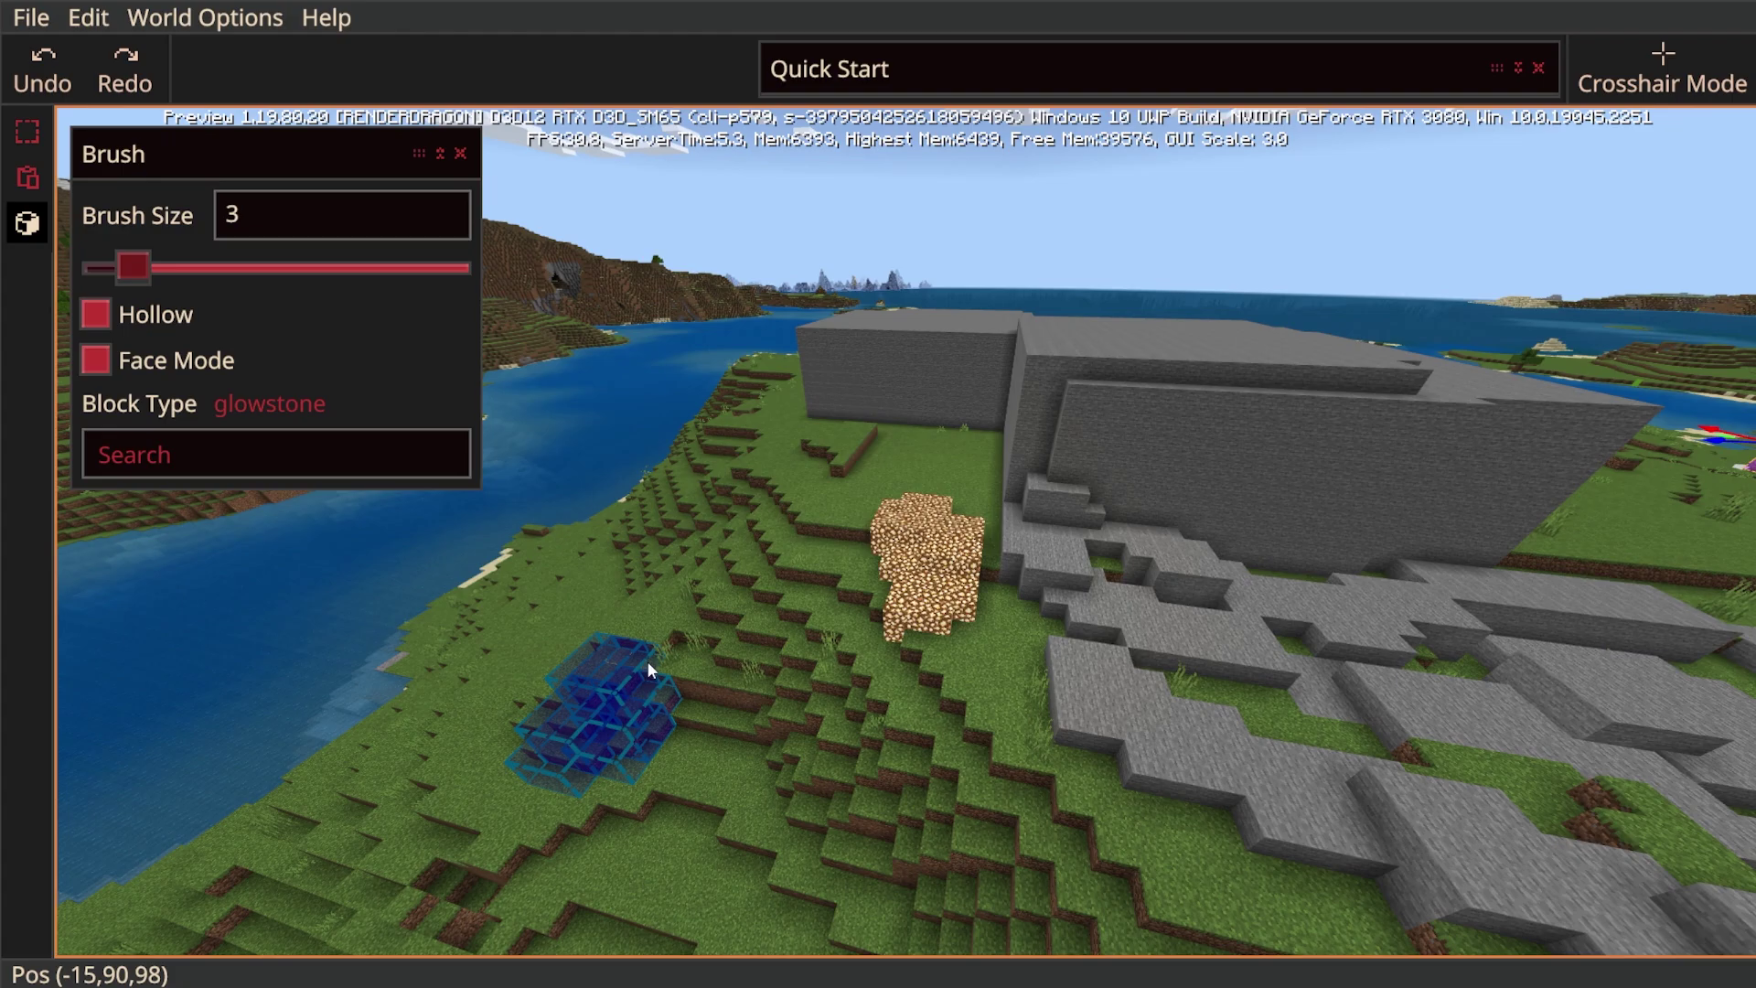
pyautogui.moveTo(731, 710); pyautogui.dragTo(352, 713, button='right')
pyautogui.press('w')
pyautogui.press('shift')
pyautogui.moveTo(828, 639); pyautogui.dragTo(778, 648, button='right')
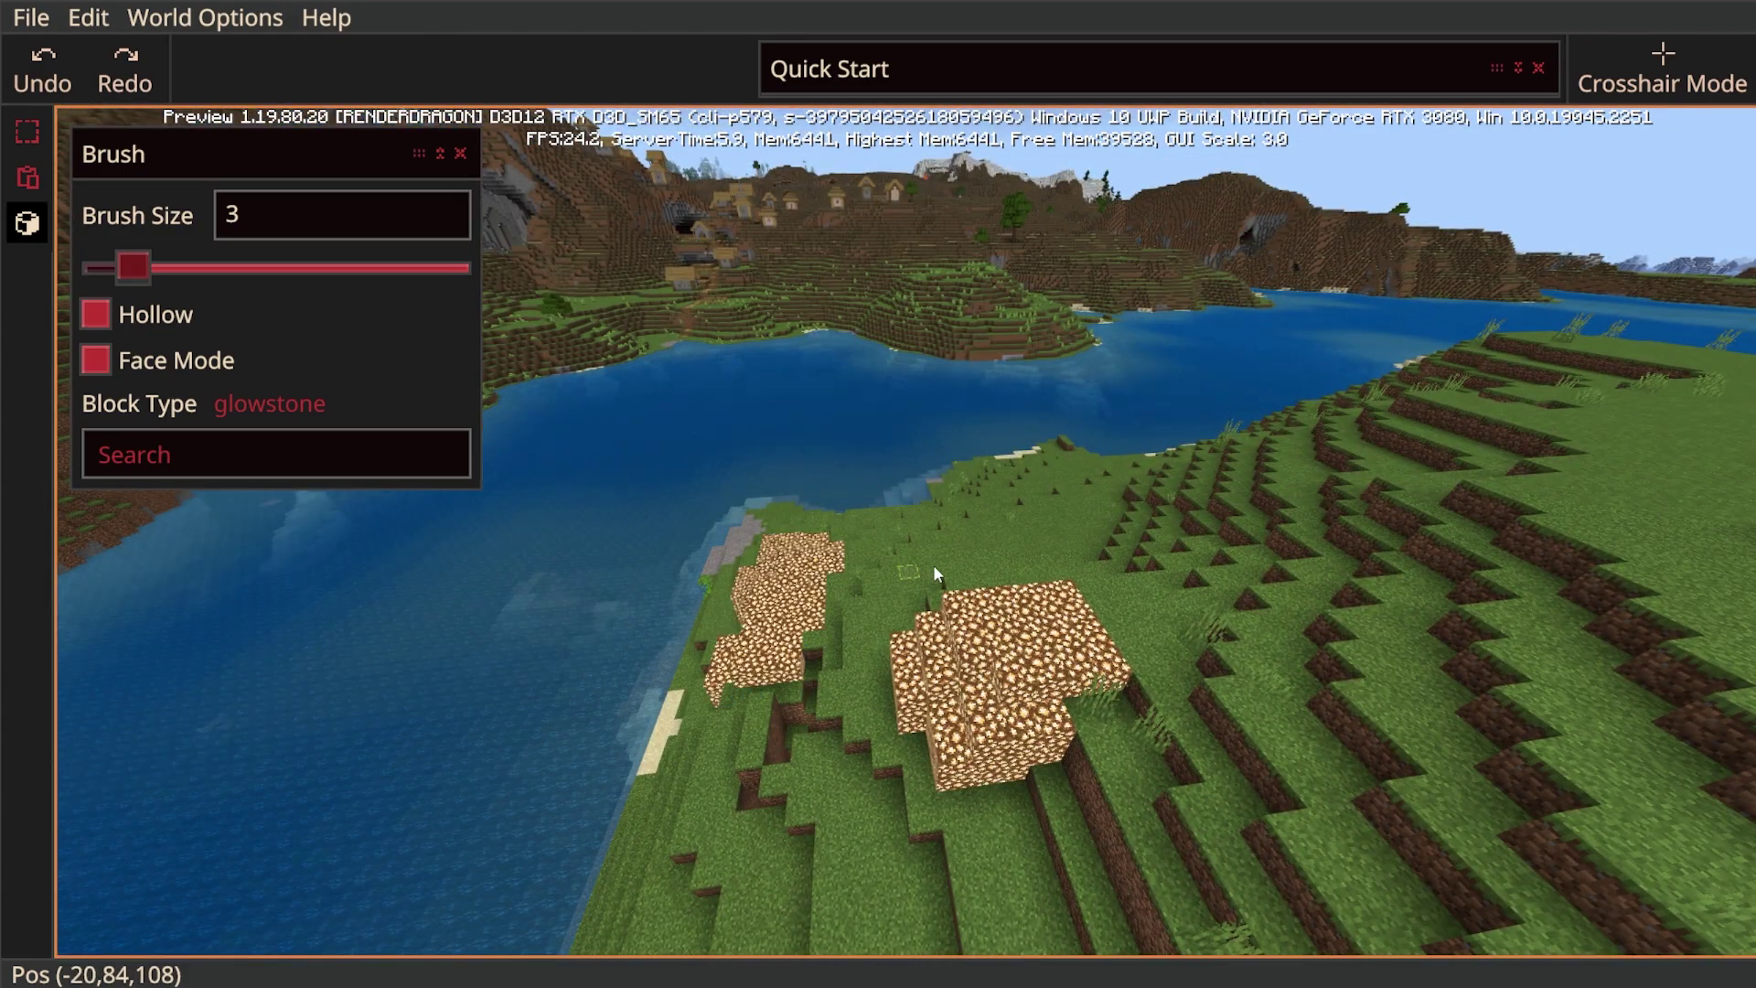
# Paint a V-shaped glowstone trail on the terraced slope, and configure a hollow glass brush of size 15.
pyautogui.moveTo(933, 574); pyautogui.dragTo(1610, 481, button='right')
pyautogui.press('w')
pyautogui.press('w')
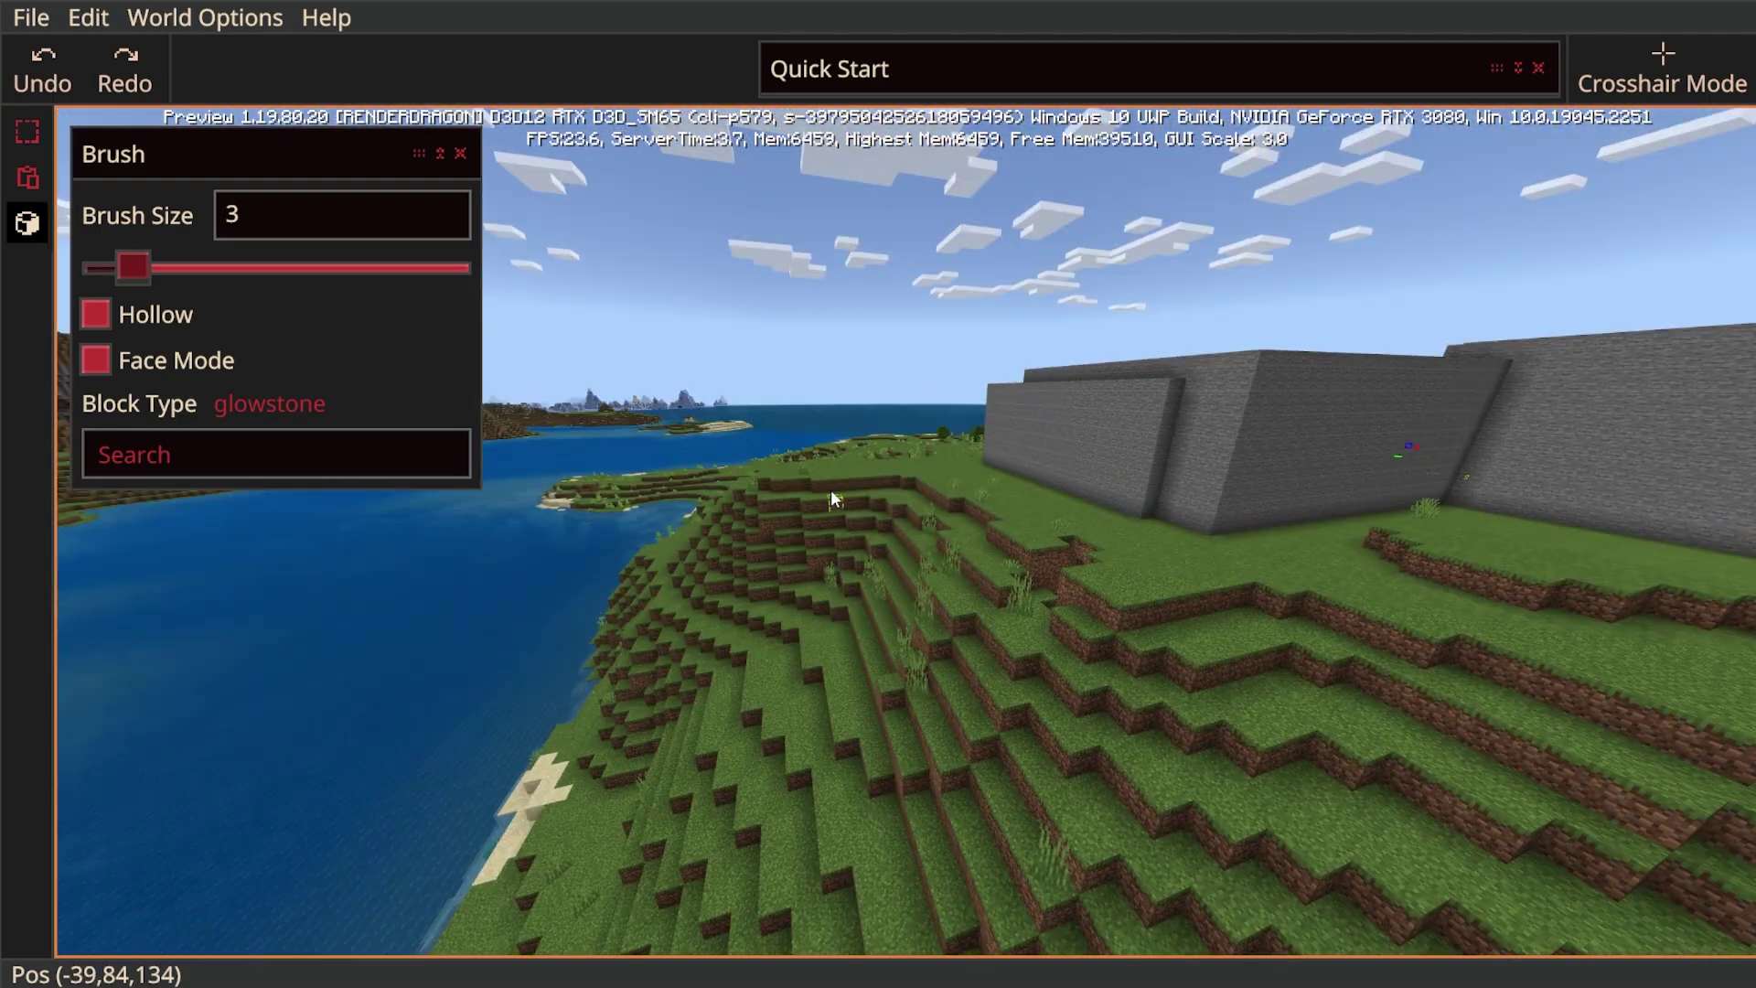
pyautogui.press('a')
pyautogui.moveTo(796, 663); pyautogui.dragTo(935, 782, button='right')
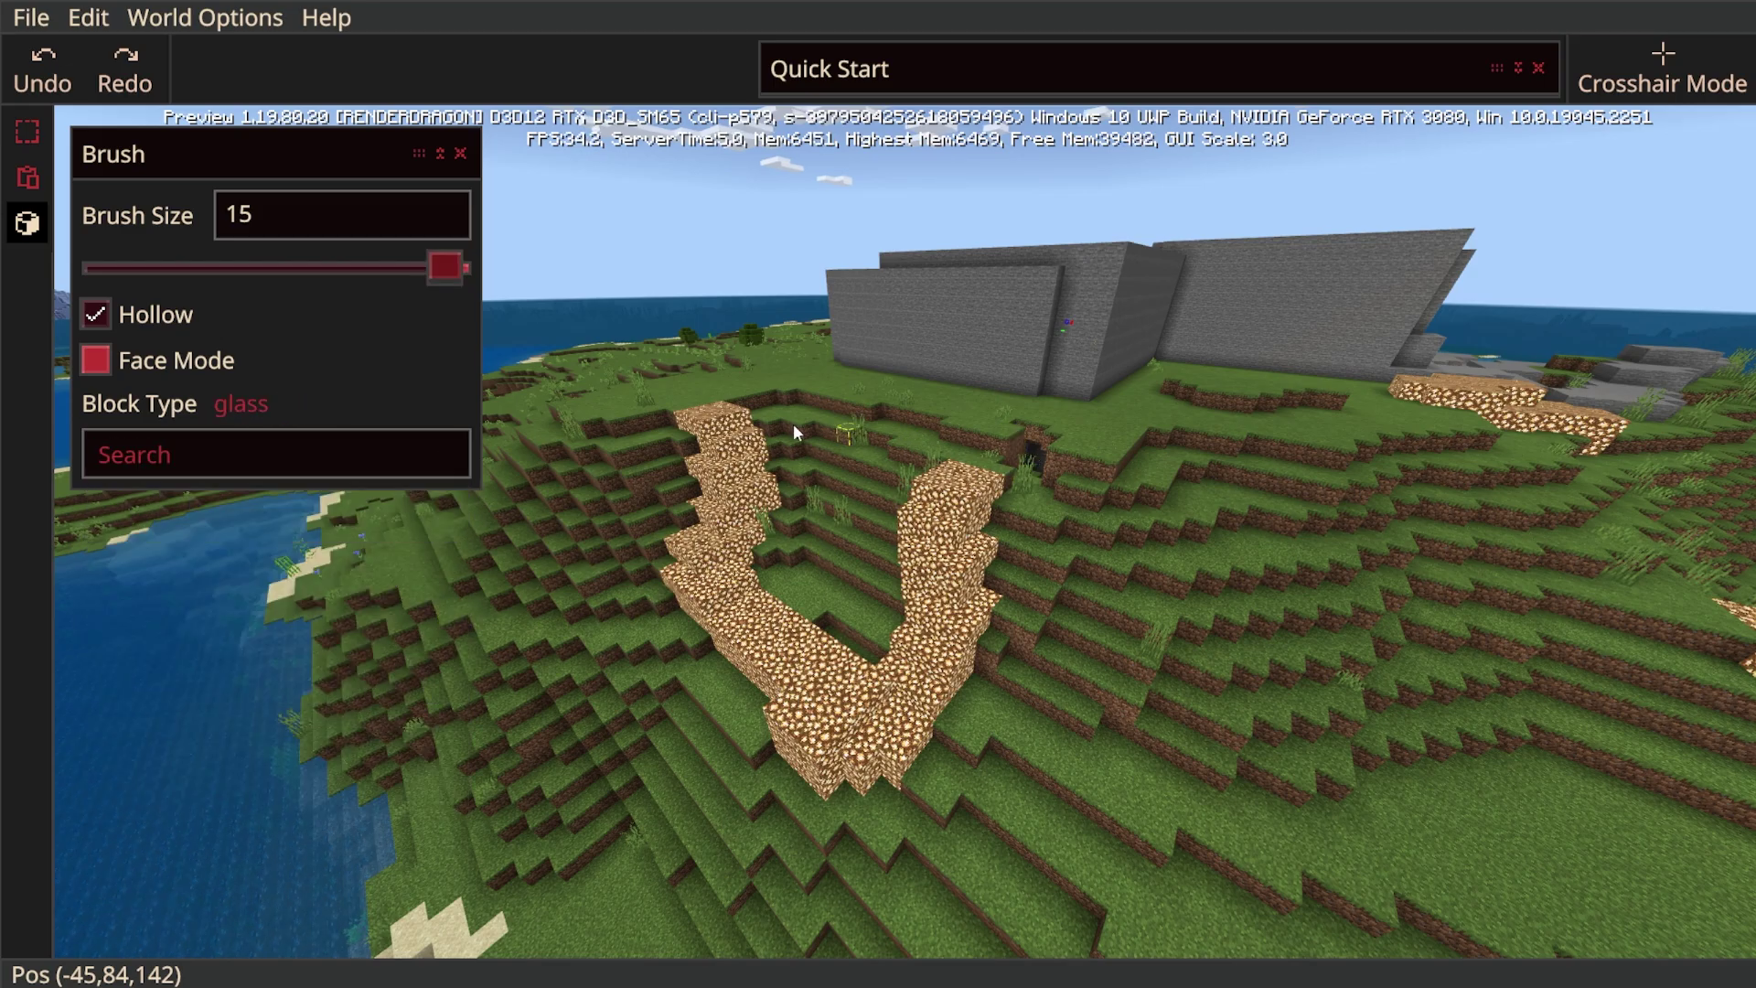
# Sweep the hollow glass brush across the hillside beyond the glowstone trail, extending the stroke towards the shore.
pyautogui.moveTo(793, 425); pyautogui.dragTo(896, 481, button='right')
pyautogui.press('w')
pyautogui.press('space')
pyautogui.press('a')
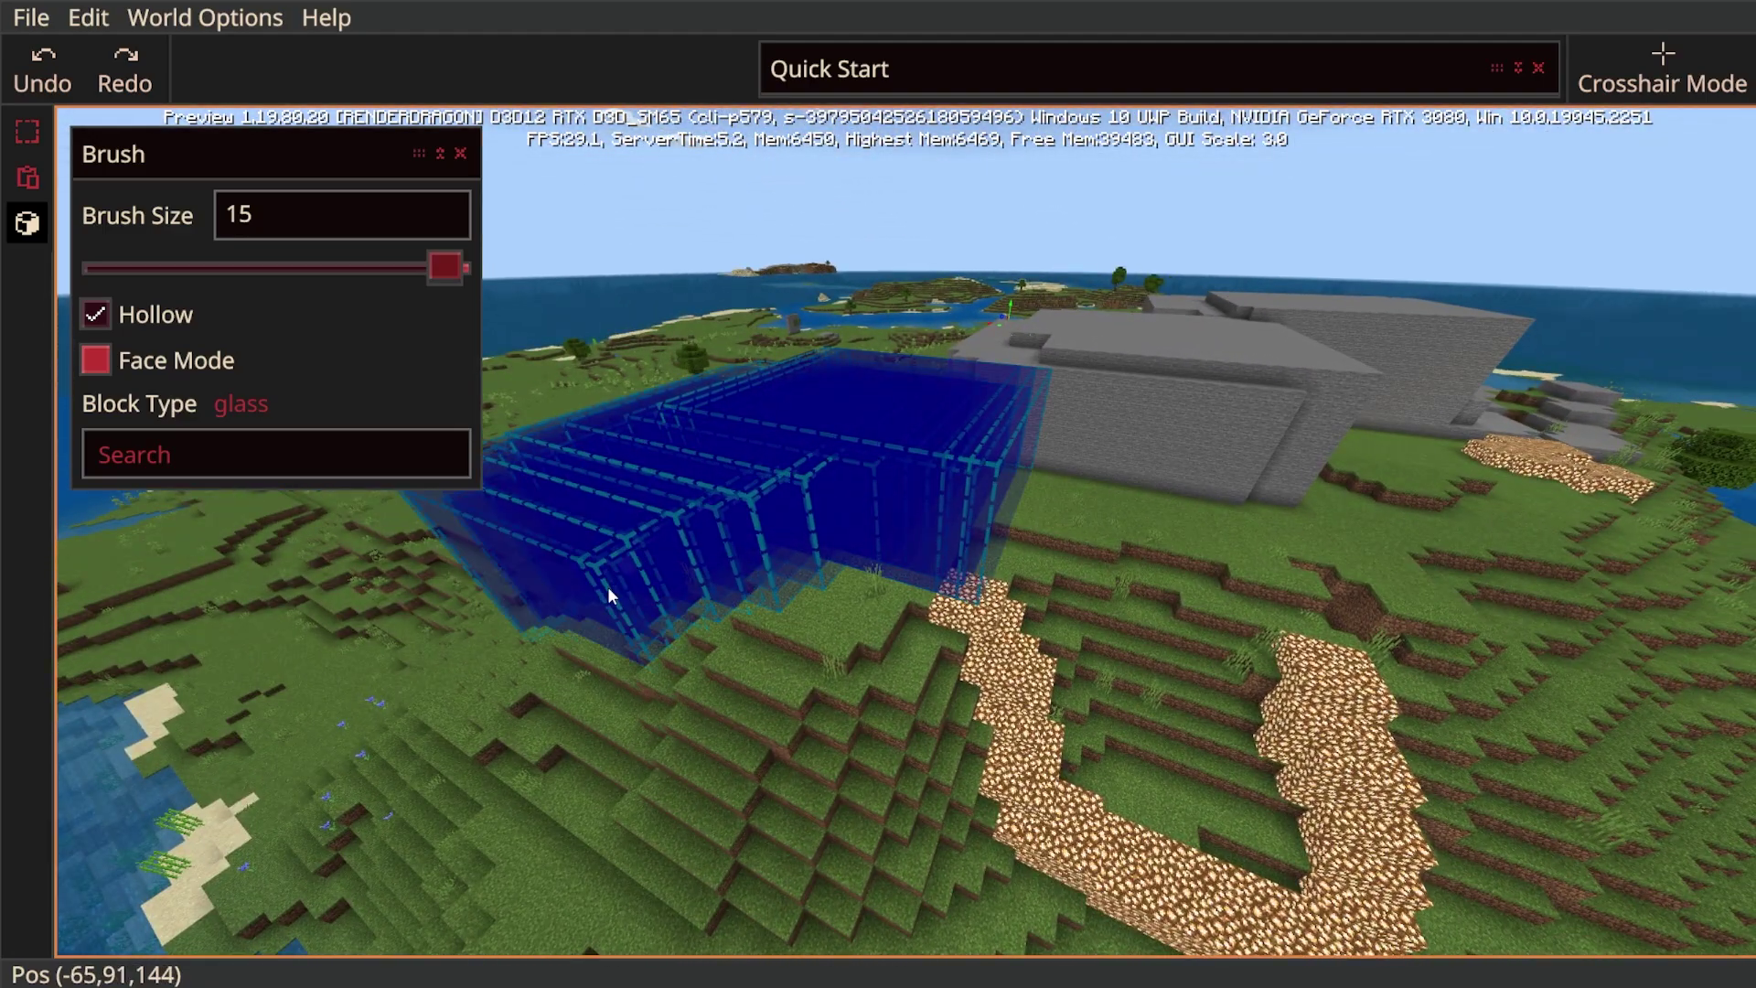
pyautogui.moveTo(608, 588); pyautogui.dragTo(370, 686)
# Paint a short hollow glass stroke across the grassy terraces beyond the first glass structure.
pyautogui.moveTo(1015, 521)
pyautogui.mouseDown(button='right')
pyautogui.moveTo(906, 471)
pyautogui.moveTo(910, 383)
pyautogui.moveTo(978, 373)
pyautogui.moveTo(983, 403)
pyautogui.moveTo(891, 425)
pyautogui.moveTo(842, 476)
pyautogui.moveTo(823, 568)
pyautogui.mouseUp(button='right')
pyautogui.press('shift')
pyautogui.press('w')
pyautogui.press('d')
pyautogui.press('w')
pyautogui.press('space')
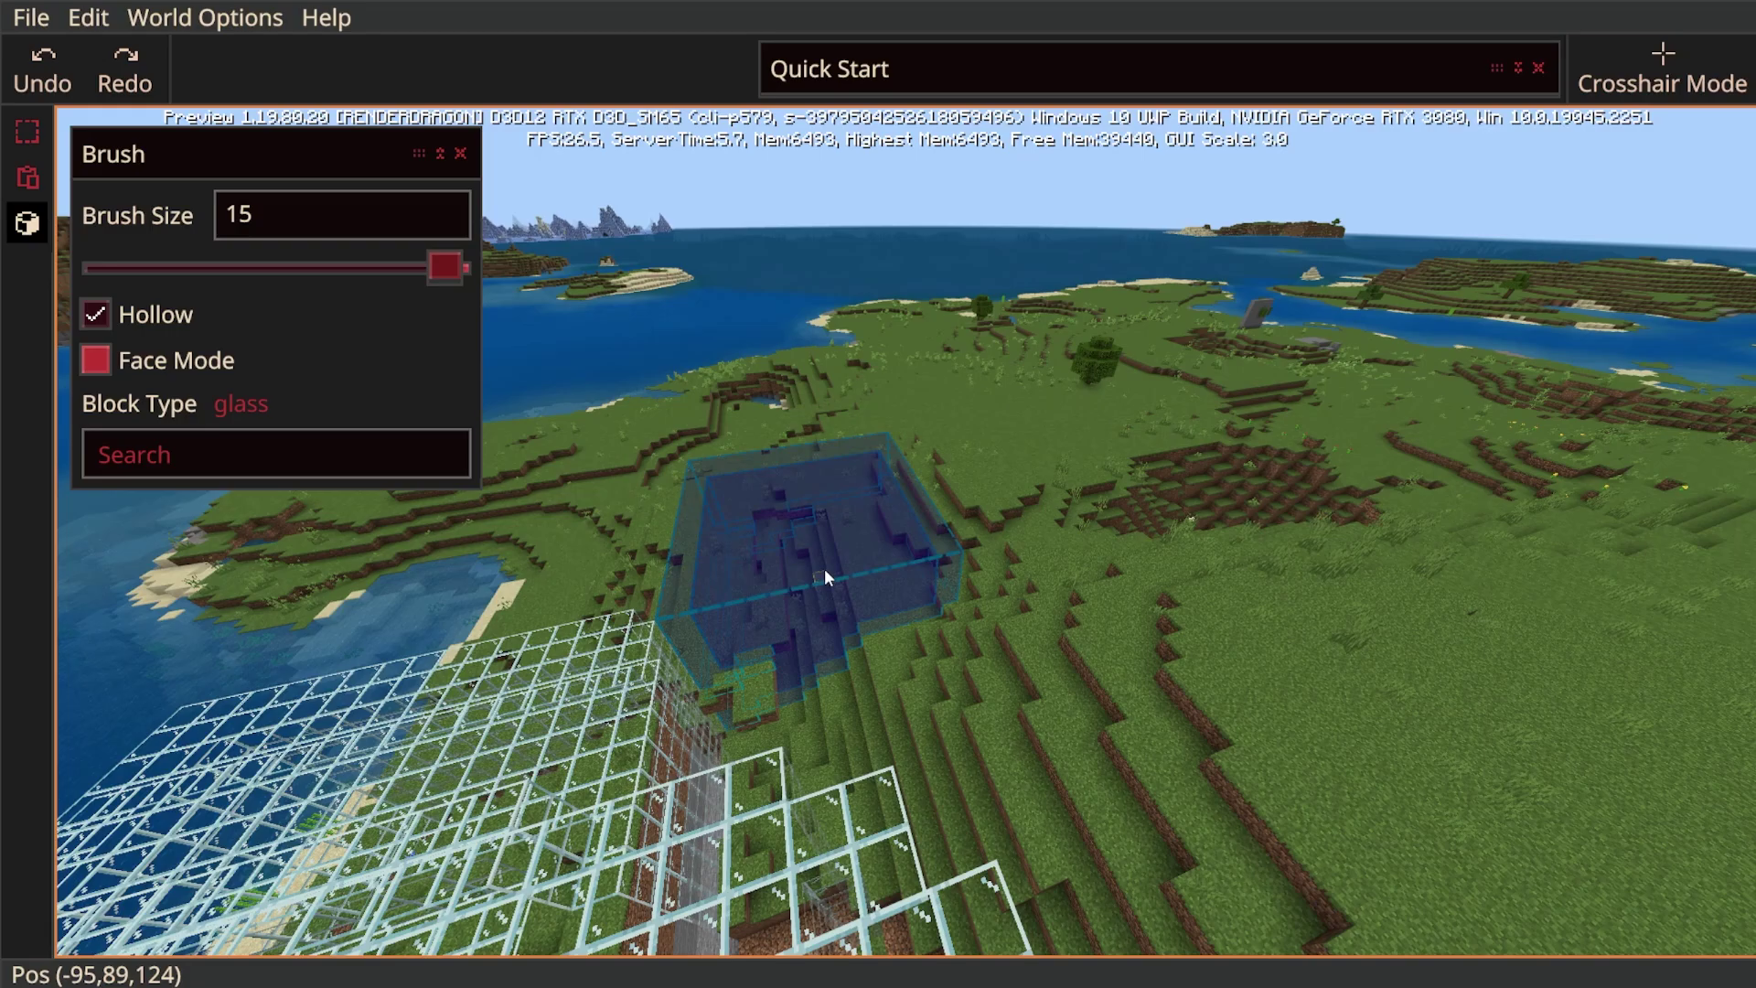
pyautogui.moveTo(832, 574); pyautogui.dragTo(997, 558)
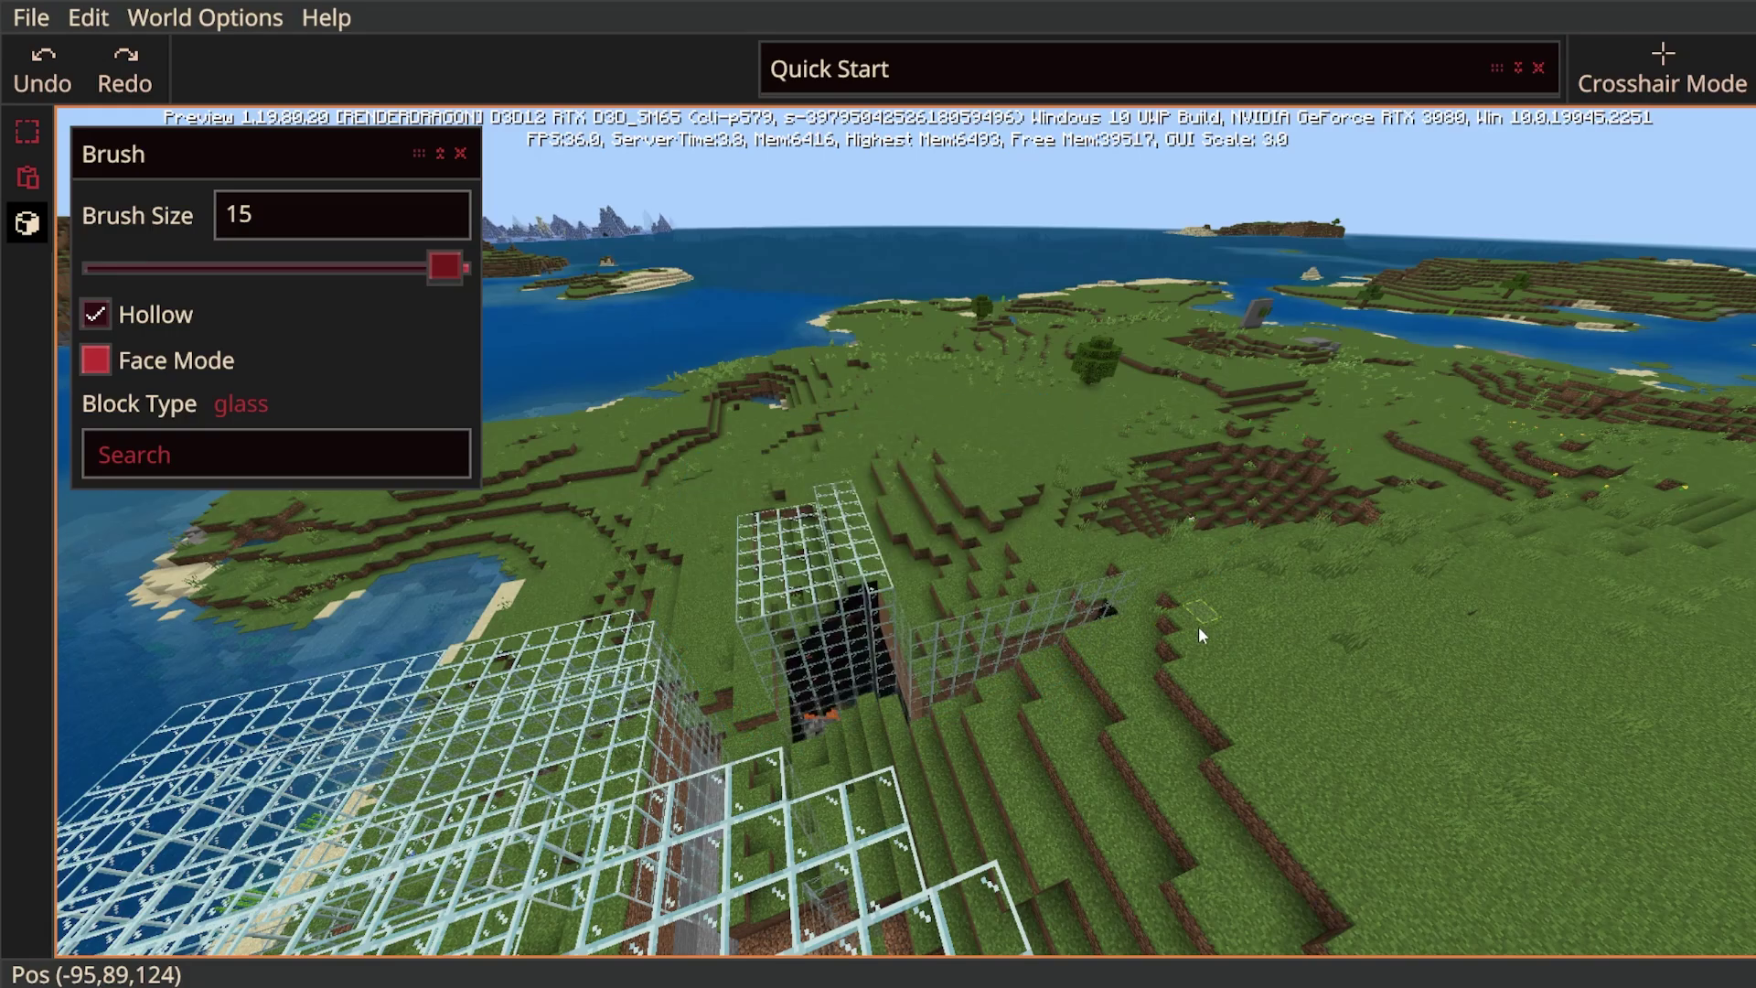
# Place another size 15 hollow glass box on the meadow past the latest glass stroke.
pyautogui.moveTo(1102, 590); pyautogui.dragTo(1189, 626, button='right')
pyautogui.press('w')
pyautogui.moveTo(875, 522); pyautogui.dragTo(1243, 688, button='right')
pyautogui.click(1061, 552)
# Place three adjoining size 15 hollow glass boxes on the open meadow facing the distant selection and ore blocks.
pyautogui.press('shift')
pyautogui.press('w')
pyautogui.press('w')
pyautogui.press('space')
pyautogui.press('w')
pyautogui.press('space')
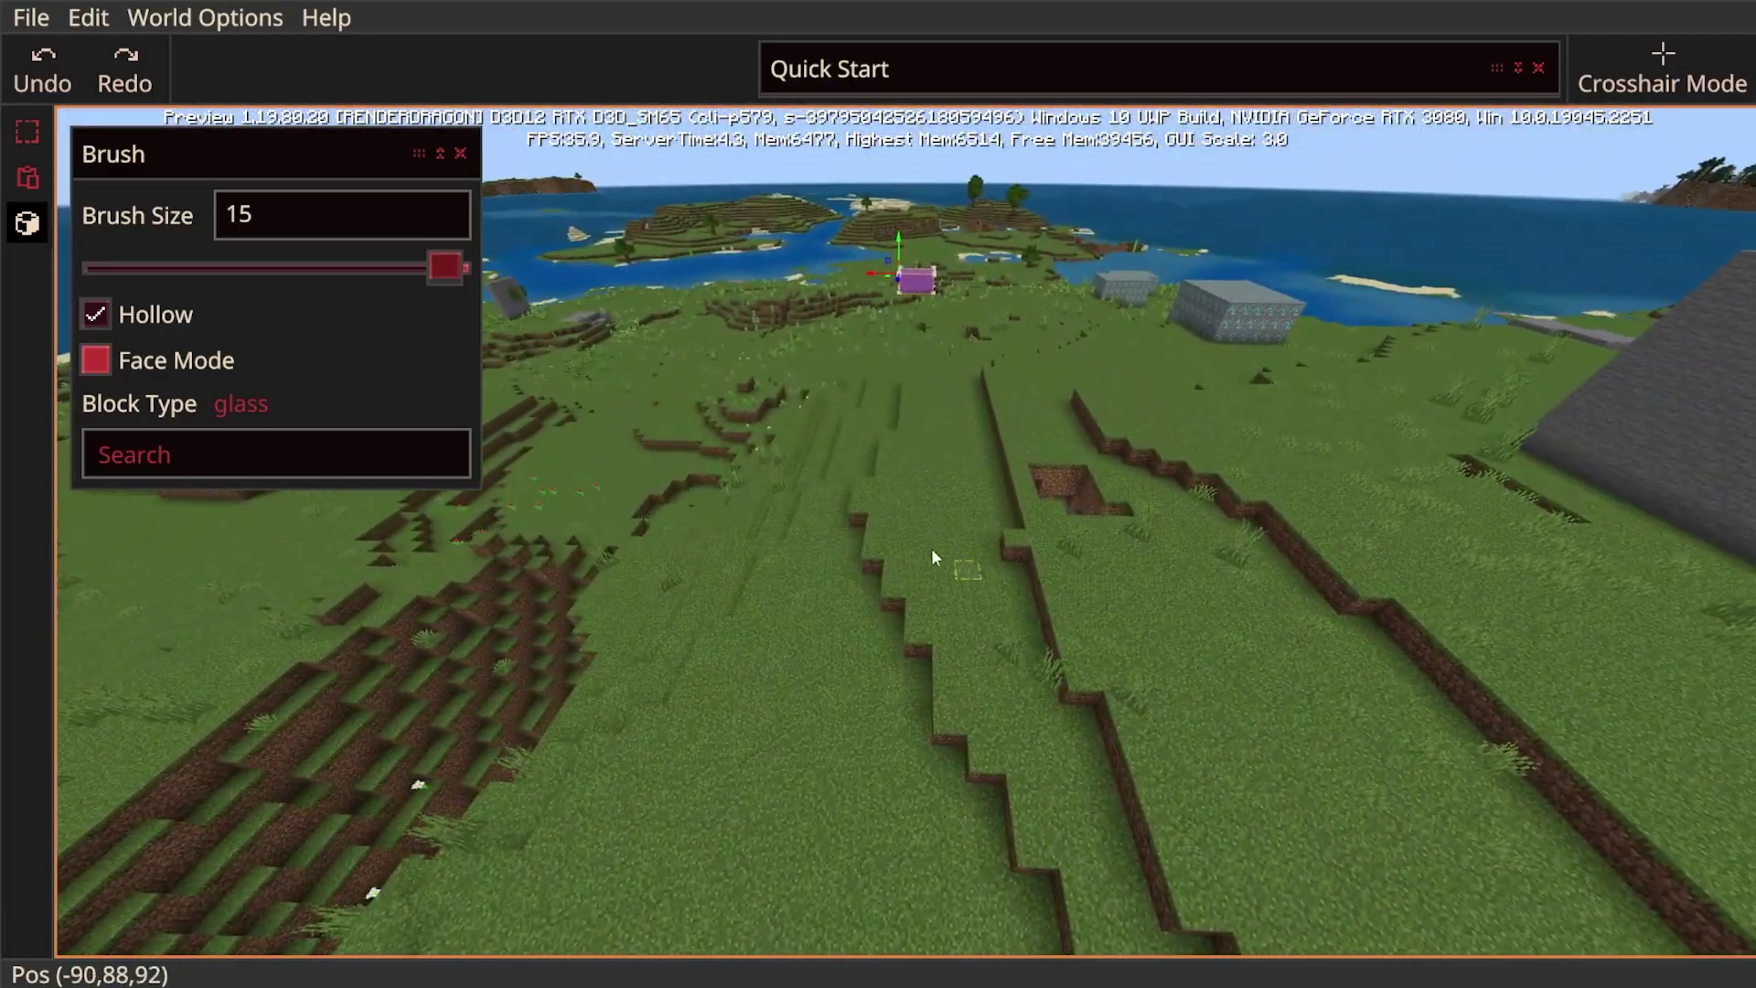
pyautogui.click(748, 541)
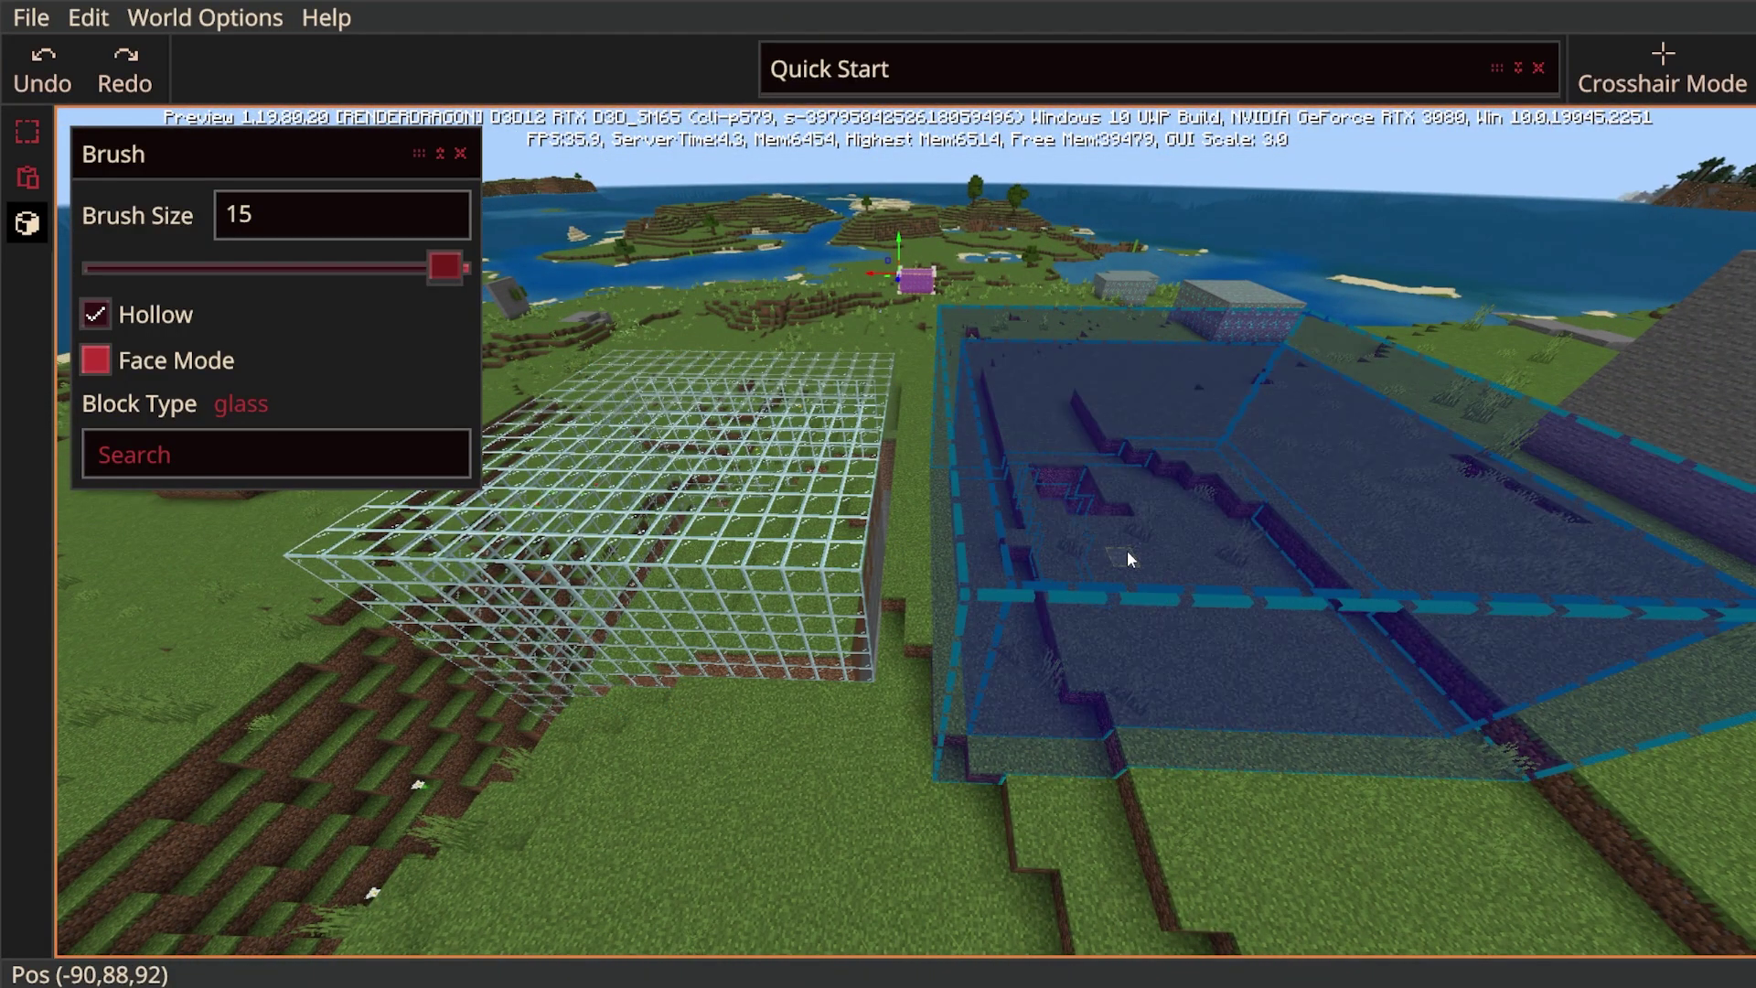
pyautogui.click(1126, 550)
pyautogui.click(919, 546)
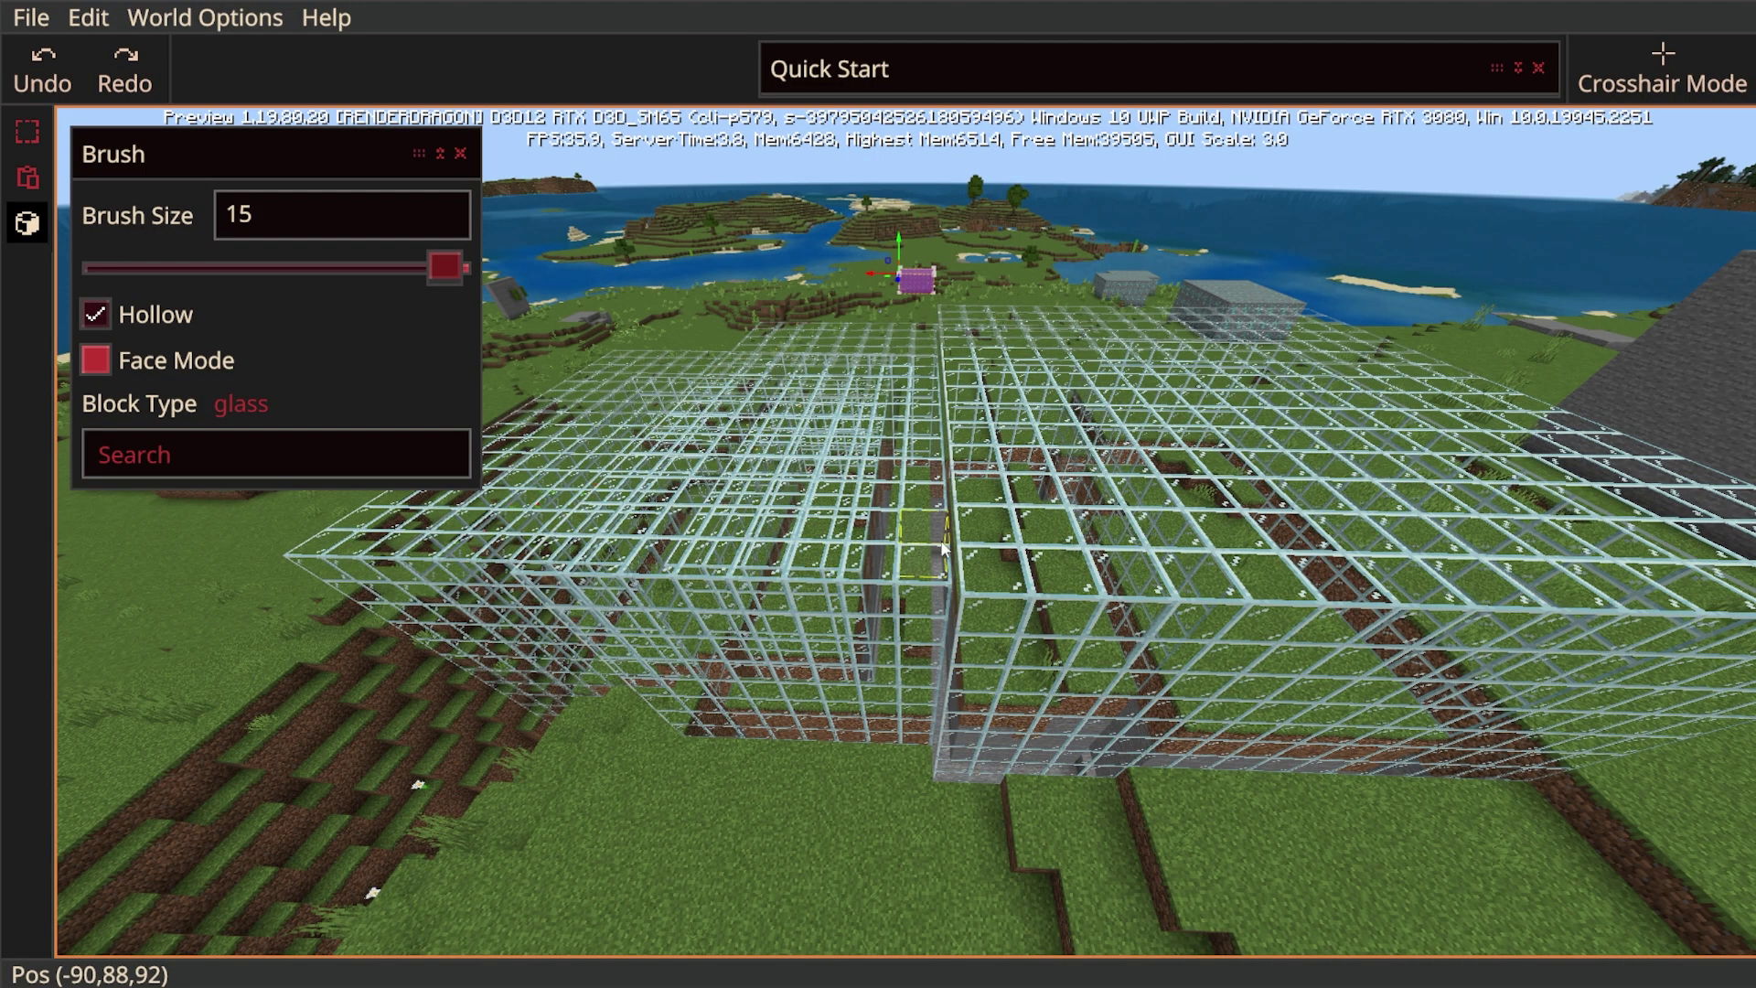
# Fly across the meadow and back to examine the glass boxes and the exposed cave from several sides.
pyautogui.press('w')
pyautogui.moveTo(922, 542); pyautogui.dragTo(677, 521, button='right')
pyautogui.press('d')
pyautogui.press('s')
pyautogui.press('space')
pyautogui.press('a')
pyautogui.press('s')
pyautogui.moveTo(978, 457); pyautogui.dragTo(622, 442, button='right')
pyautogui.press('w')
pyautogui.press('shift')
pyautogui.press('space')
pyautogui.press('d')
pyautogui.press('s')
pyautogui.press('a')
pyautogui.press('w')
pyautogui.press('shift')
pyautogui.press('w')
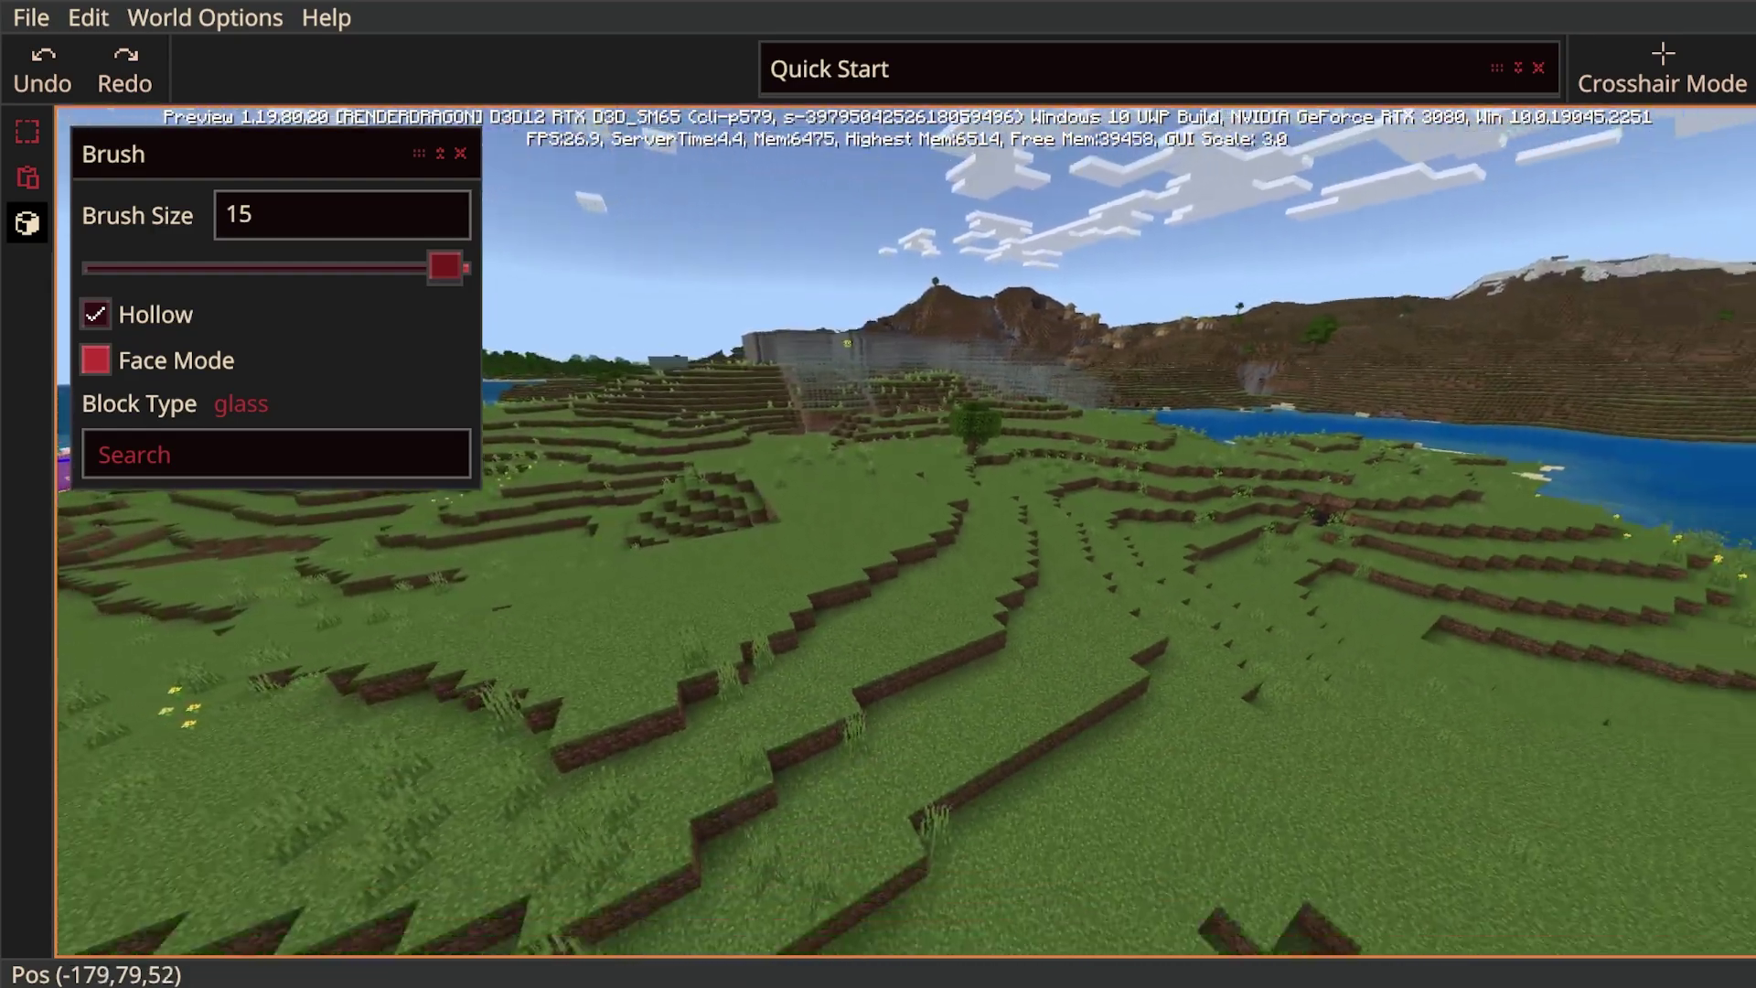
pyautogui.moveTo(1134, 618); pyautogui.dragTo(942, 618, button='right')
pyautogui.press('w')
pyautogui.press('space')
pyautogui.press('d')
pyautogui.press('w')
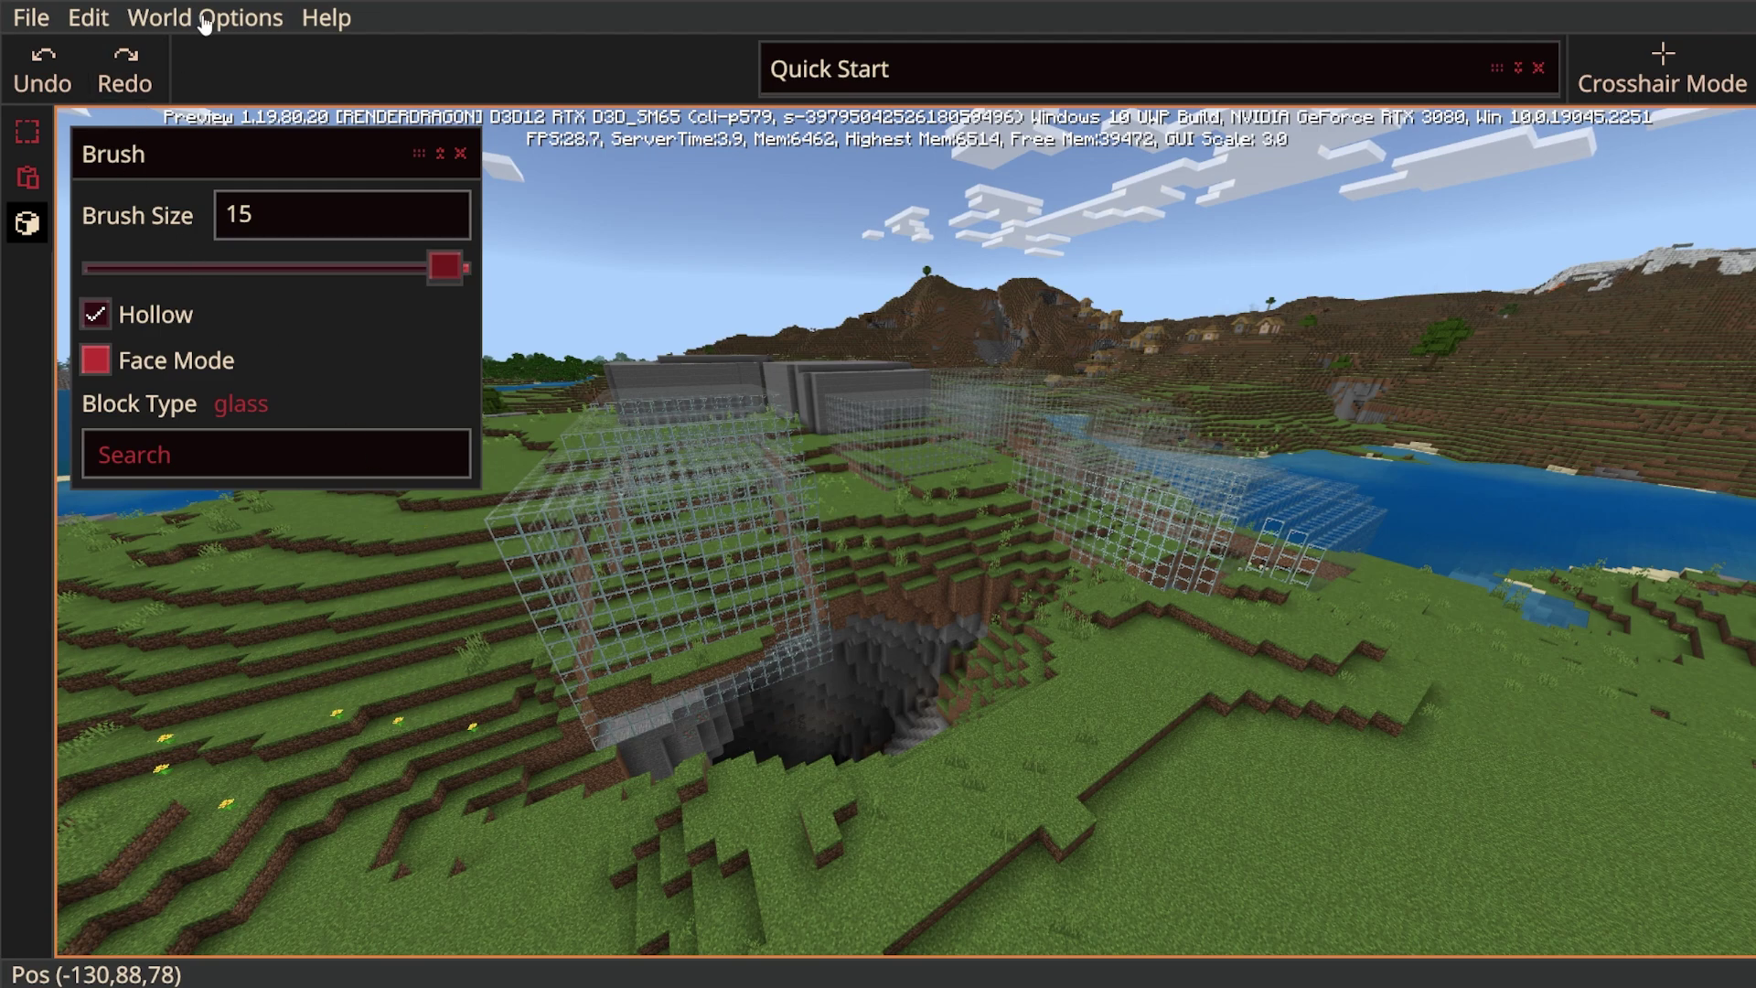
# Review the editing commands and export the project as a playable world.
pyautogui.click(88, 17)
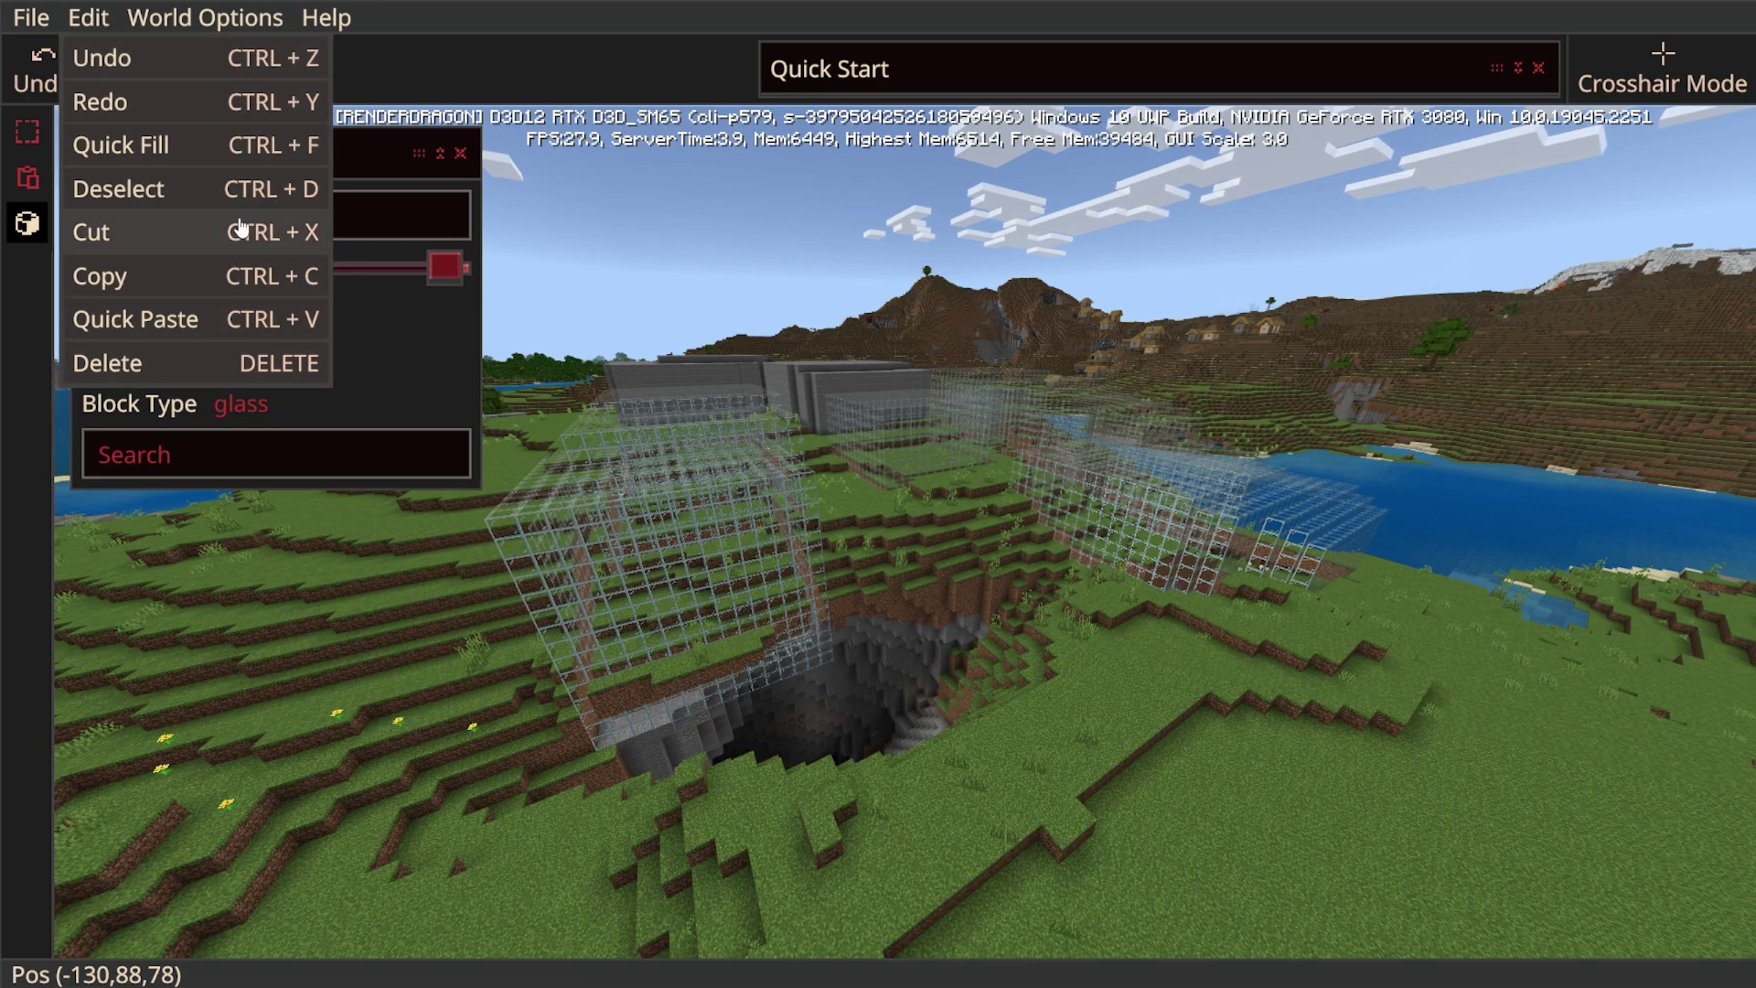
pyautogui.click(30, 20)
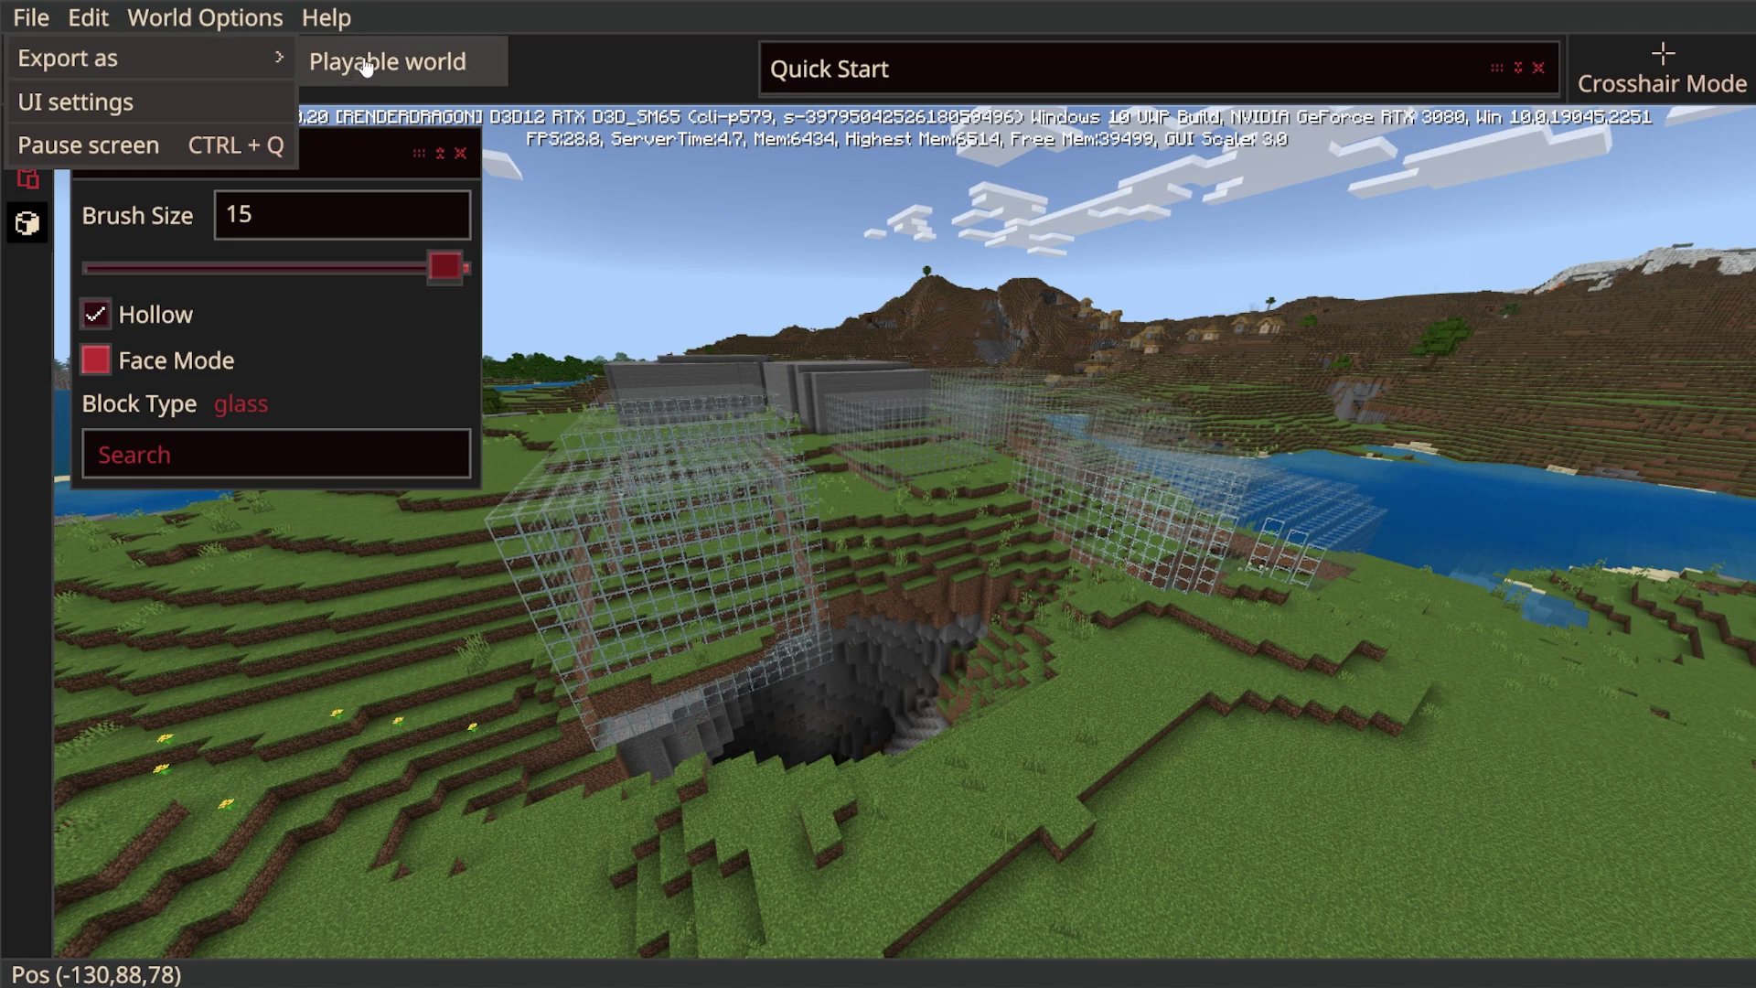
pyautogui.click(365, 64)
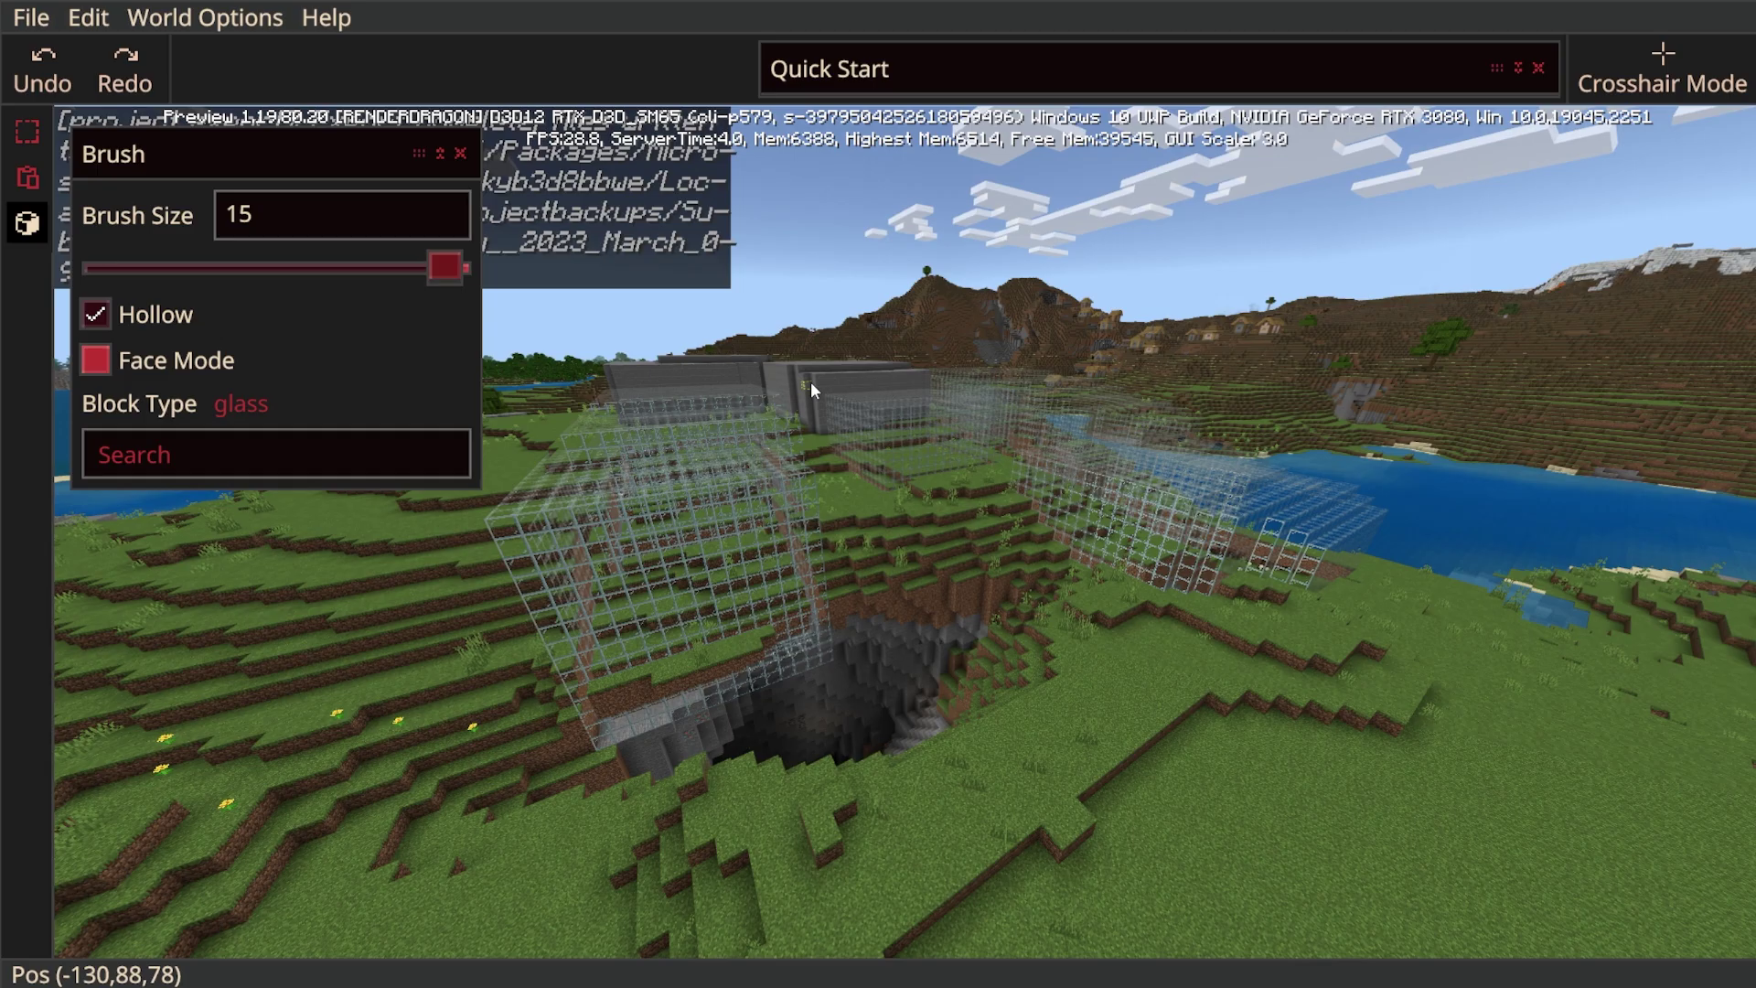
# Fly around the glass structures and place one more hollow glass box at the distant stone mass.
pyautogui.moveTo(810, 385); pyautogui.dragTo(604, 439, button='right')
pyautogui.press('d')
pyautogui.press('w')
pyautogui.press('w')
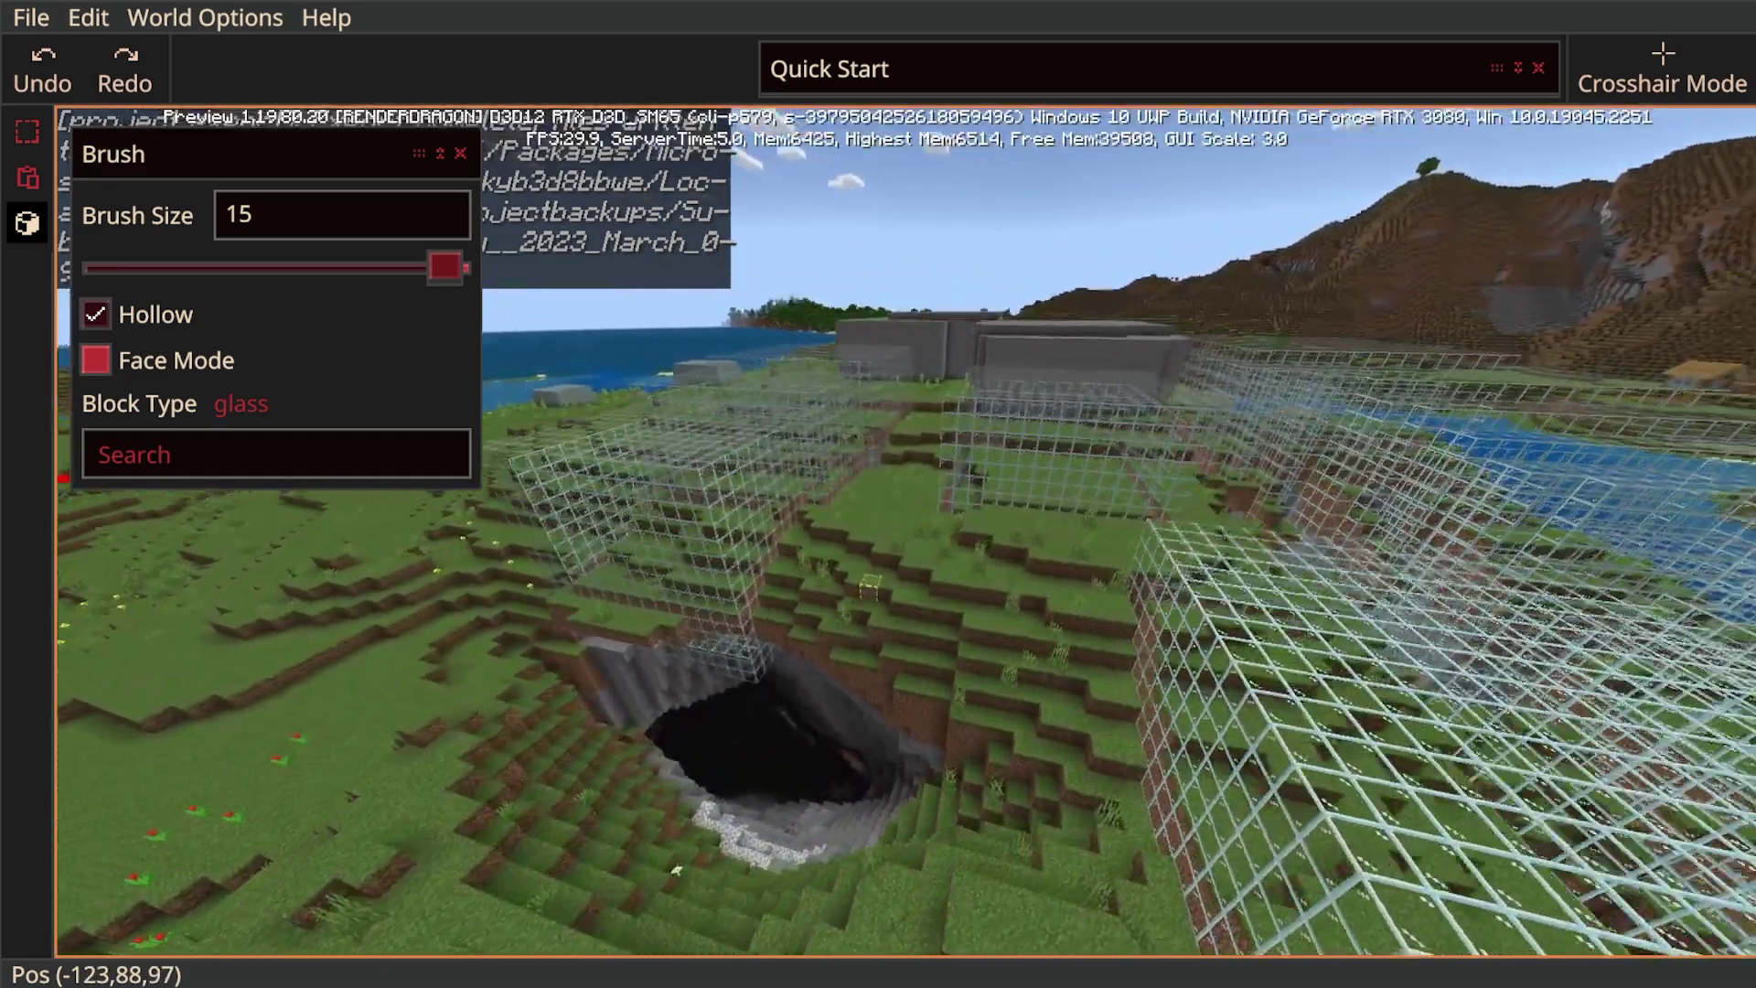
pyautogui.press('a')
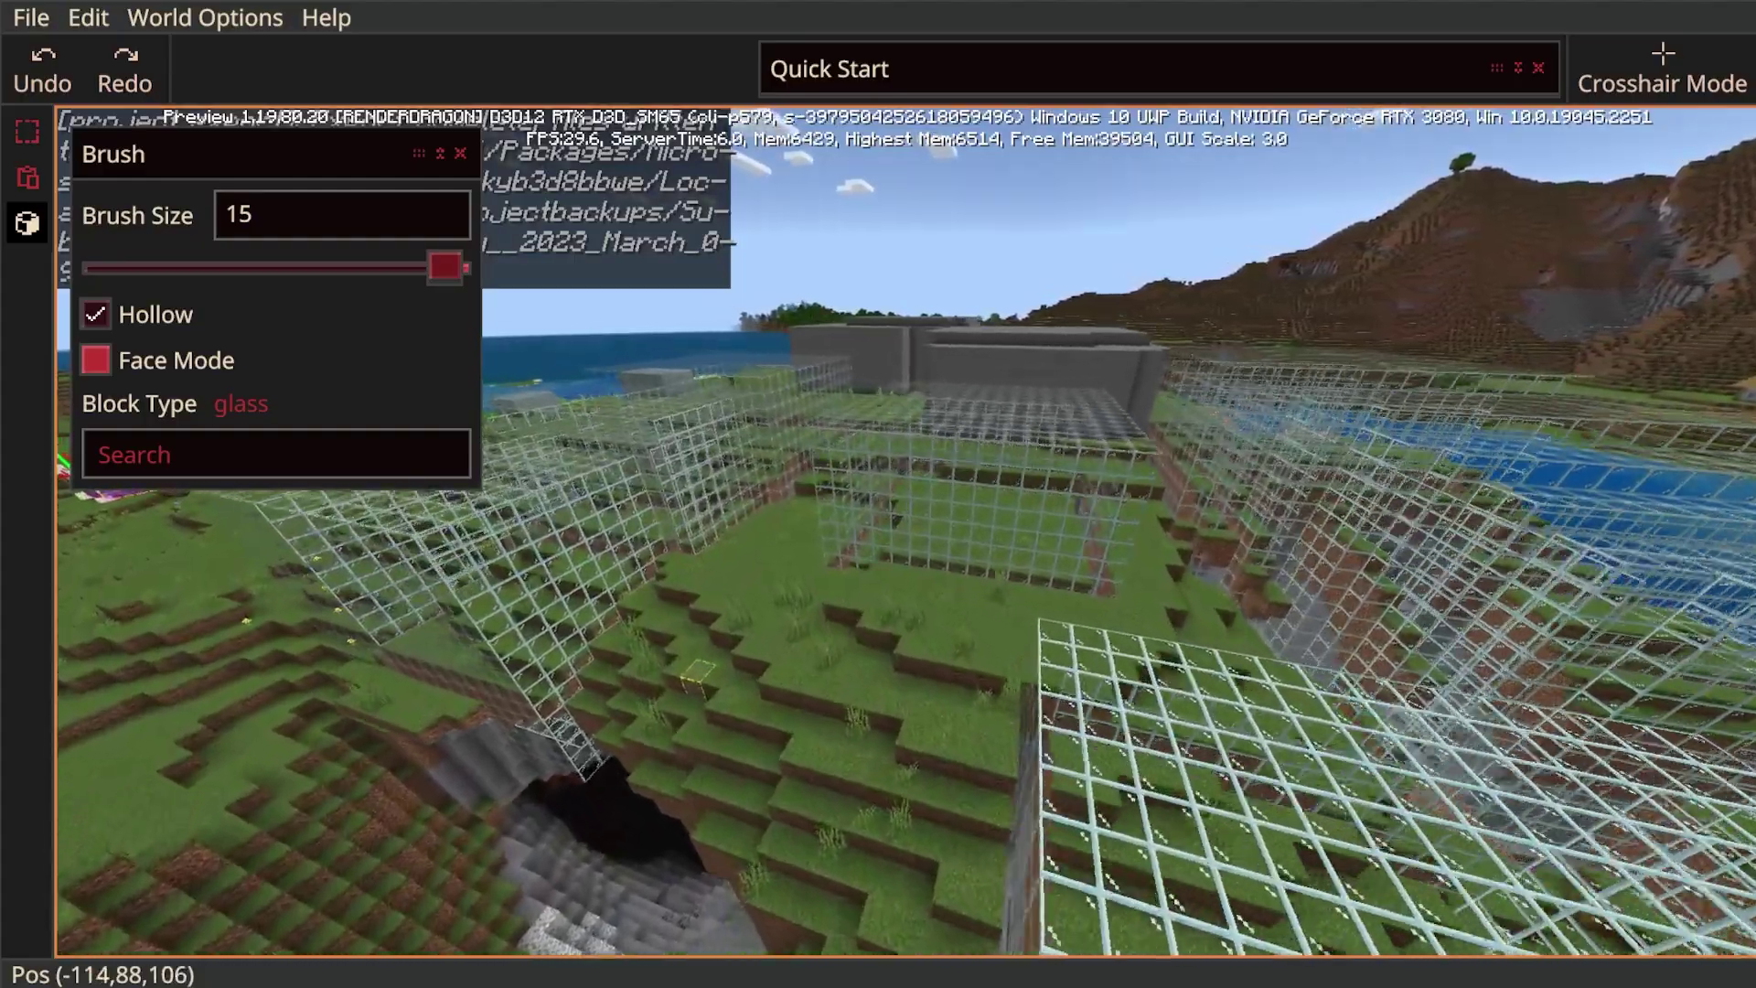
pyautogui.moveTo(604, 439); pyautogui.dragTo(695, 439, button='right')
pyautogui.press('w')
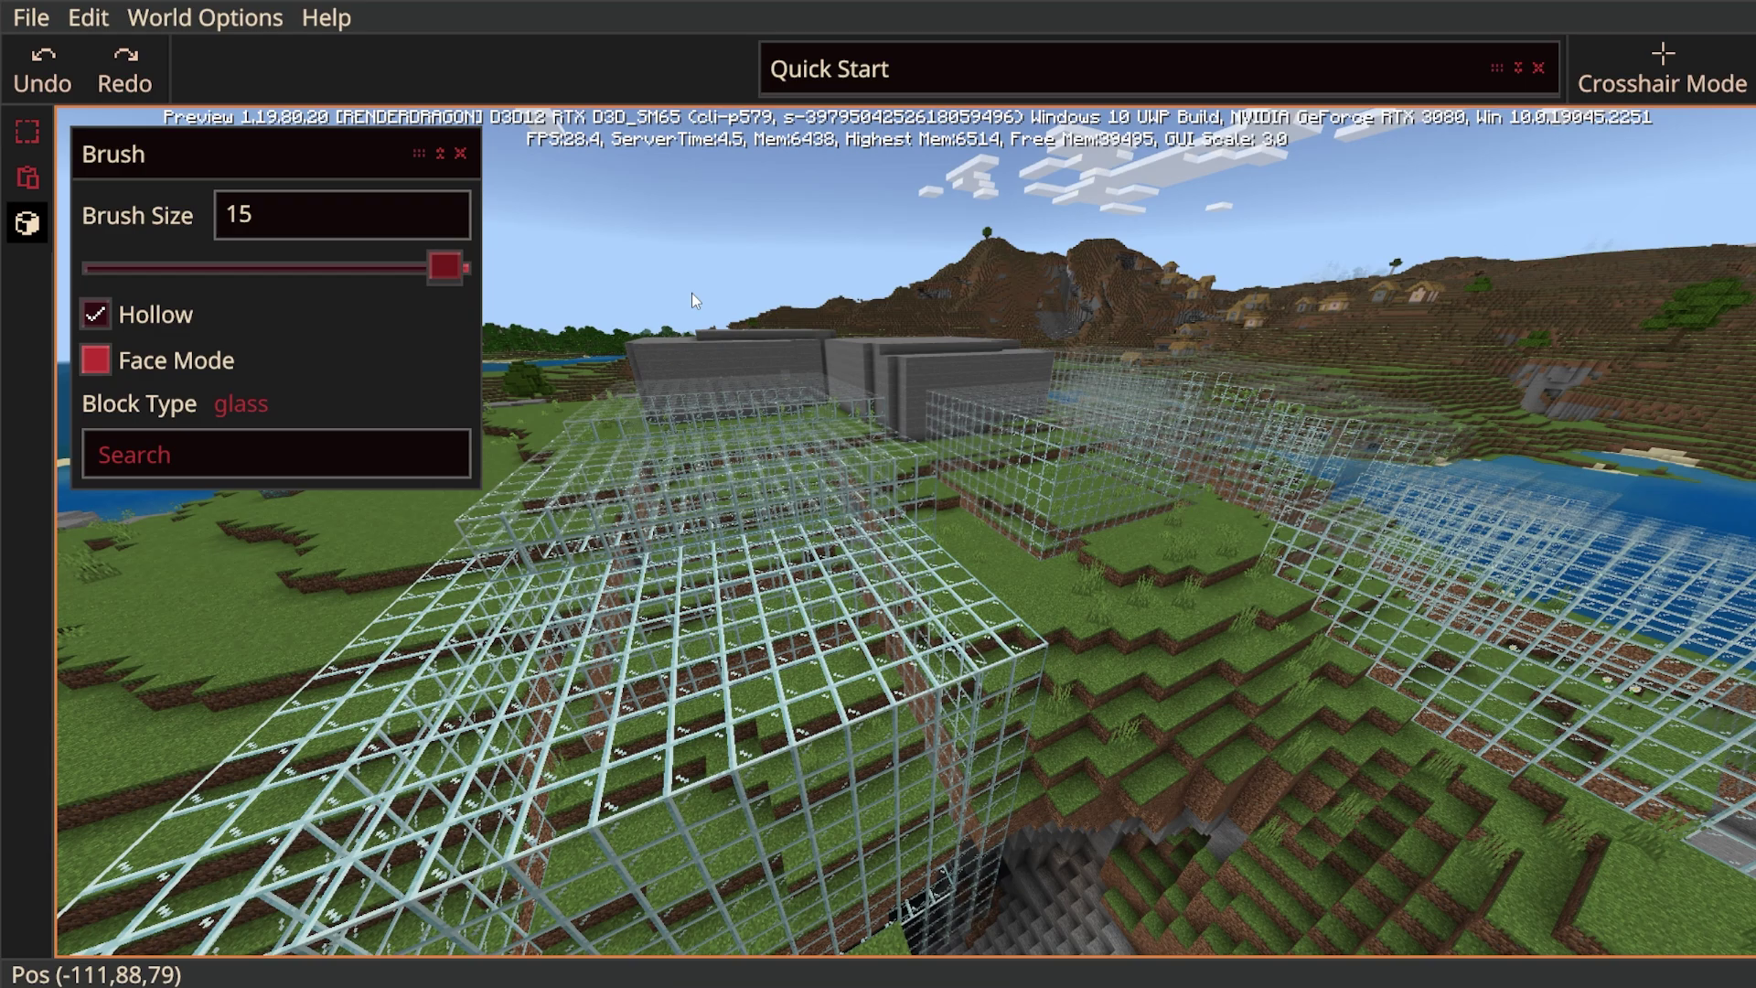
pyautogui.click(773, 312)
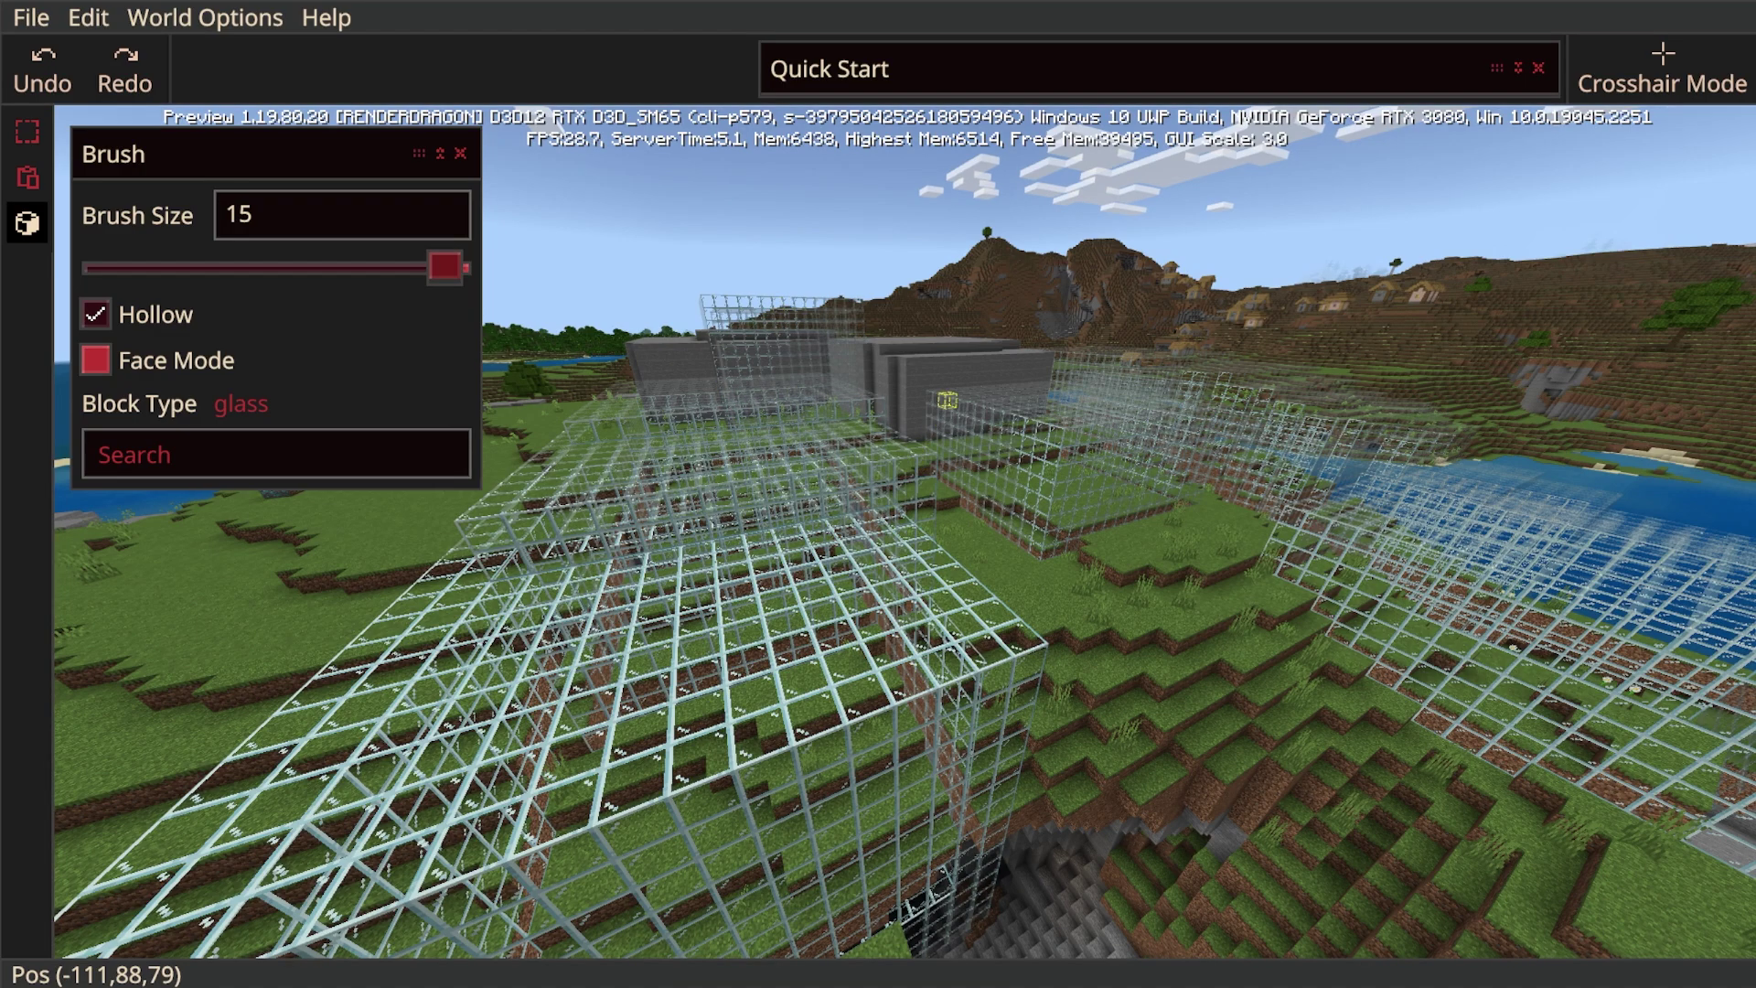
pyautogui.moveTo(947, 401); pyautogui.dragTo(622, 411, button='right')
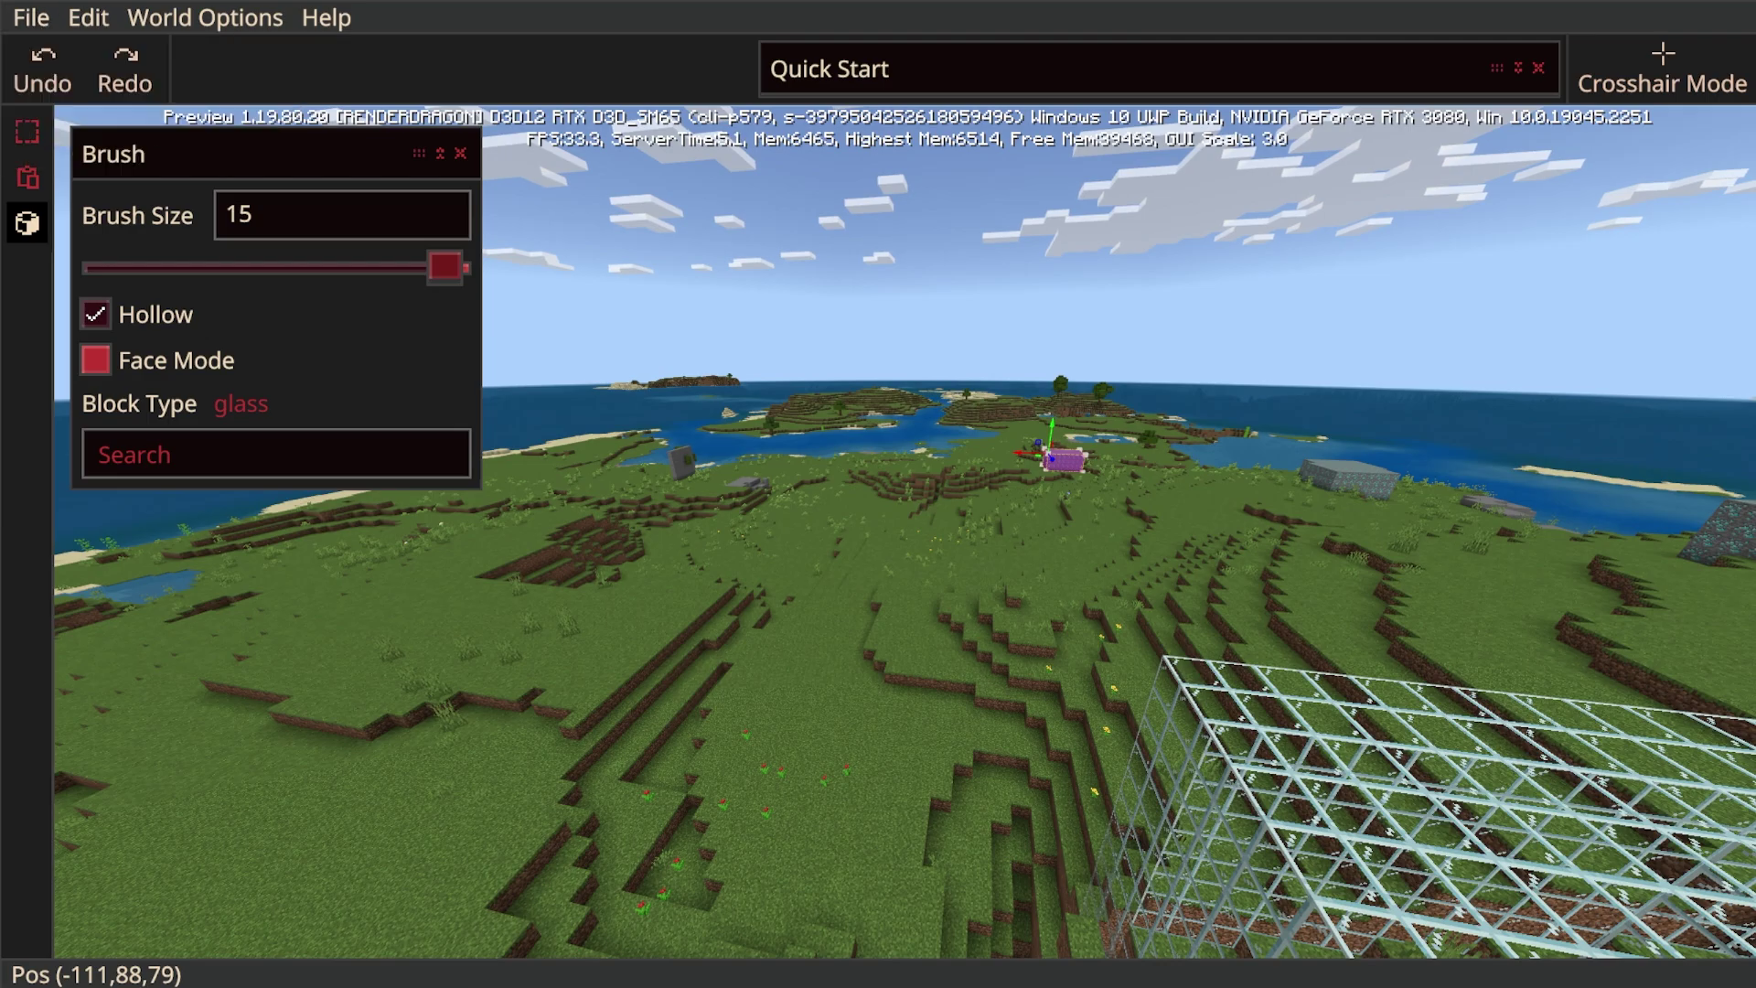
# Pause the session and look through the project's game settings, including the export settings.
pyautogui.press('Escape')
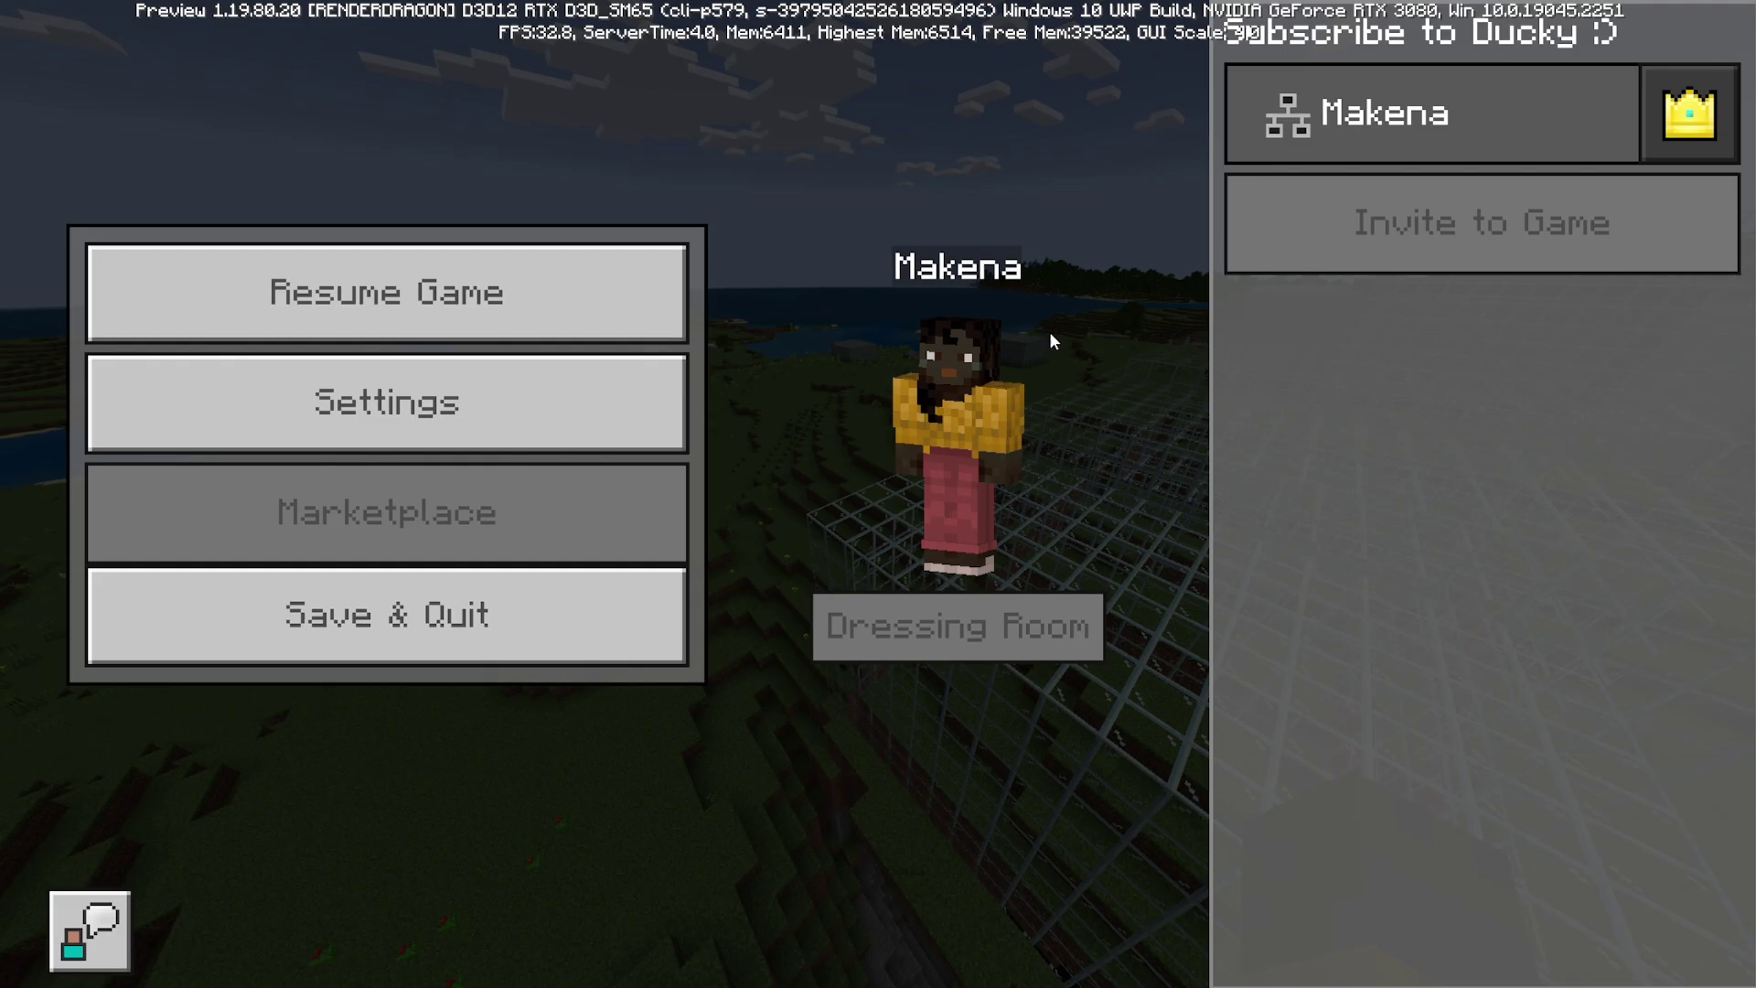
pyautogui.click(474, 418)
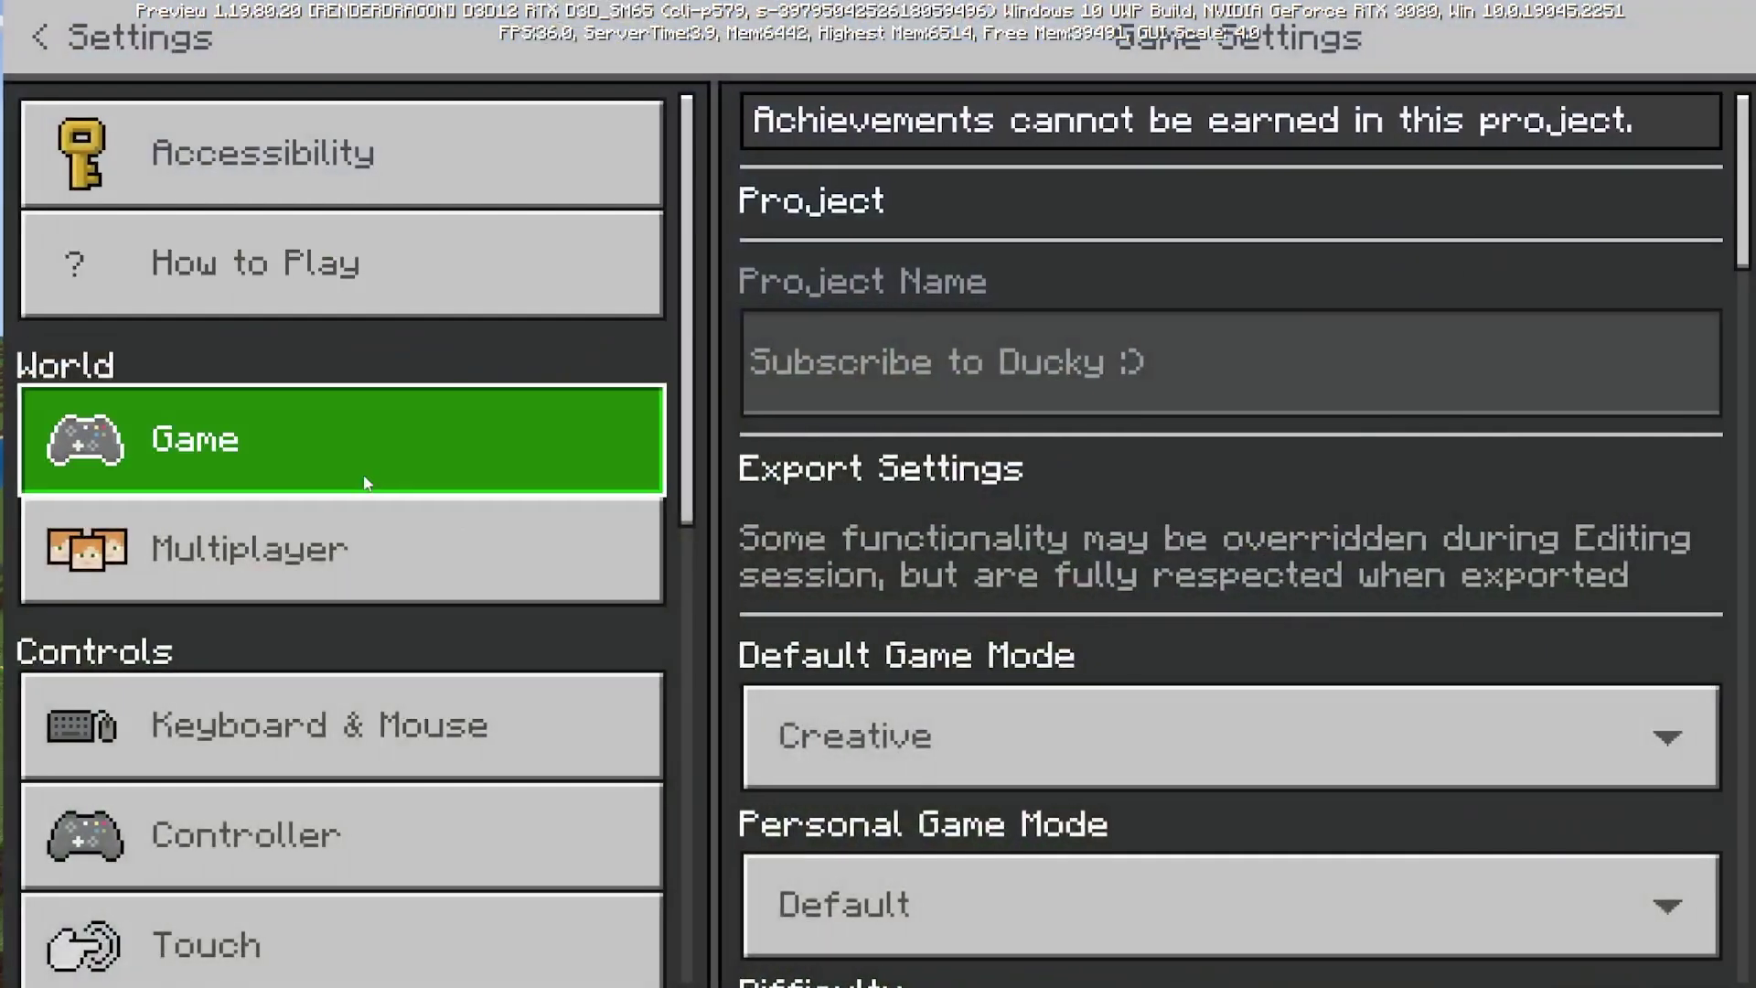
pyautogui.scroll(-3, 338, 430)
pyautogui.scroll(2, 313, 343)
pyautogui.click(32, 25)
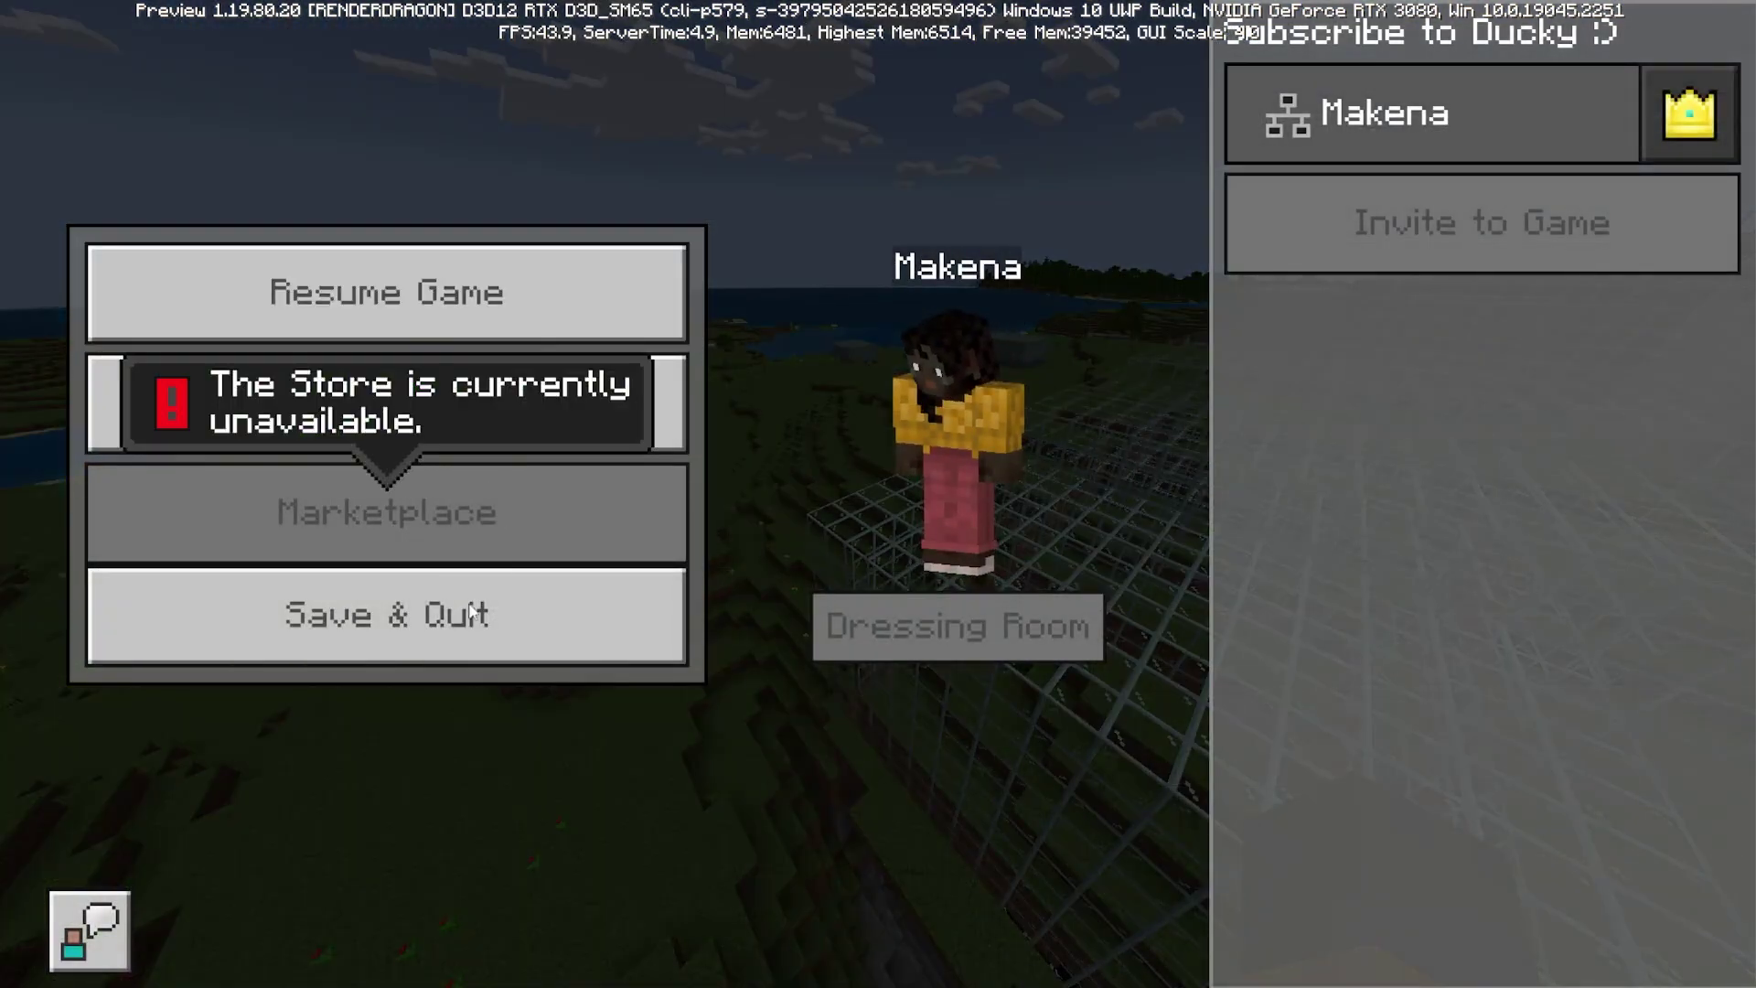
# Save and quit the project, and review the editable settings of "Subscribe to Ducky :)" in the projects list.
pyautogui.click(463, 605)
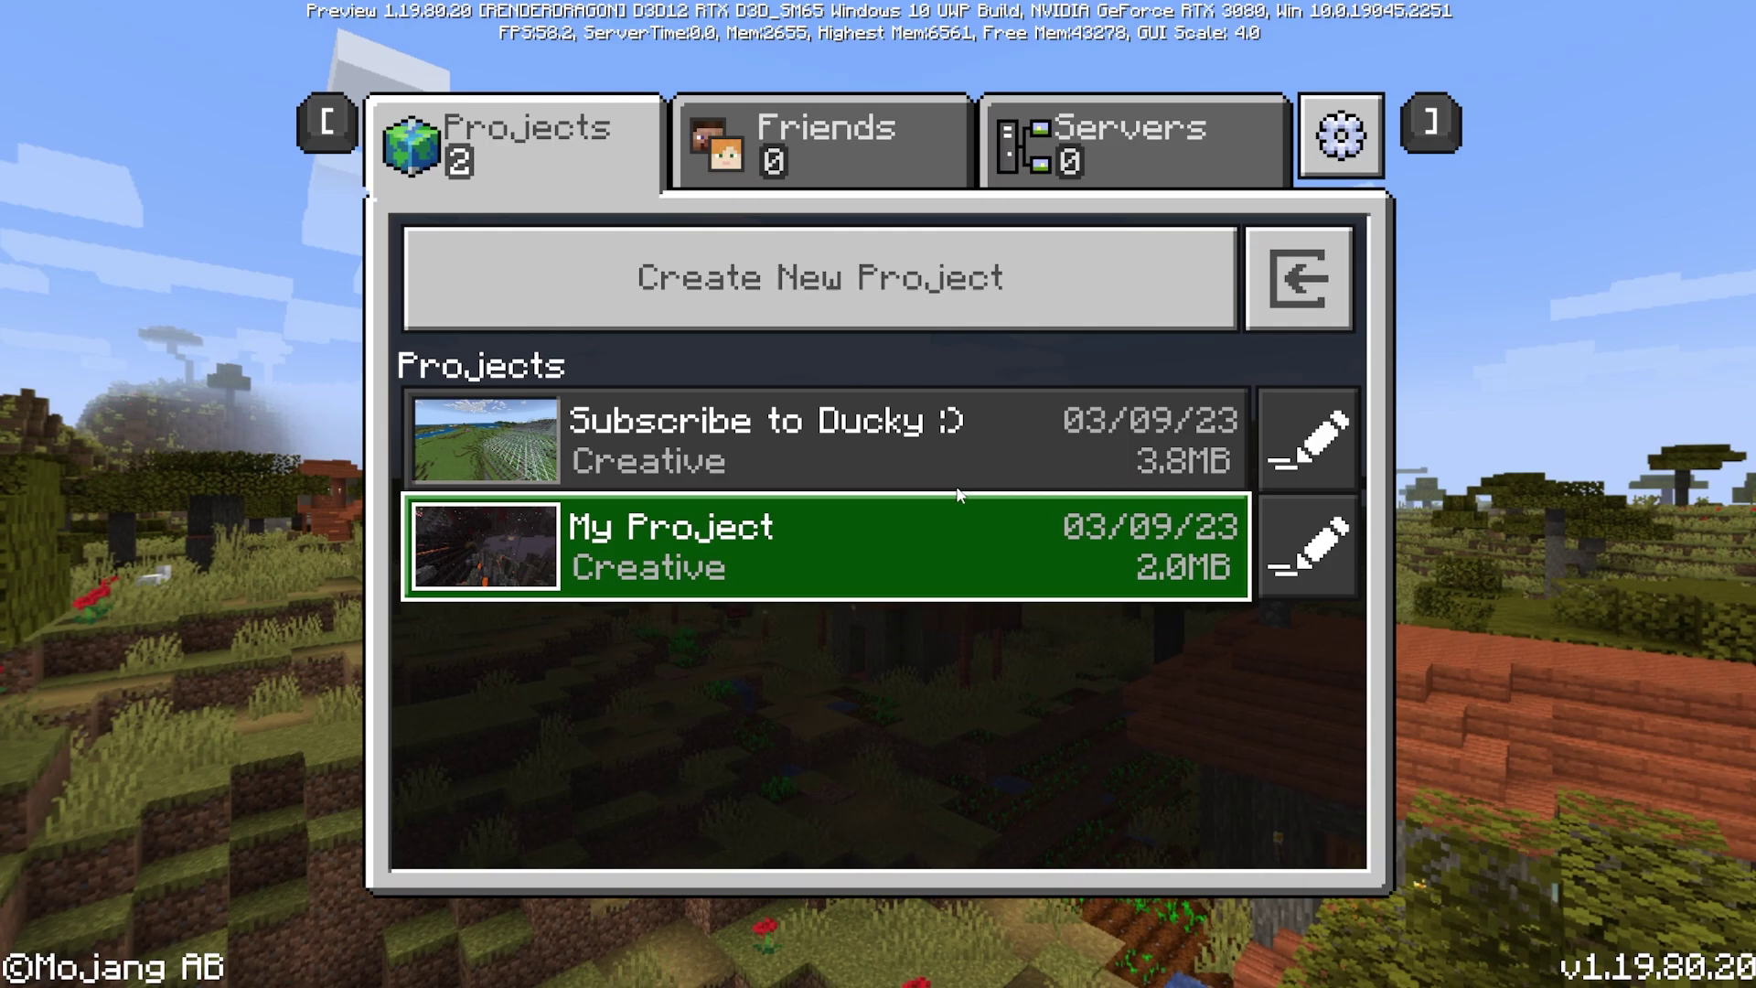
pyautogui.click(1308, 441)
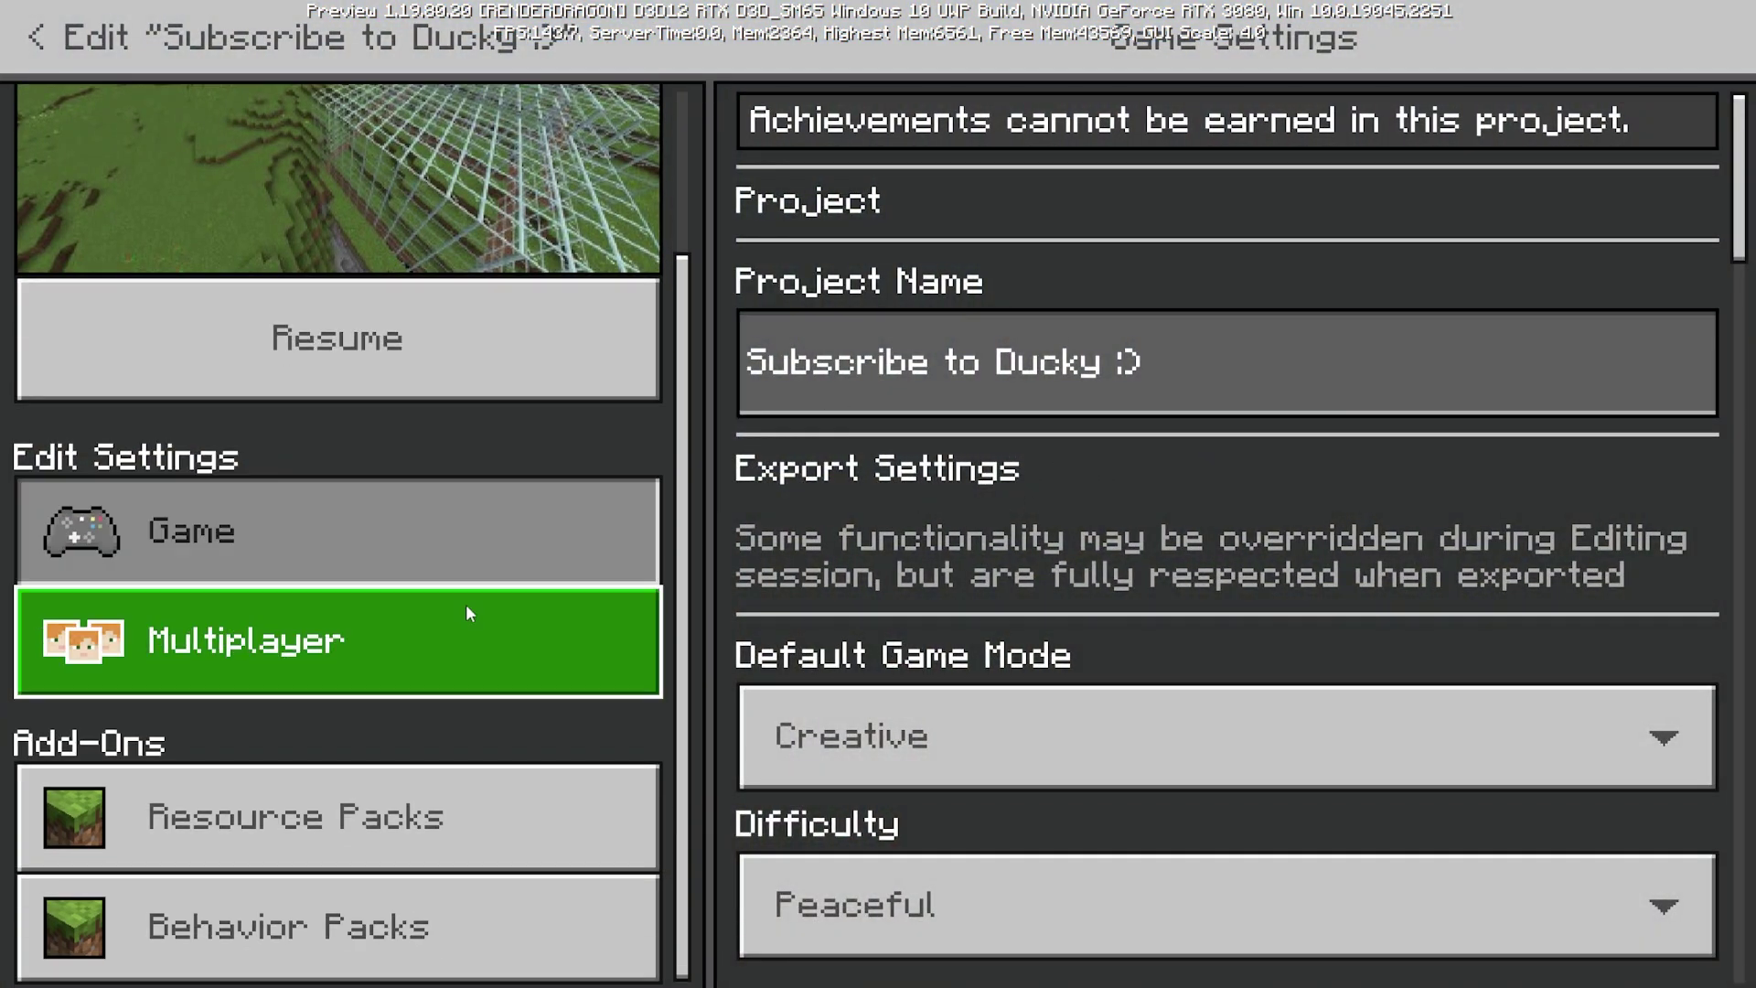
pyautogui.click(536, 799)
pyautogui.click(555, 549)
pyautogui.click(42, 36)
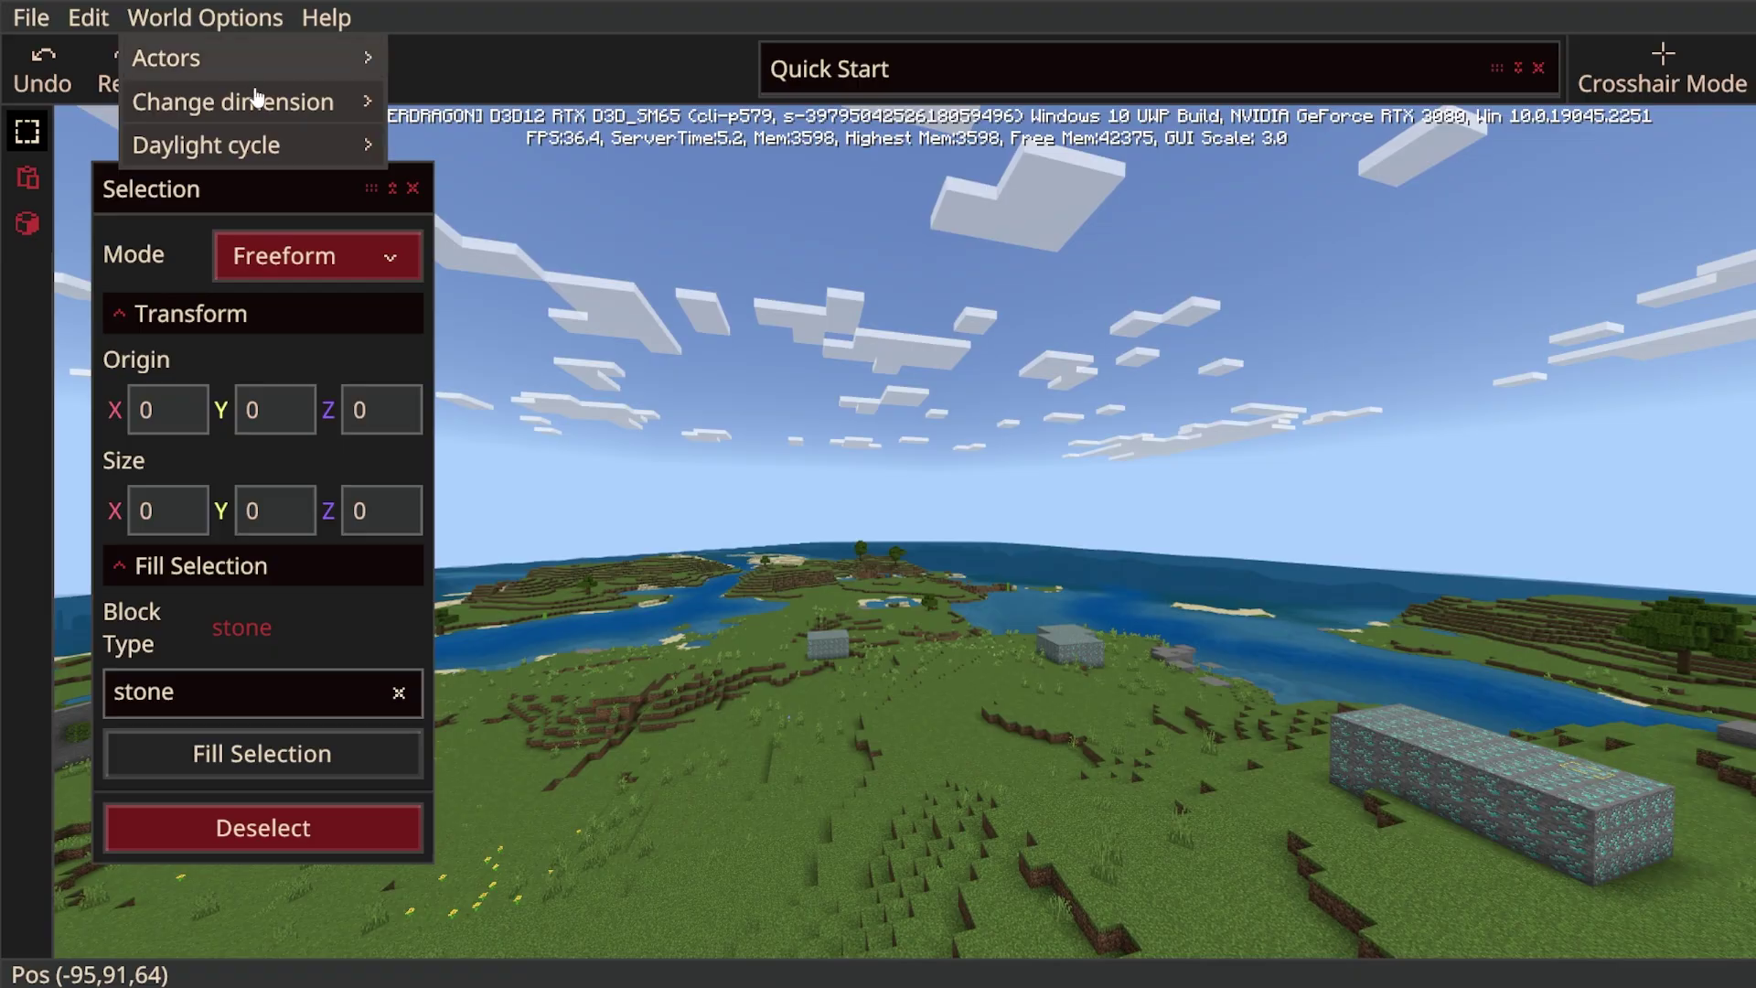
# Change the dimension to the Nether and make a 15 × 7 × 4 freeform selection at origin -143, 73, 64.
pyautogui.moveTo(348, 101)
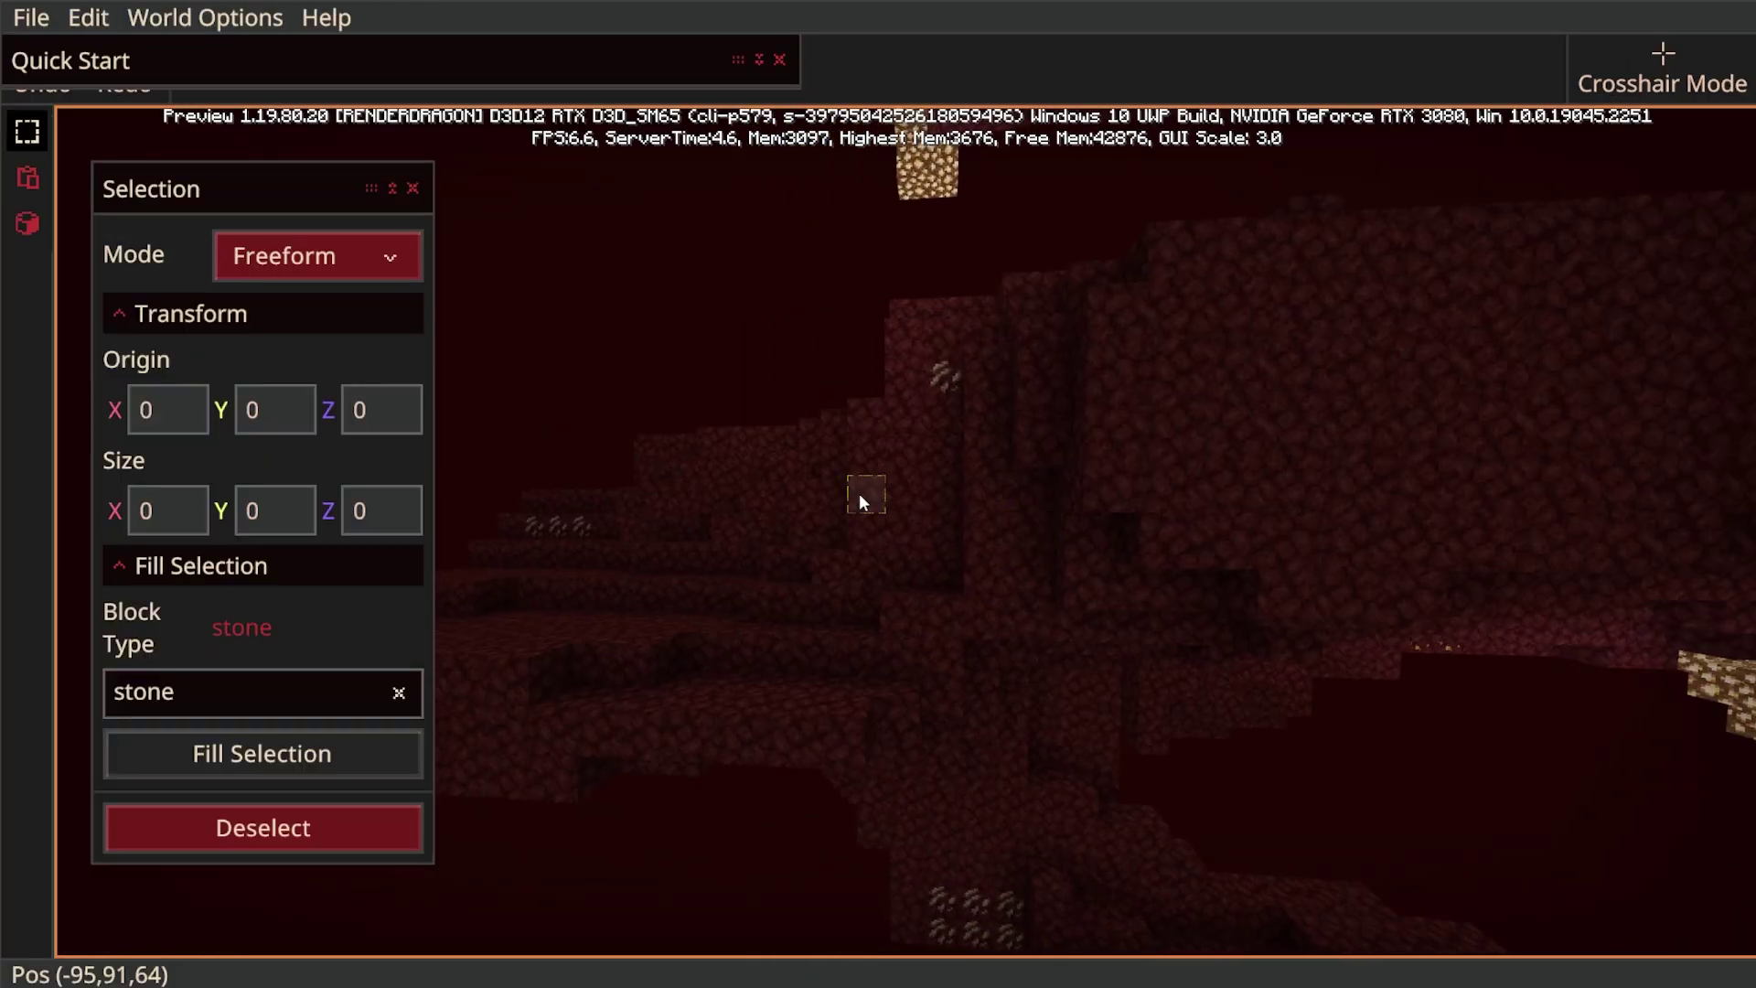
pyautogui.moveTo(858, 502); pyautogui.dragTo(494, 521, button='right')
pyautogui.press('w')
pyautogui.press('w')
pyautogui.moveTo(1006, 603); pyautogui.dragTo(850, 519, button='right')
pyautogui.click(1132, 292)
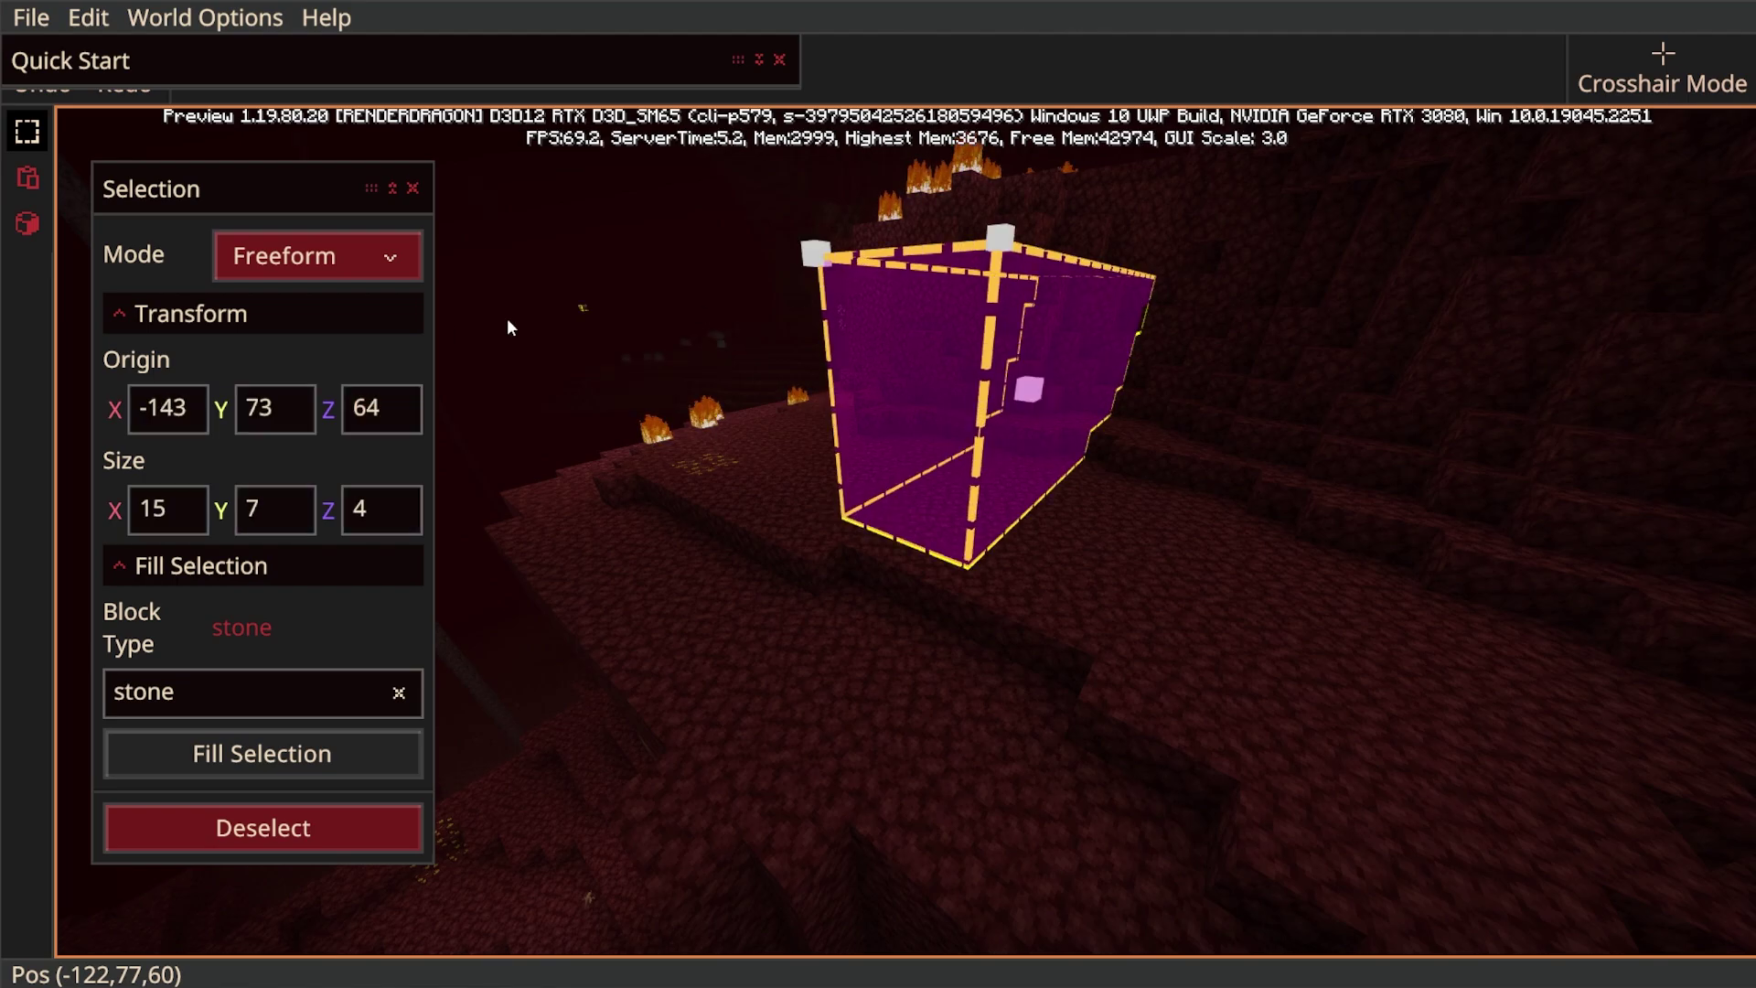
# Fill the Nether selection with redstone_ore and select a single ground block at -125, 72, 61.
pyautogui.click(251, 706)
pyautogui.press('BackSpace')
pyautogui.press('BackSpace')
pyautogui.press('BackSpace')
pyautogui.press('BackSpace')
pyautogui.press('BackSpace')
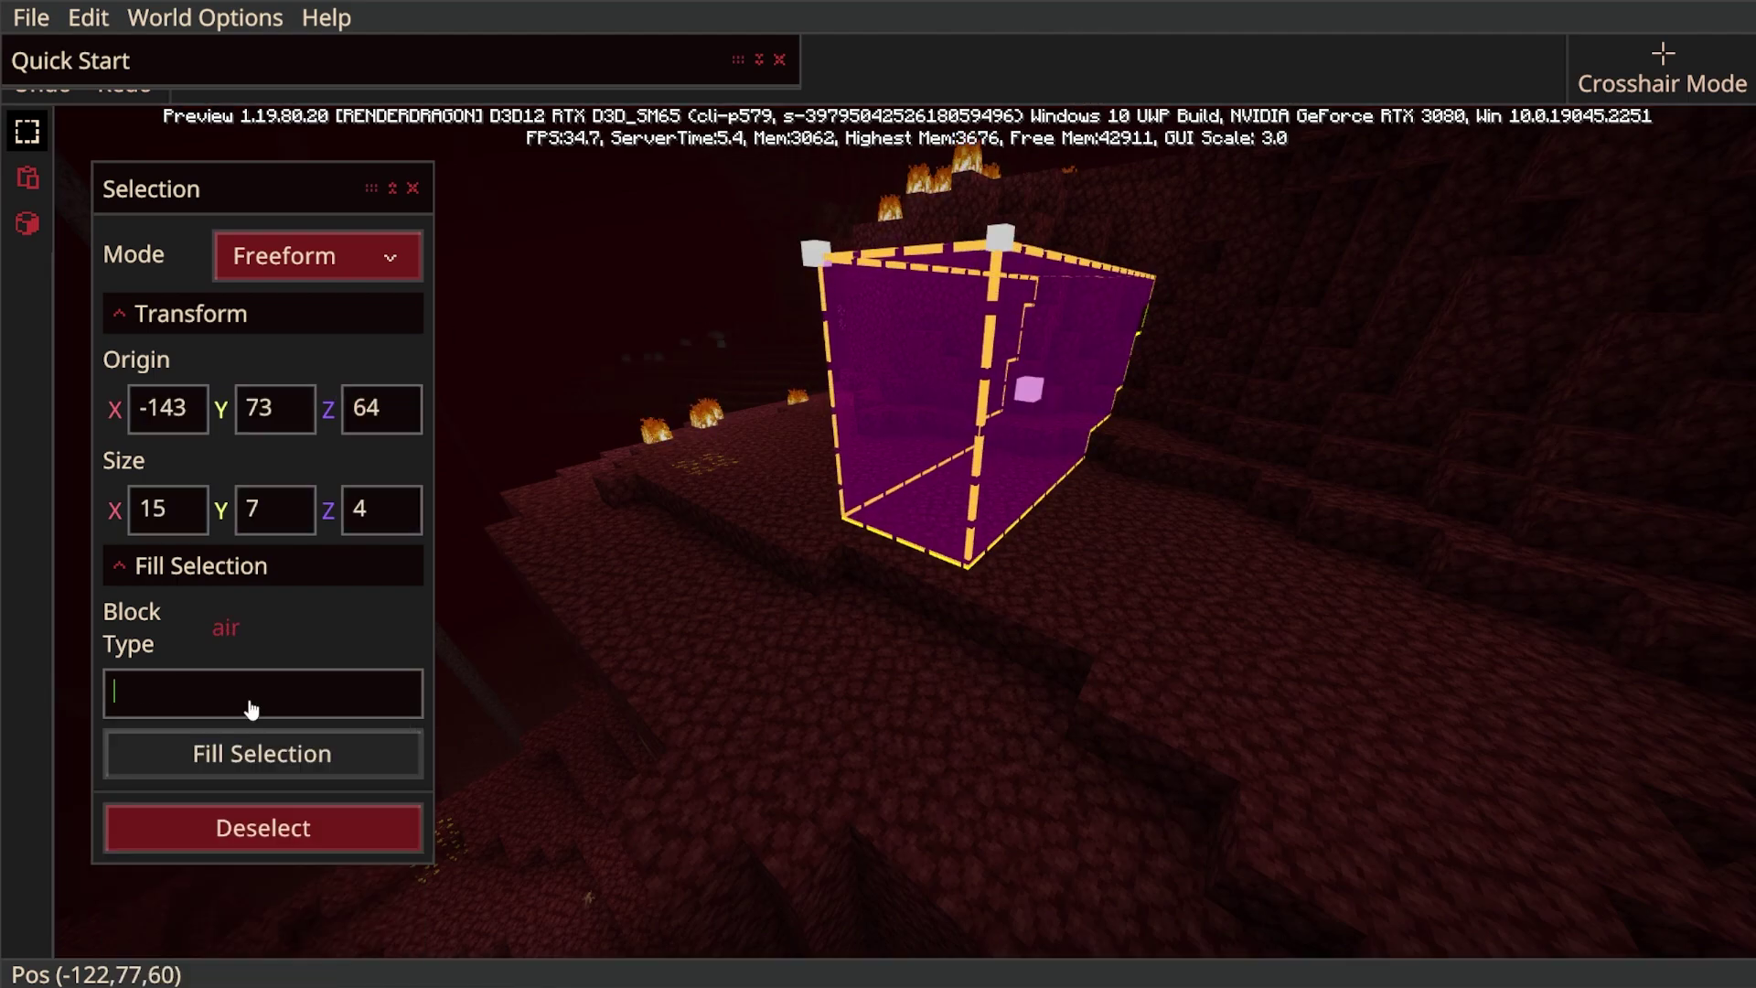
pyautogui.write('redsto')
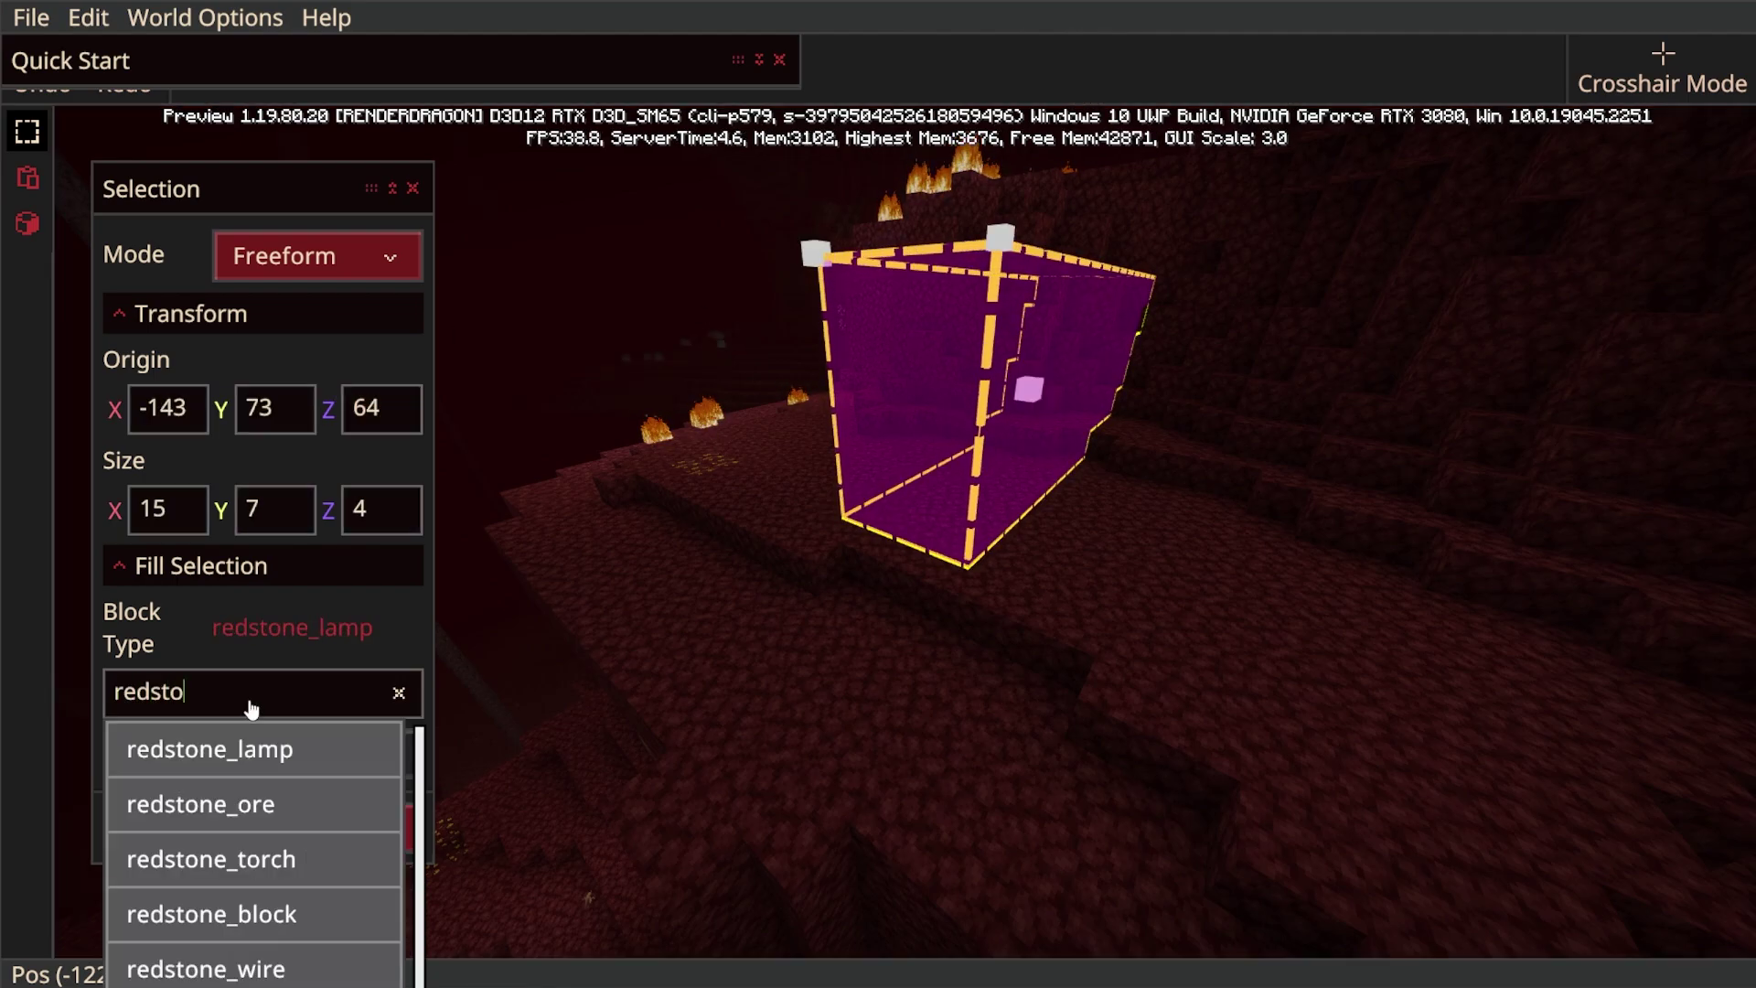
pyautogui.click(270, 793)
pyautogui.moveTo(643, 720); pyautogui.dragTo(395, 839, button='right')
pyautogui.press('d')
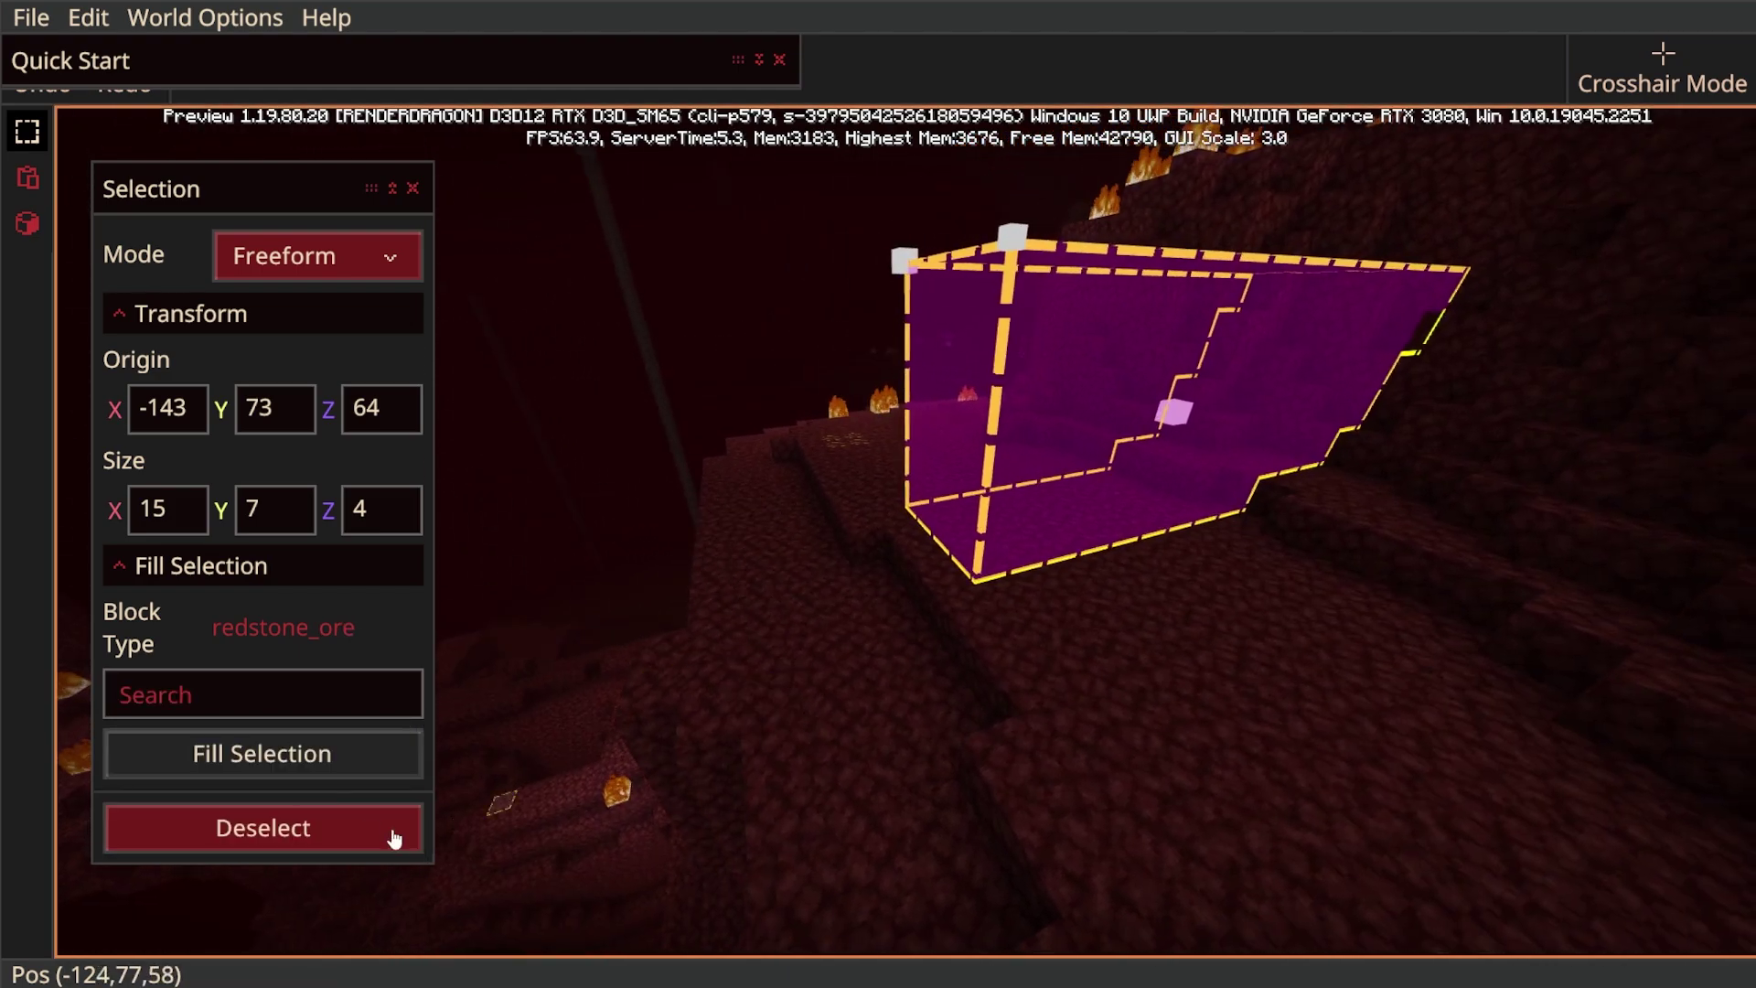
pyautogui.click(401, 759)
pyautogui.moveTo(961, 768); pyautogui.dragTo(903, 762, button='right')
pyautogui.click(892, 797)
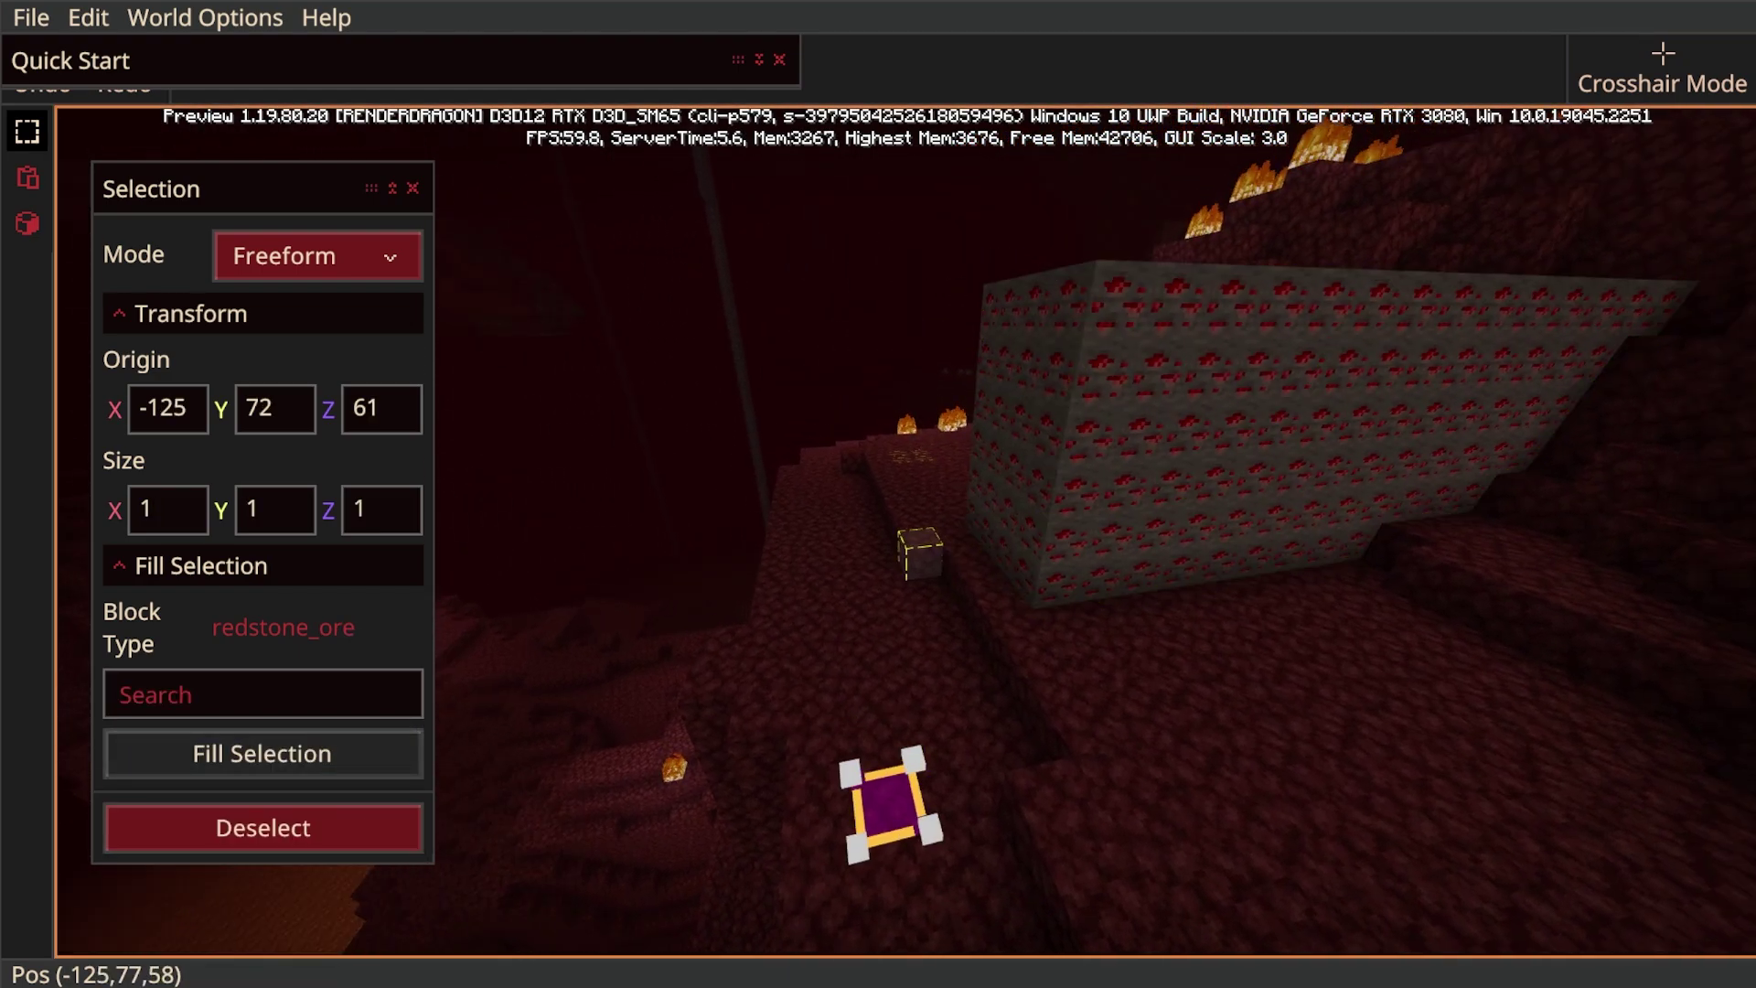